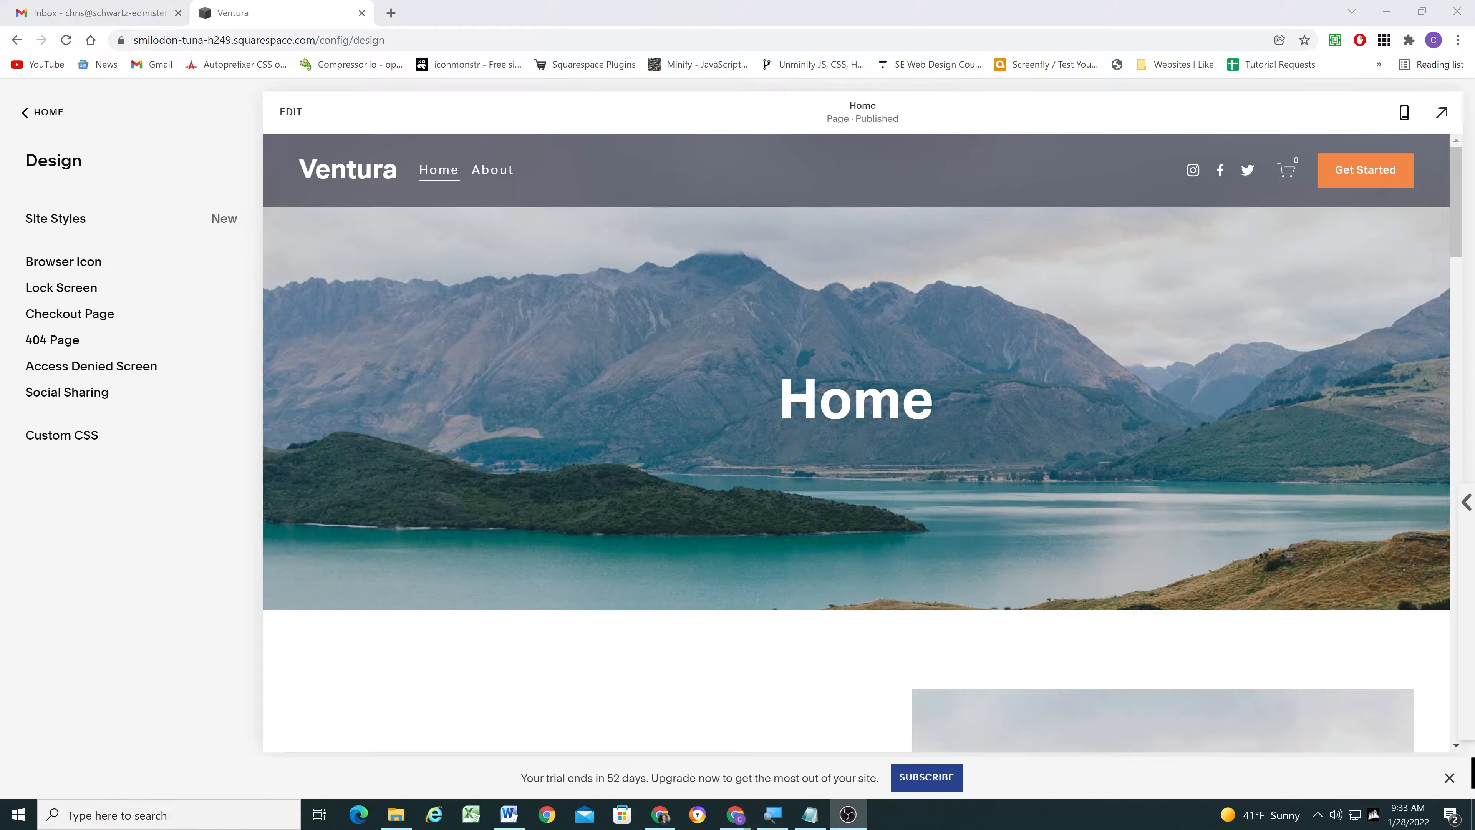
- Examine the Testimonials section on the Home page and the Lots of Testimonials section on the About page
scroll(596, 343, down, 20)
scroll(596, 347, down, 5)
scroll(596, 349, up, 10)
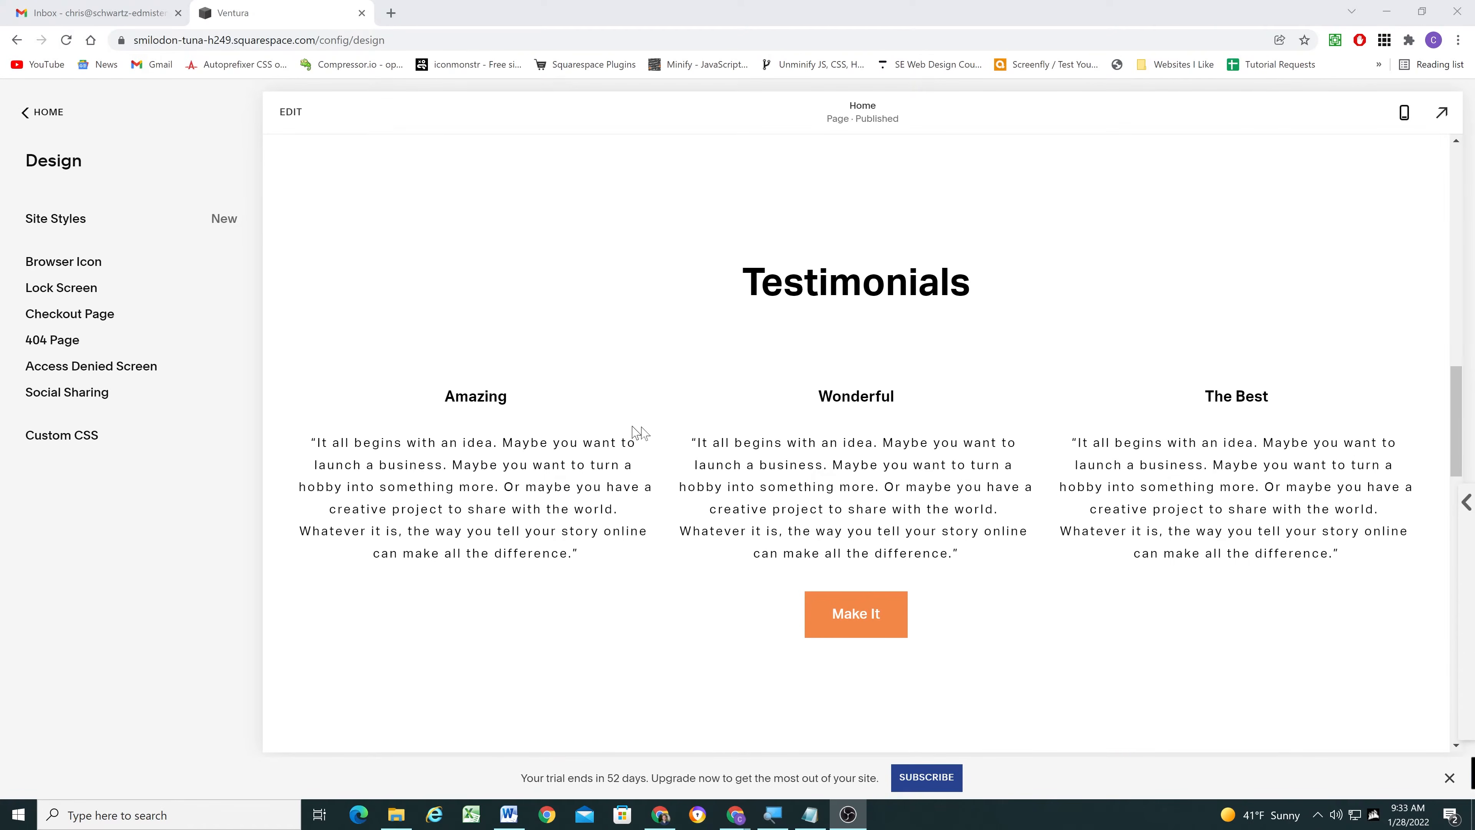
scroll(692, 416, down, 1)
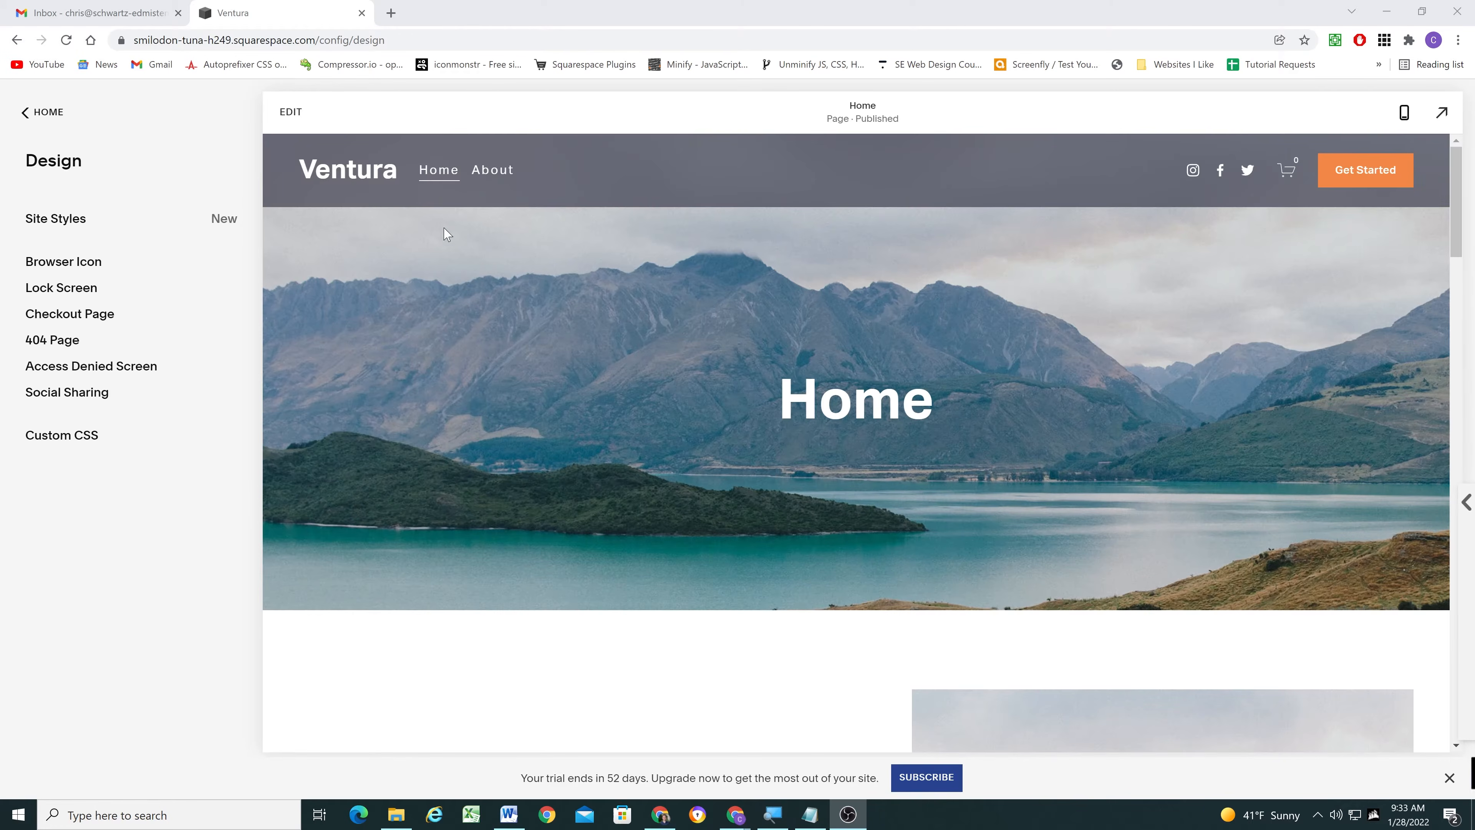
click(488, 169)
scroll(675, 396, down, 12)
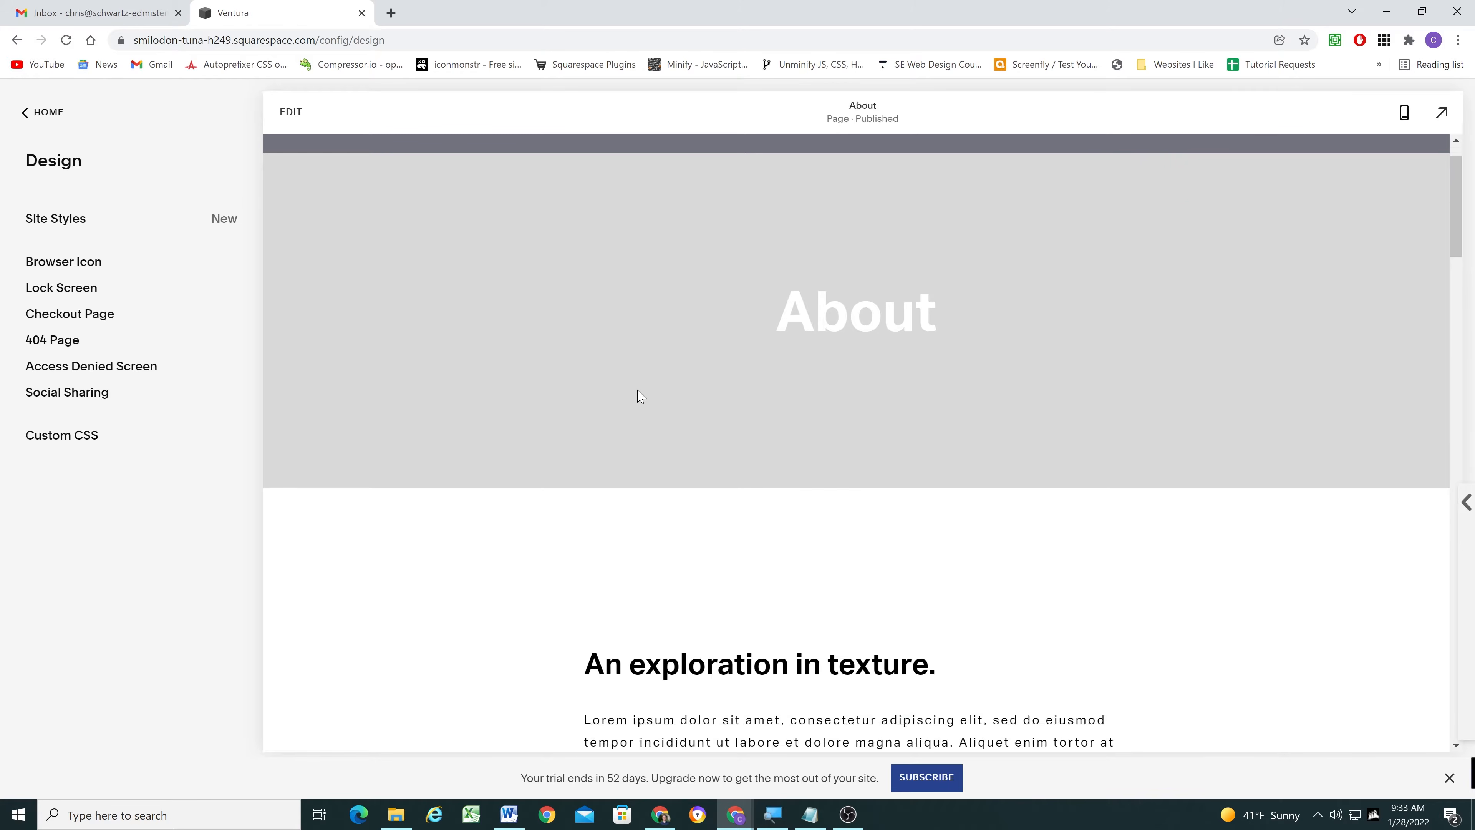
scroll(553, 384, down, 15)
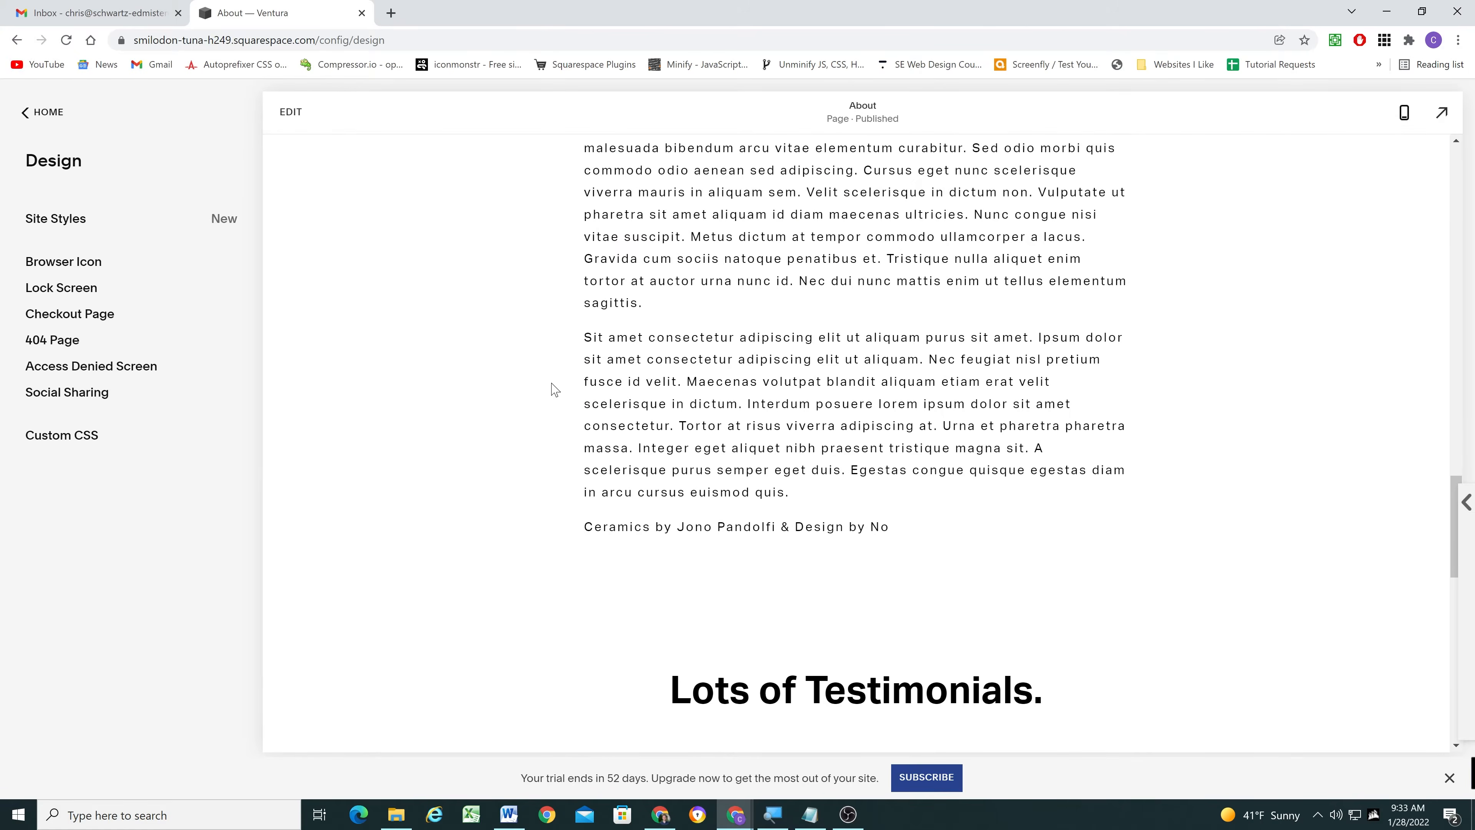
scroll(764, 481, down, 3)
scroll(763, 481, up, 1)
scroll(763, 484, up, 1)
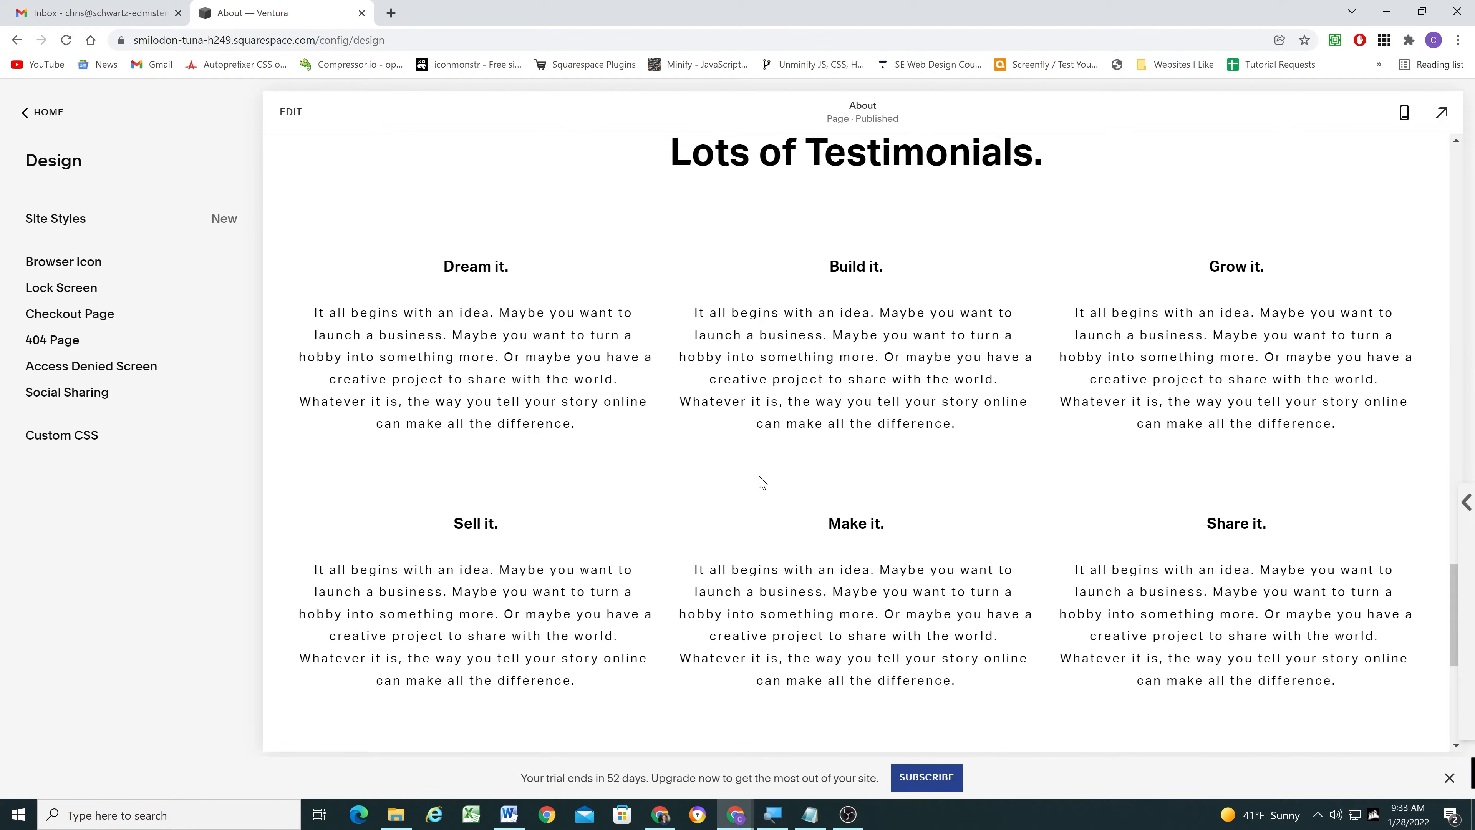
scroll(763, 483, up, 4)
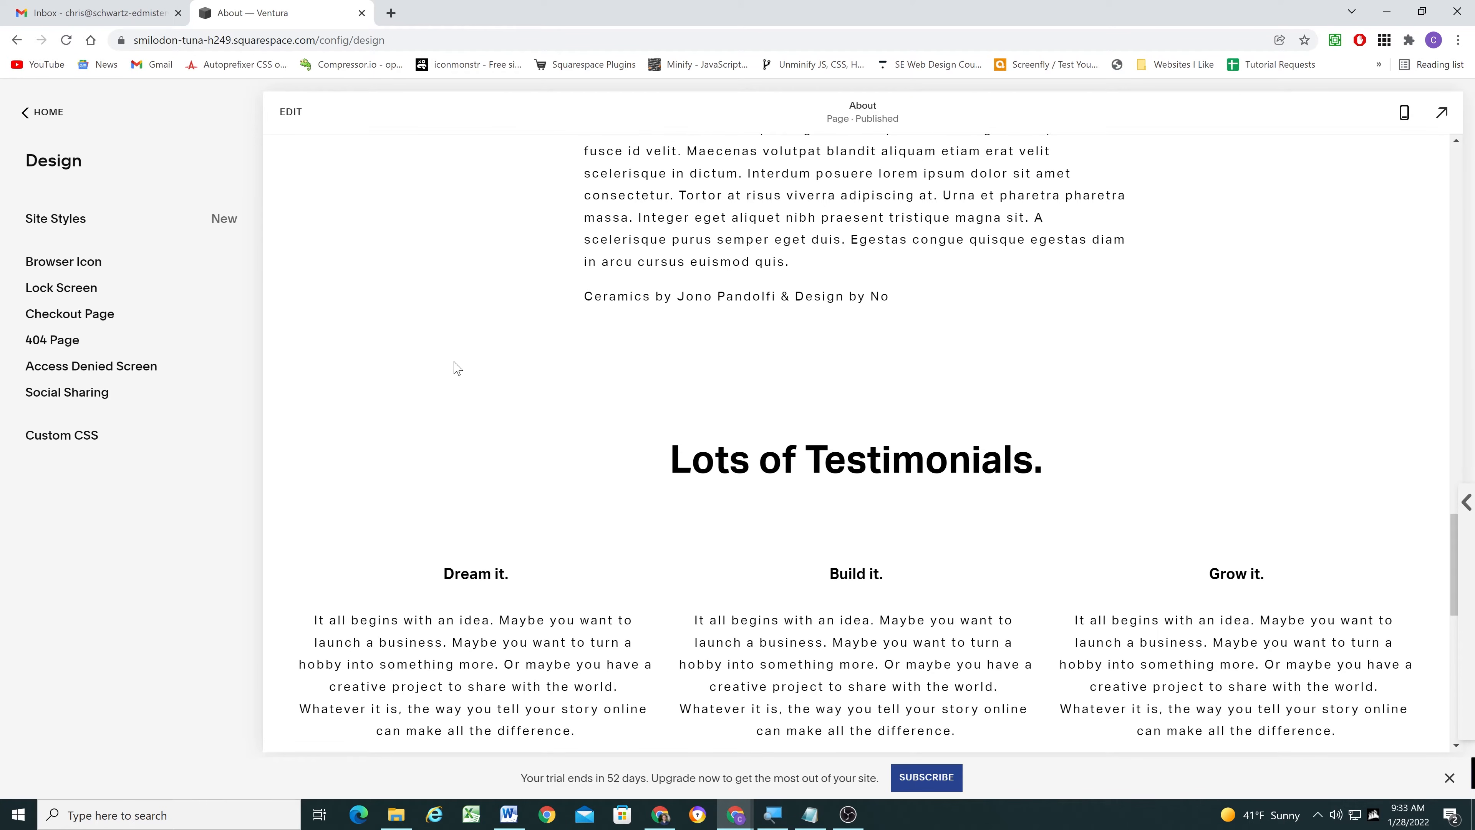
scroll(662, 367, down, 4)
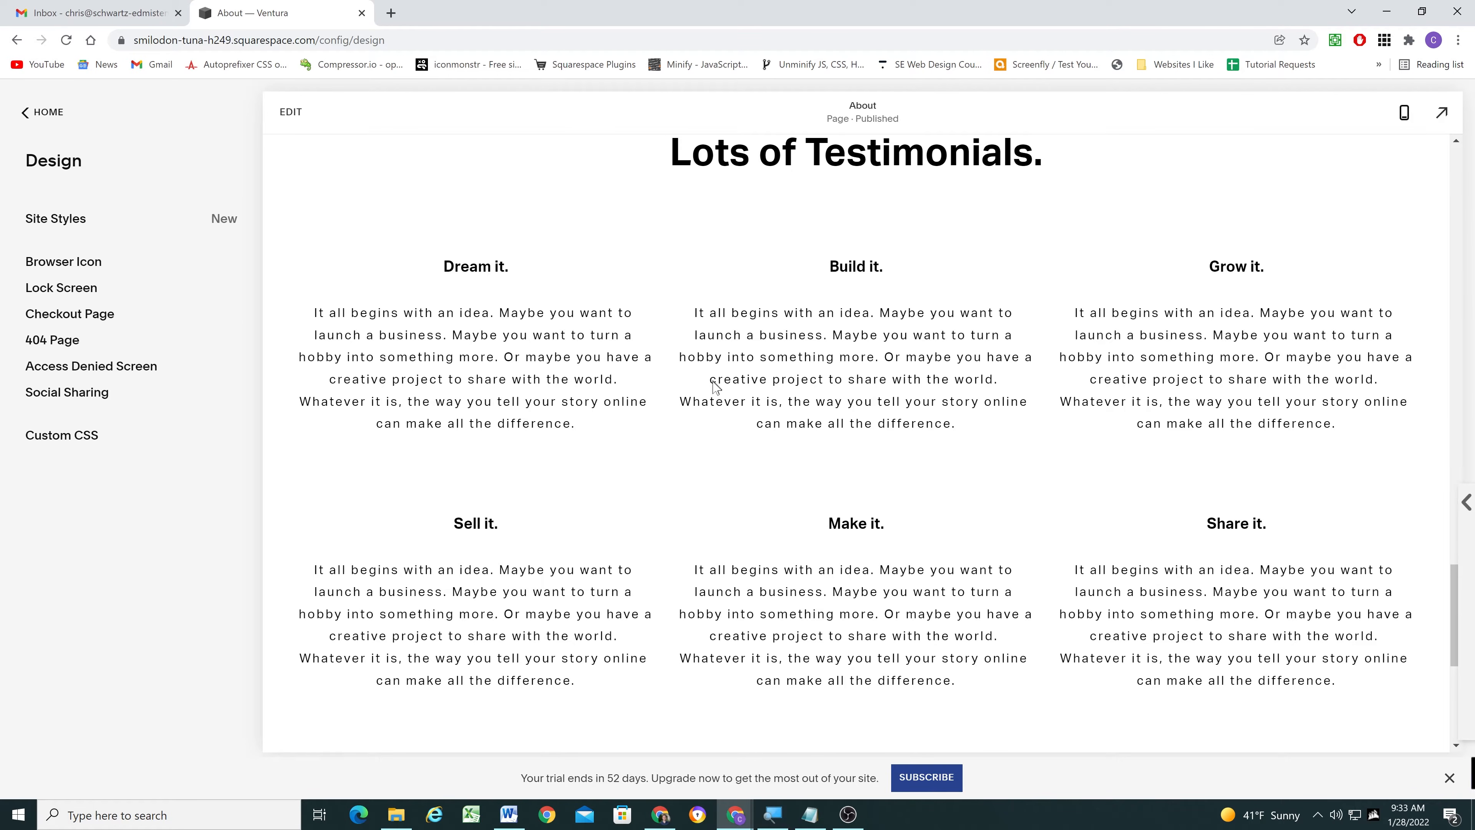
scroll(718, 385, up, 4)
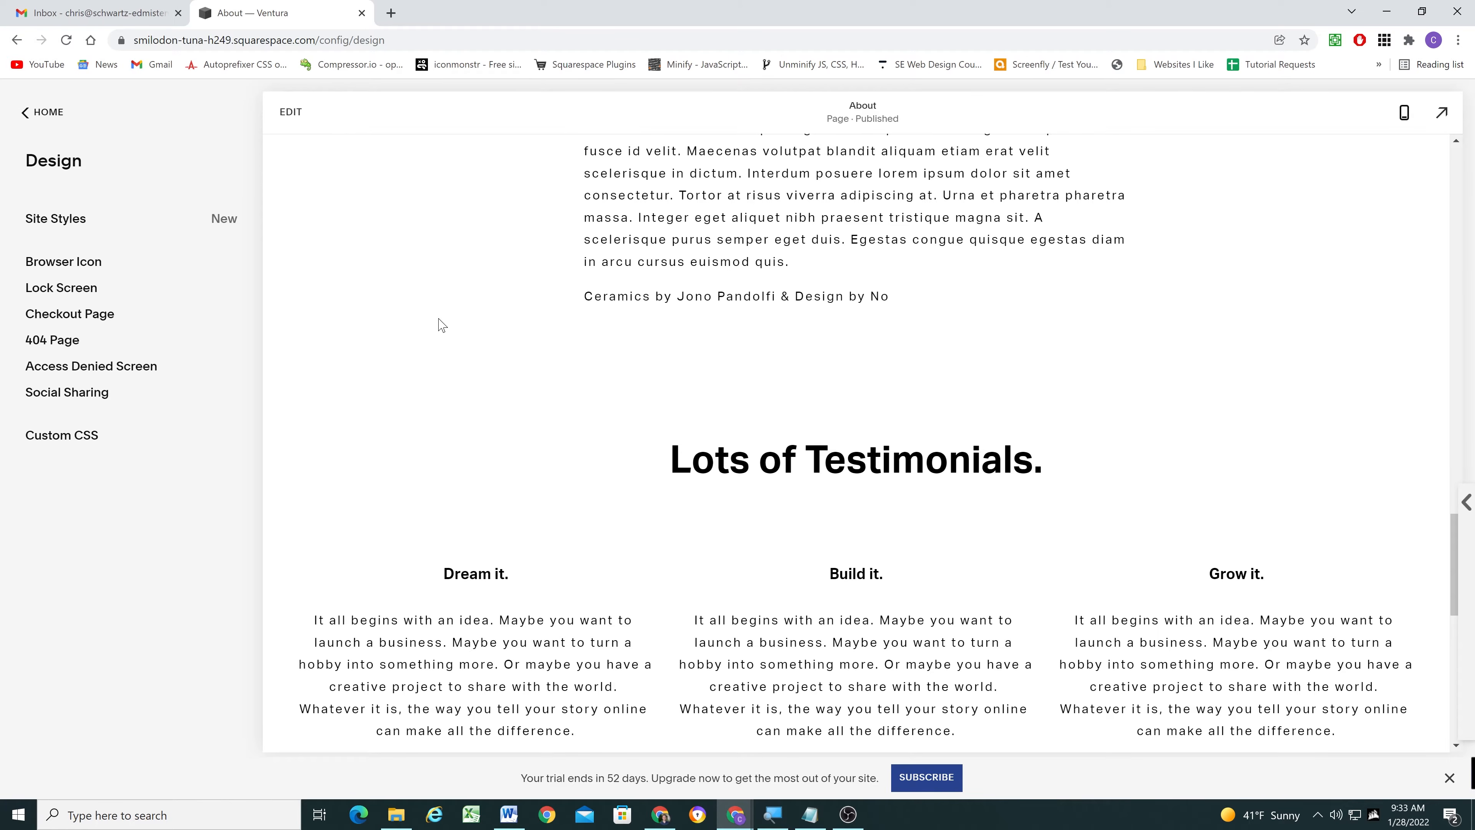
- Open the About page for editing and insert a Code block directly above the "Lots of Testimonials." heading
click(290, 113)
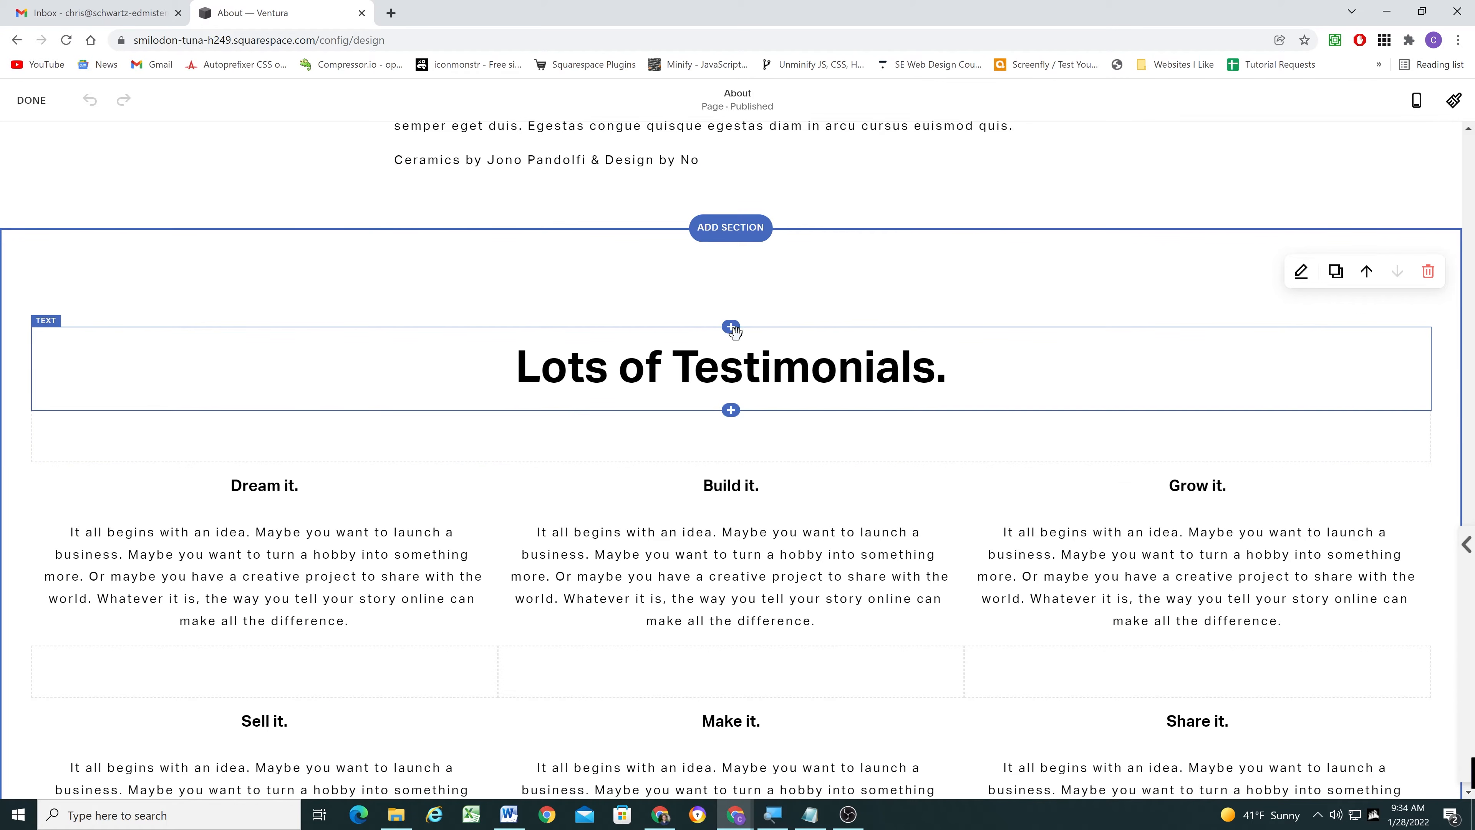
click(730, 327)
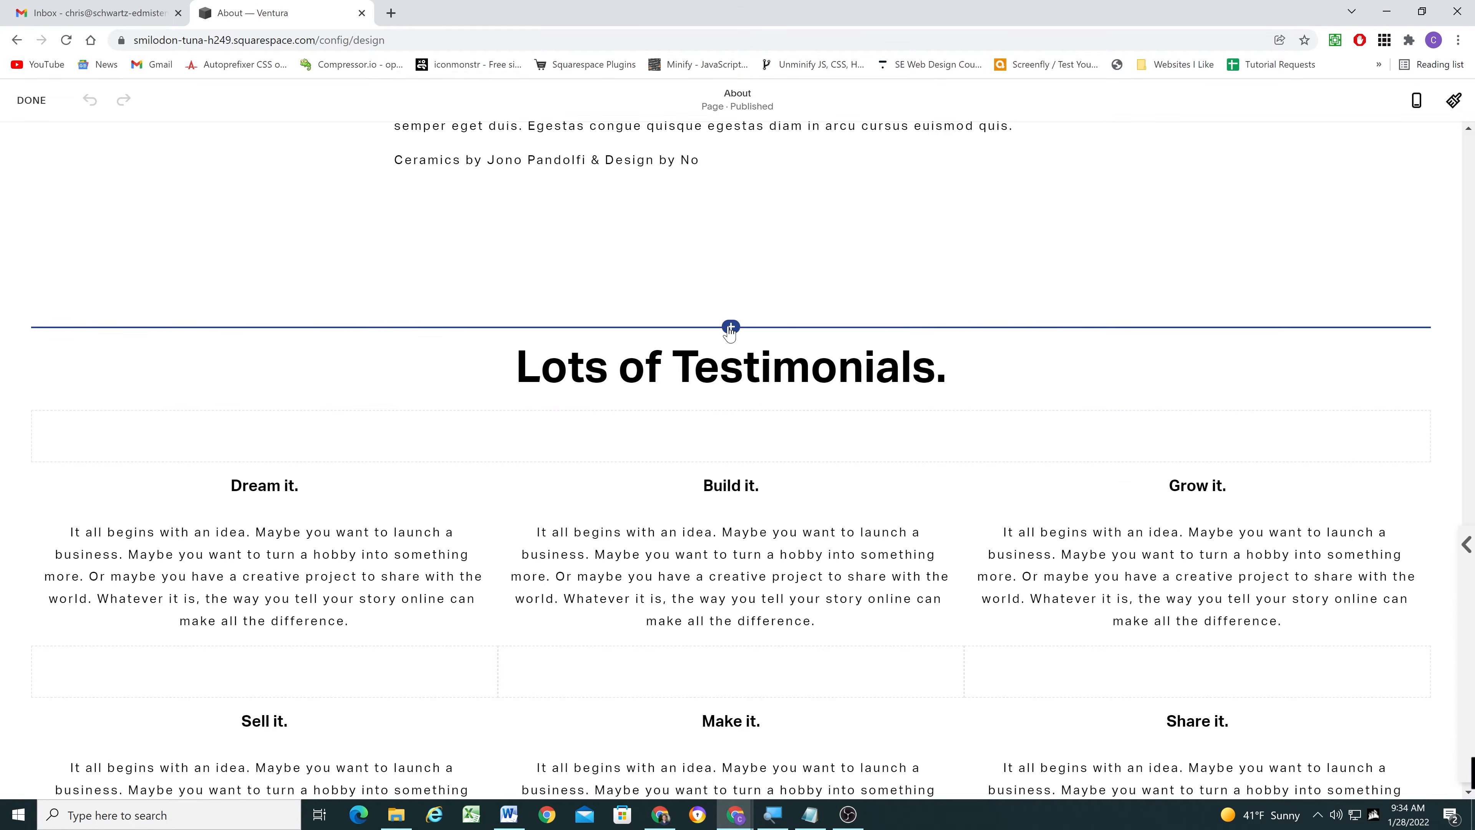
click(730, 328)
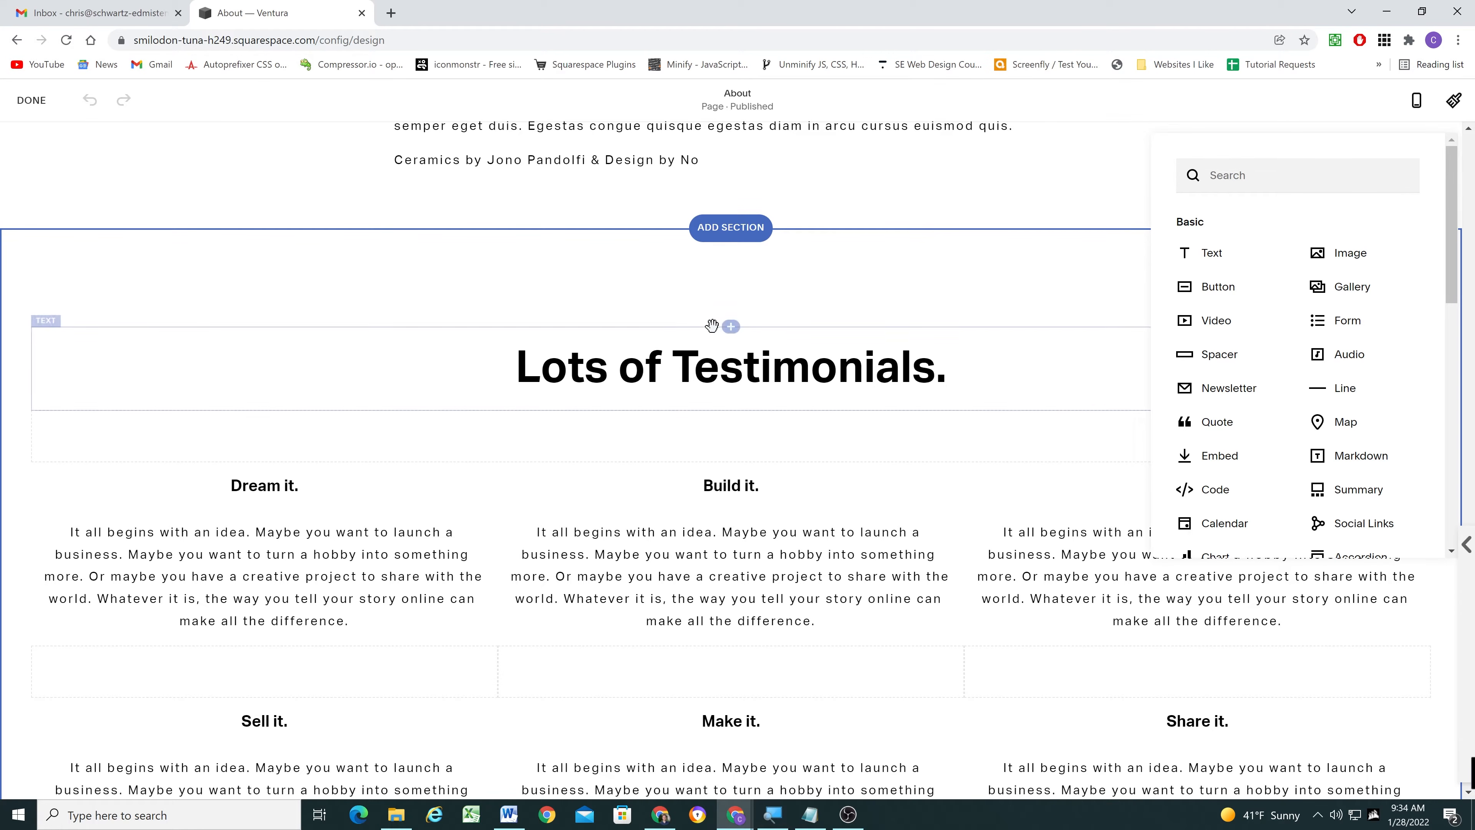
click(1223, 490)
- Replace the Code block's placeholder HTML with the anchor <div id="testimonials"></div>
drag(1201, 494, 1063, 503)
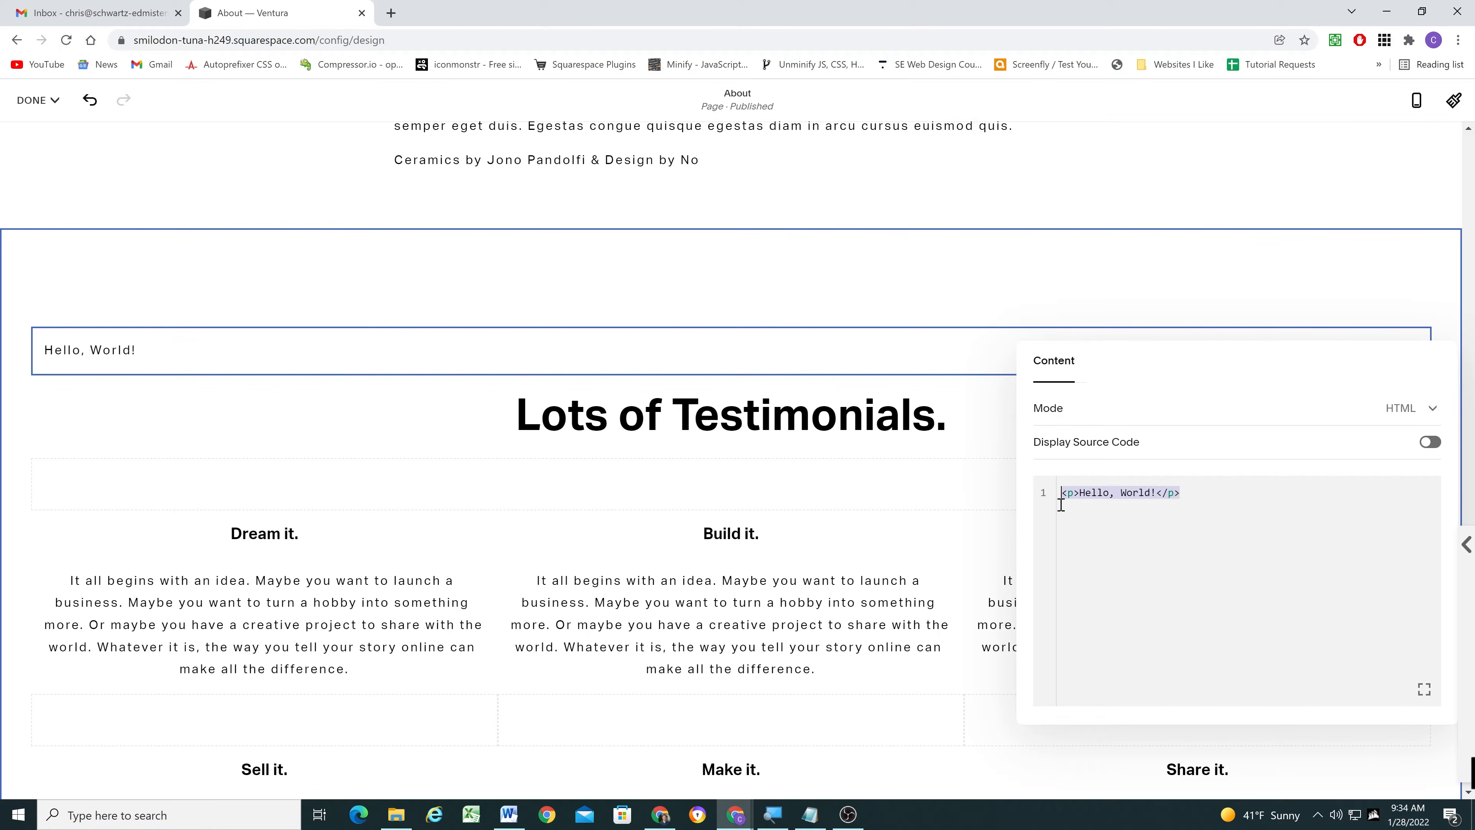
key(BackSpace)
text(<div)
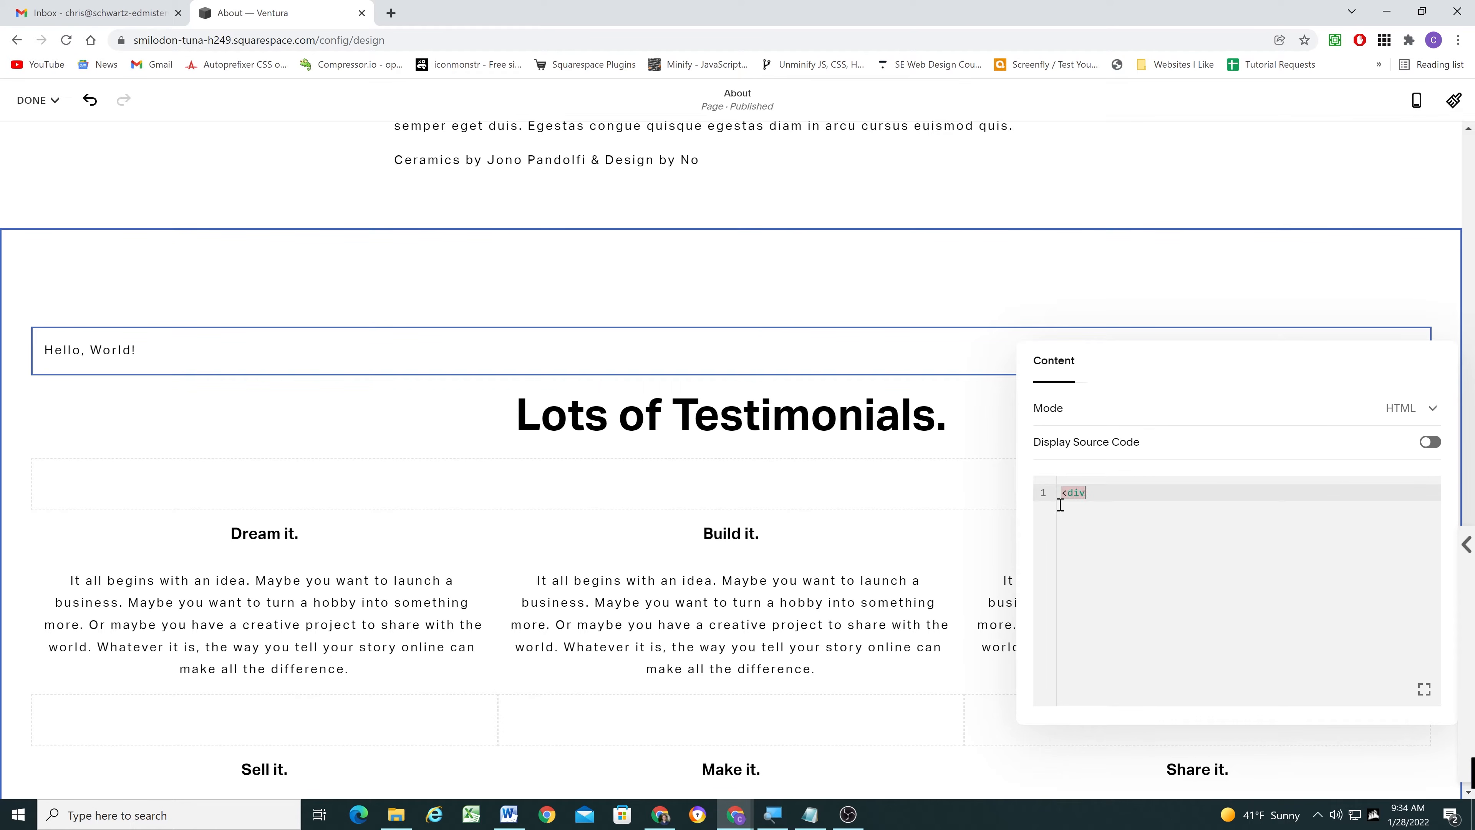
text( id=")
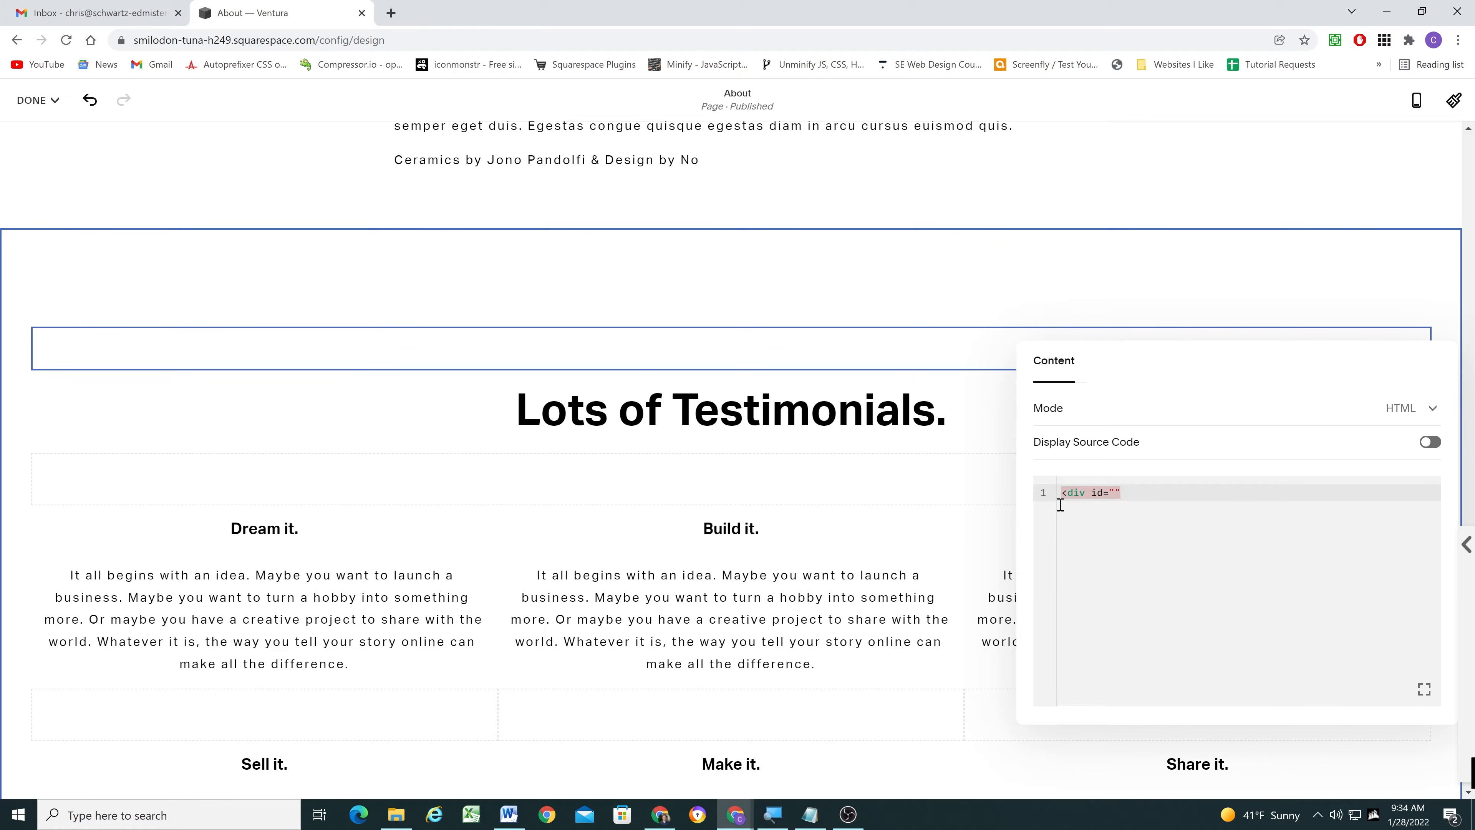
text("></div>)
click(1116, 494)
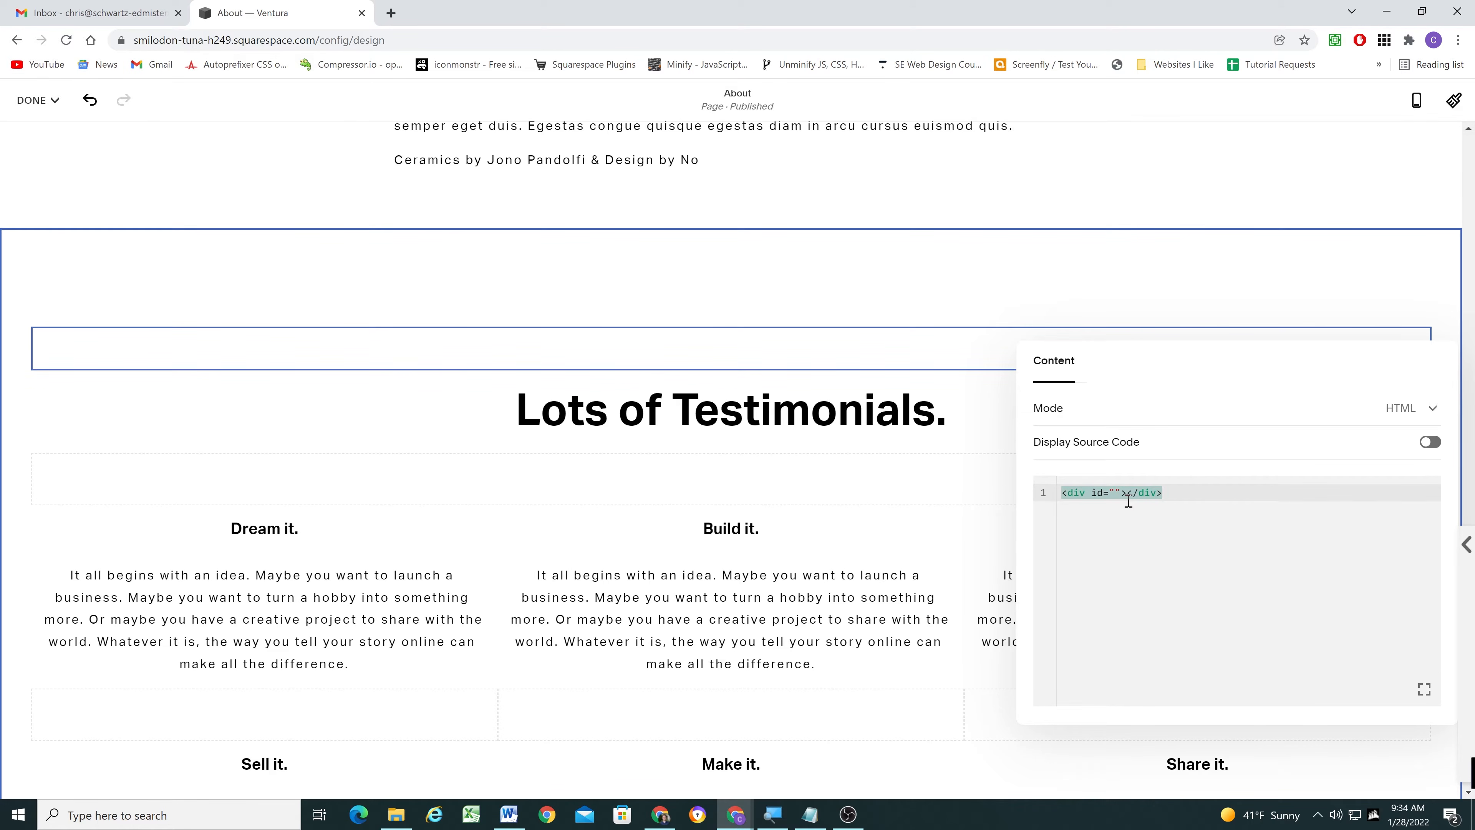
text(testimonials)
click(1243, 493)
drag(1260, 494, 1050, 507)
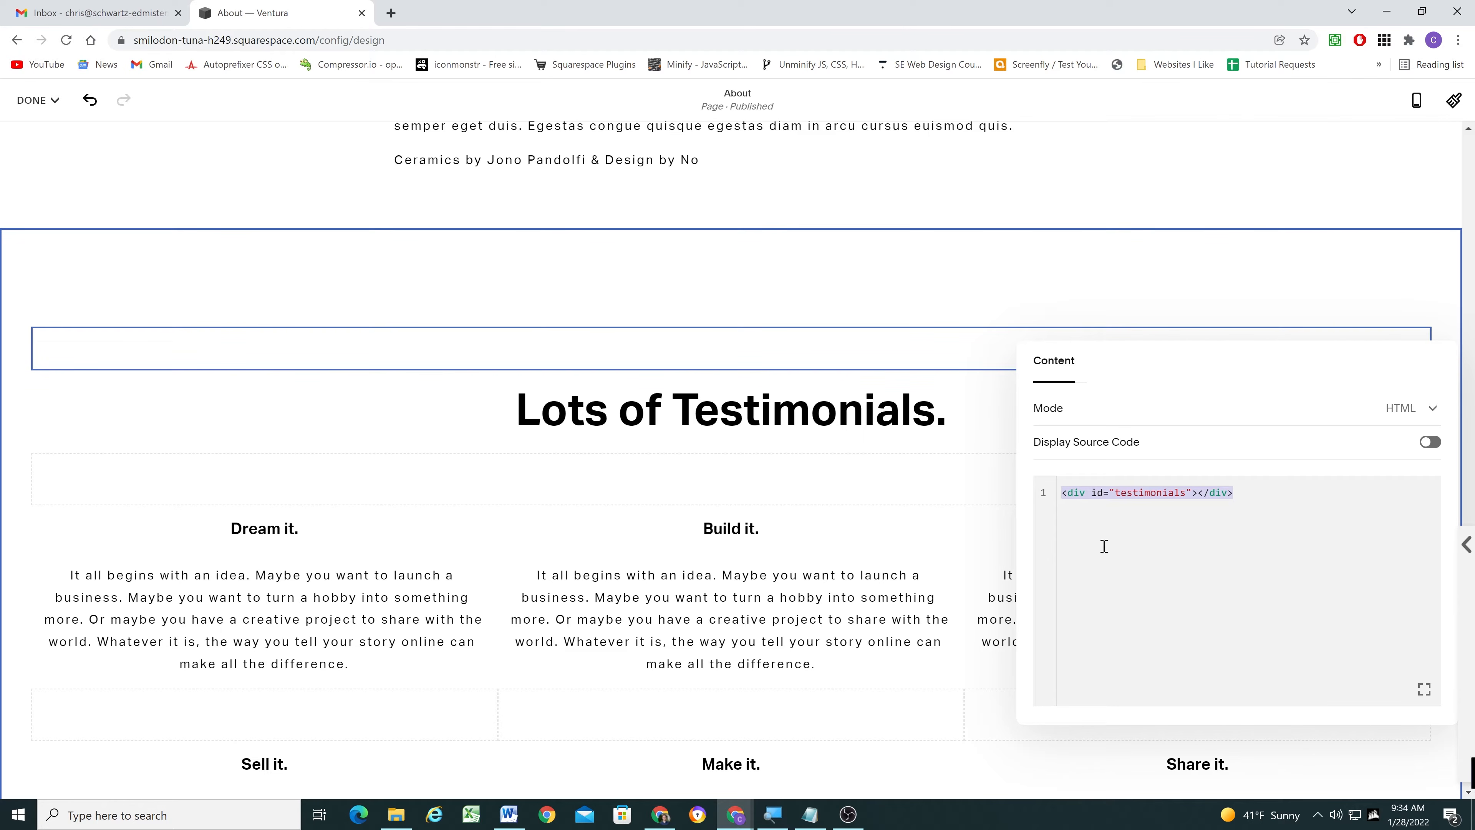
- Close the Code block's settings and save the About page, leaving edit mode
click(198, 396)
click(35, 100)
click(42, 134)
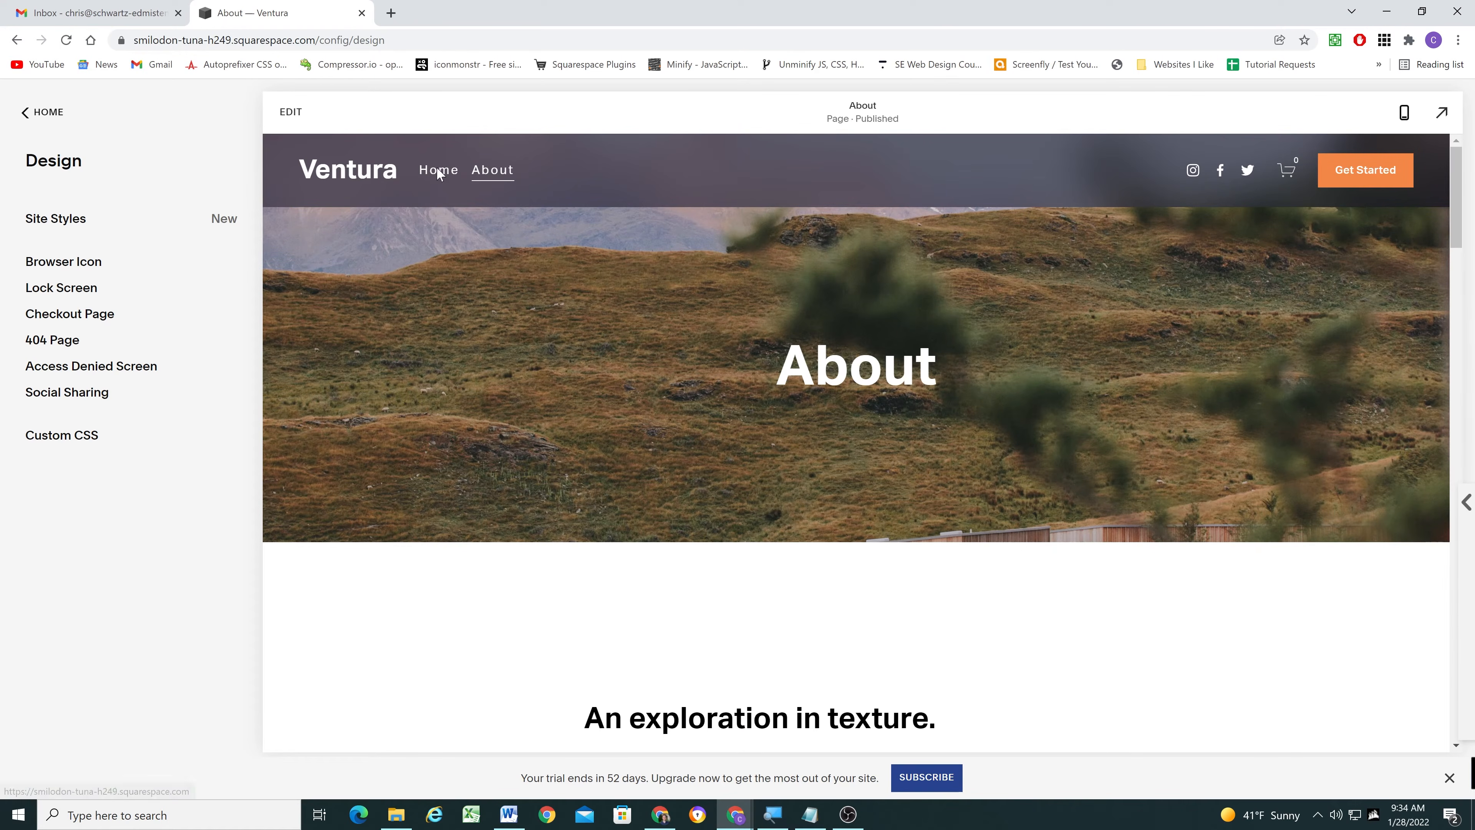
- Open the Home page for editing and bring up the settings of the Make It button below the three testimonials
click(438, 171)
scroll(558, 361, down, 15)
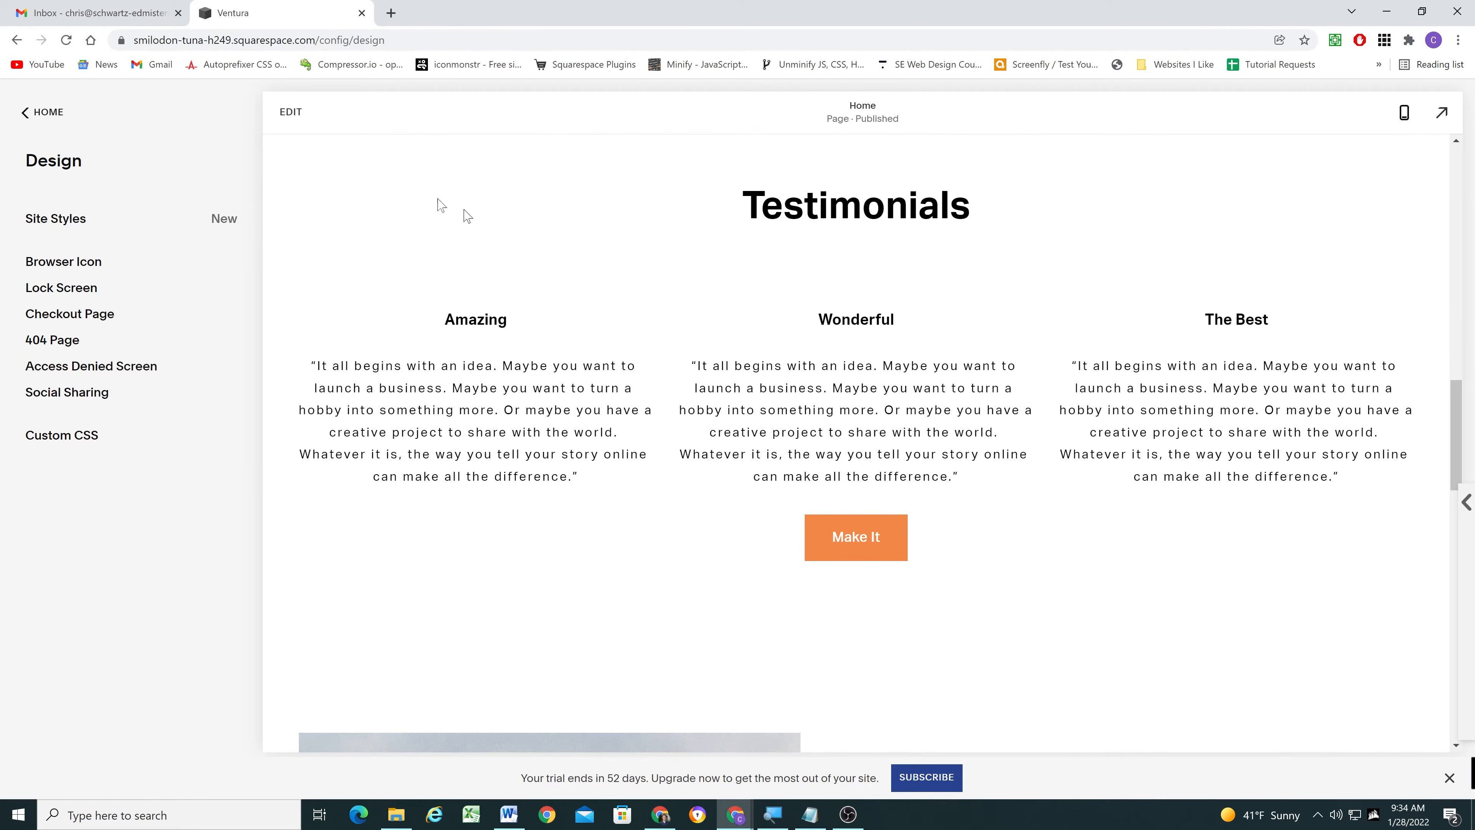
click(290, 112)
scroll(735, 559, down, 8)
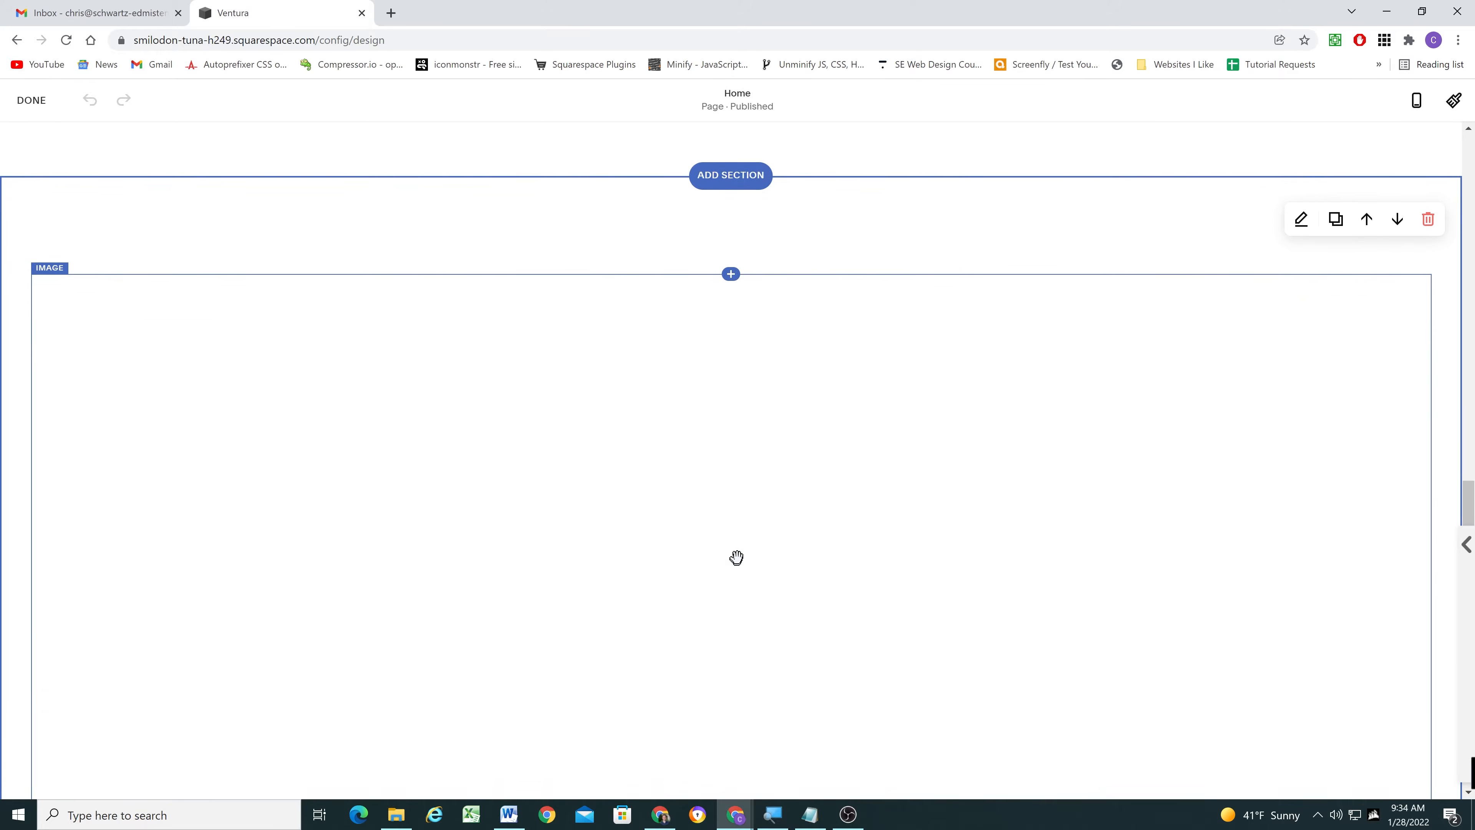
scroll(745, 379, down, 5)
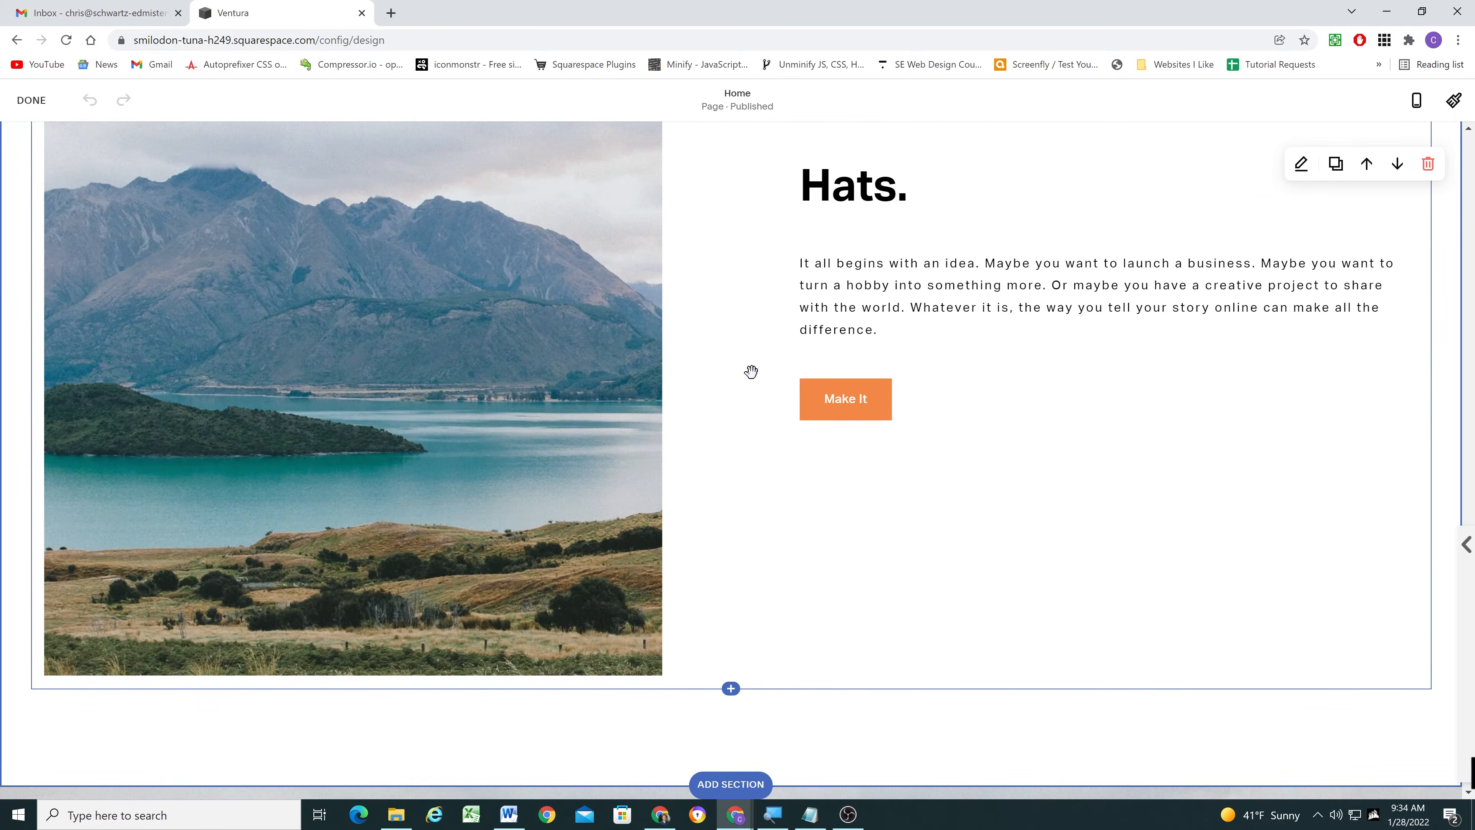
scroll(752, 372, up, 11)
double_click(825, 504)
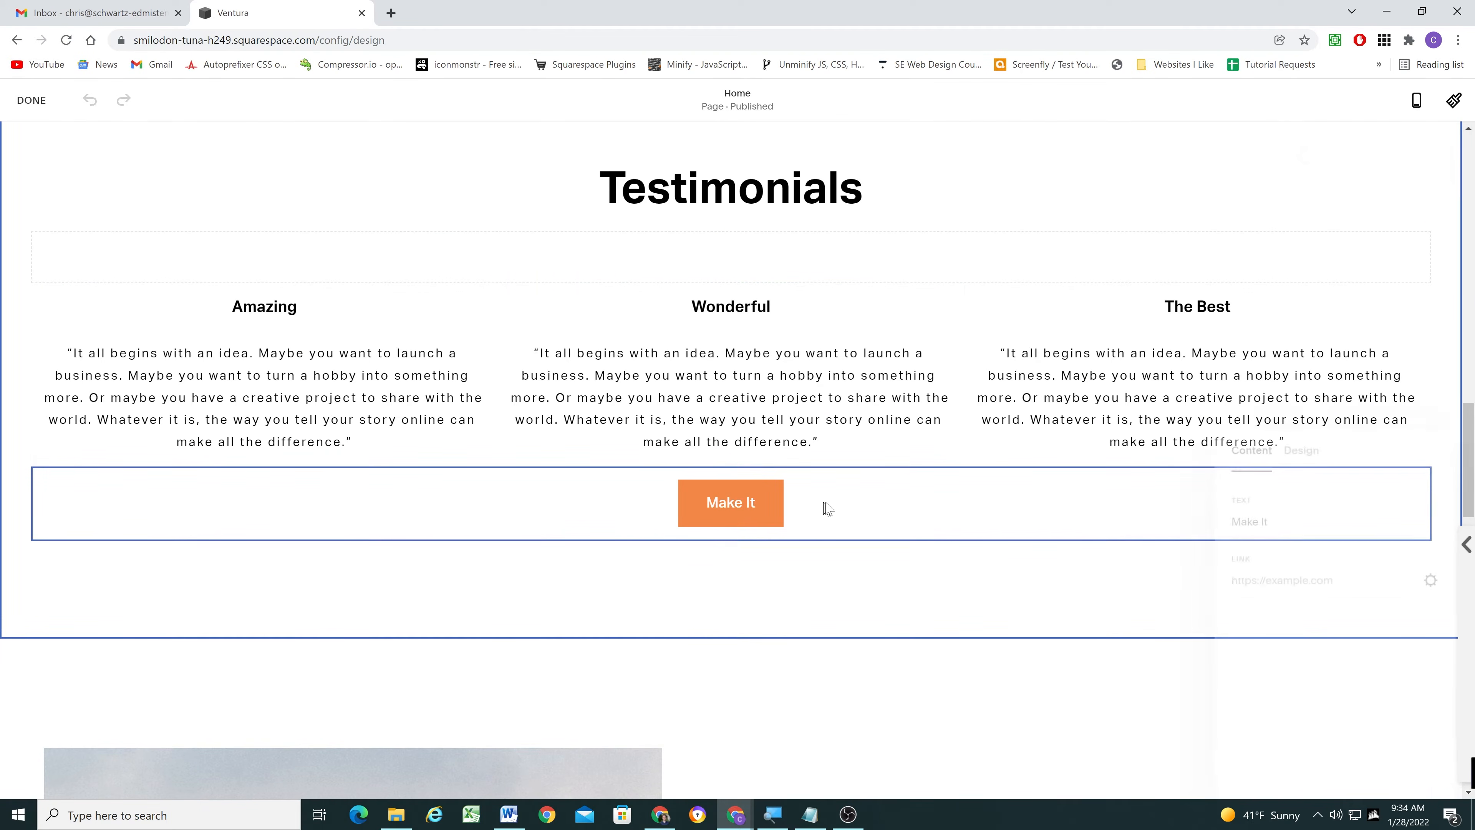
- Link the Make It button to /about#testimonials and save the Home page
click(1314, 580)
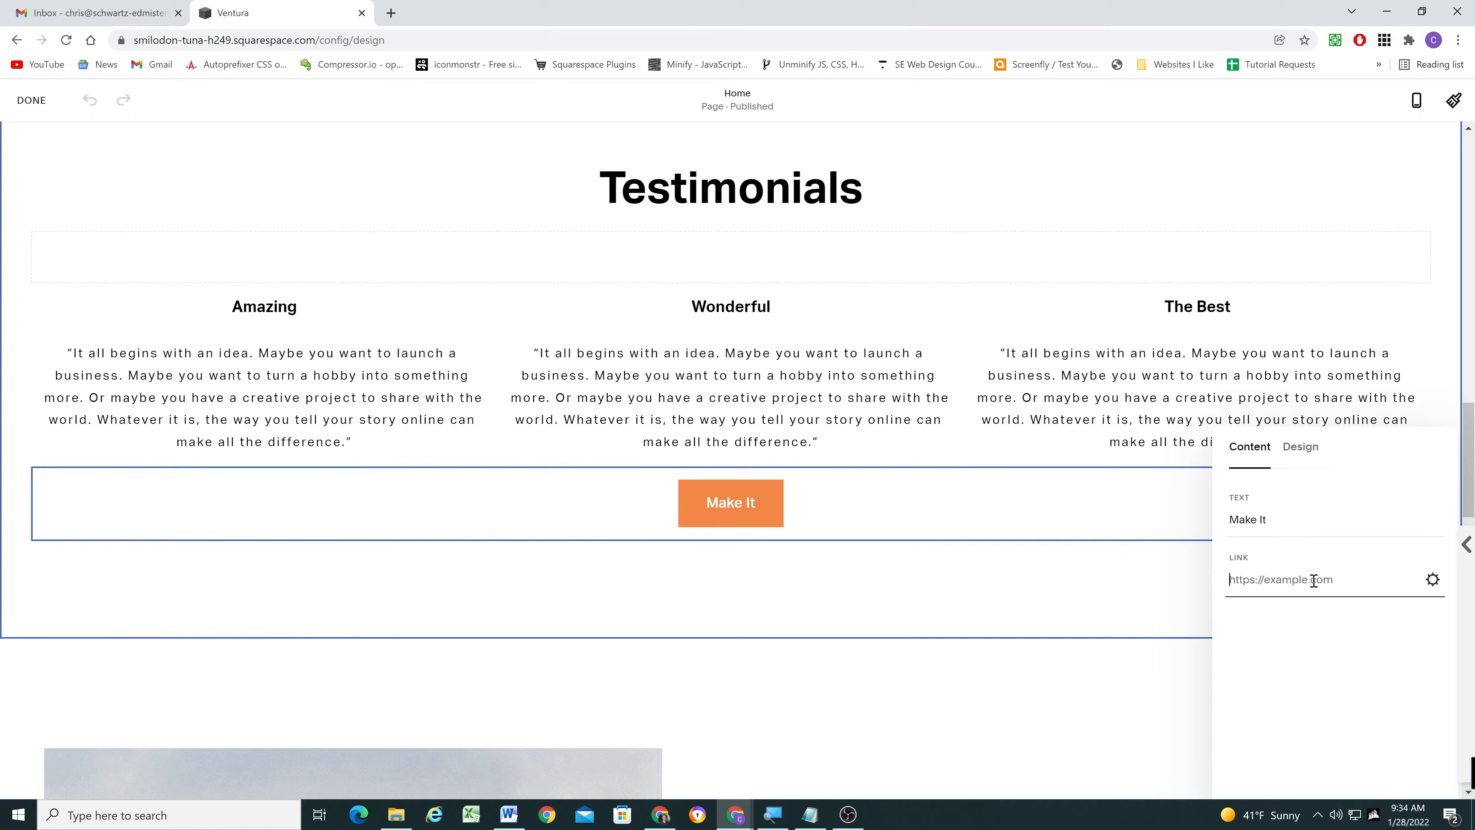
text(/about)
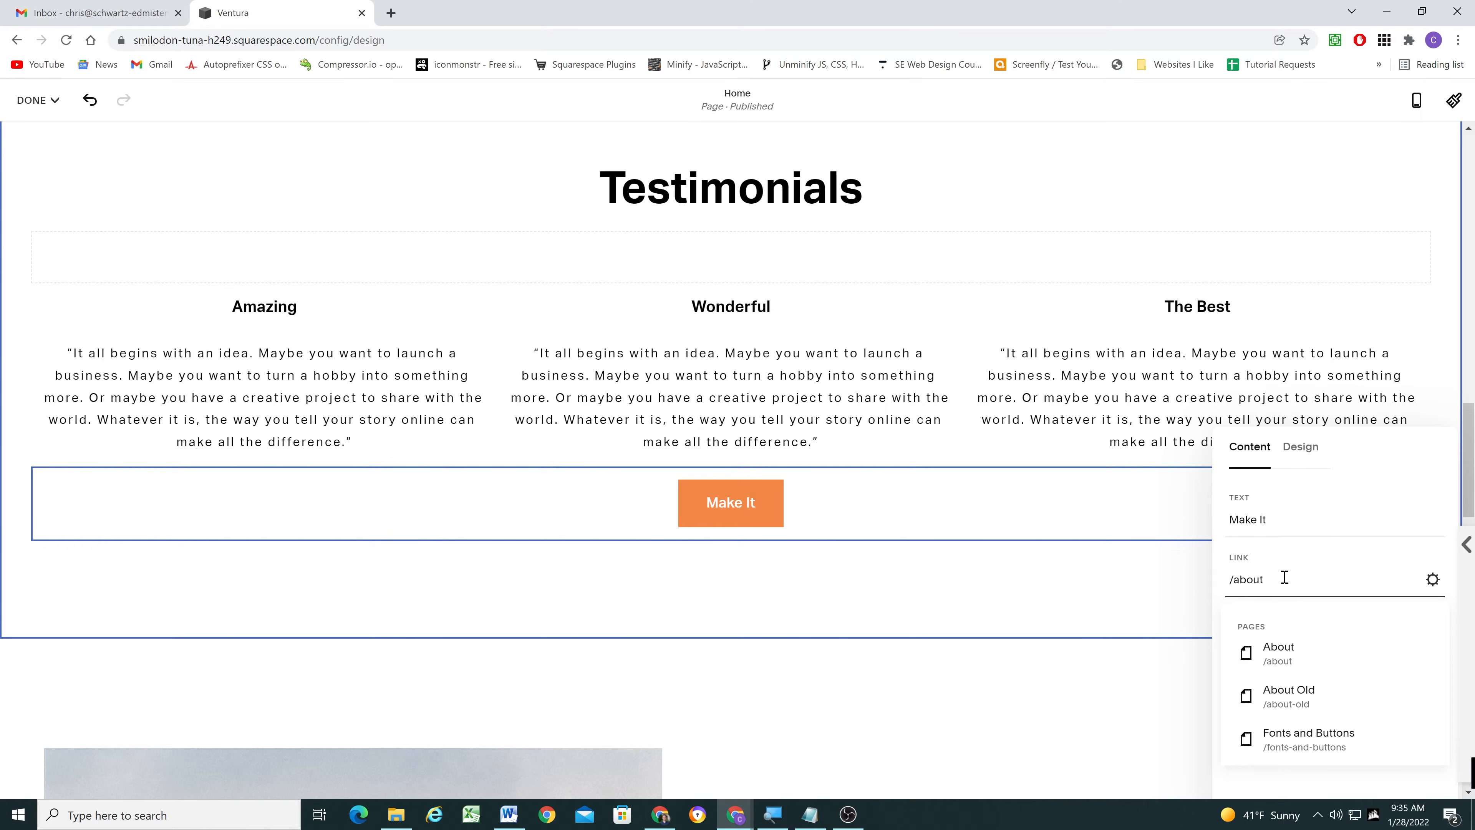
text(#testimonials)
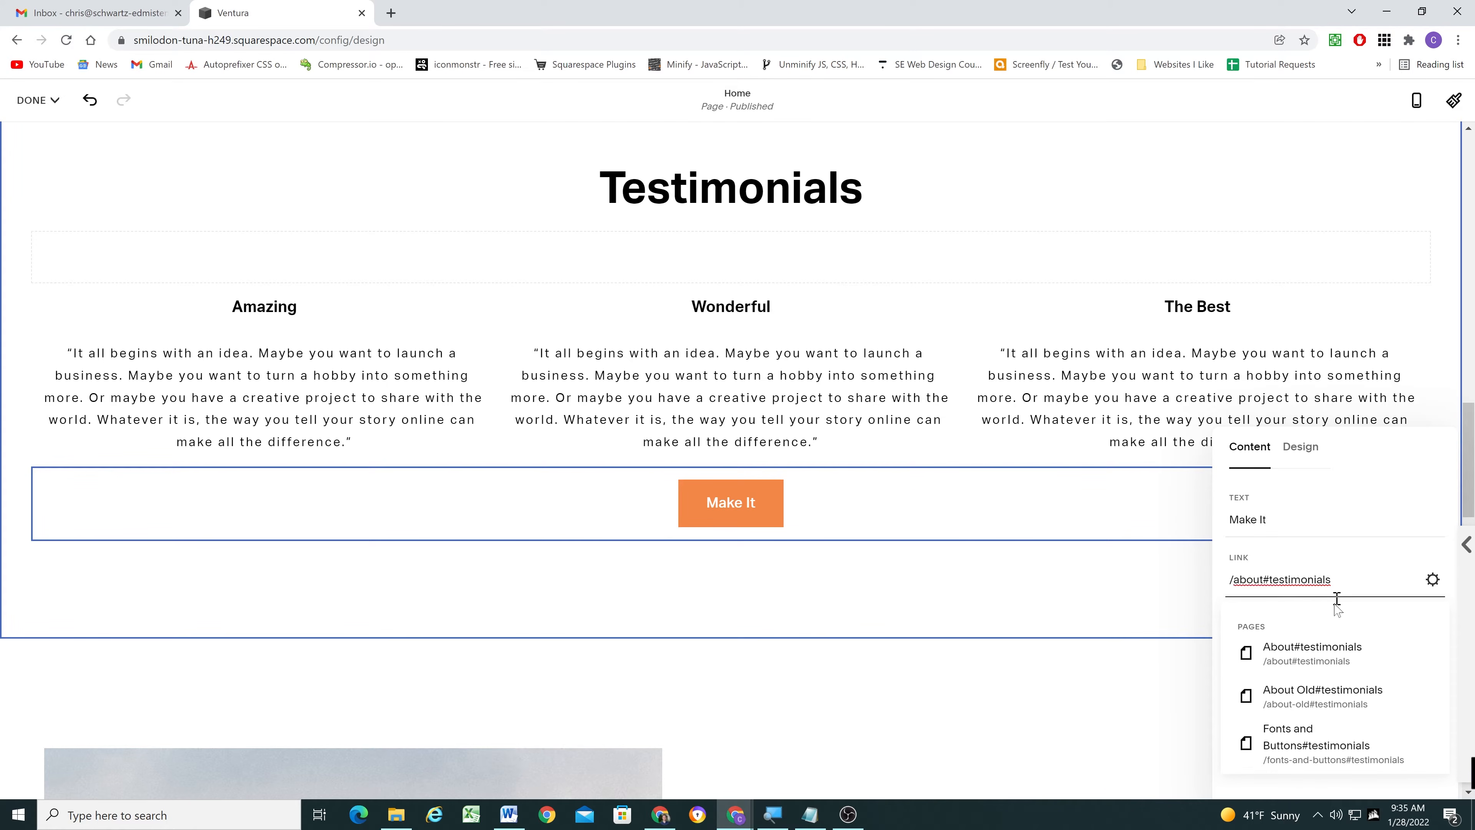
click(1327, 651)
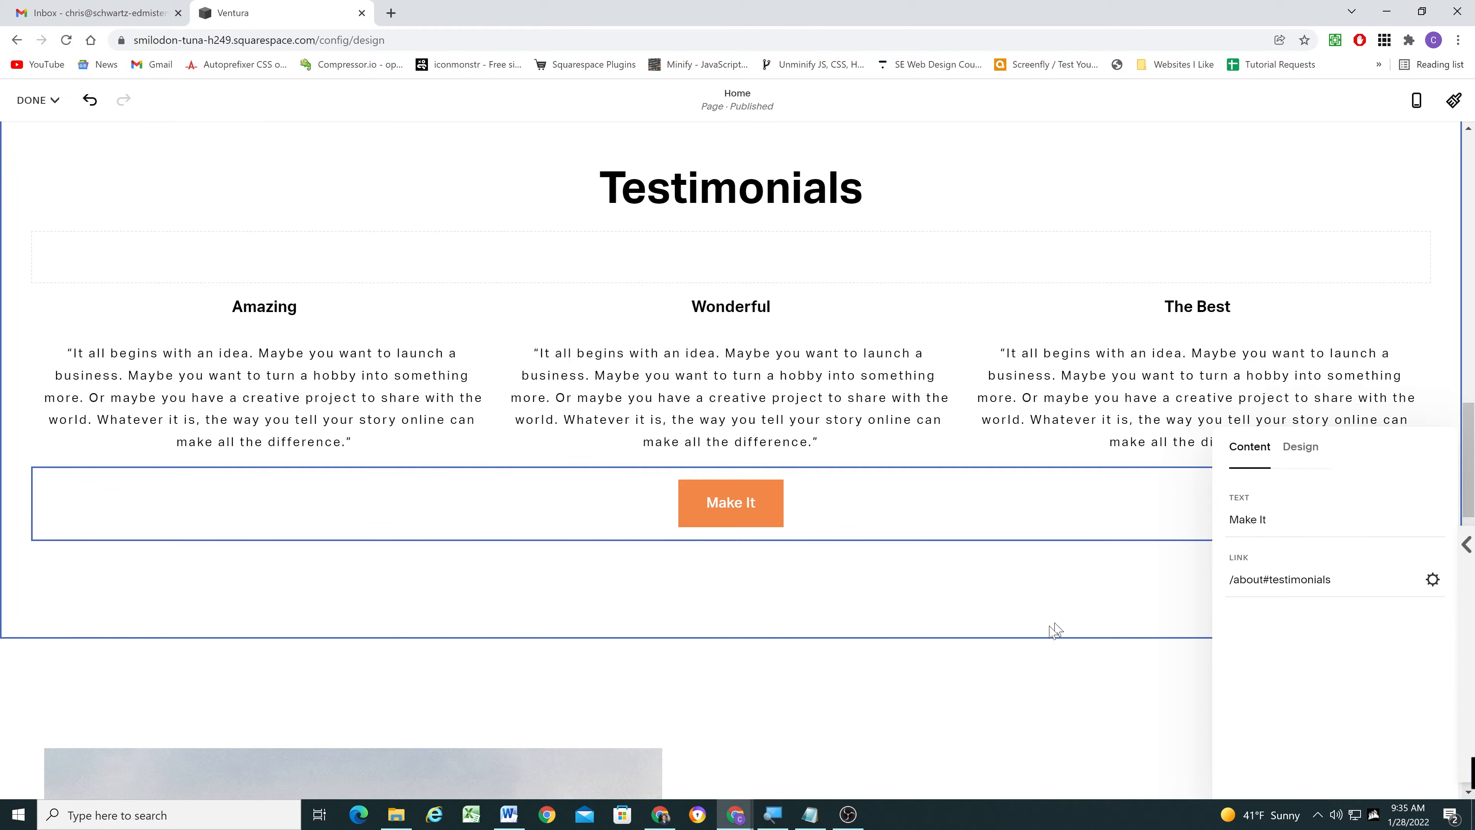
click(848, 689)
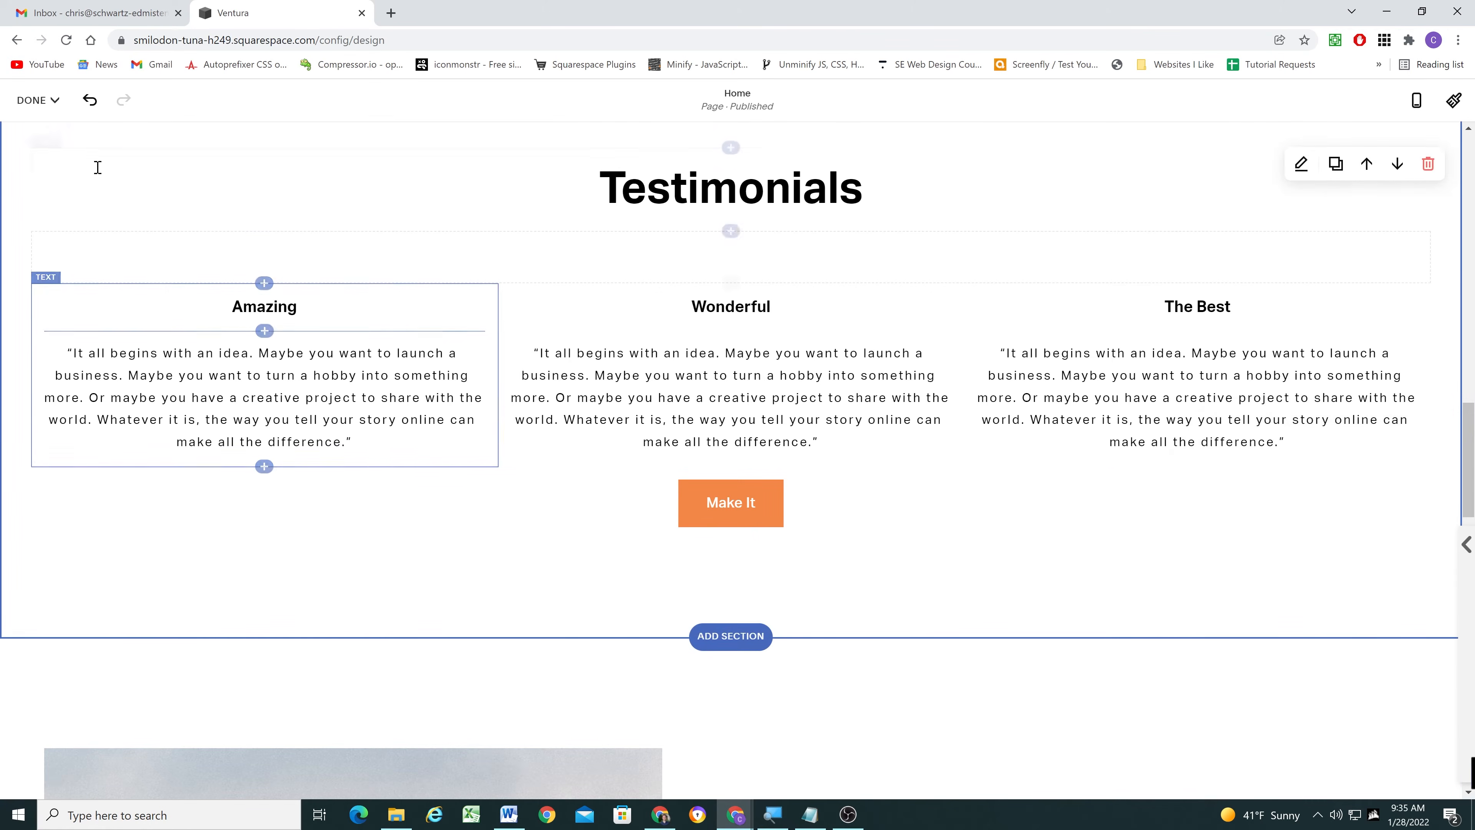
click(35, 100)
click(48, 125)
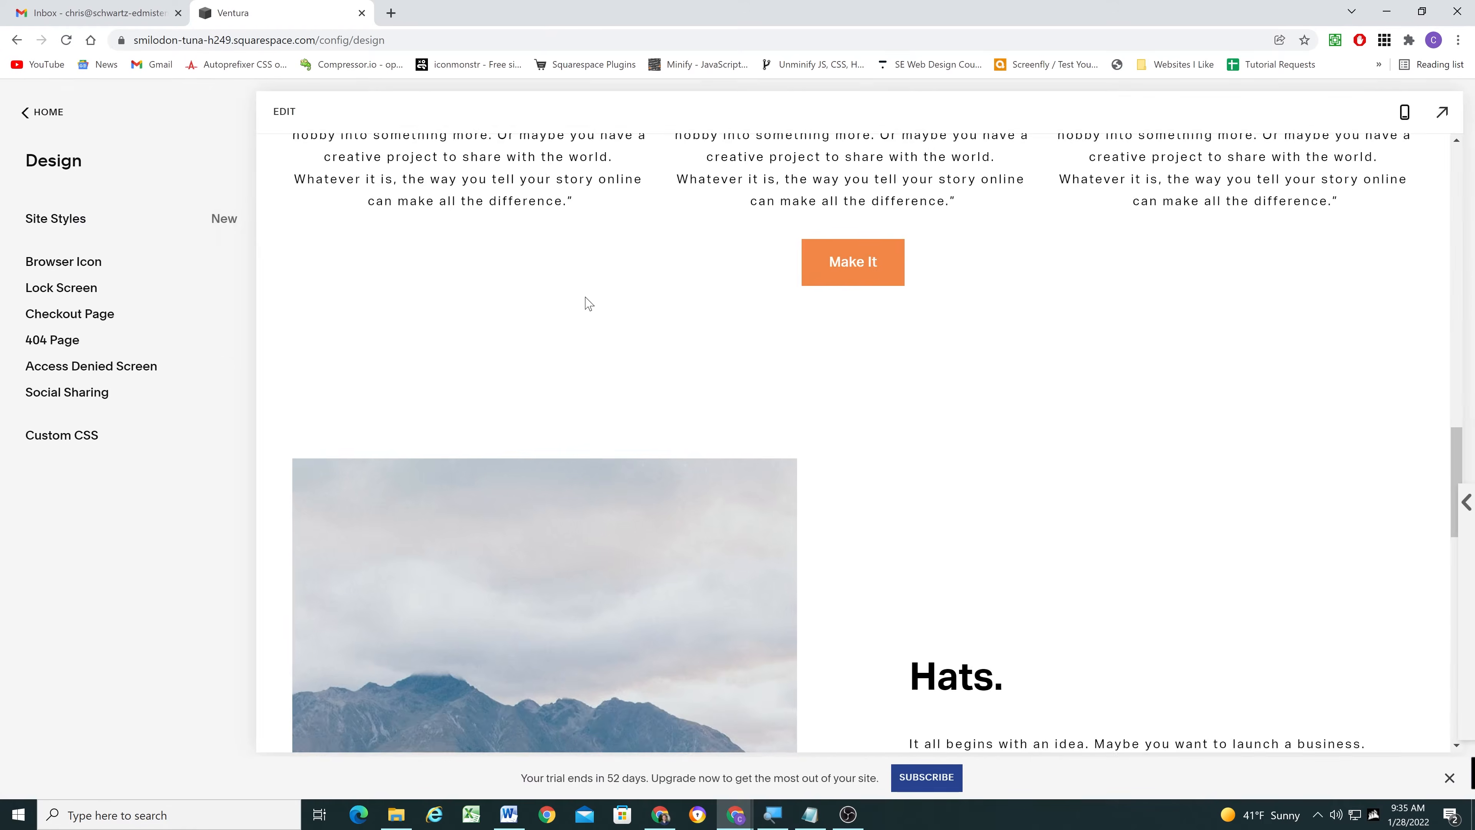
- Test the link of the Make It button in the Home page's Testimonials section
scroll(588, 303, down, 15)
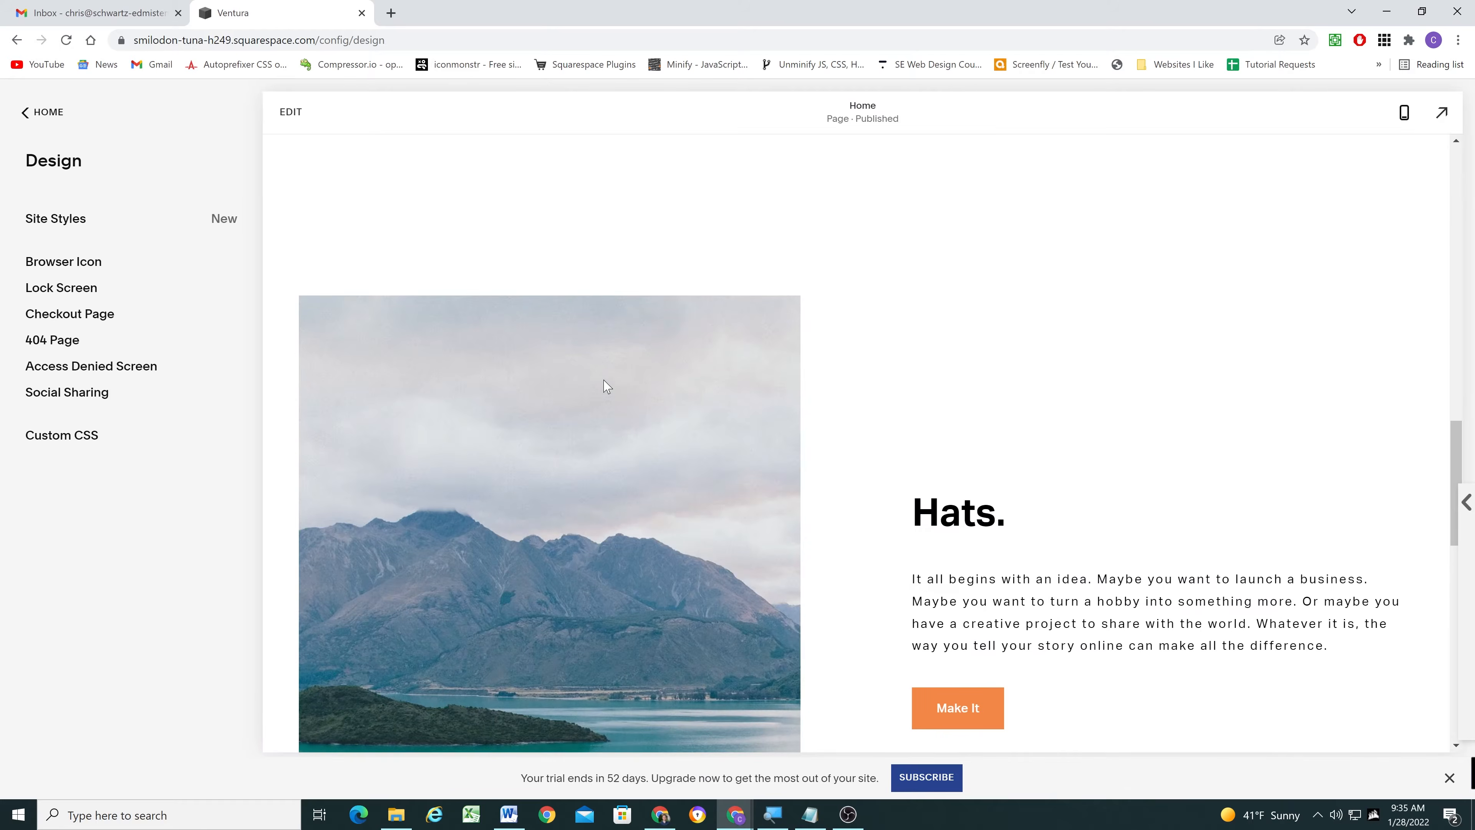
scroll(617, 427, up, 2)
scroll(617, 428, down, 3)
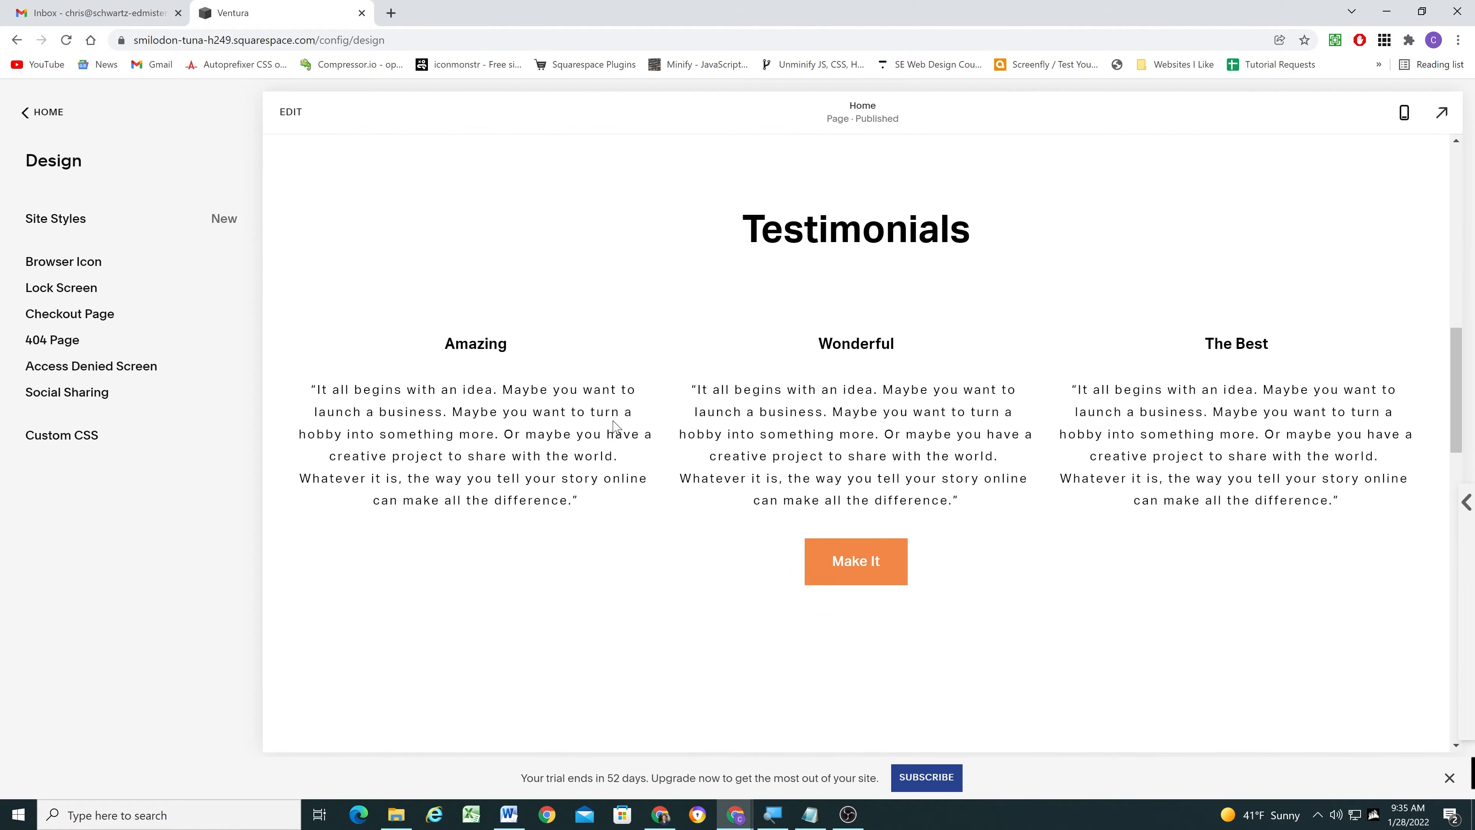
click(852, 556)
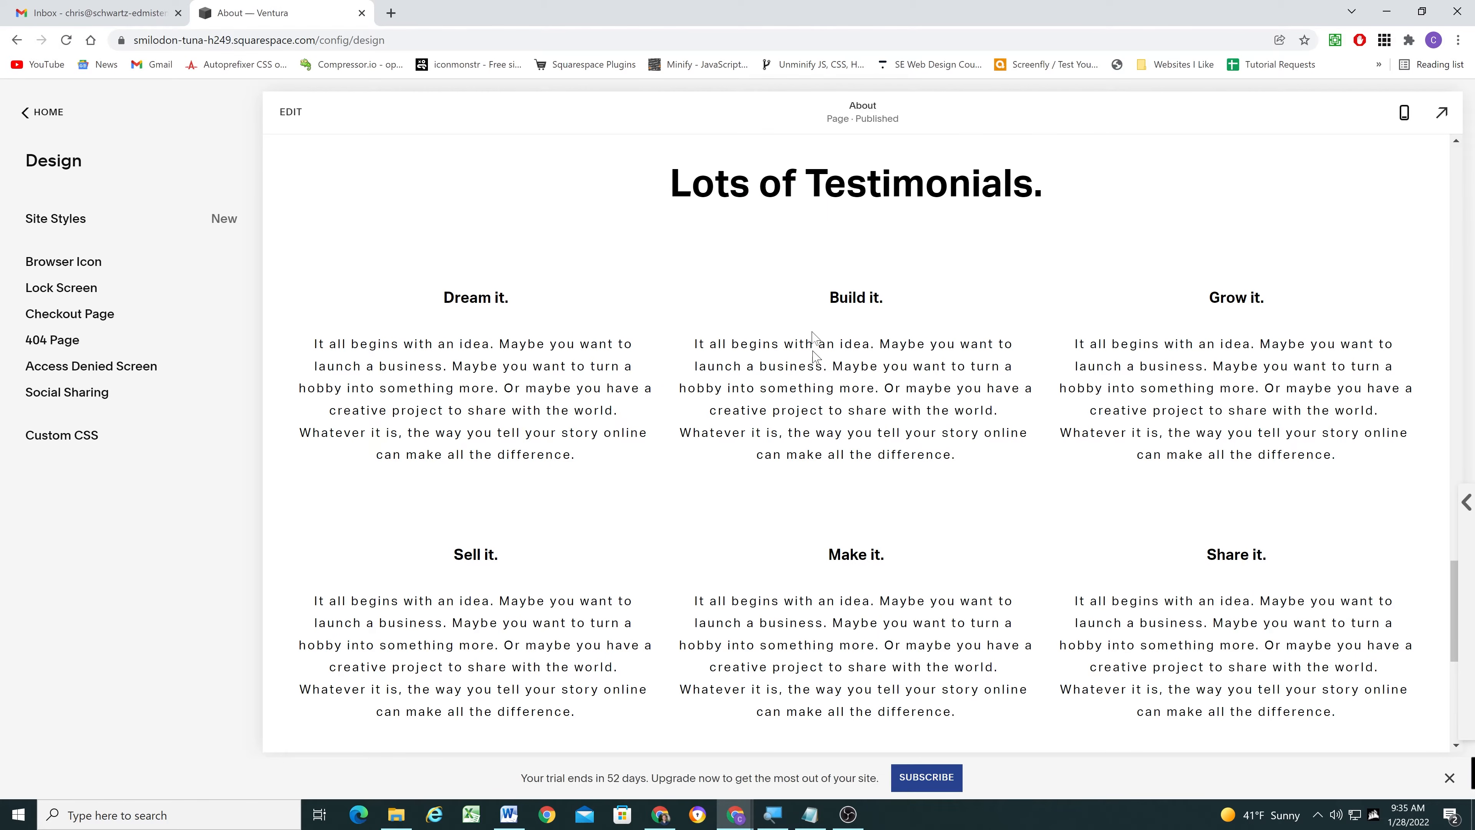
- Examine the testimonials area of the About page and expand the site preview to the full window
scroll(721, 279, up, 1)
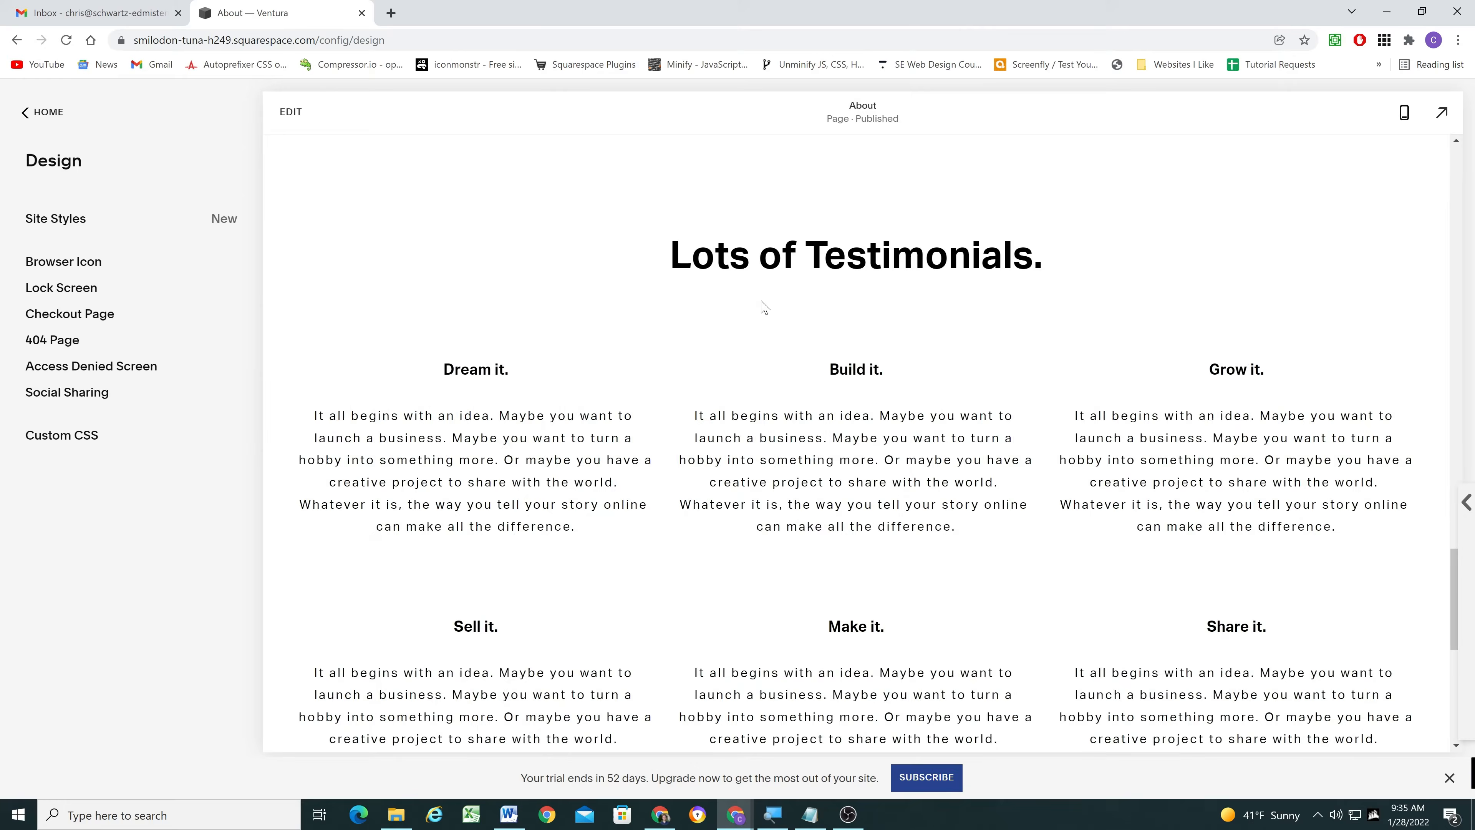
scroll(700, 319, down, 6)
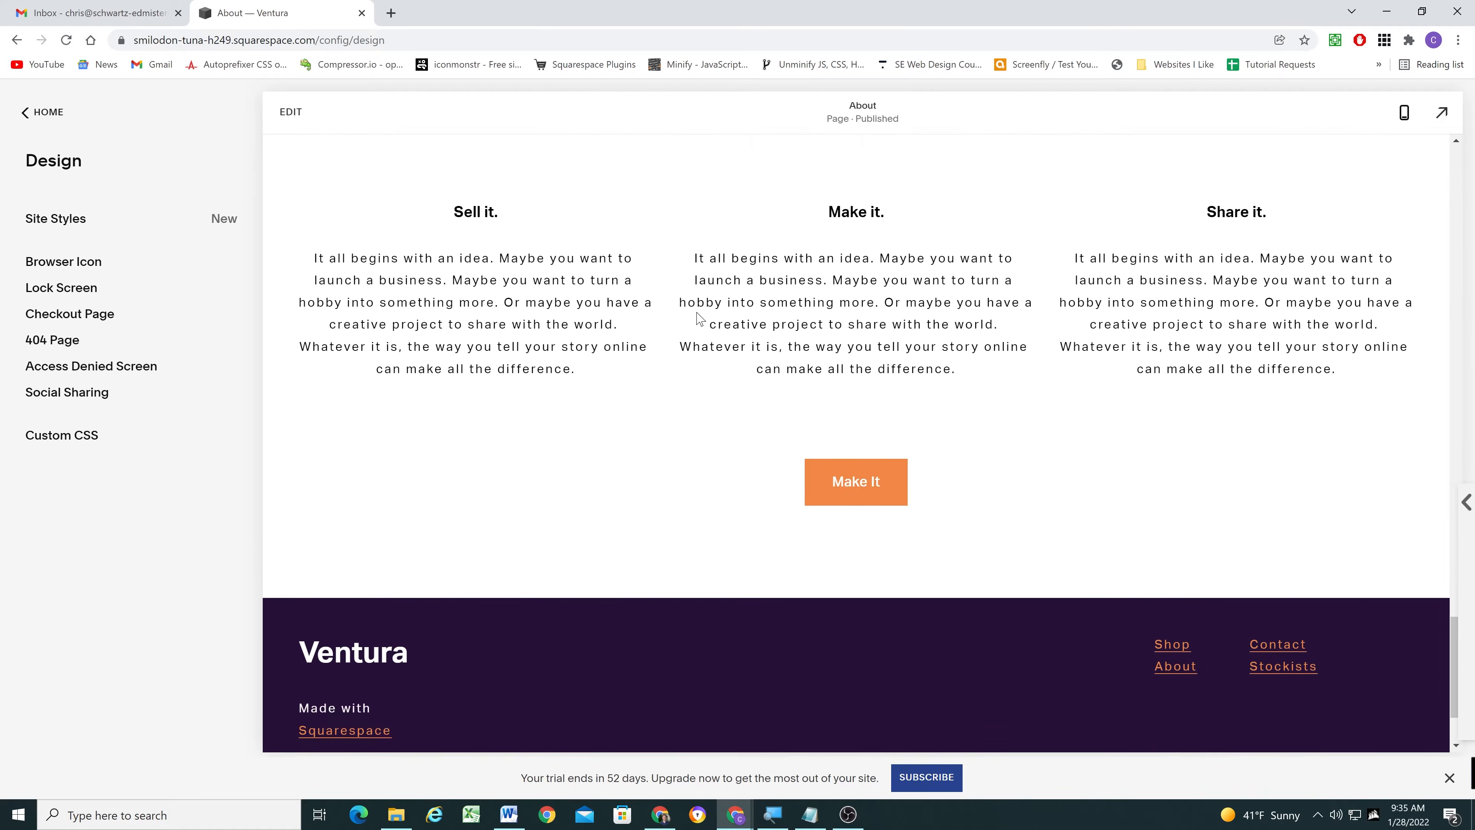
scroll(702, 323, up, 1)
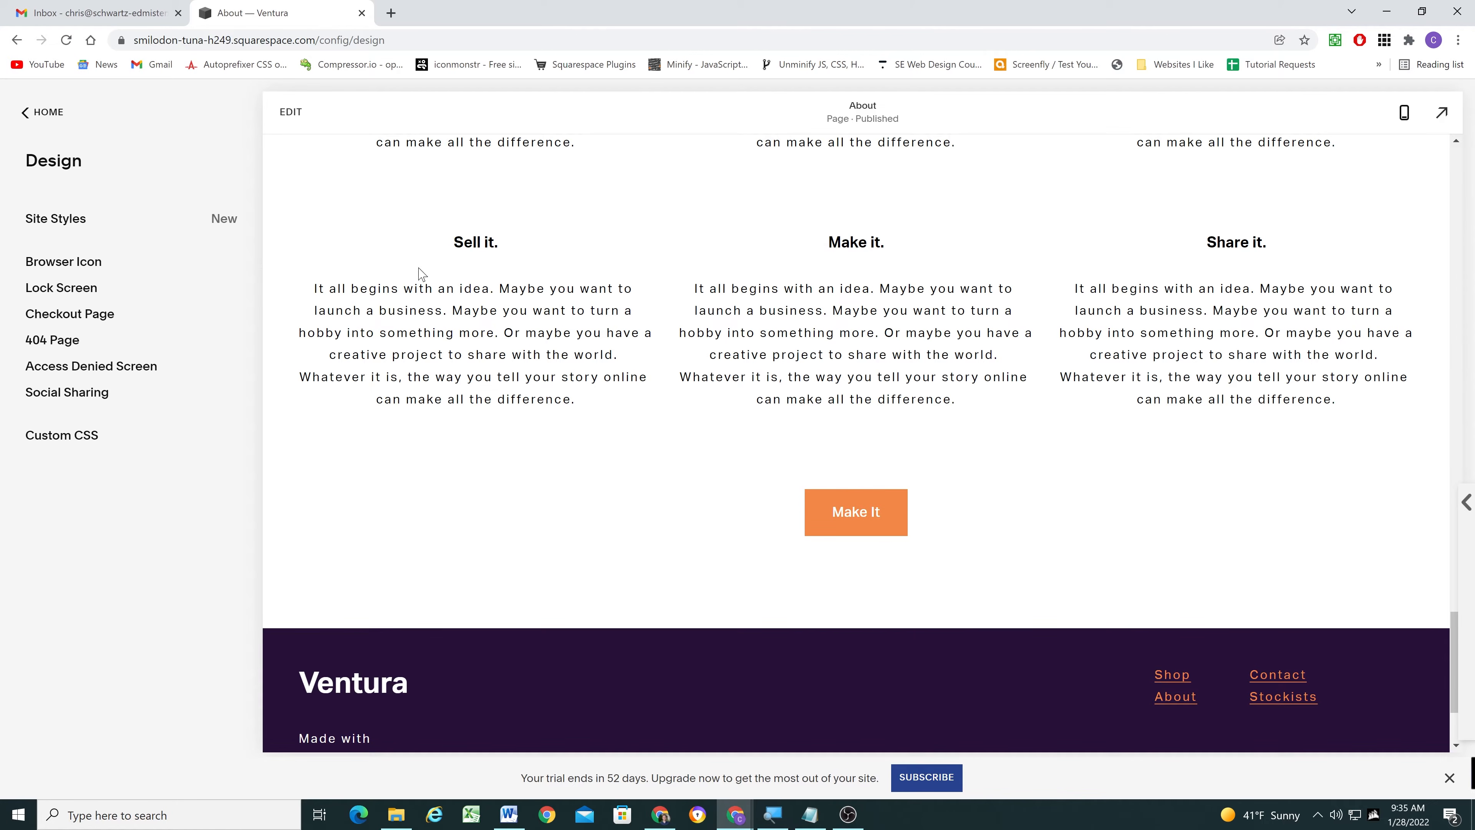
scroll(460, 269, up, 1)
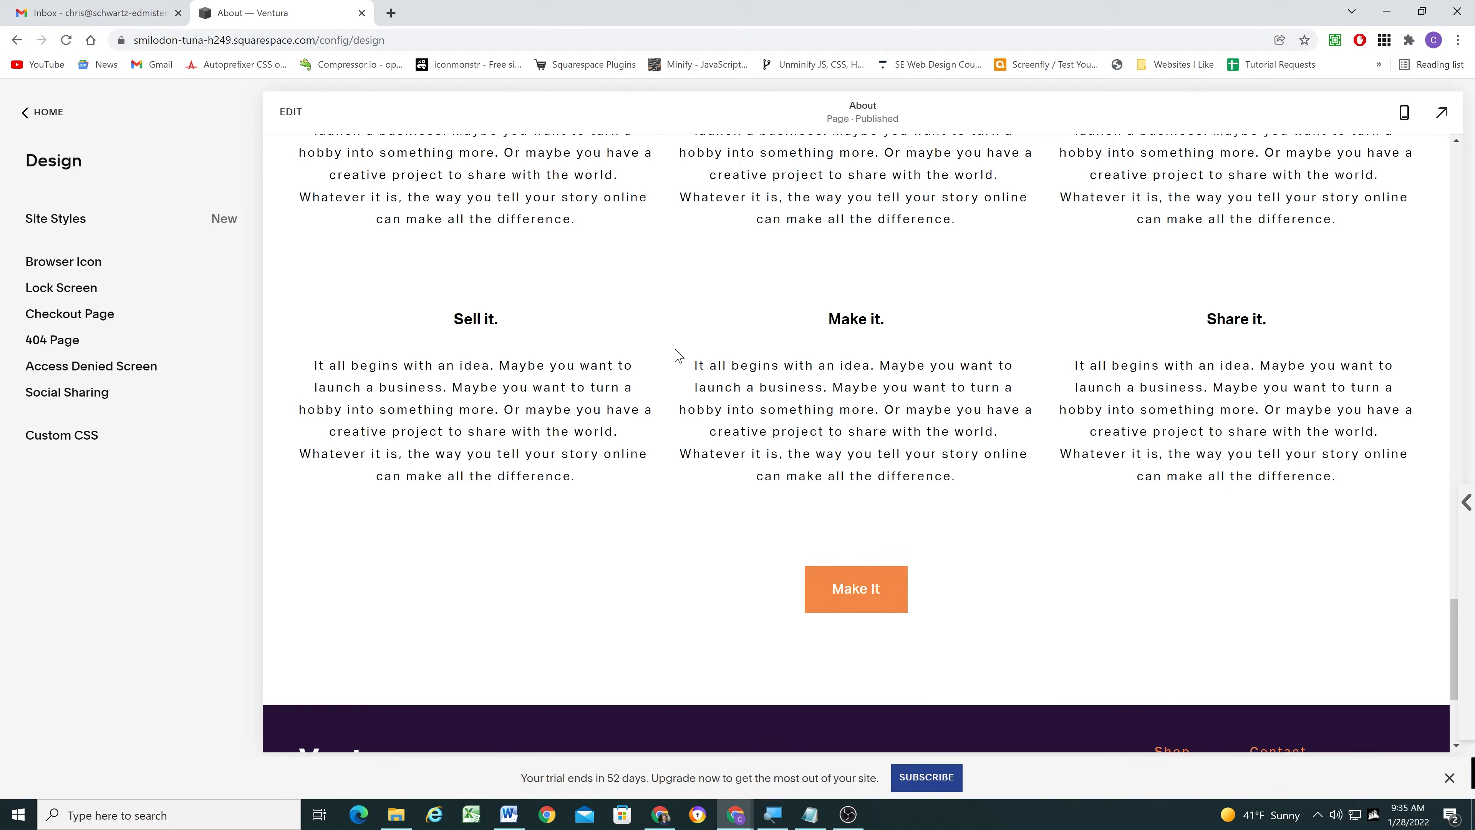
click(1442, 112)
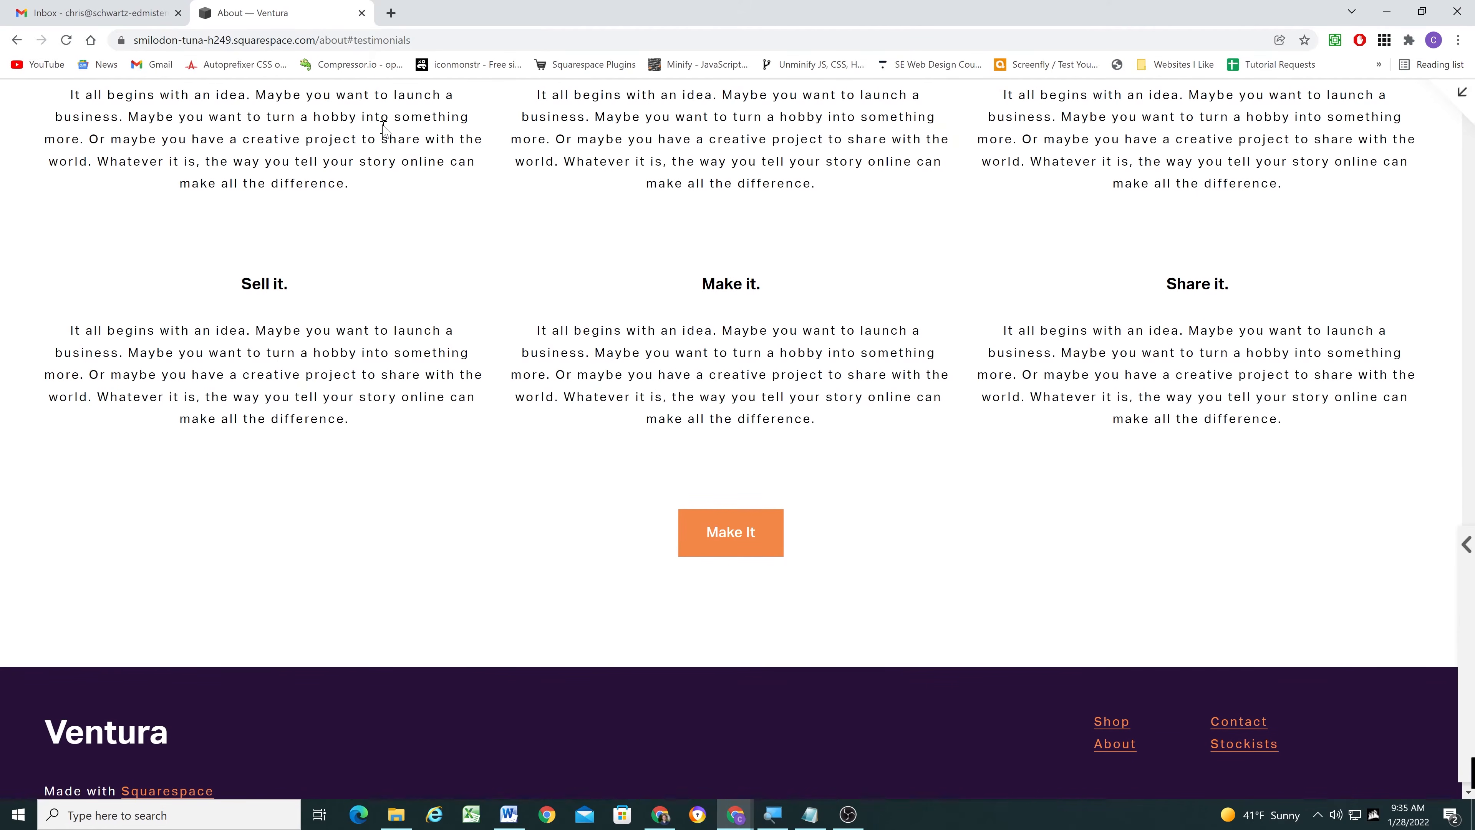
- Return to the Home page and check its web address in the full-window site preview
scroll(468, 261, up, 2)
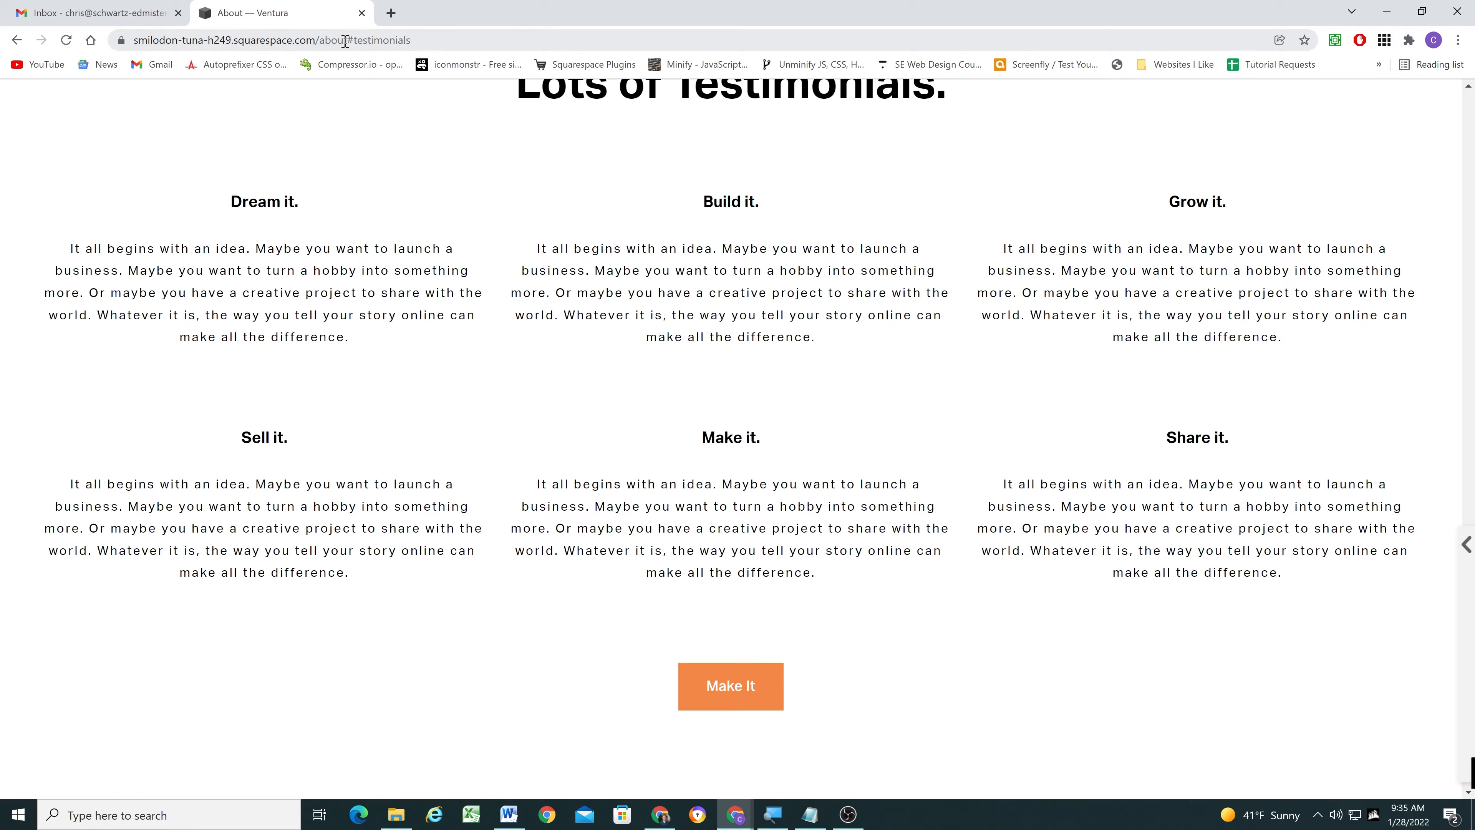
click(1455, 96)
scroll(595, 212, up, 15)
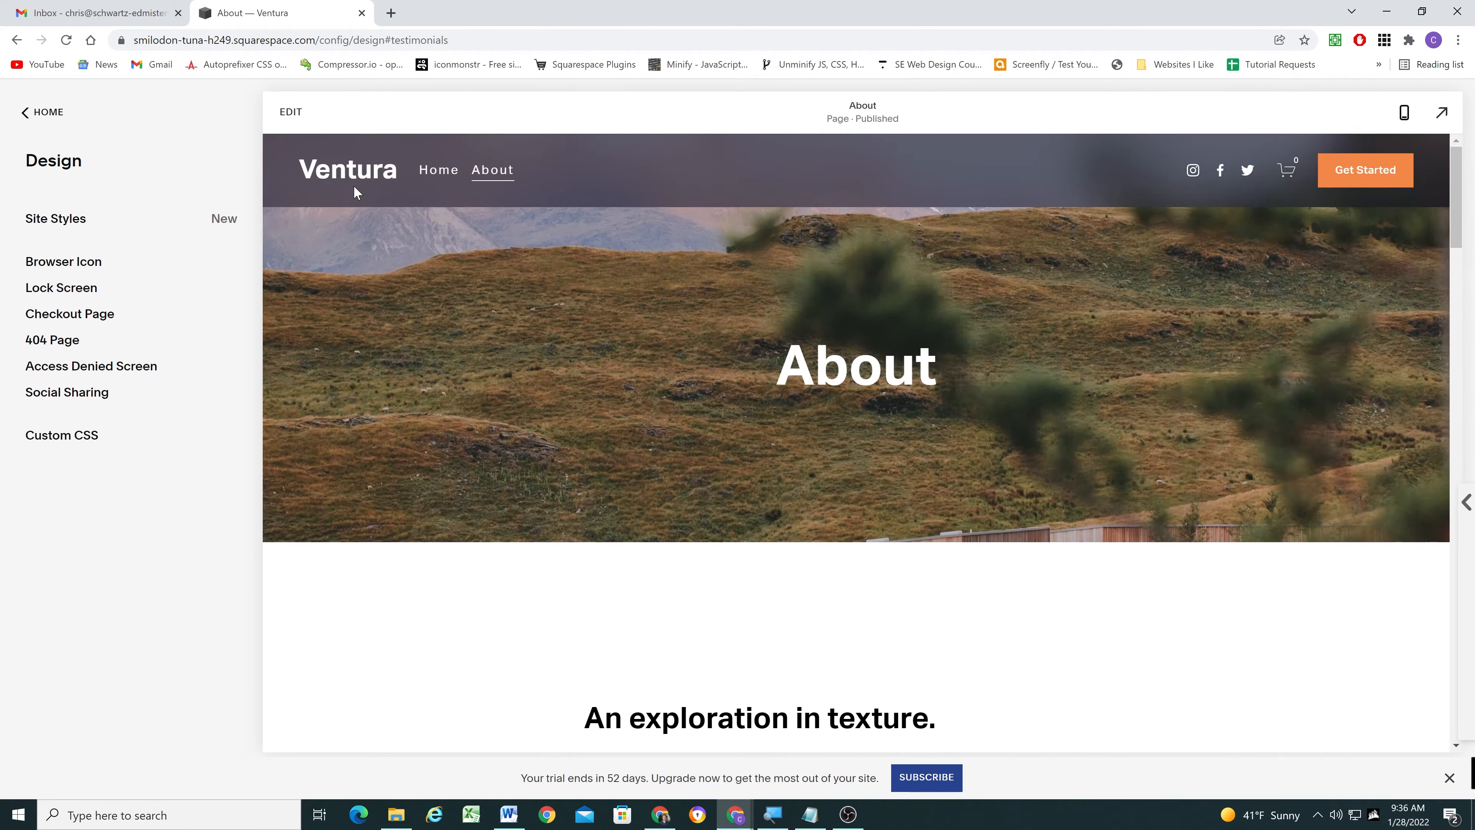
click(356, 191)
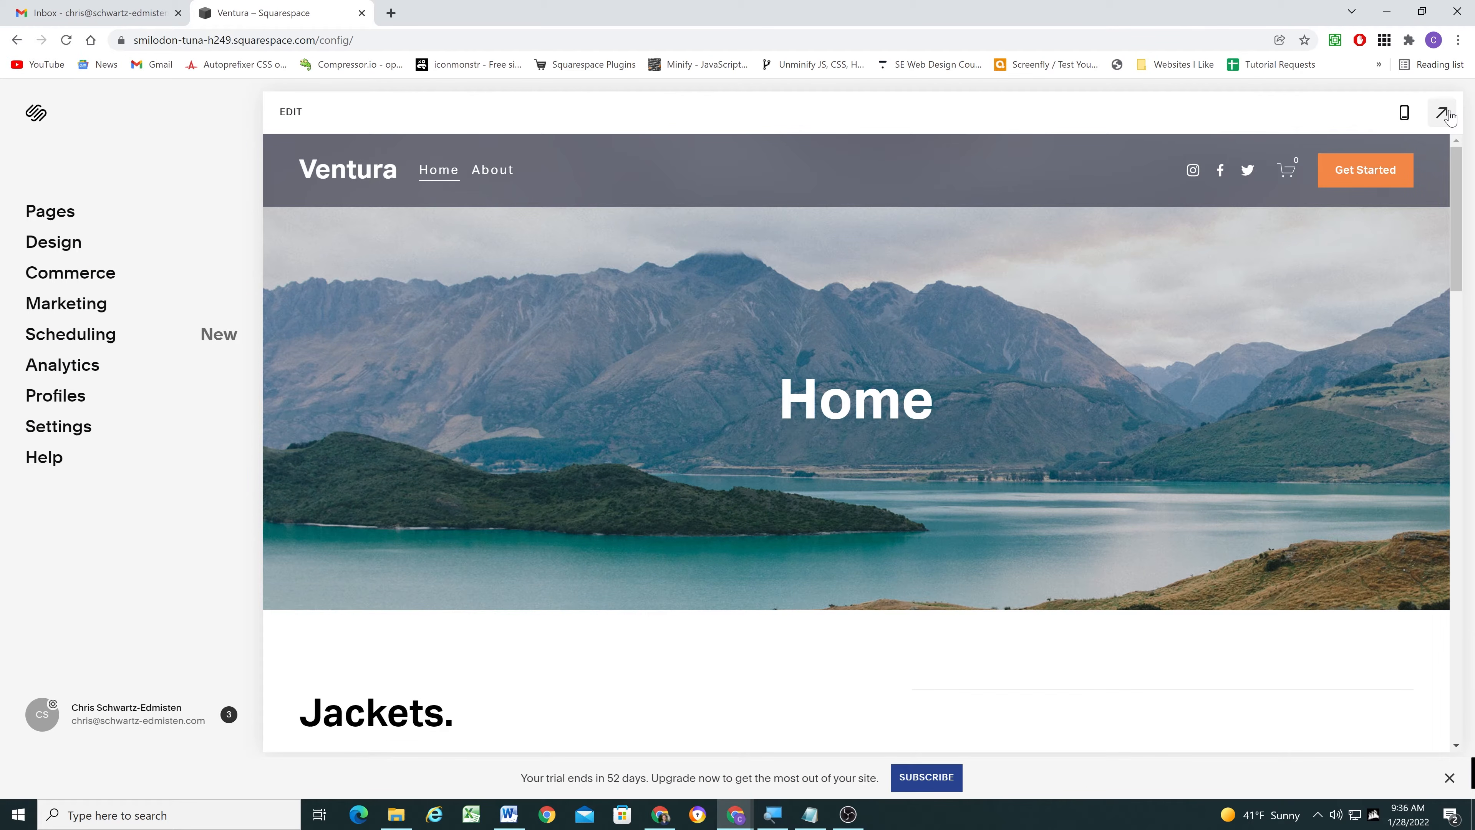
click(1443, 113)
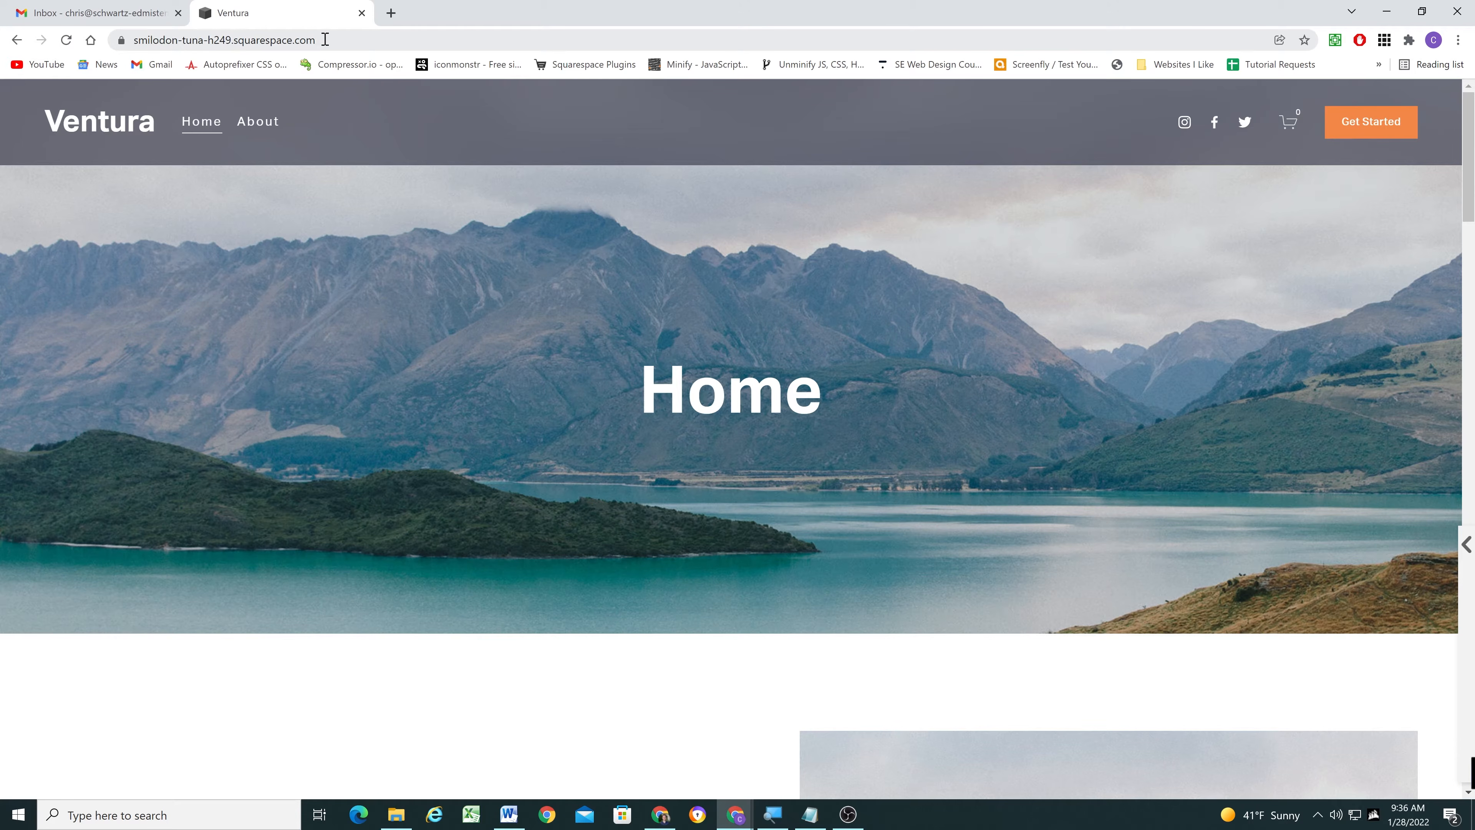
click(1452, 104)
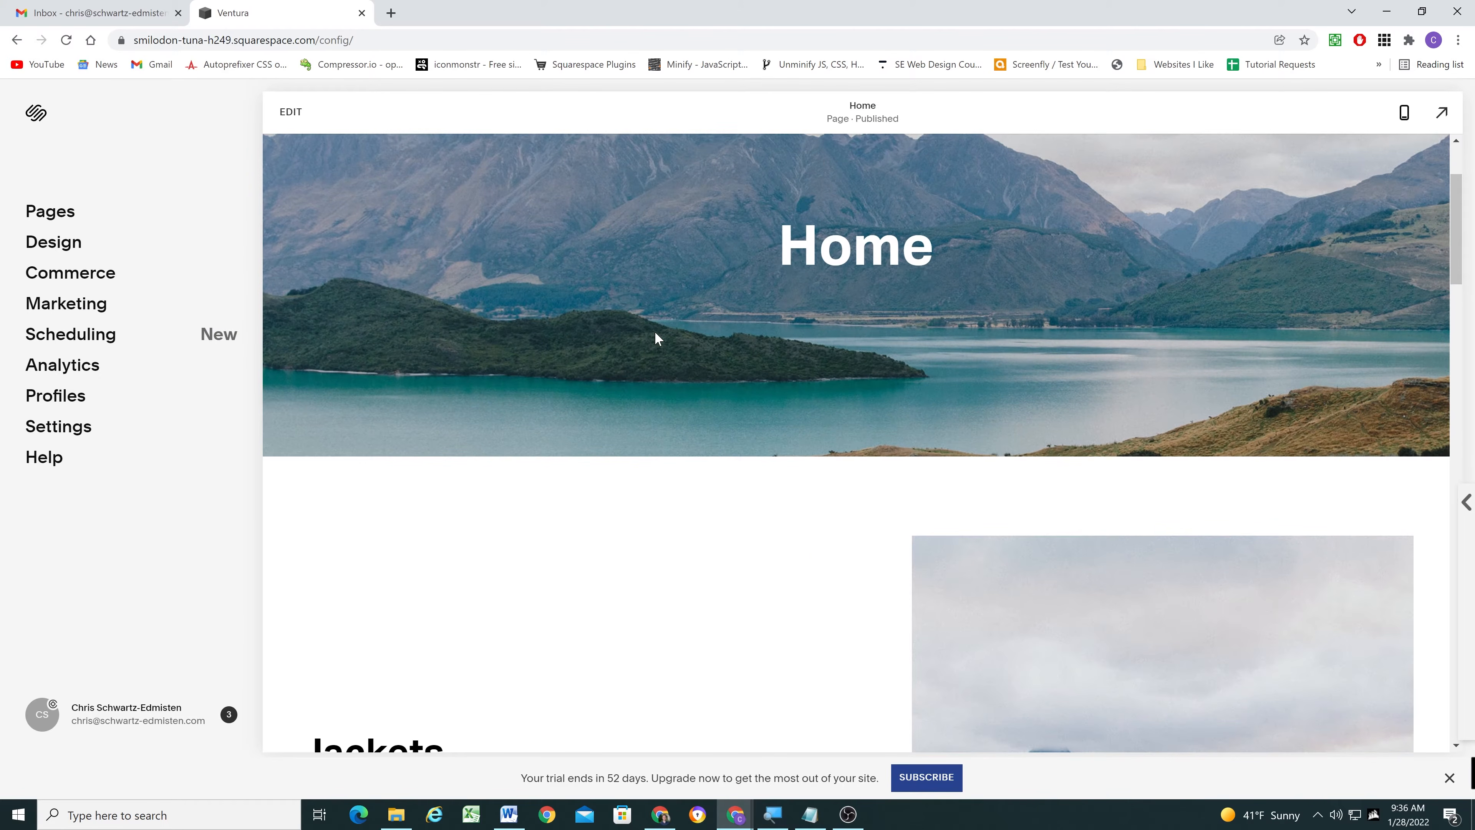
- Open the Home page for editing and add a code block above the Testimonials heading
scroll(654, 331, down, 10)
scroll(664, 400, down, 4)
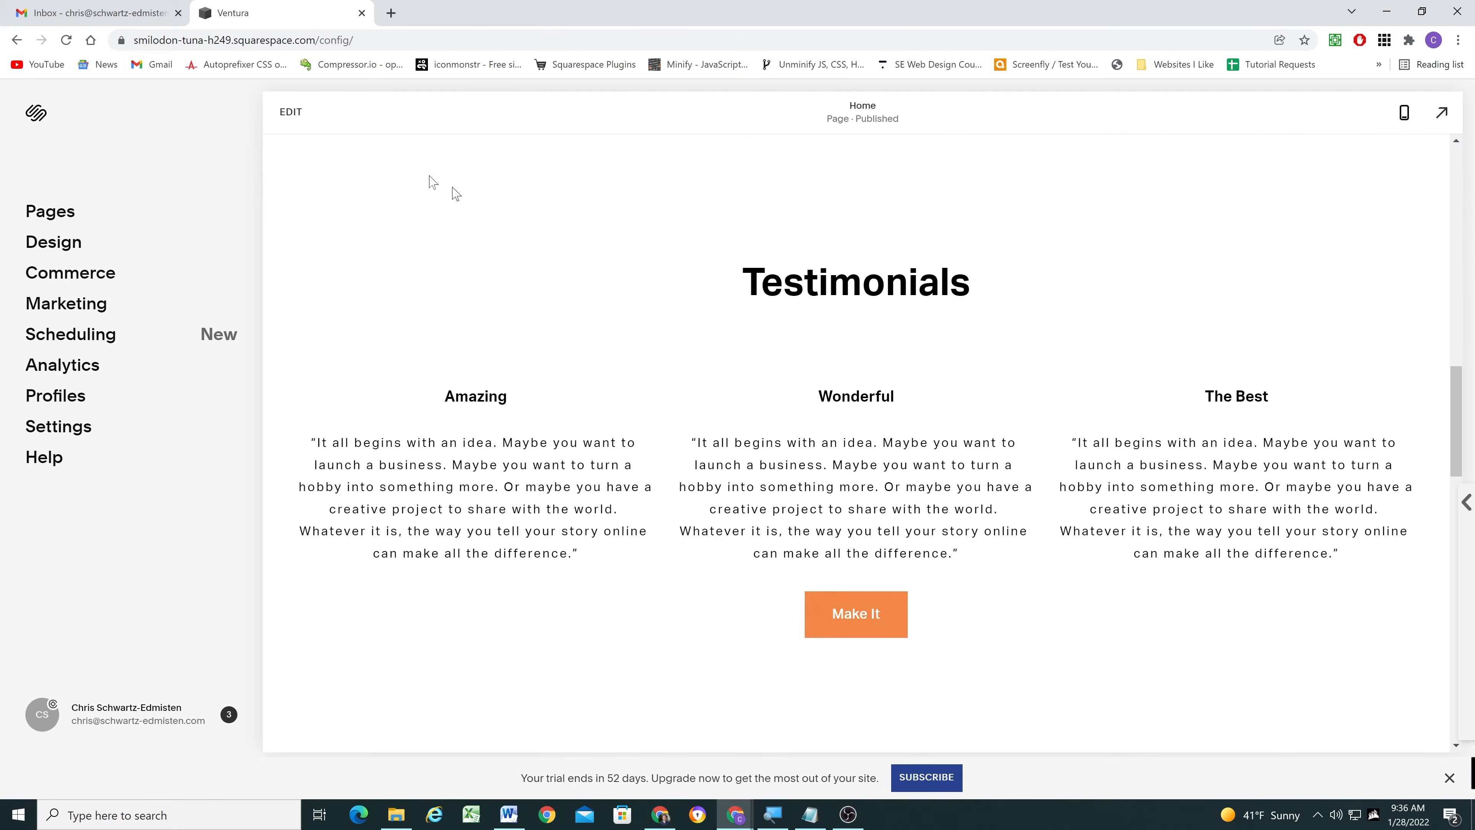
click(291, 111)
scroll(733, 297, down, 10)
scroll(724, 305, up, 10)
scroll(722, 306, down, 2)
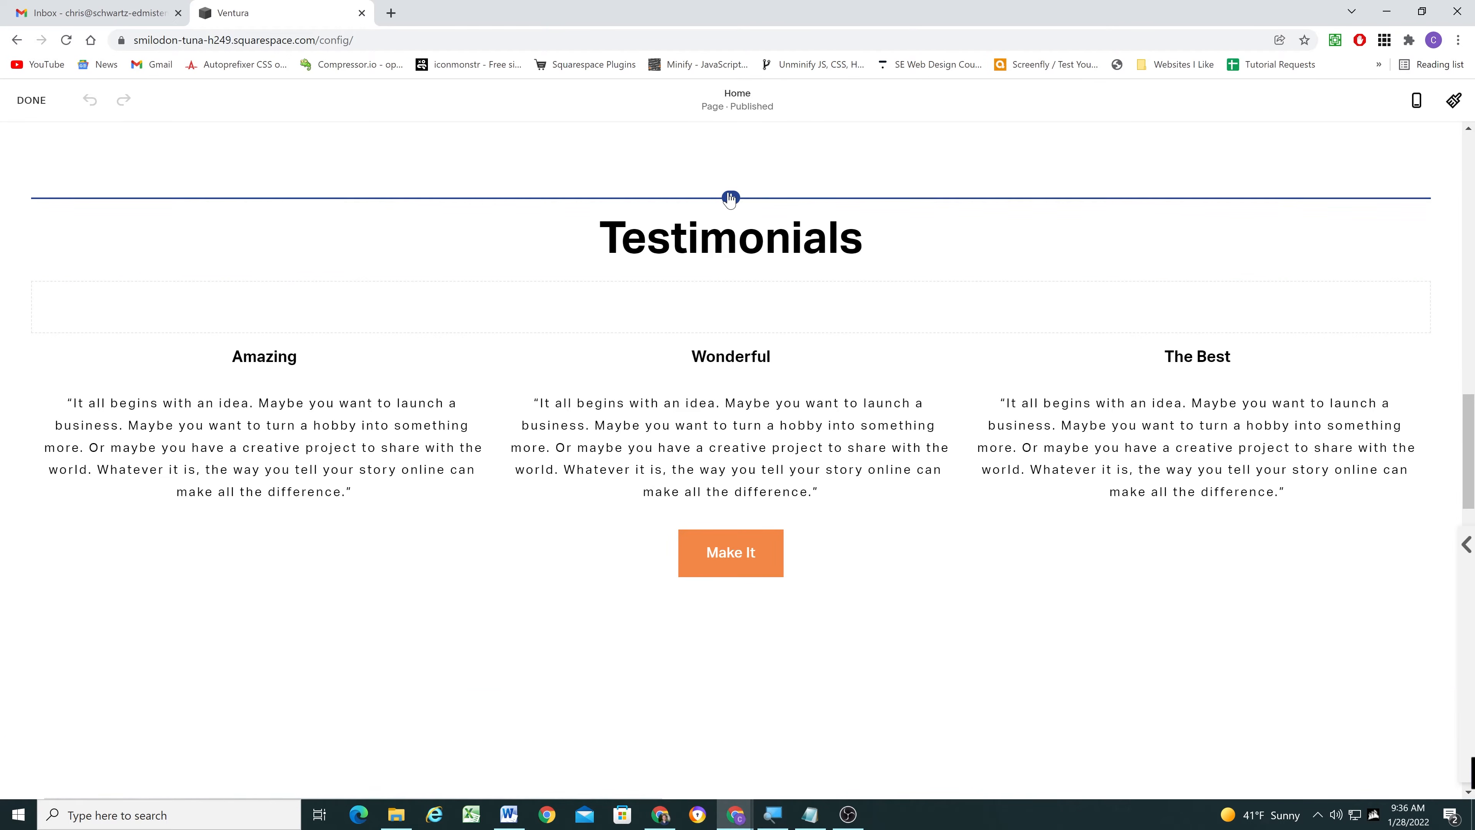
click(731, 198)
click(1226, 494)
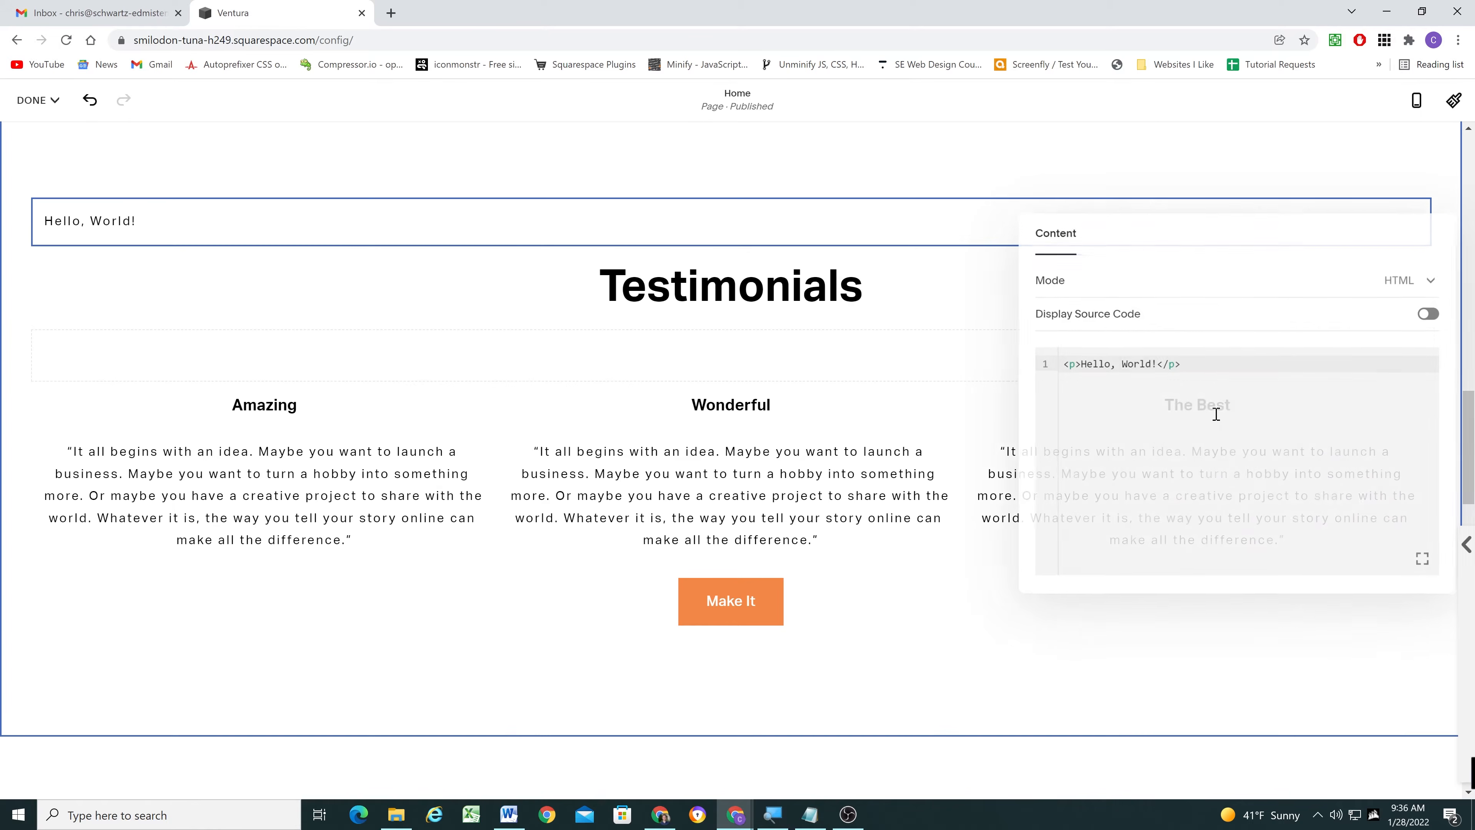
- Replace the code block's placeholder with <div id="home-testimonials"></div> and save the Home page
drag(1198, 366, 1049, 364)
text(<d)
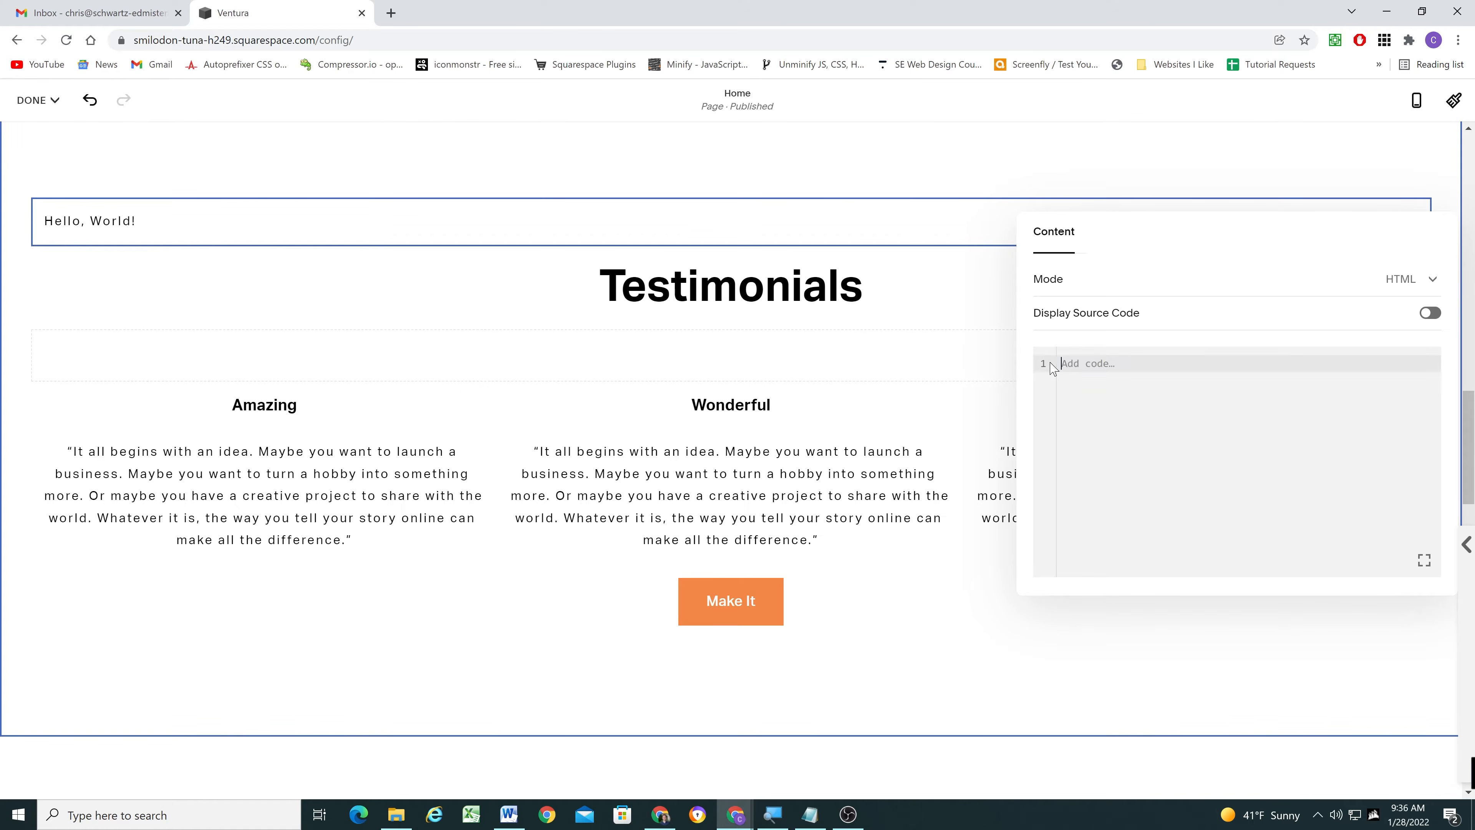
text(iv id)
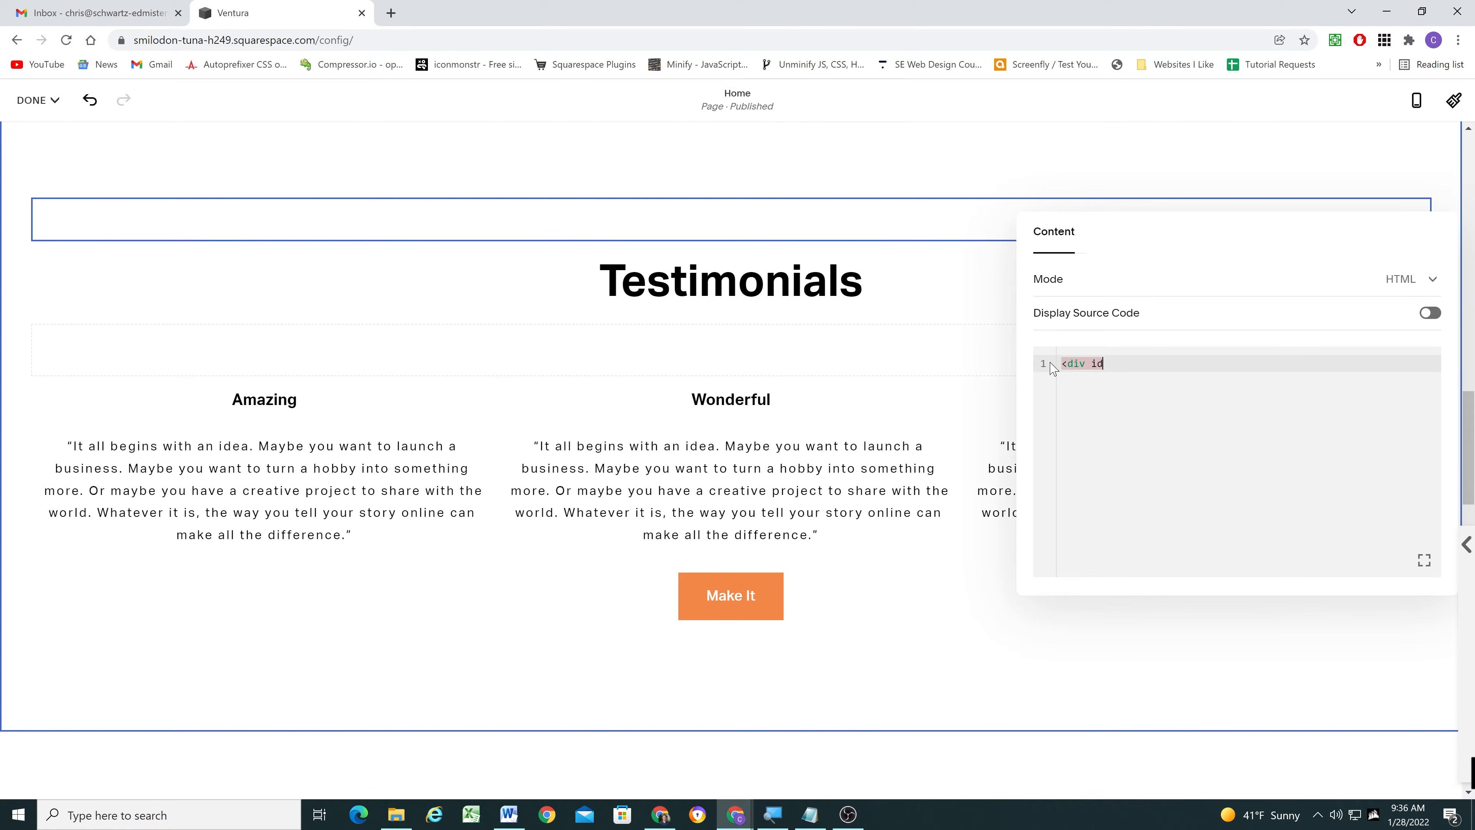
text(="home-tesmtimonials)
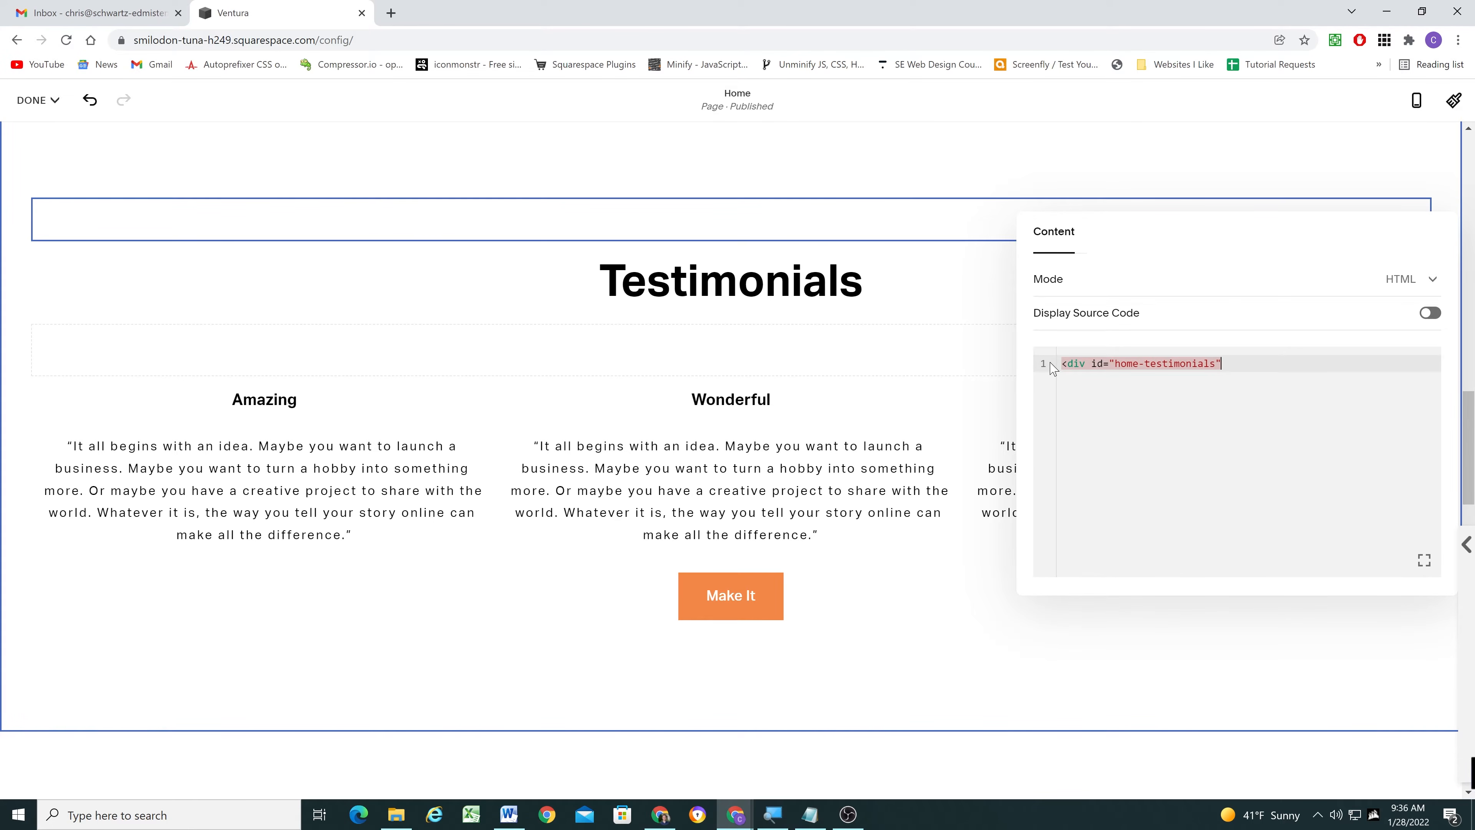
text(></div>)
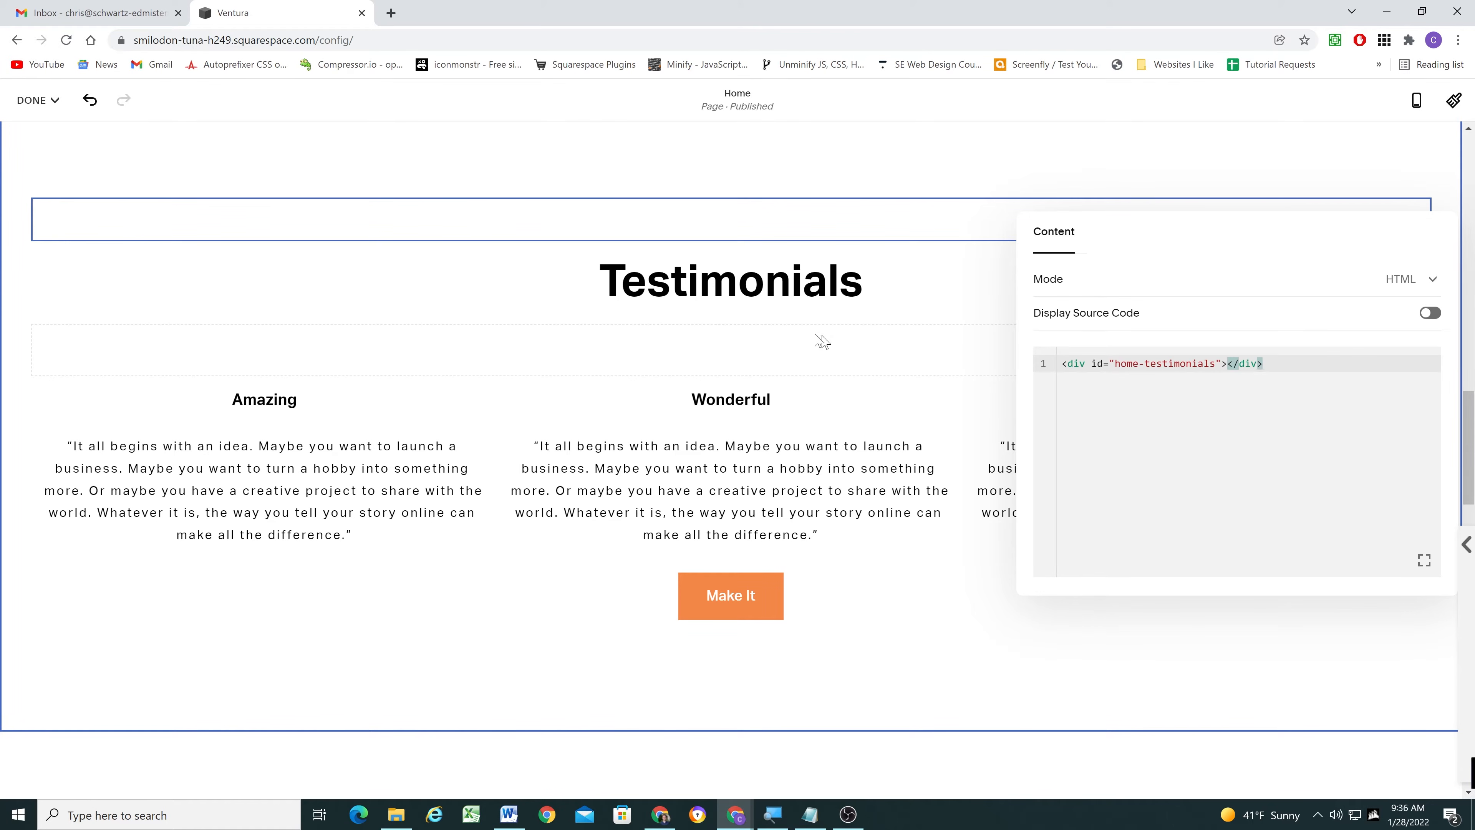
click(319, 266)
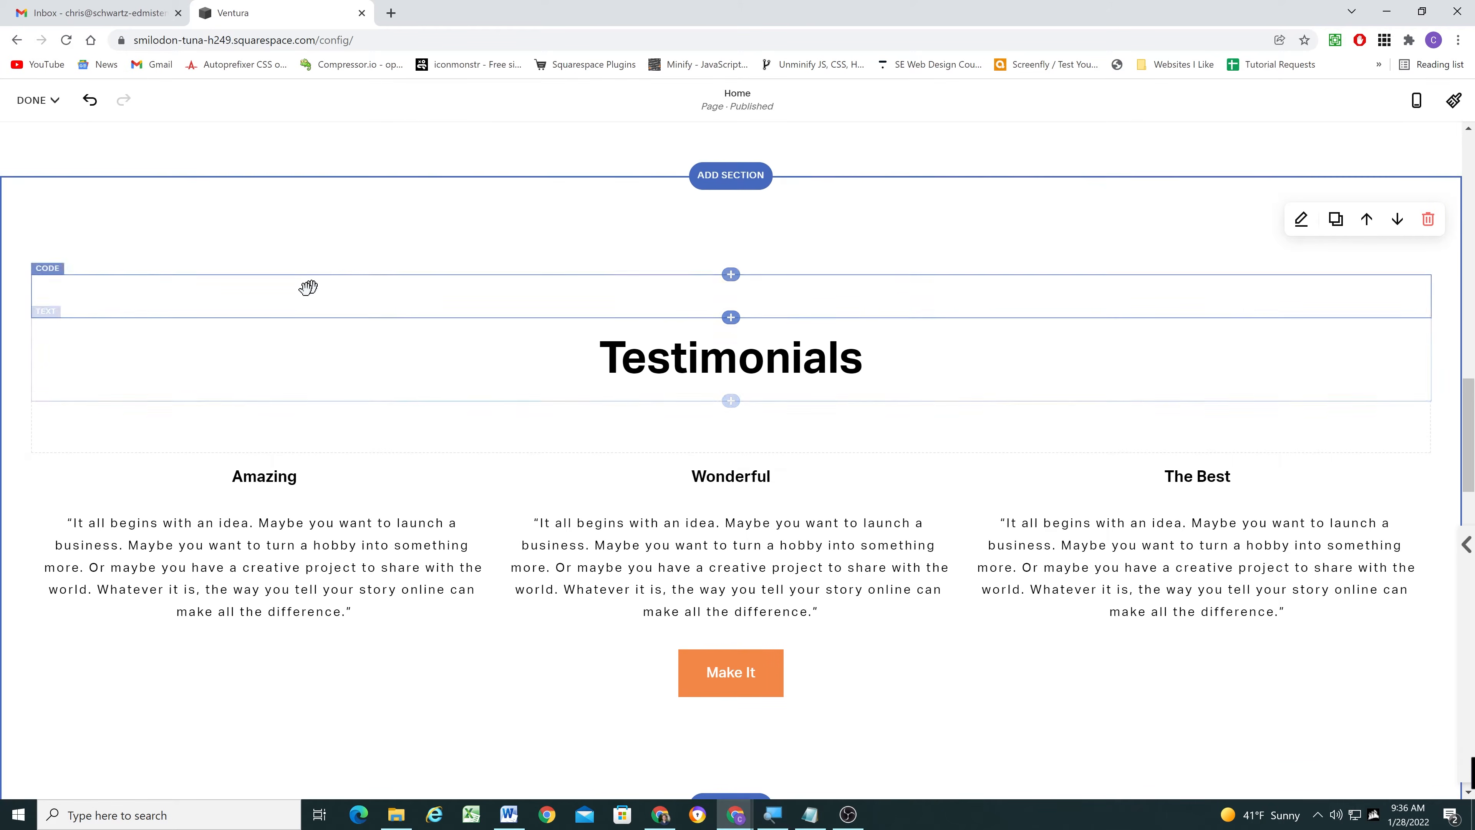
click(32, 100)
click(41, 132)
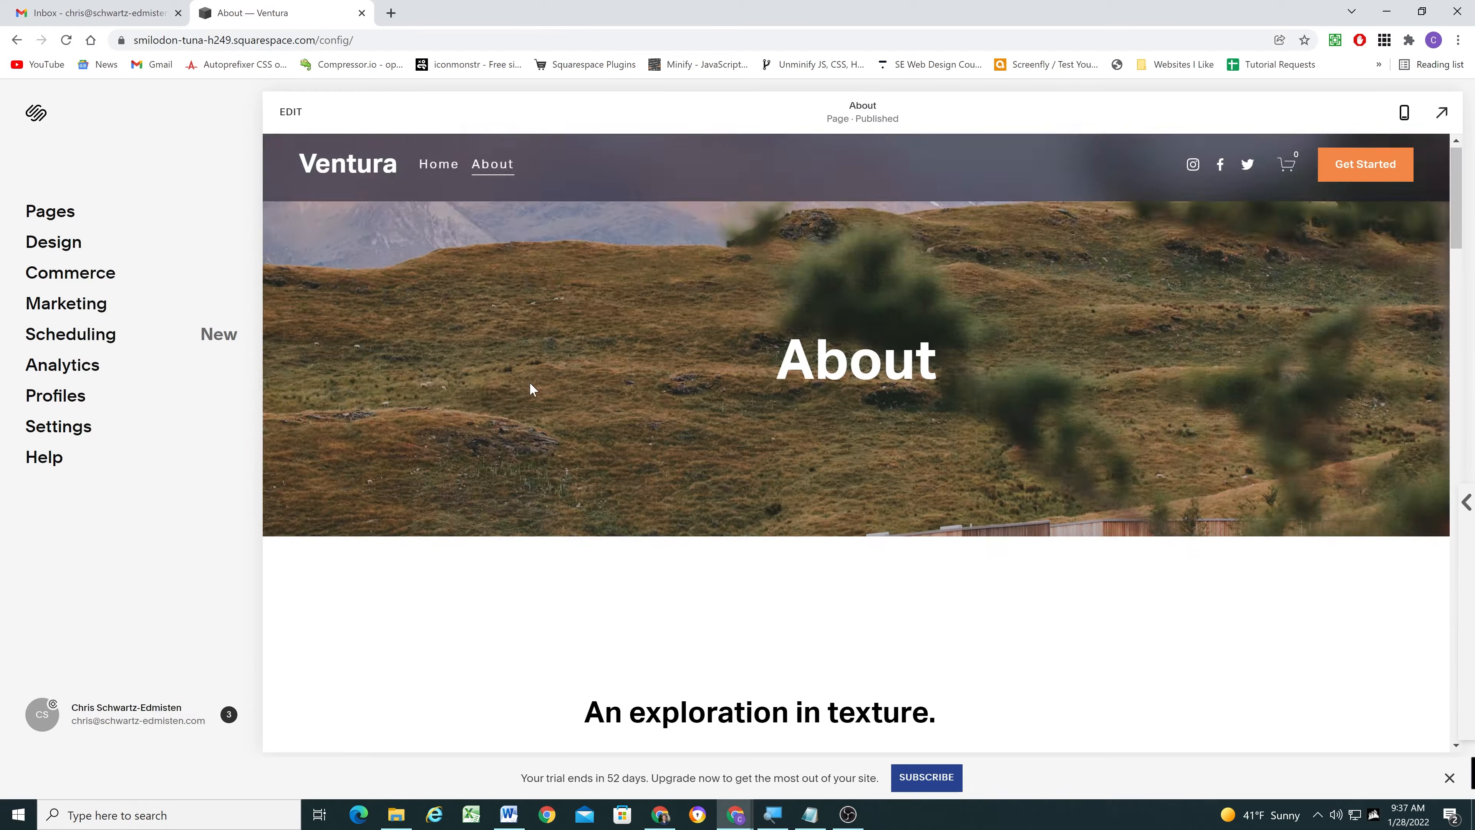
- Open the About page for editing and bring up the settings of the Make It button above the footer
scroll(534, 388, down, 15)
scroll(531, 388, down, 3)
click(290, 112)
click(725, 385)
double_click(800, 386)
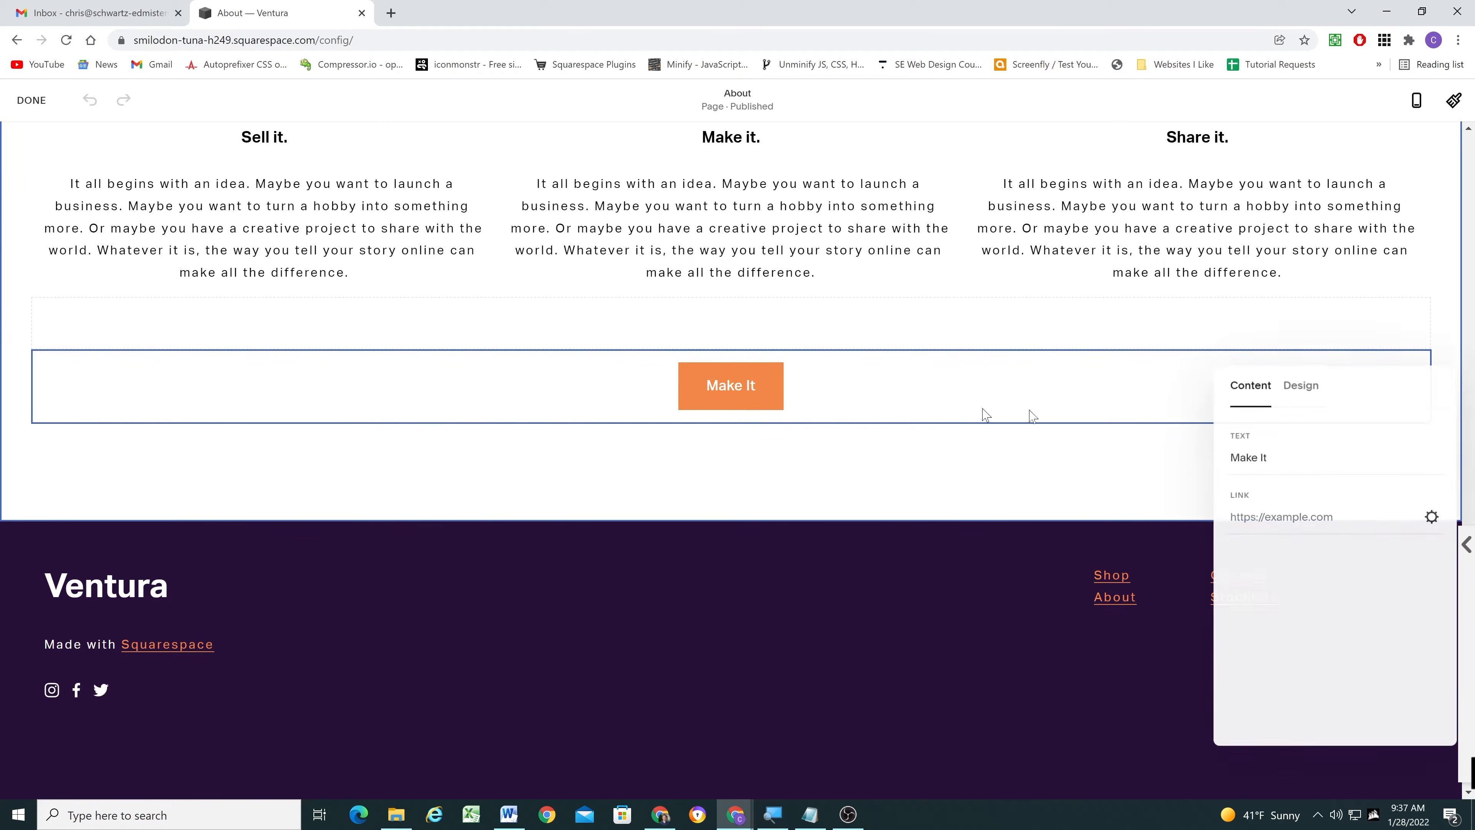
- Link the About page's Make It button to /#home-testimonials and save the page
click(1322, 515)
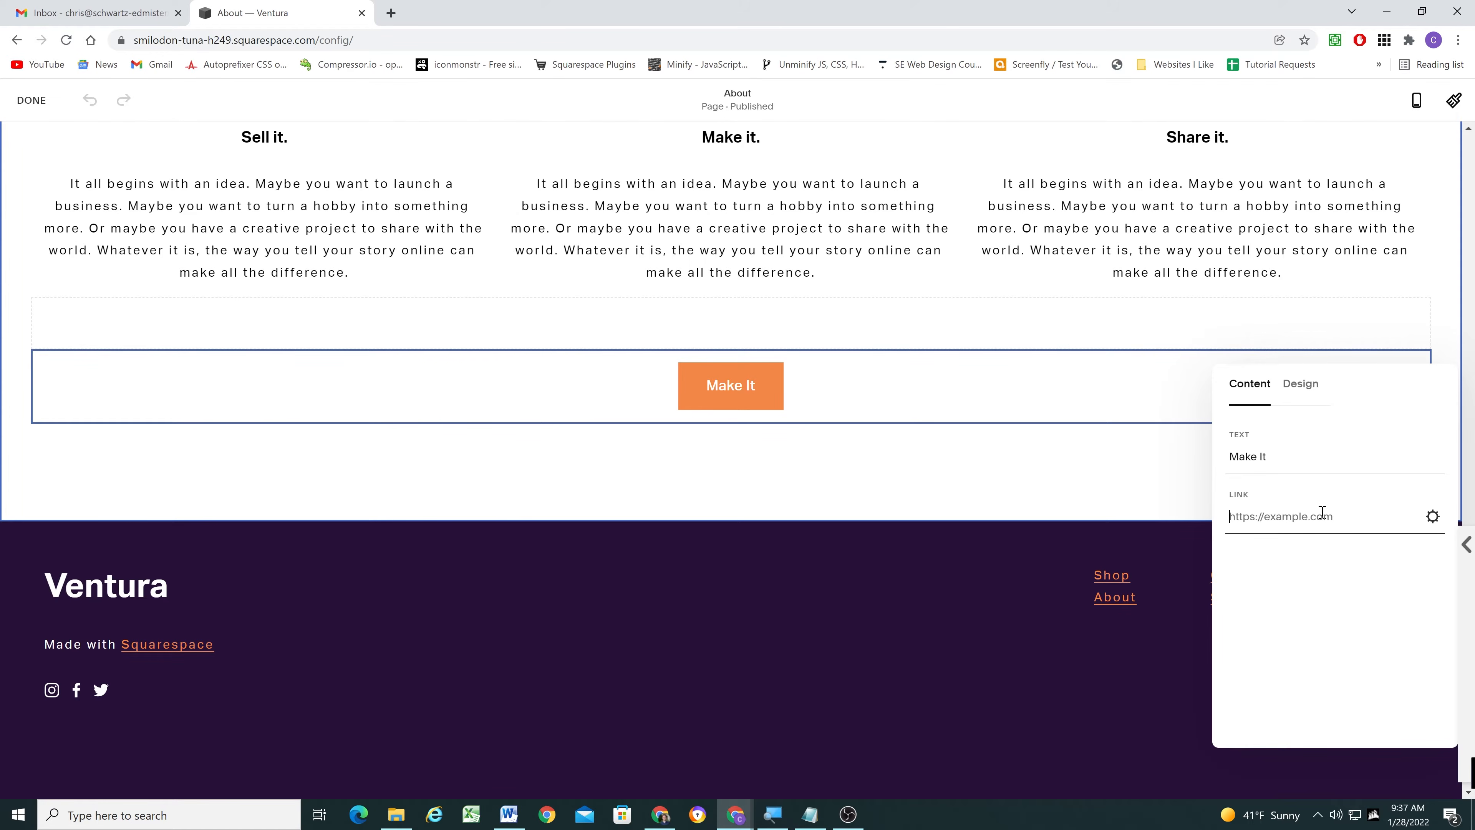
text(/)
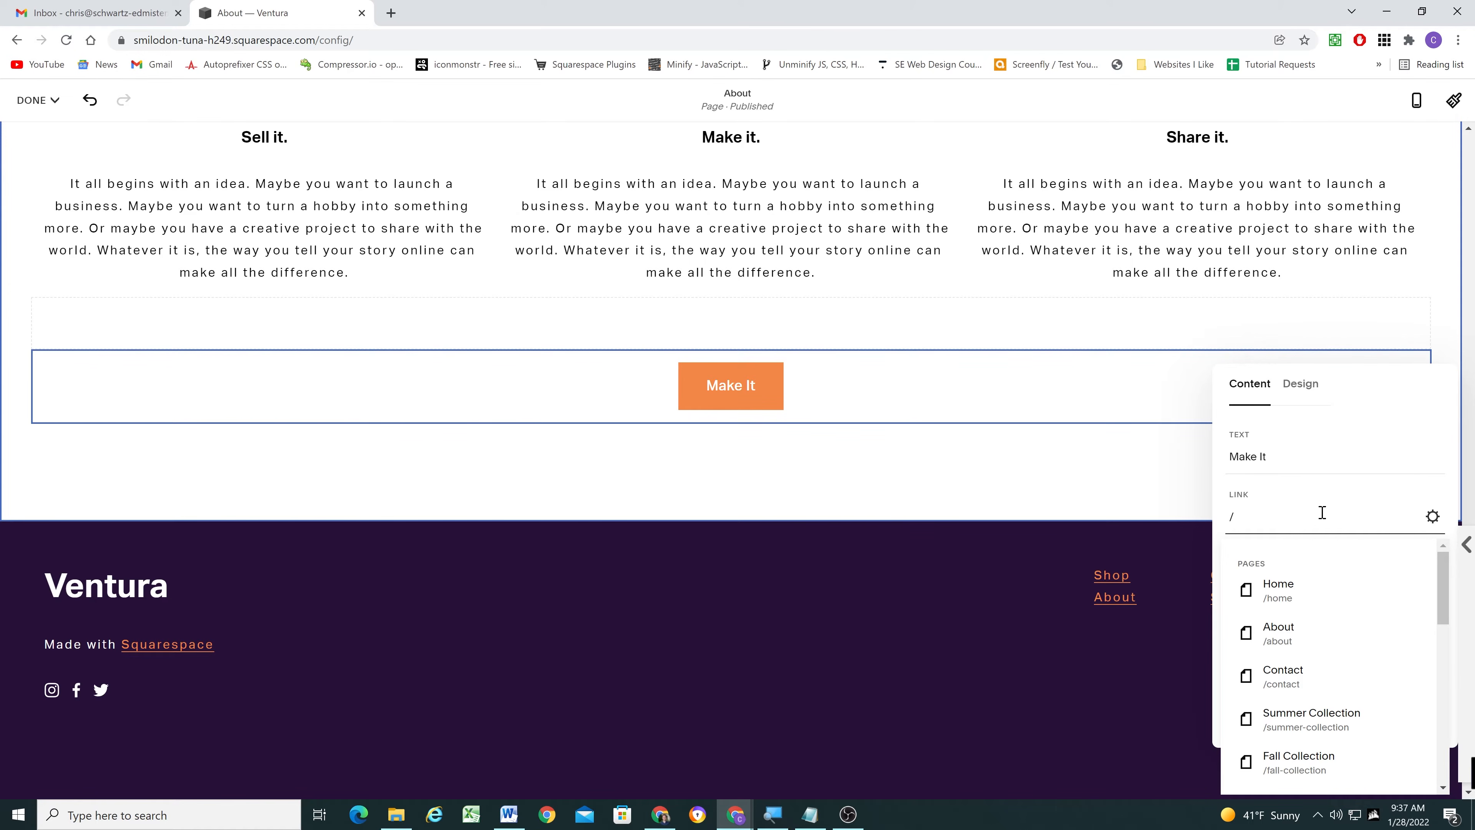
text(#abo)
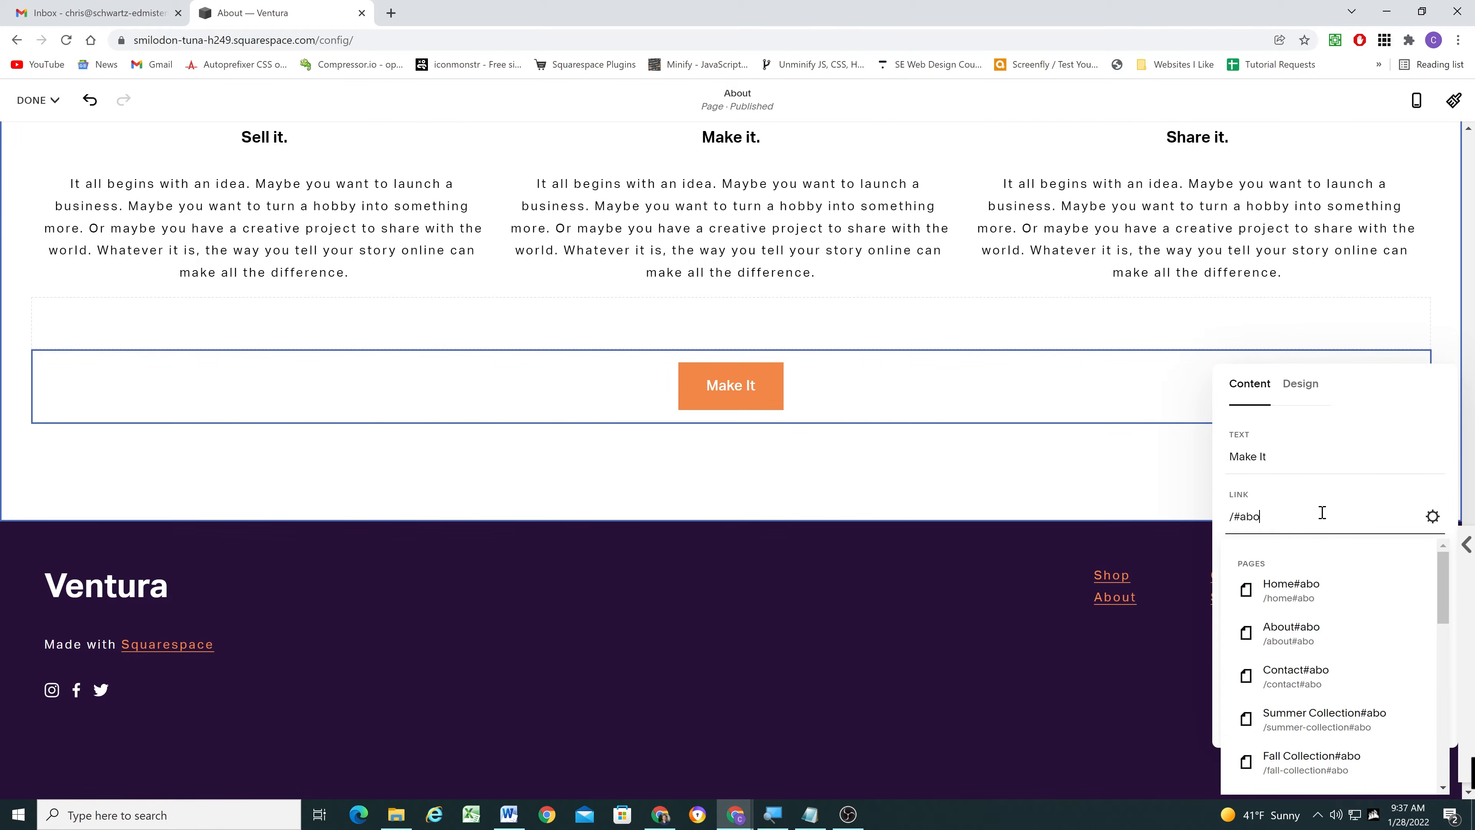
text(home-)
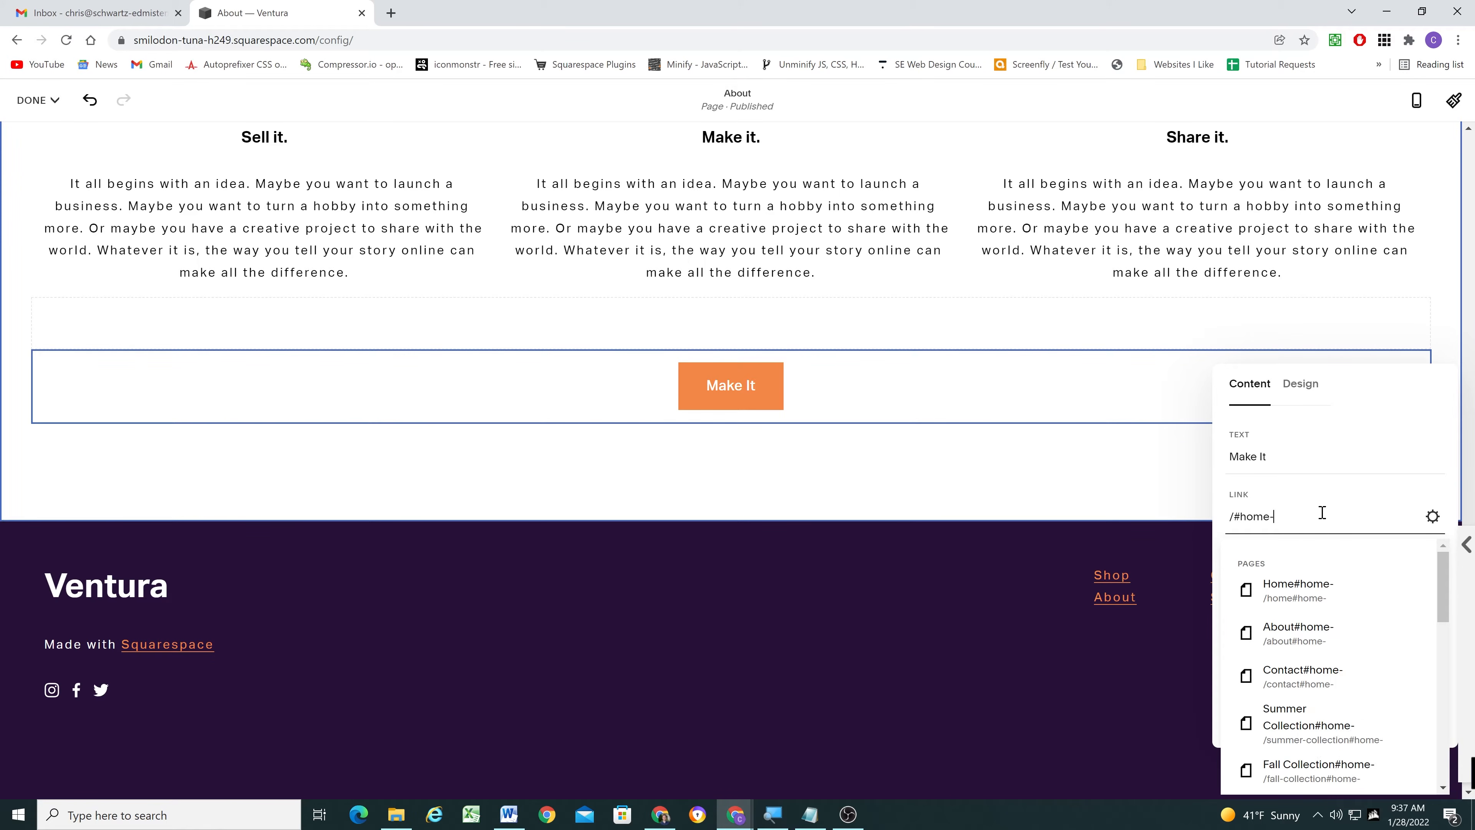
text(testimonials)
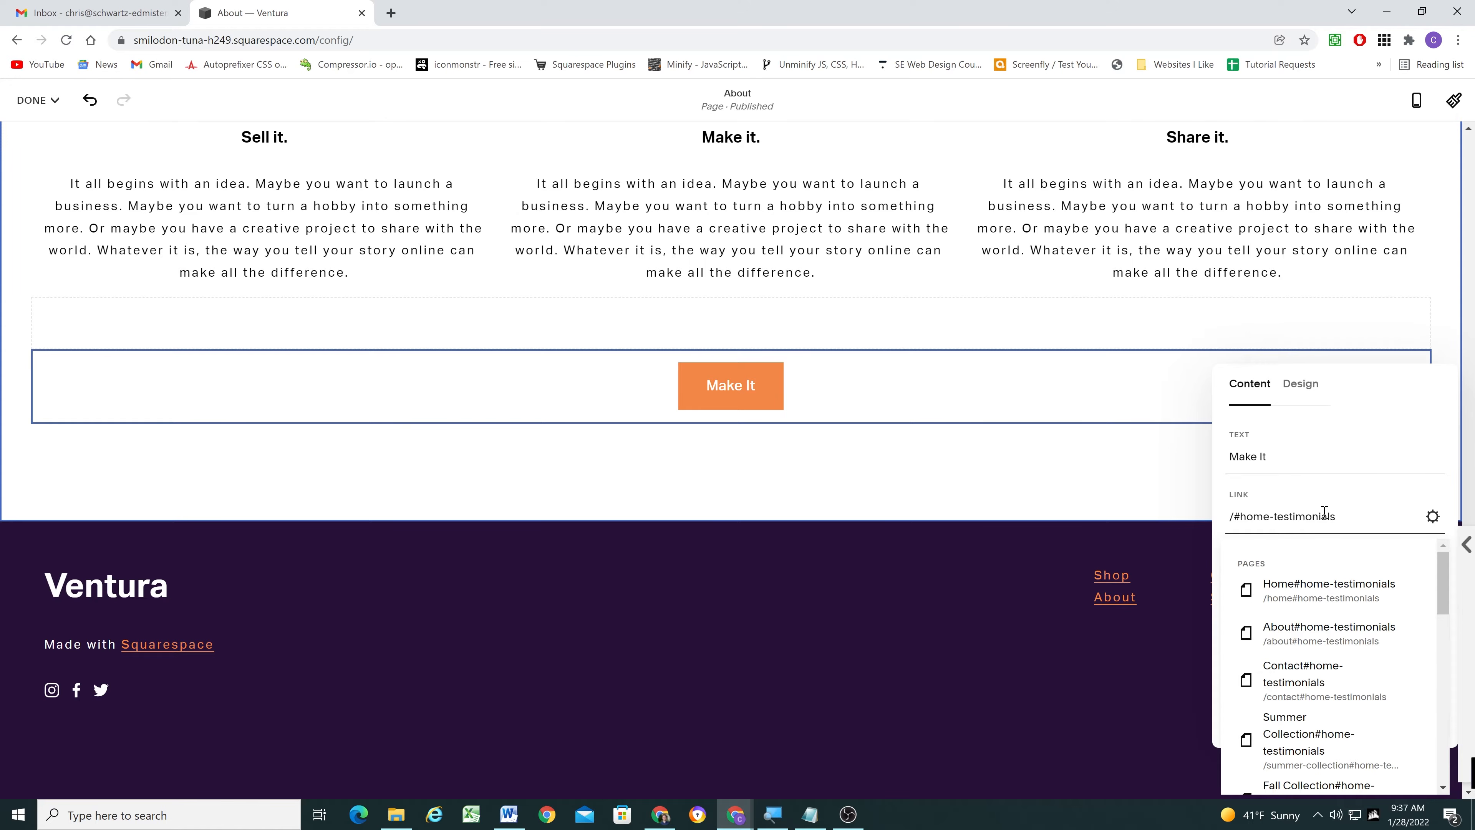
click(1066, 491)
double_click(856, 389)
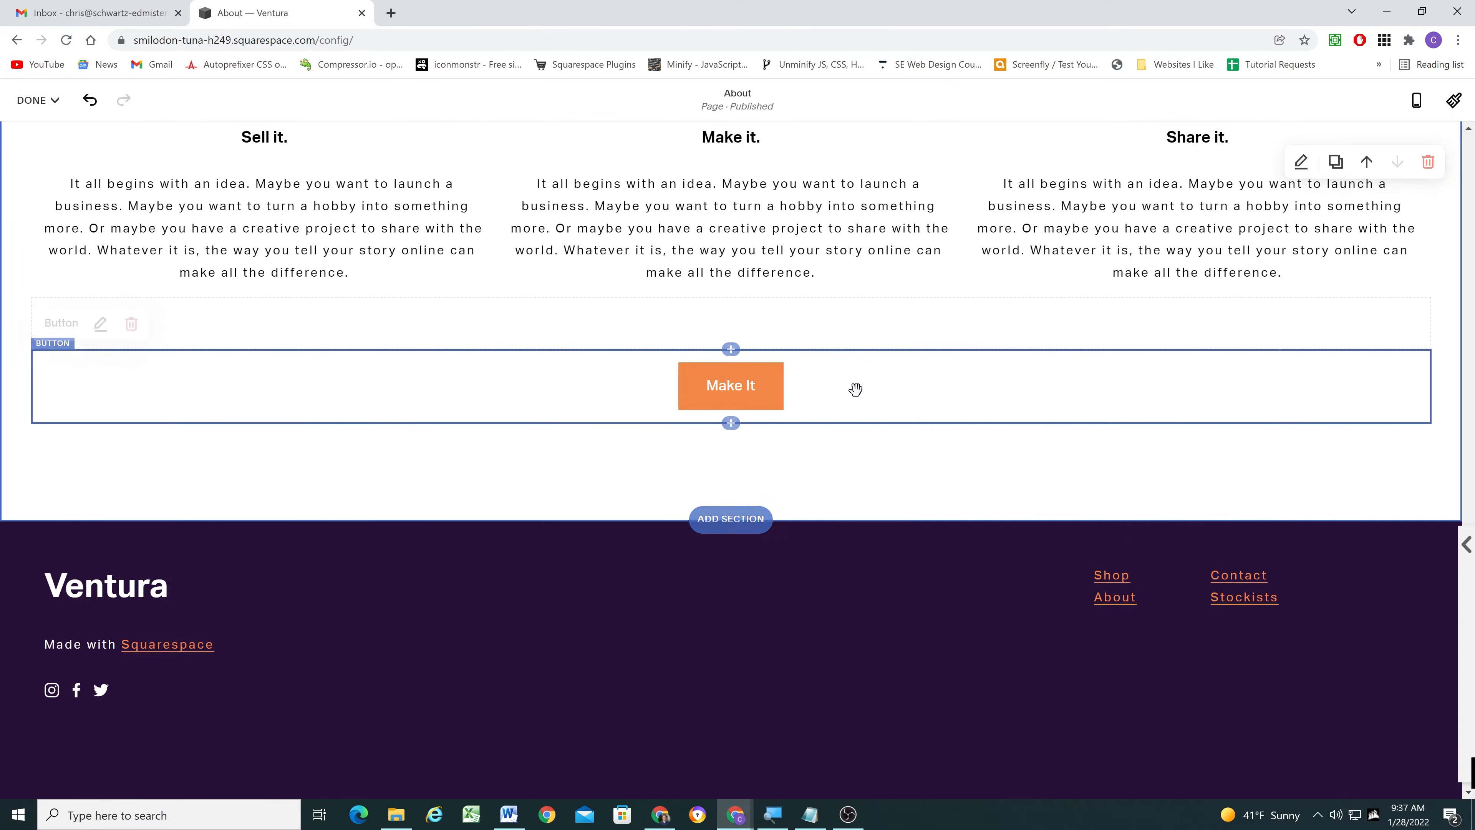
click(333, 447)
click(37, 100)
click(41, 131)
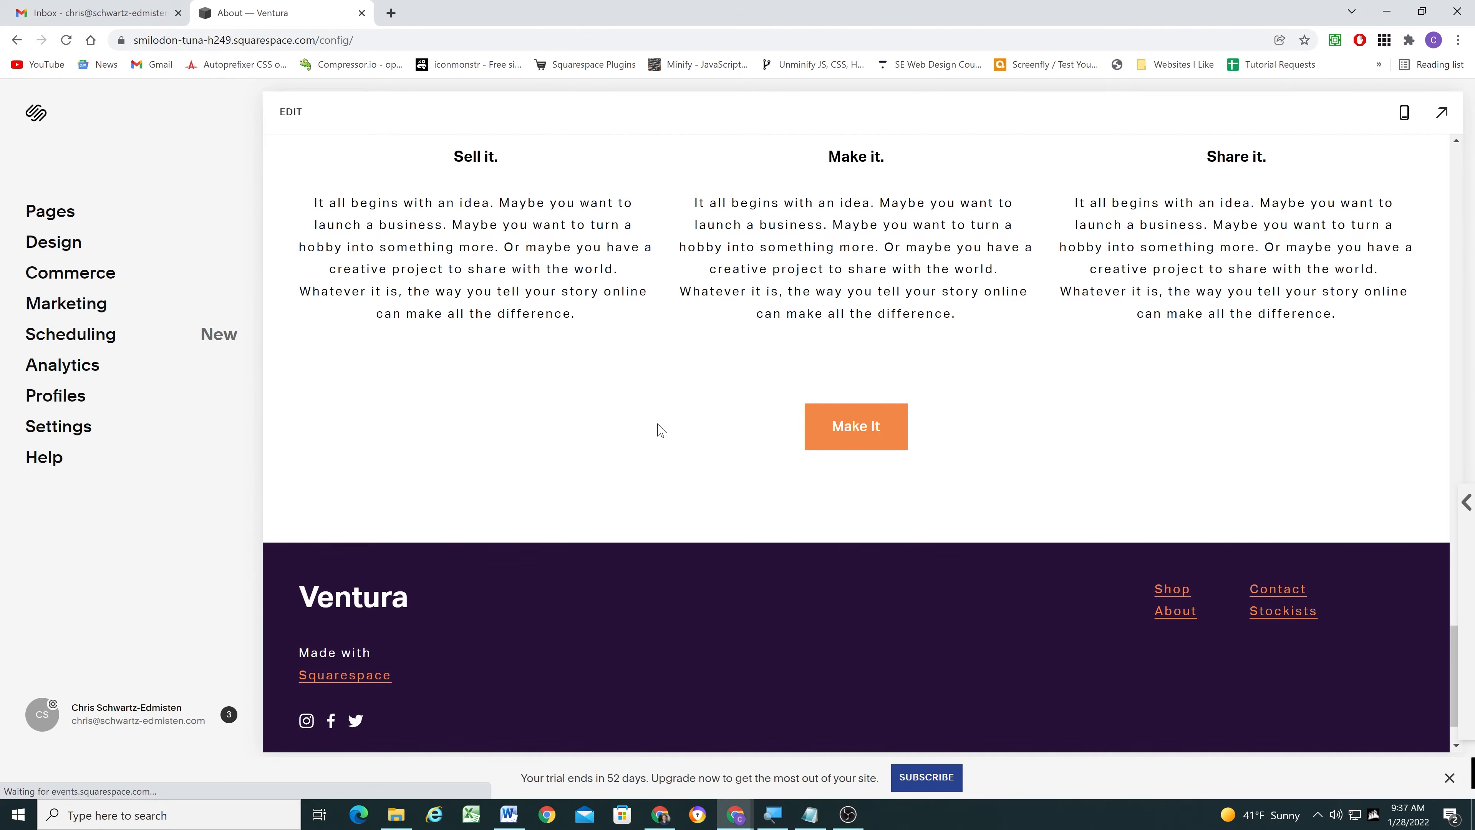
- Test the link of the About page's Make It button and look over the Home page around its Testimonials section
scroll(658, 433, up, 9)
scroll(659, 433, down, 7)
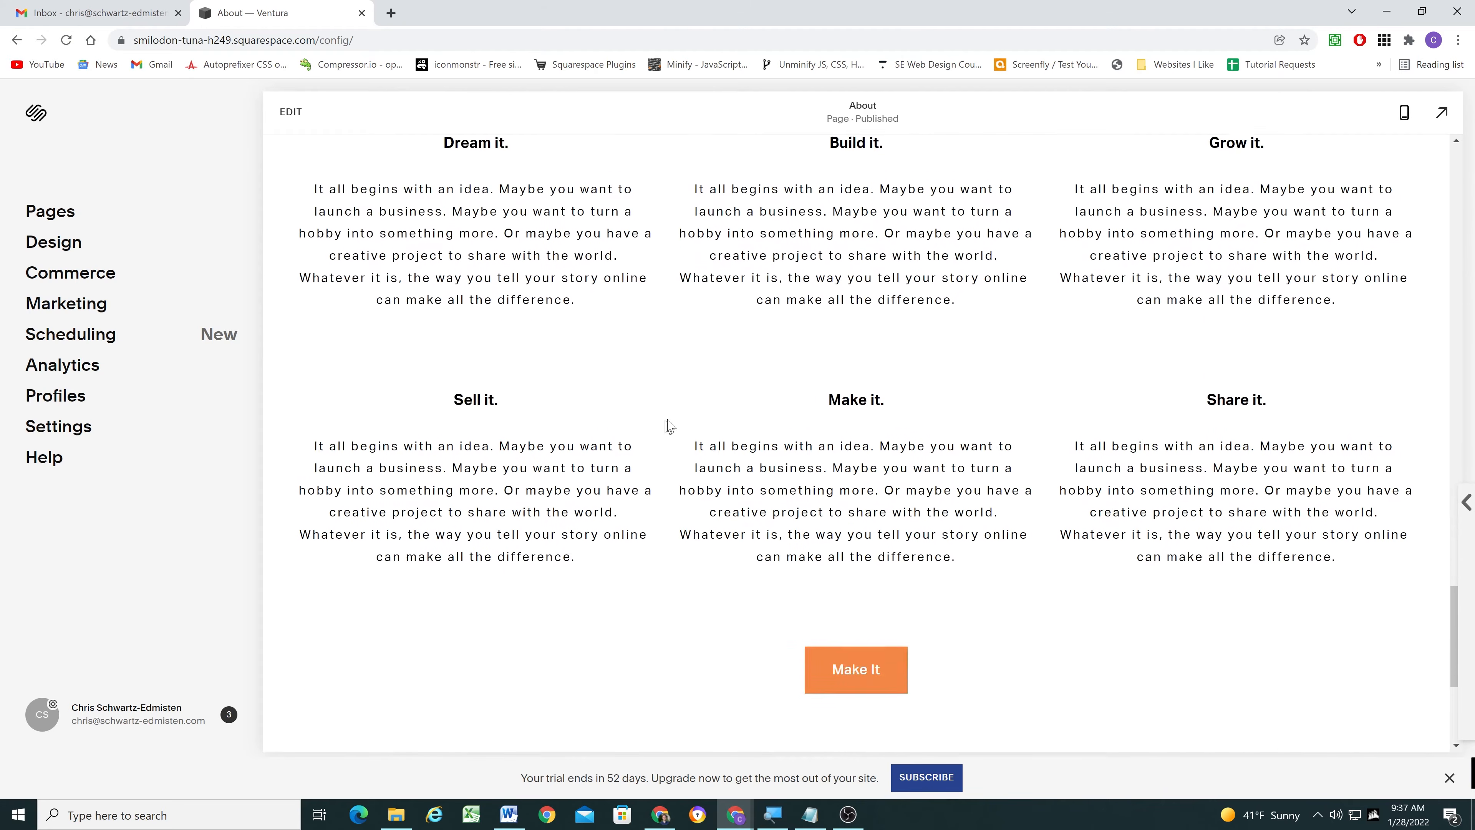
click(874, 652)
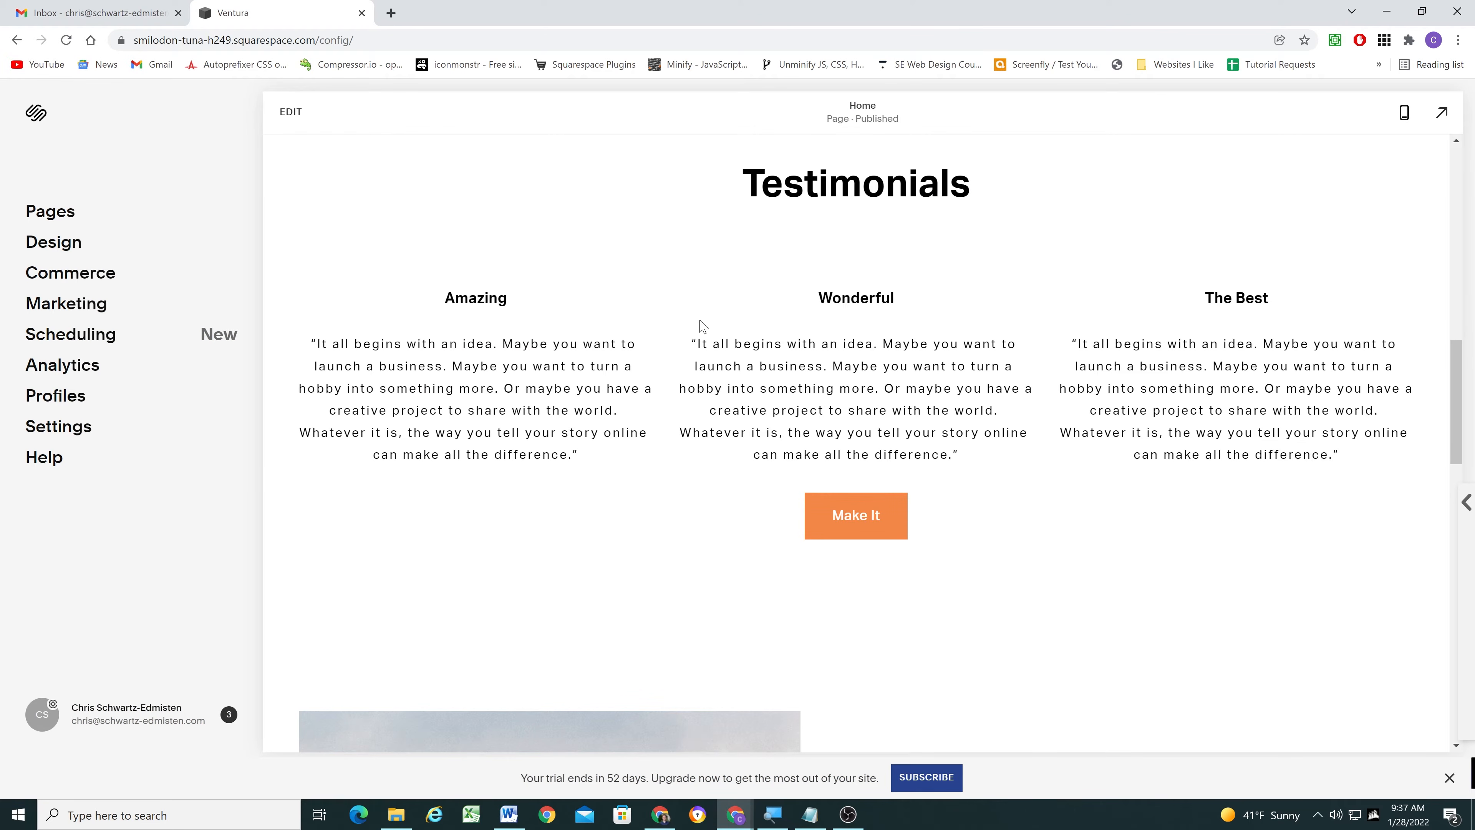
scroll(702, 331, up, 15)
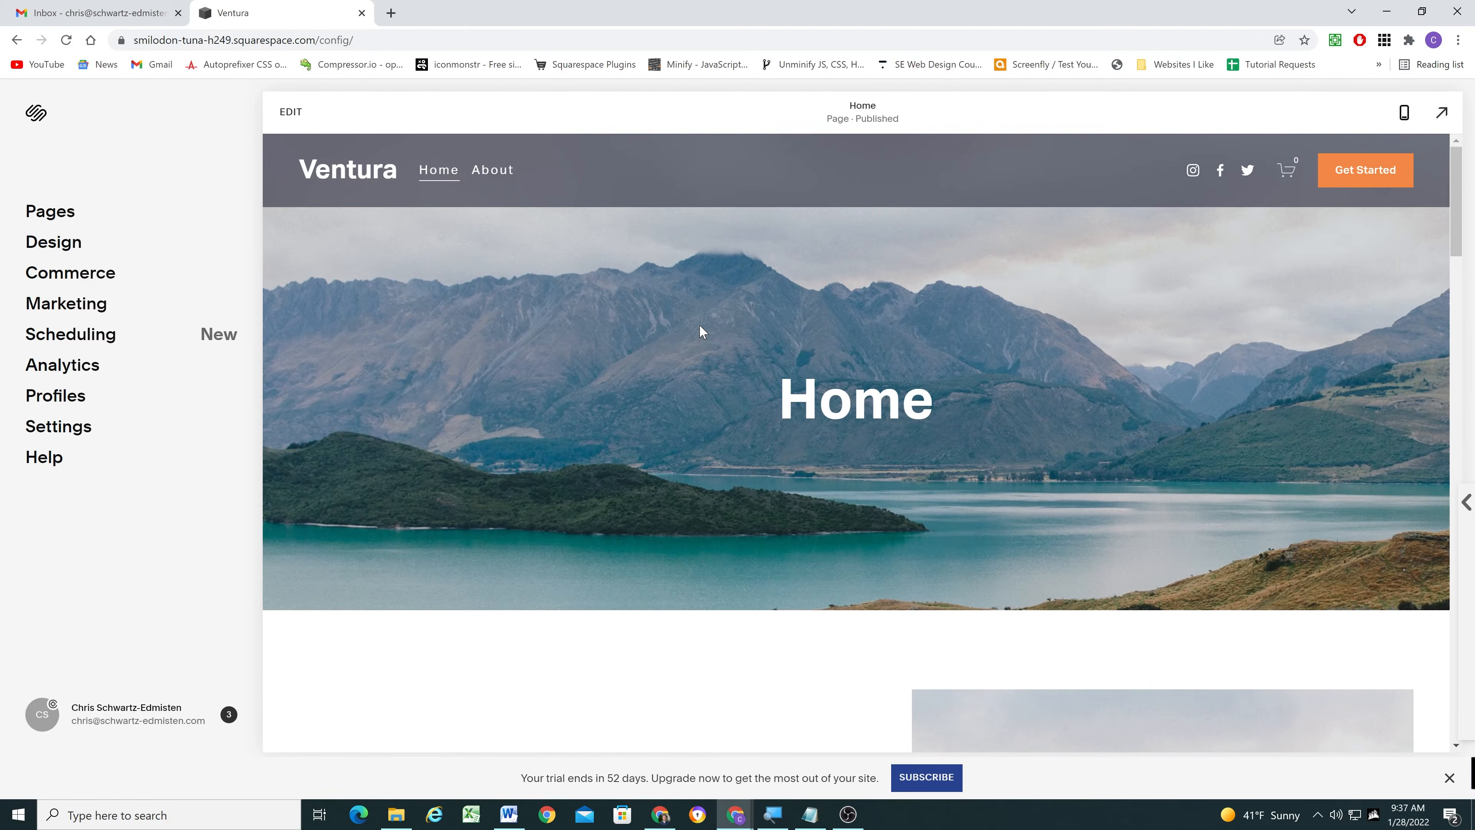
scroll(690, 289, down, 12)
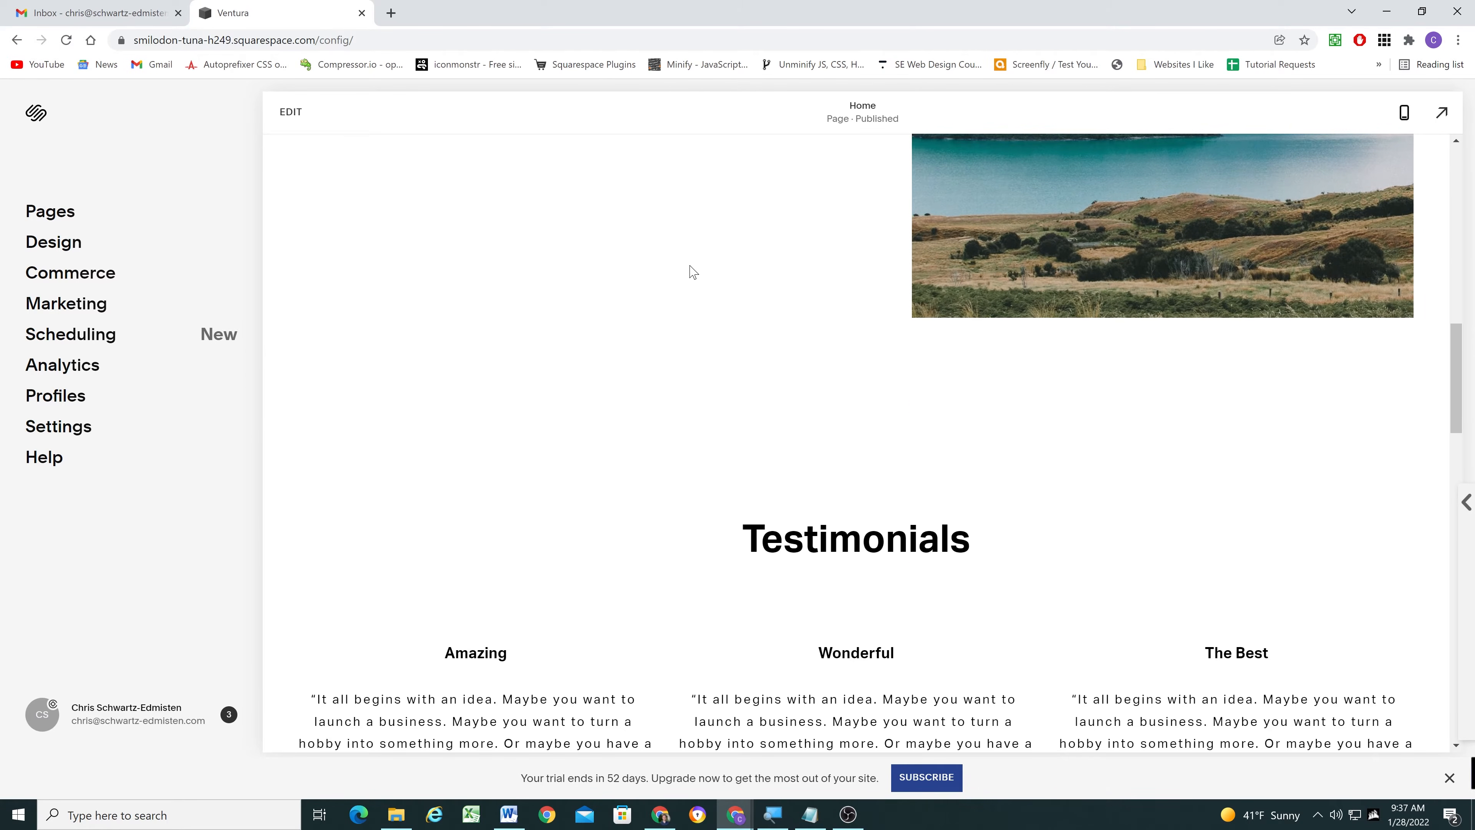
scroll(691, 270, down, 3)
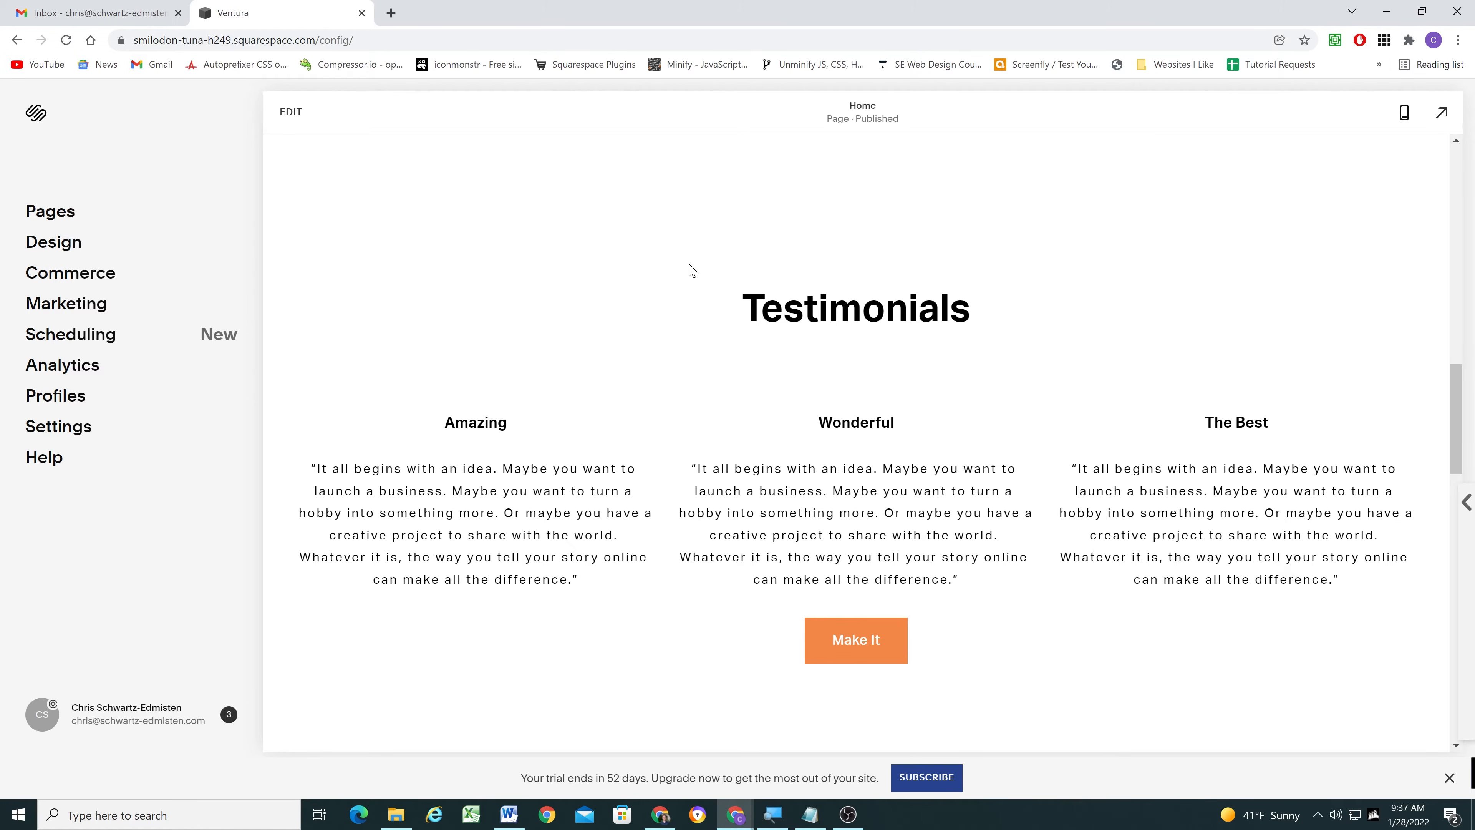
scroll(688, 284, up, 1)
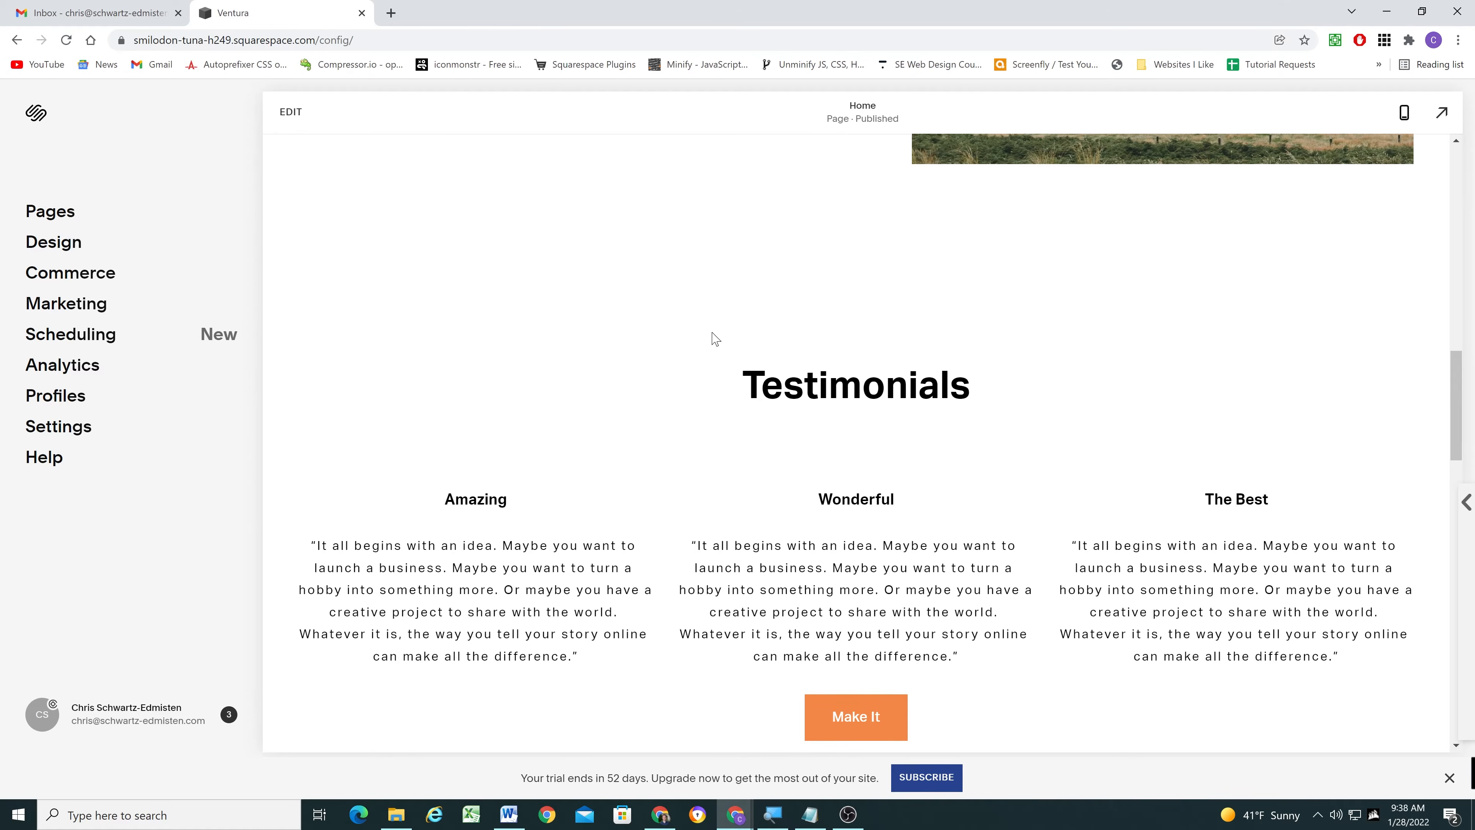
scroll(712, 337, up, 15)
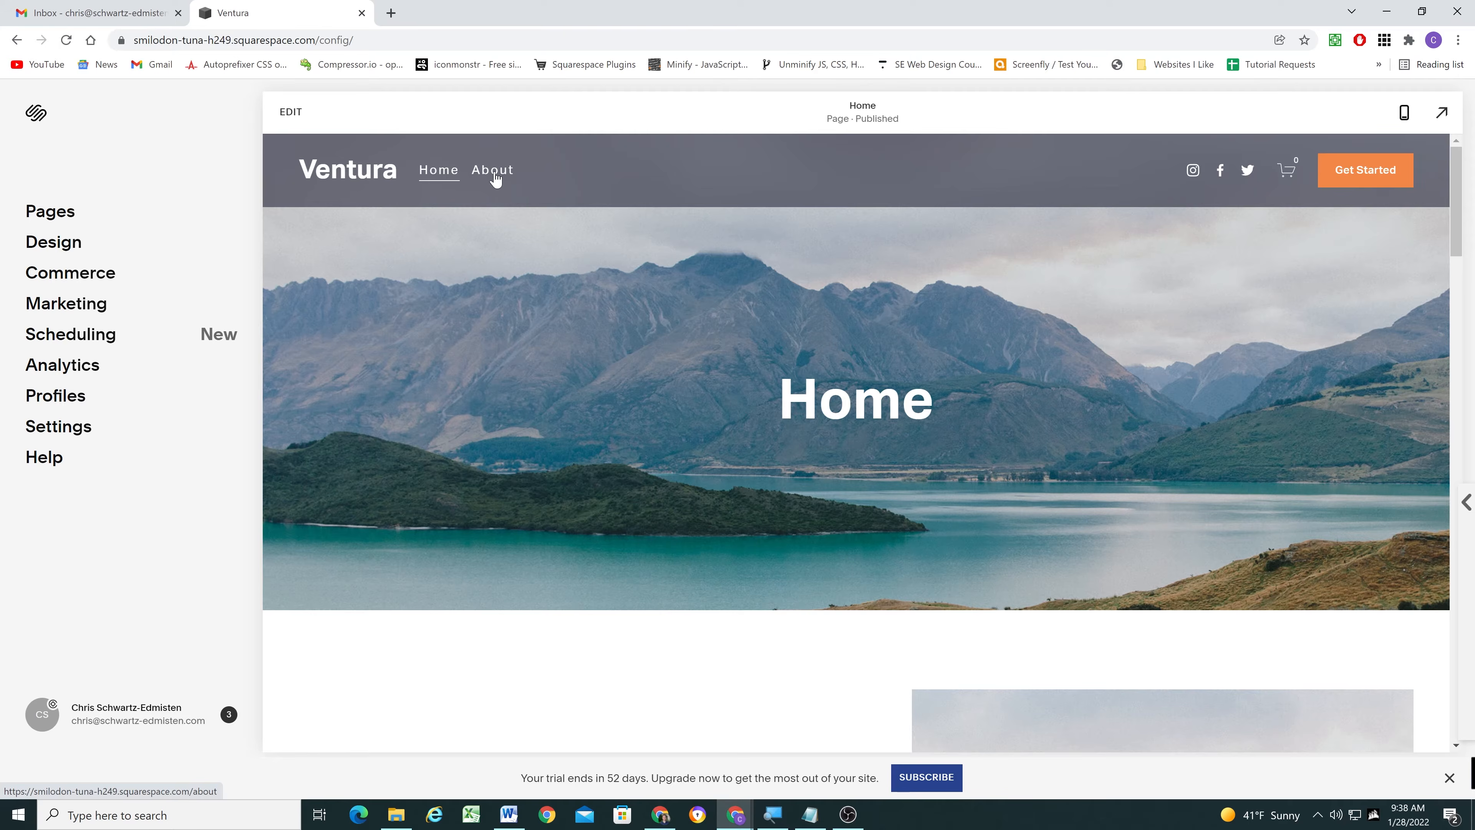
- Go to the About page and look through its long text sections
click(495, 174)
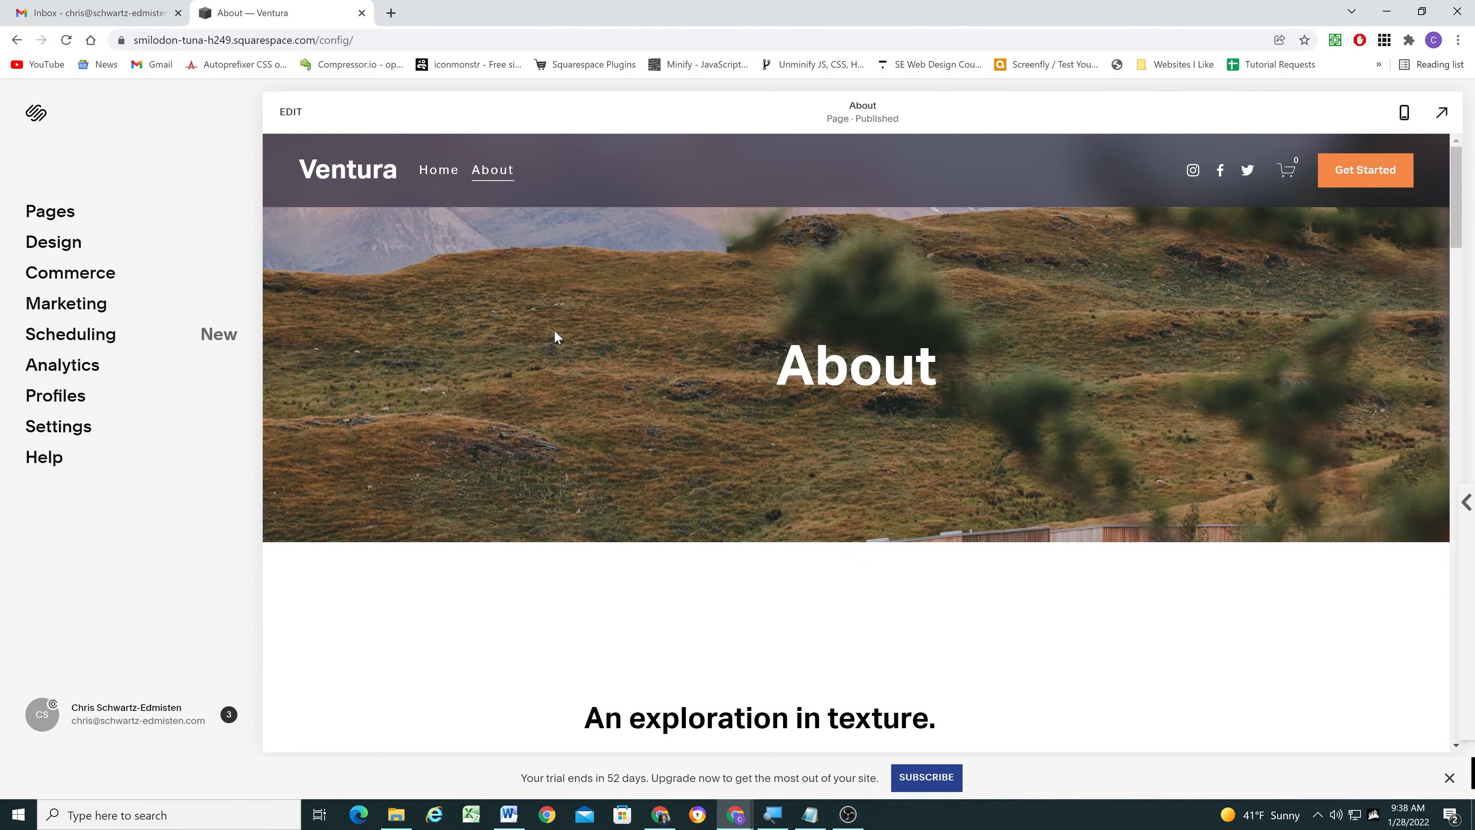
scroll(555, 337, down, 5)
scroll(461, 356, up, 6)
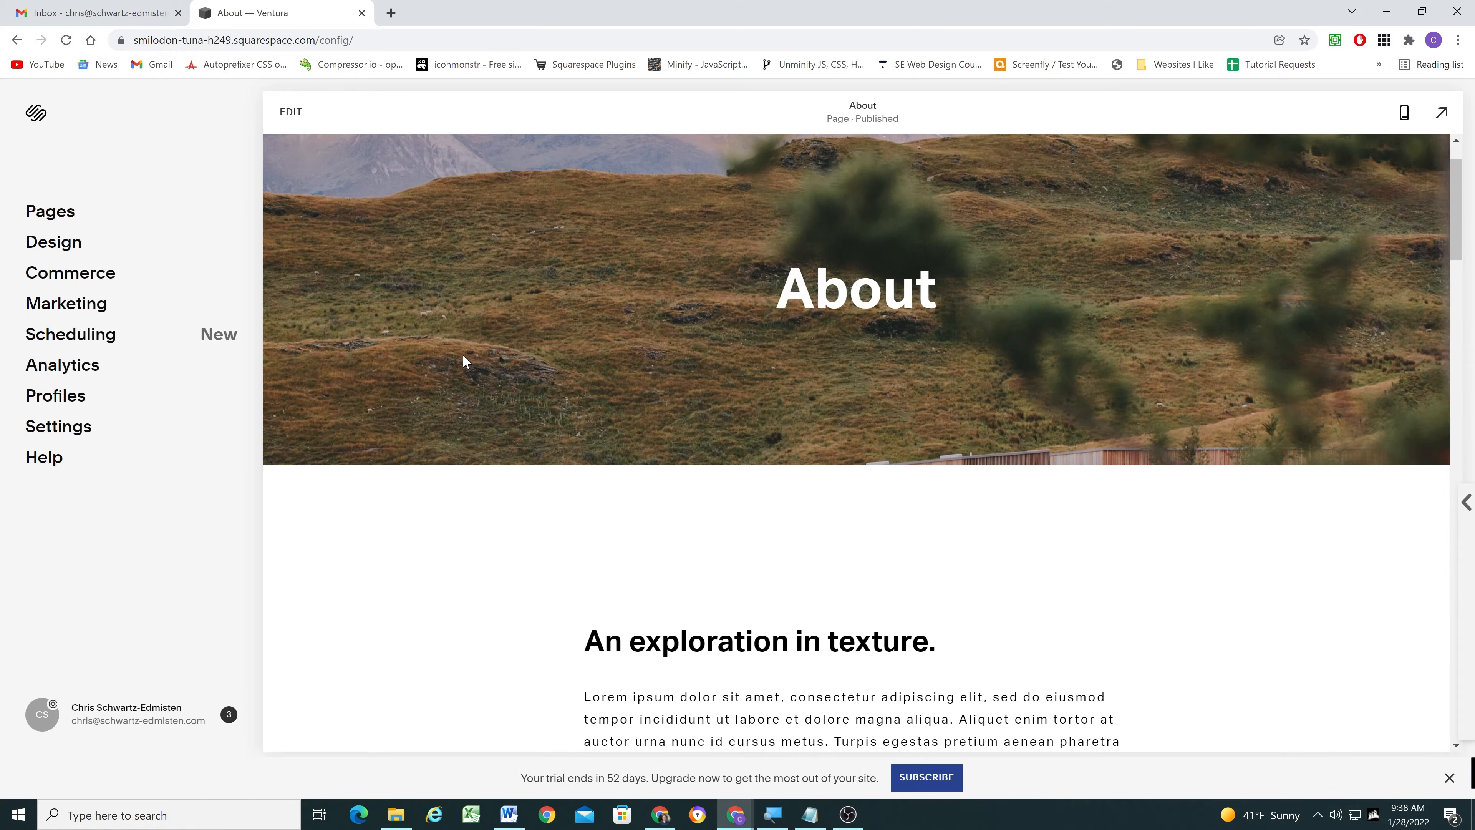
scroll(692, 377, down, 2)
scroll(691, 376, down, 15)
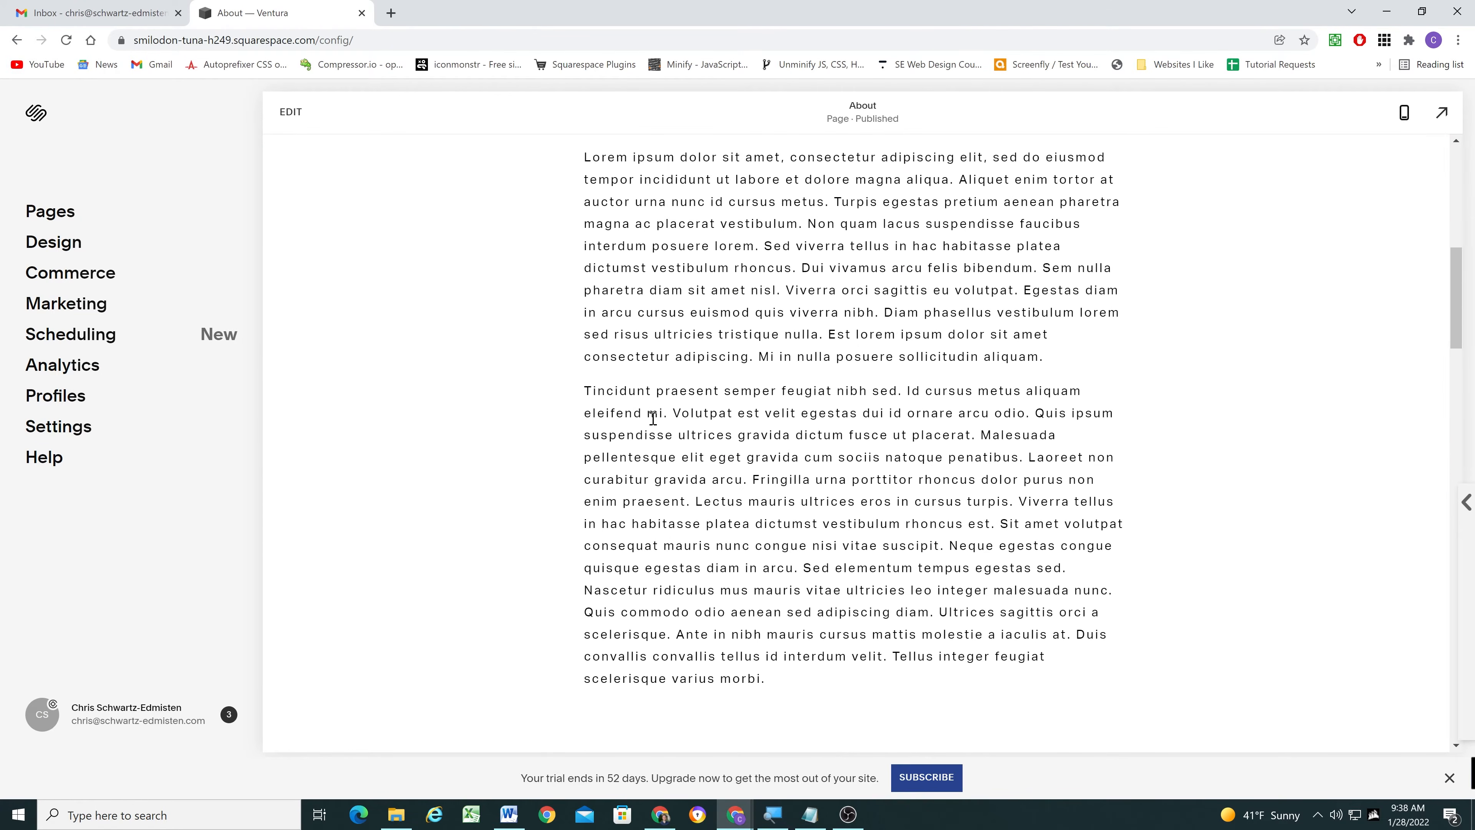
scroll(654, 424, down, 5)
scroll(652, 422, up, 15)
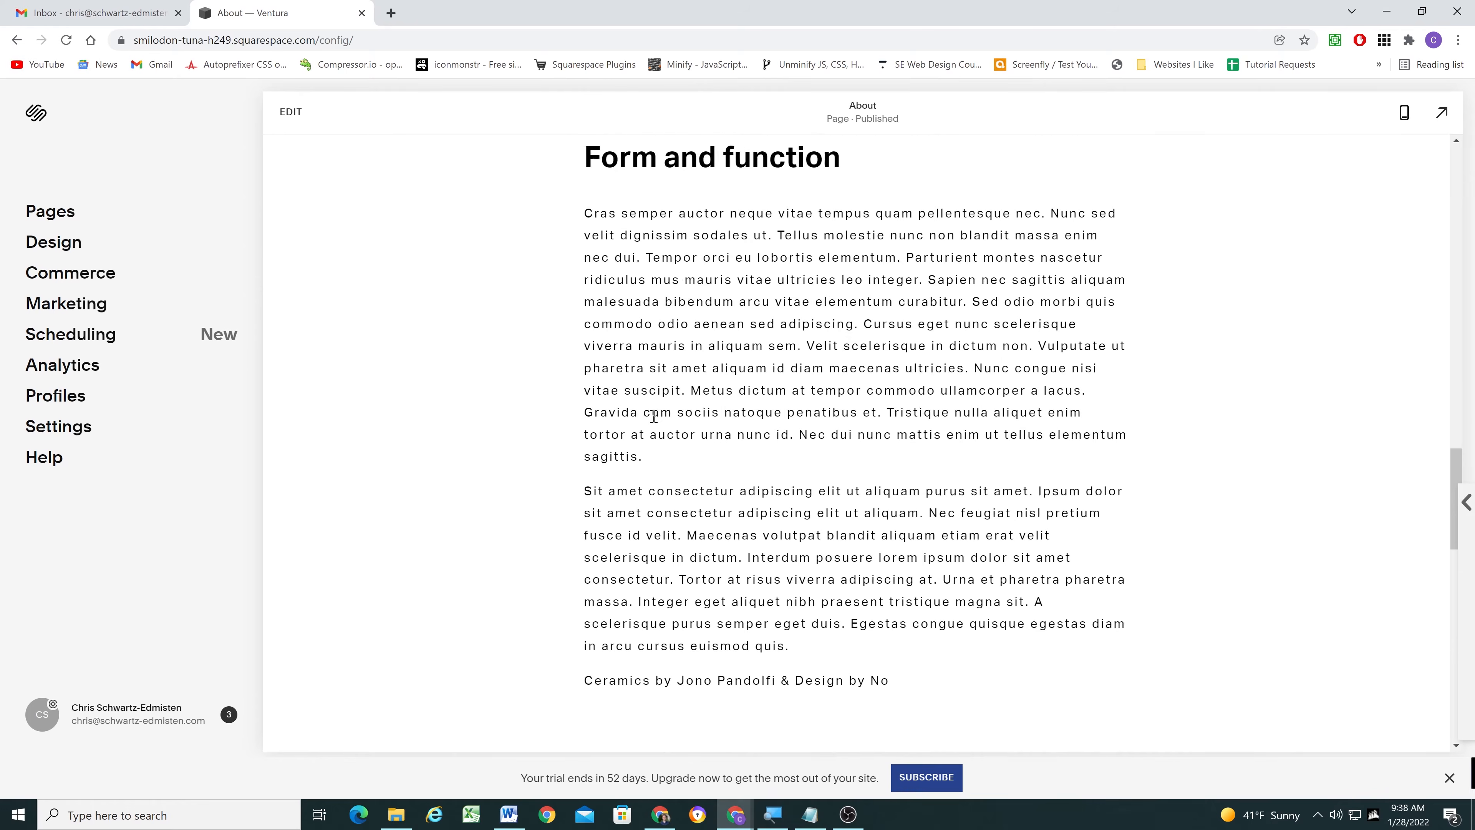
scroll(654, 414, up, 8)
scroll(645, 407, down, 2)
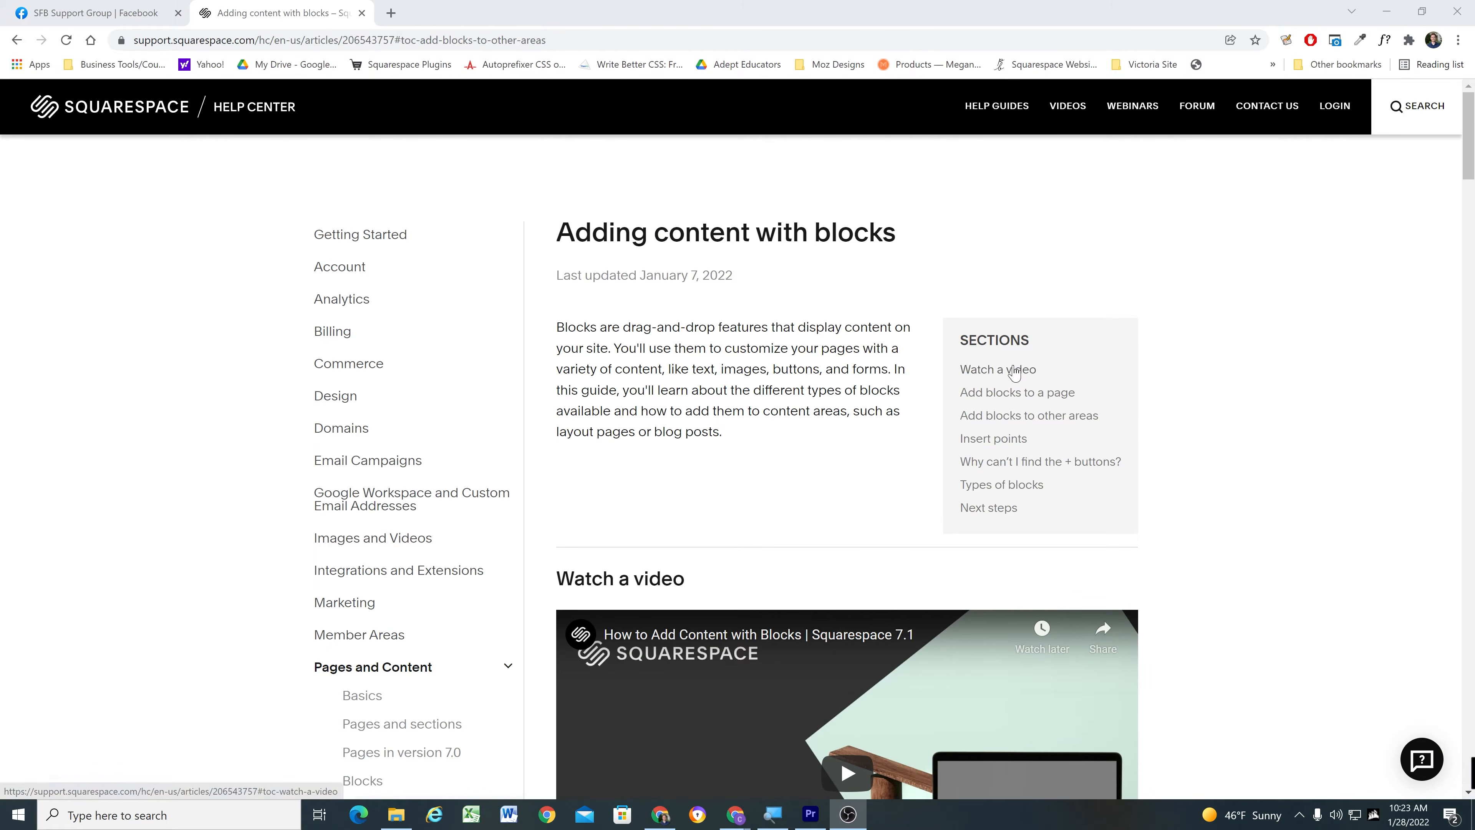
- In the Squarespace Help Center article on blocks, try the section links Watch a video and Add blocks to other areas
click(1014, 372)
scroll(1014, 372, up, 6)
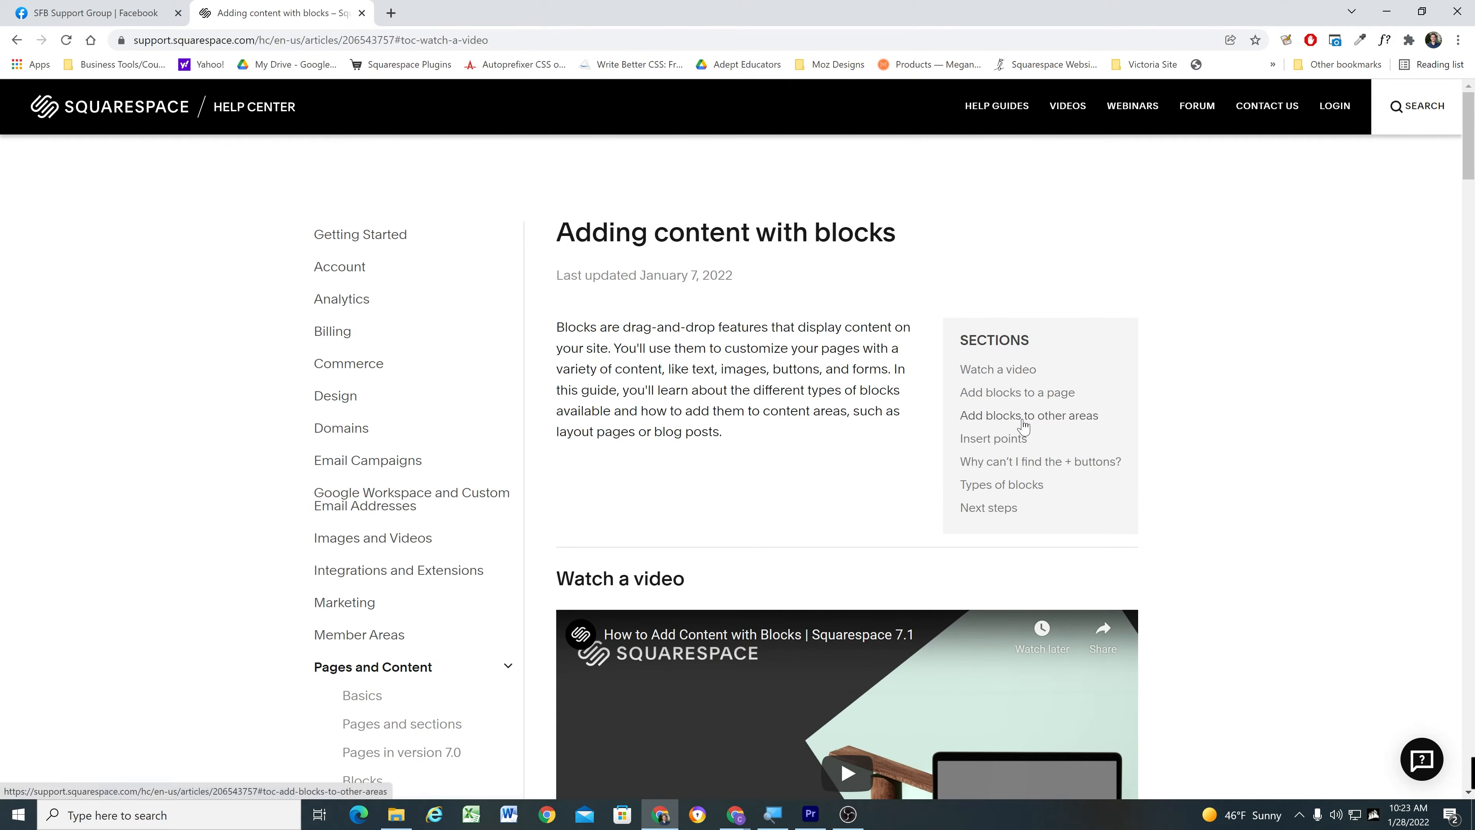
click(1023, 421)
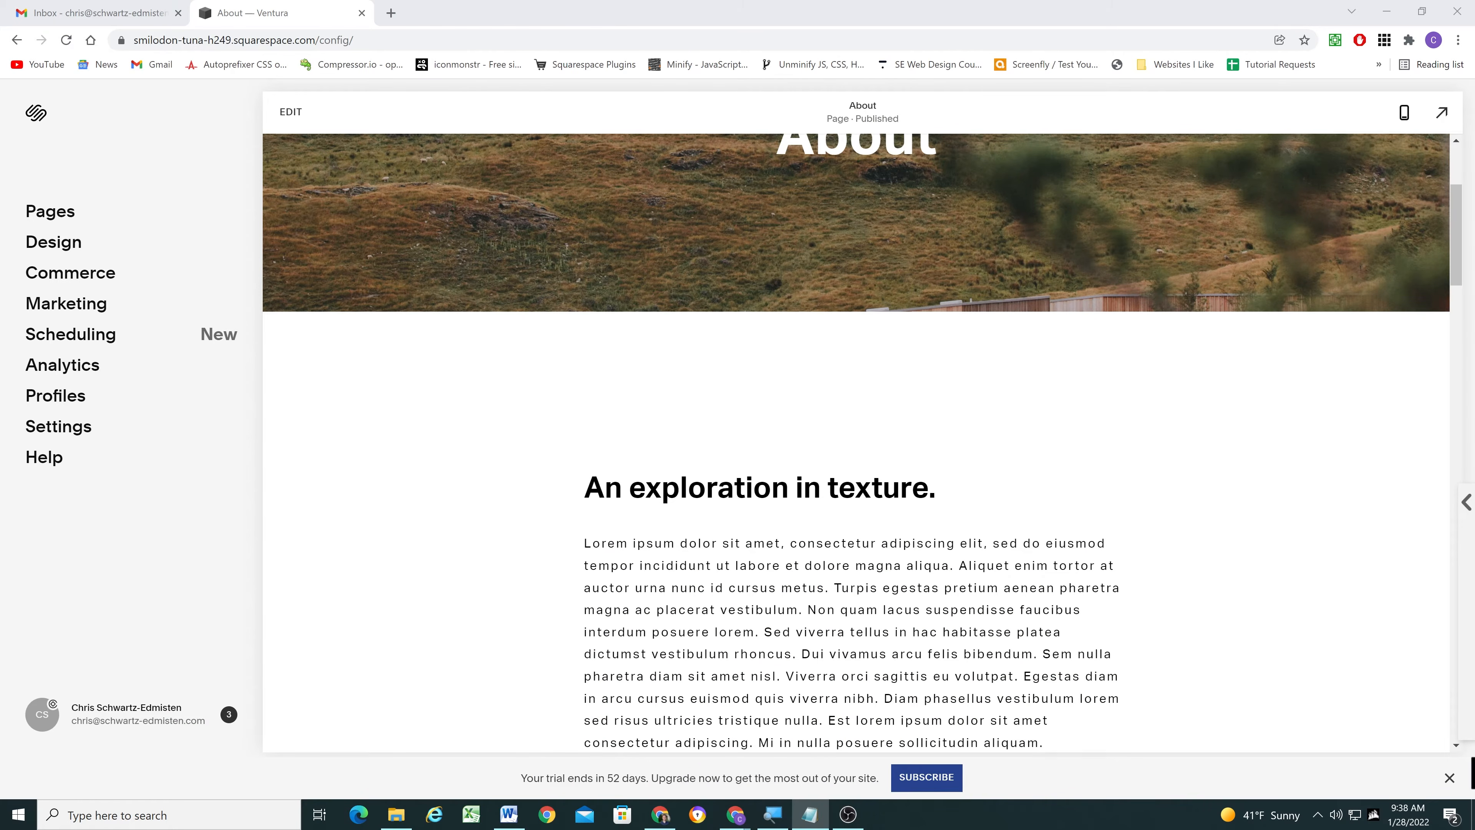
- Edit the About page and add a text block above "An exploration in texture." with the lines Article Menu, Texture, and Form and Function
click(291, 111)
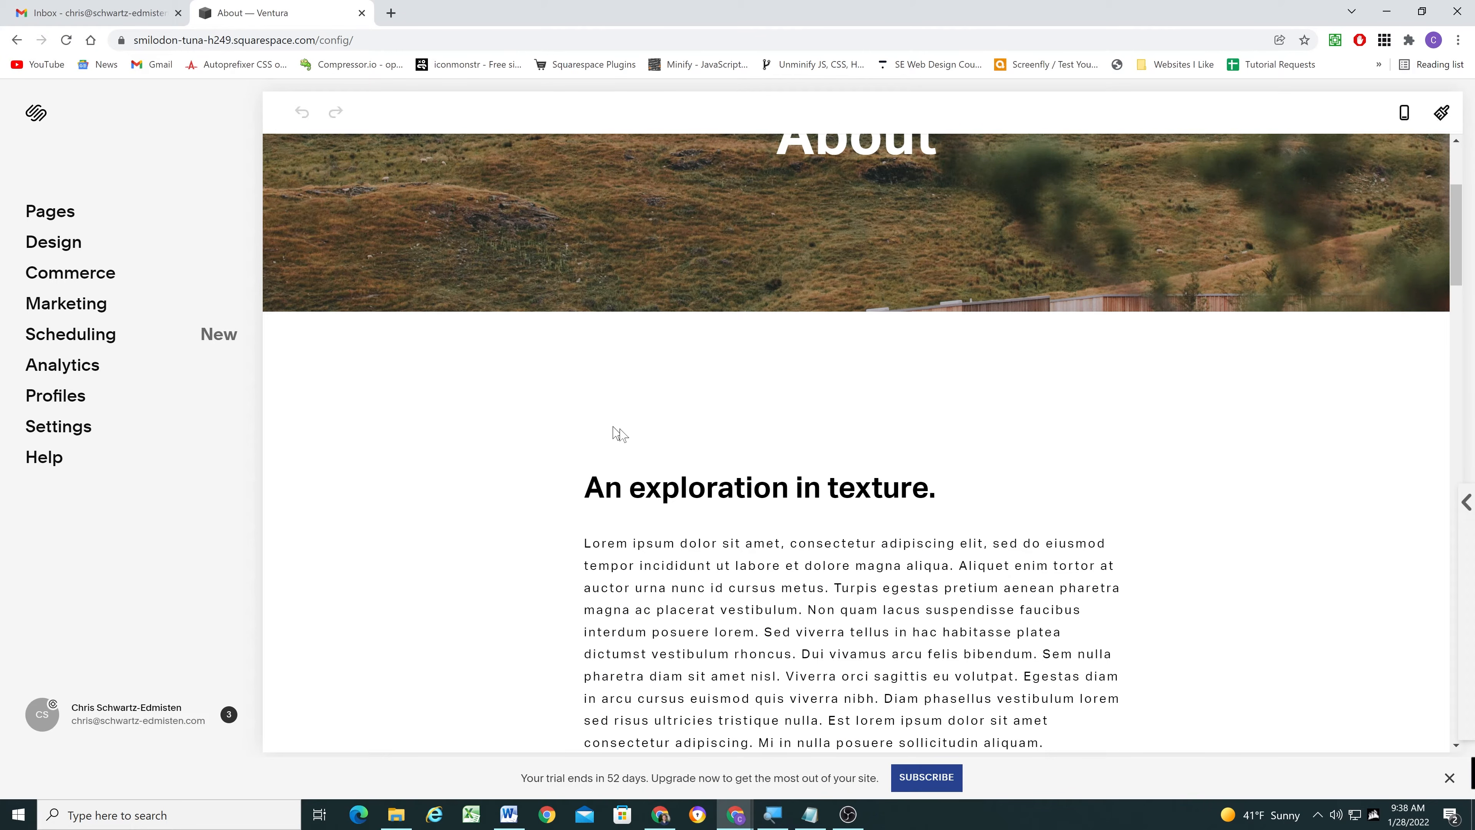
scroll(616, 435, down, 10)
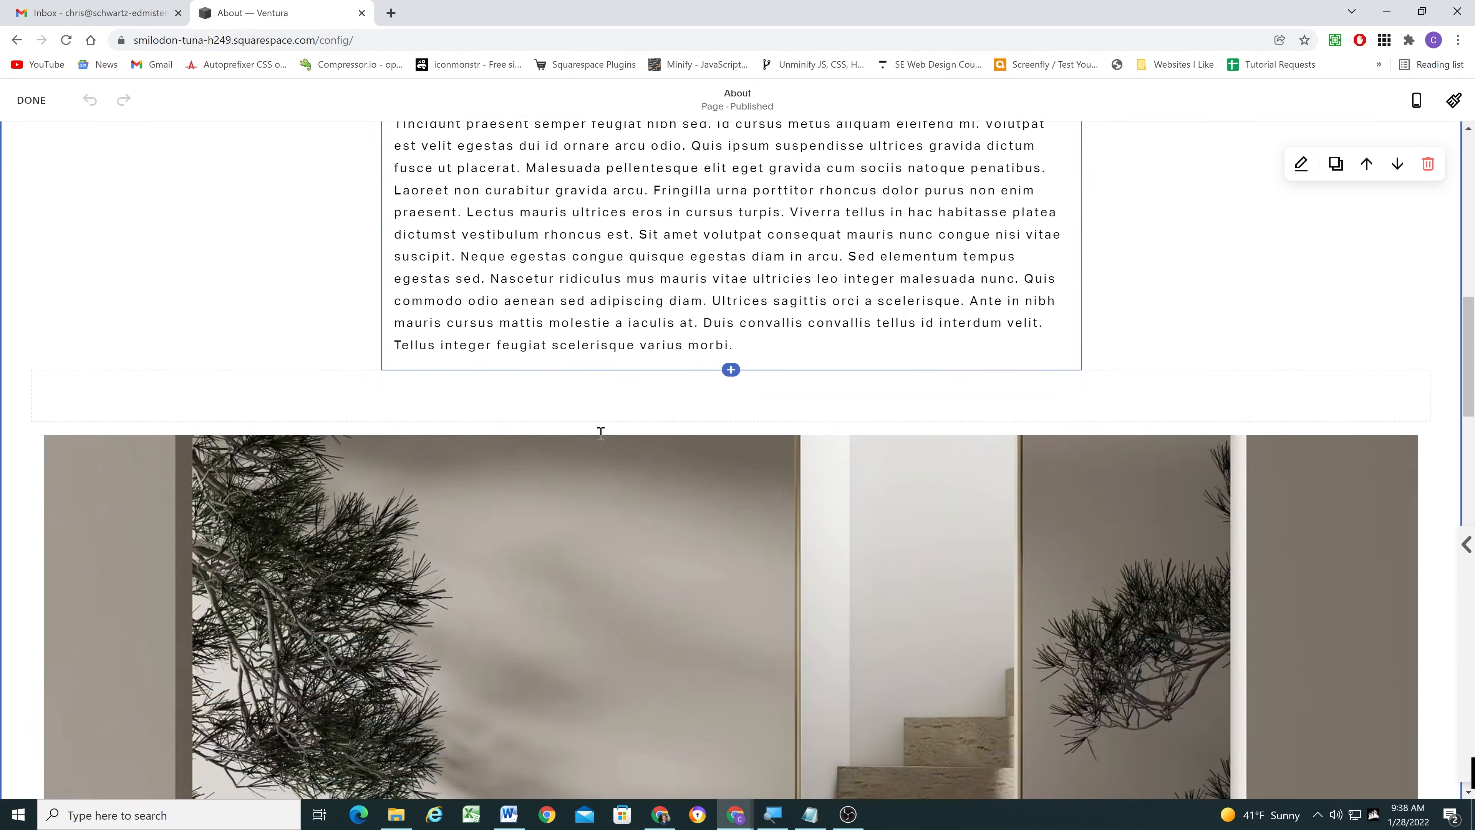
scroll(601, 431, down, 8)
scroll(606, 432, down, 10)
scroll(609, 433, up, 5)
scroll(611, 433, up, 2)
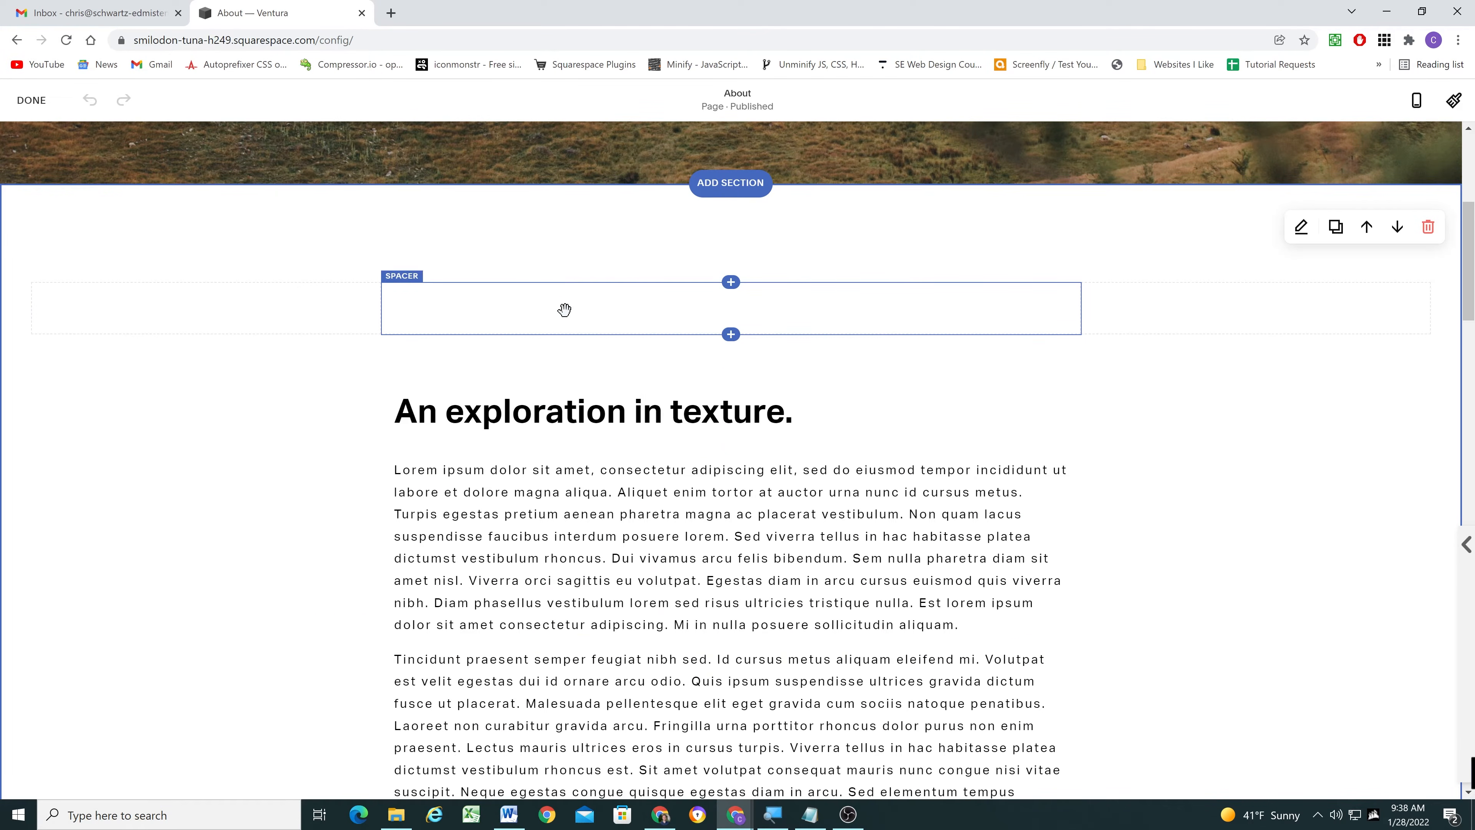
click(730, 282)
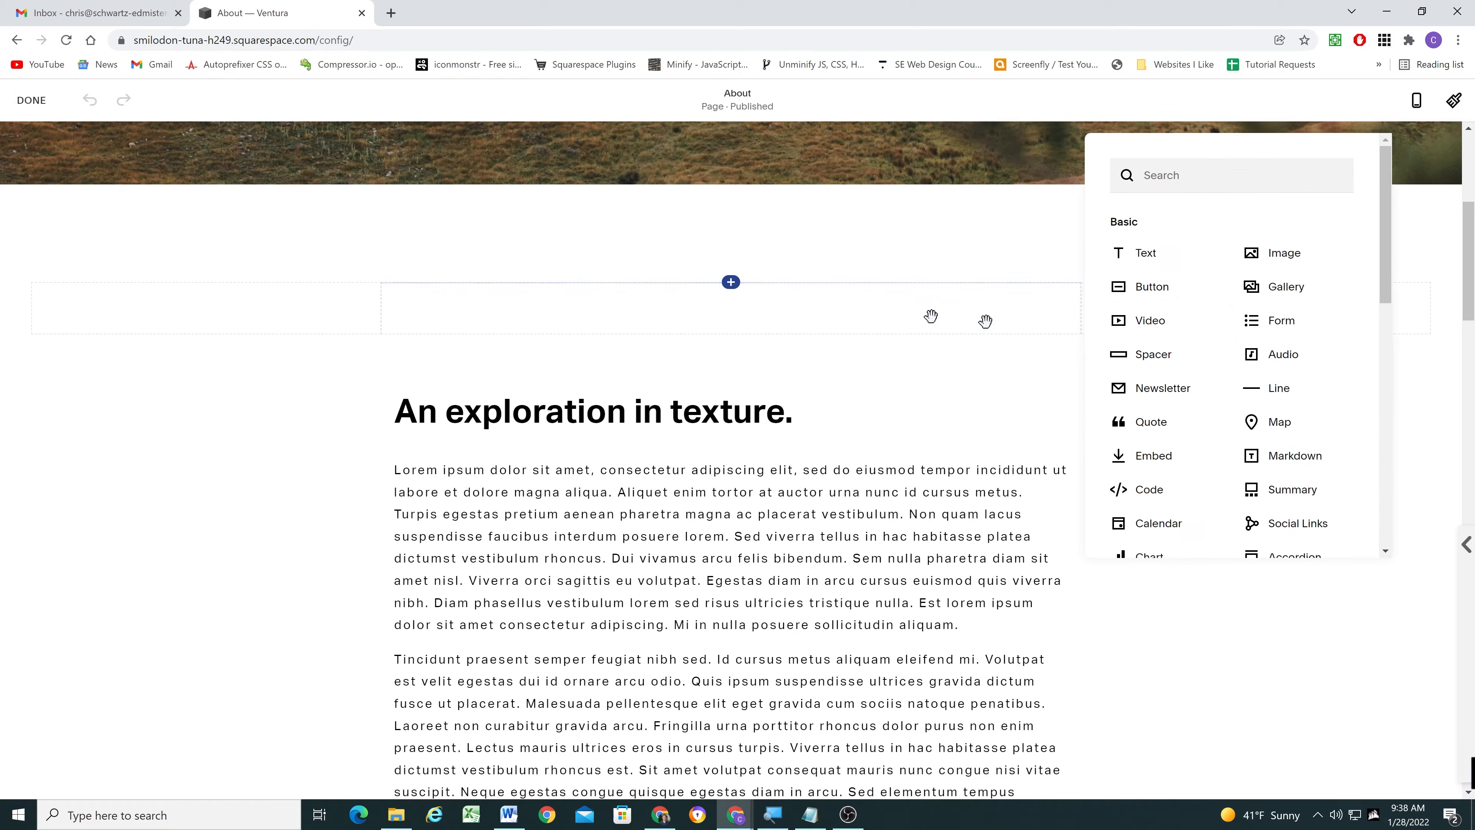
click(1148, 258)
click(497, 294)
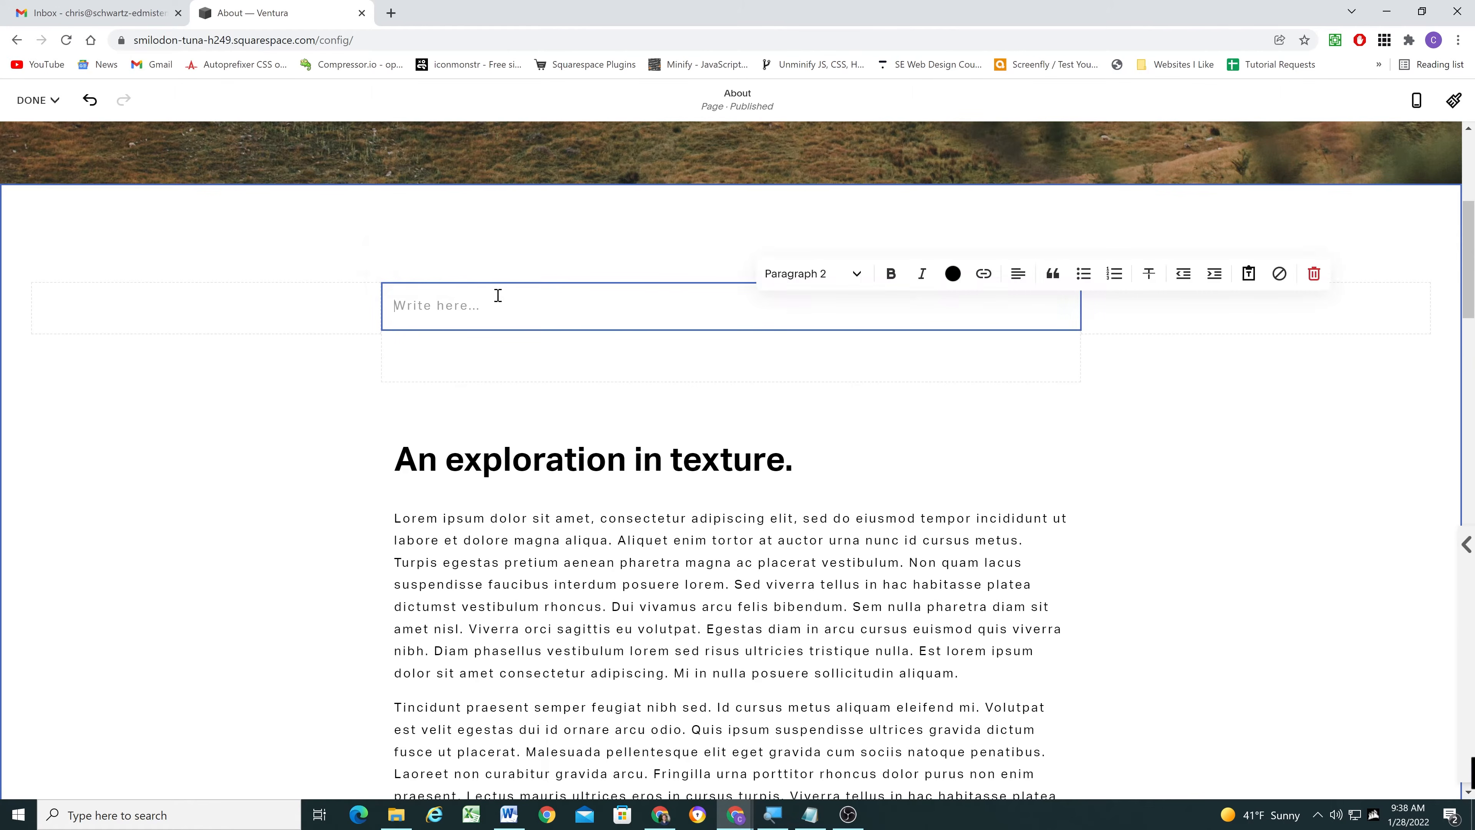
text(Article Menu Texture Form and Function)
- Format the Article Menu line of the new text block as a heading
drag(492, 305, 378, 304)
click(856, 274)
click(819, 415)
click(508, 305)
click(329, 383)
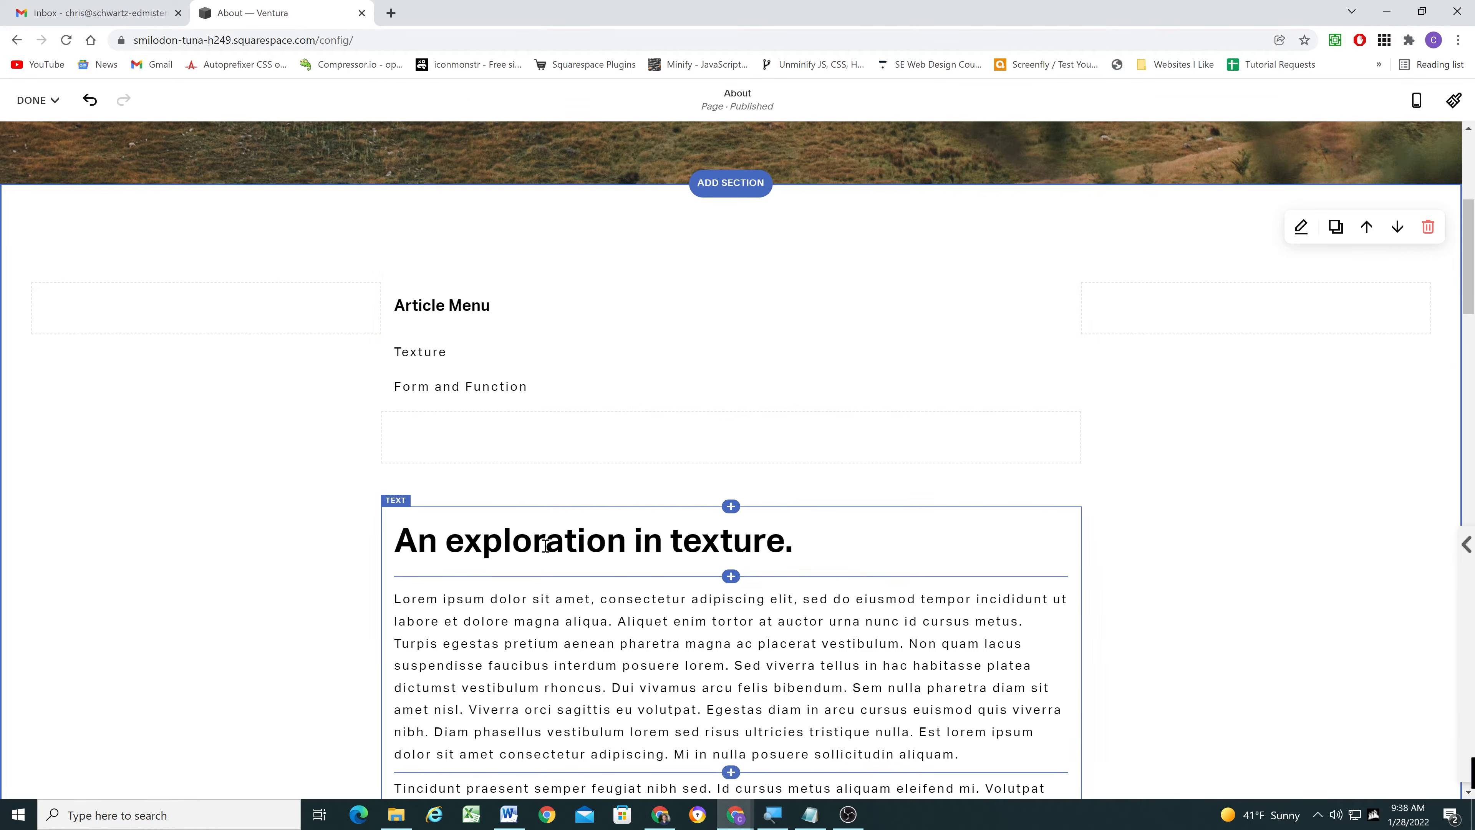
- Inspect the anchor ID in the code block above the "An exploration in texture." heading
scroll(569, 543, down, 2)
scroll(518, 424, up, 3)
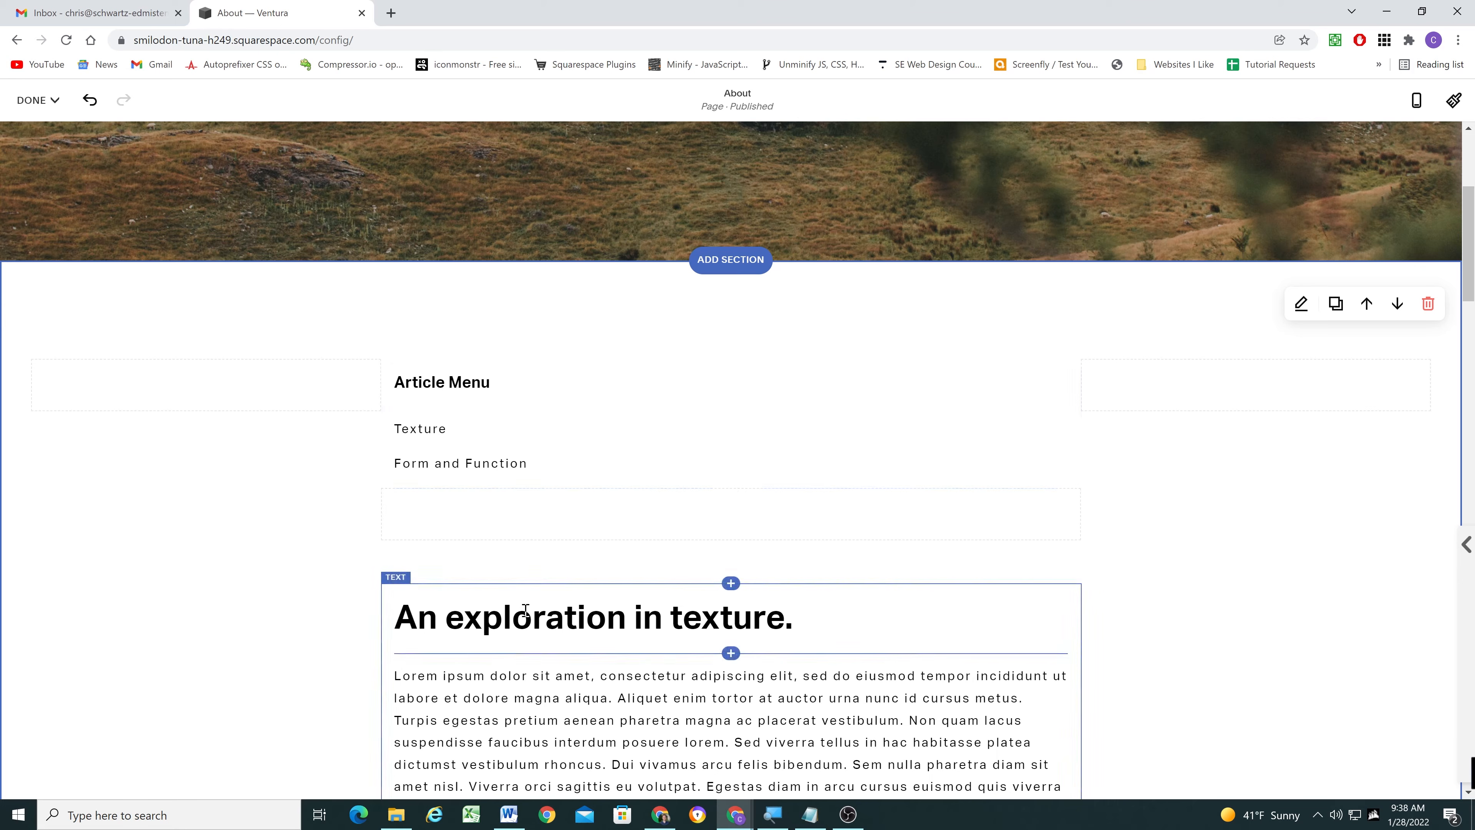
scroll(372, 554, down, 3)
click(731, 353)
click(607, 325)
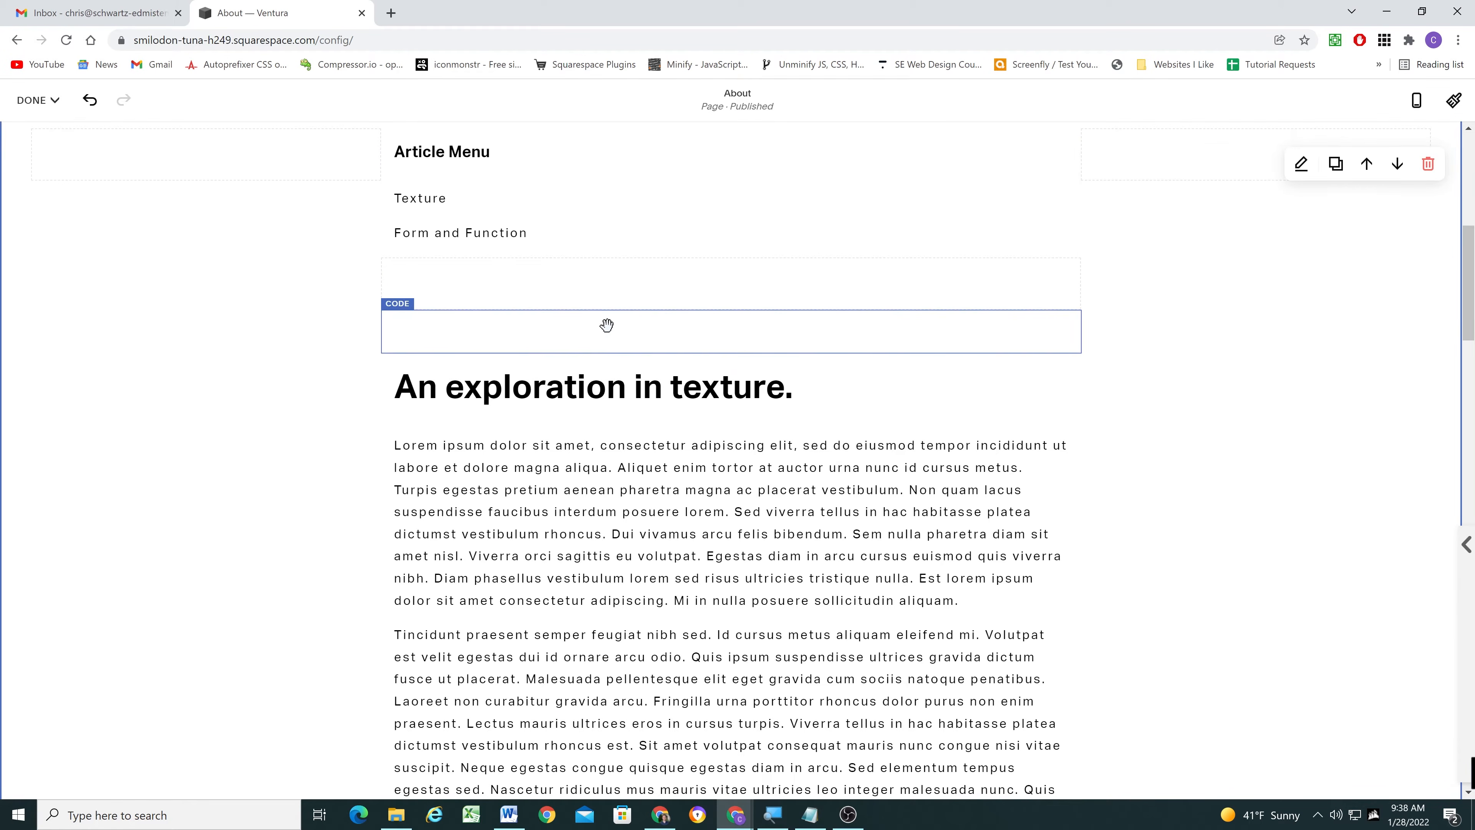
double_click(607, 325)
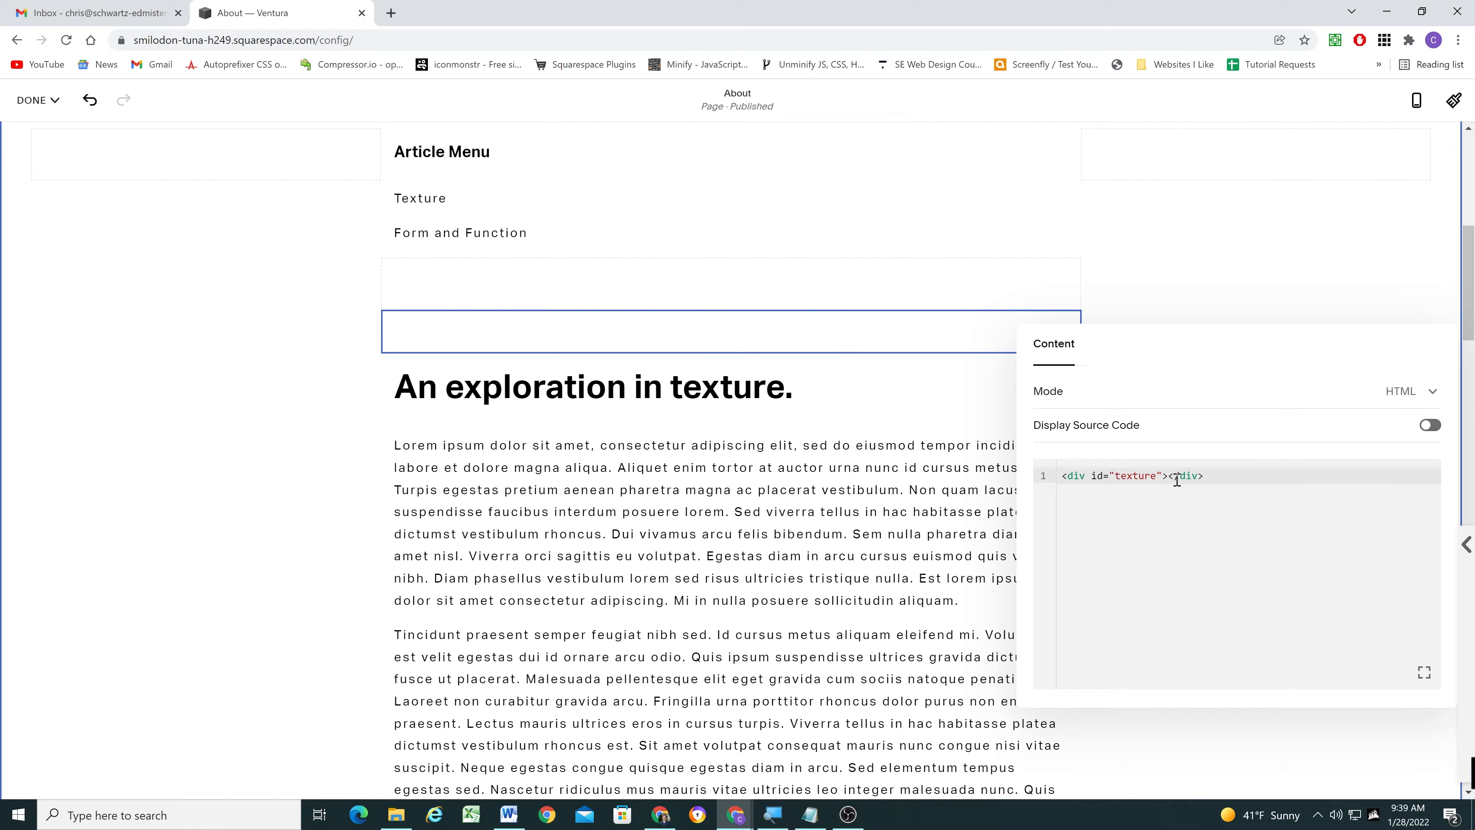
drag(1115, 476, 1150, 476)
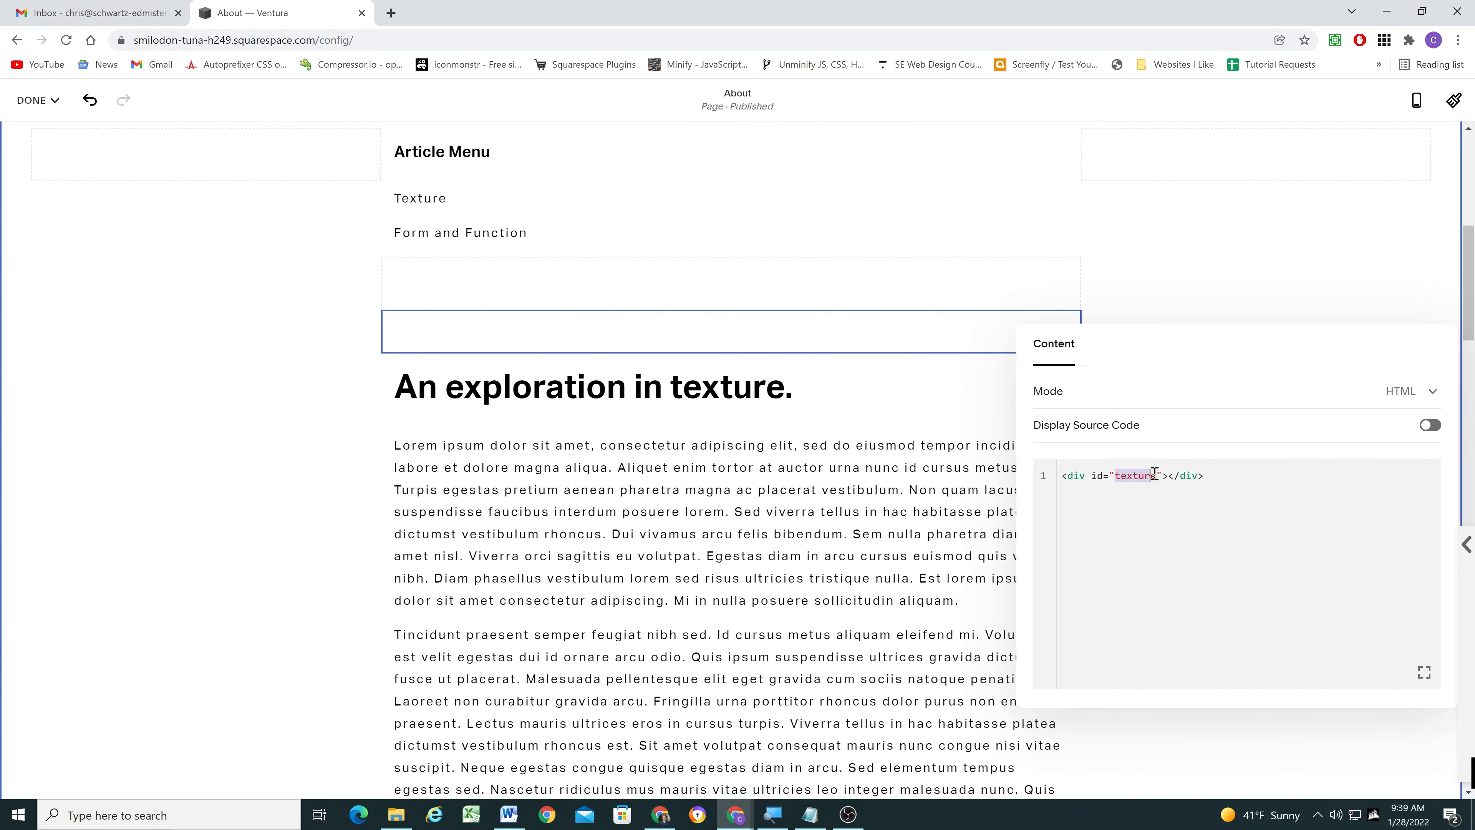
click(285, 419)
- Inspect the anchor ID in the code block above the "Form and function" heading
scroll(490, 387, down, 20)
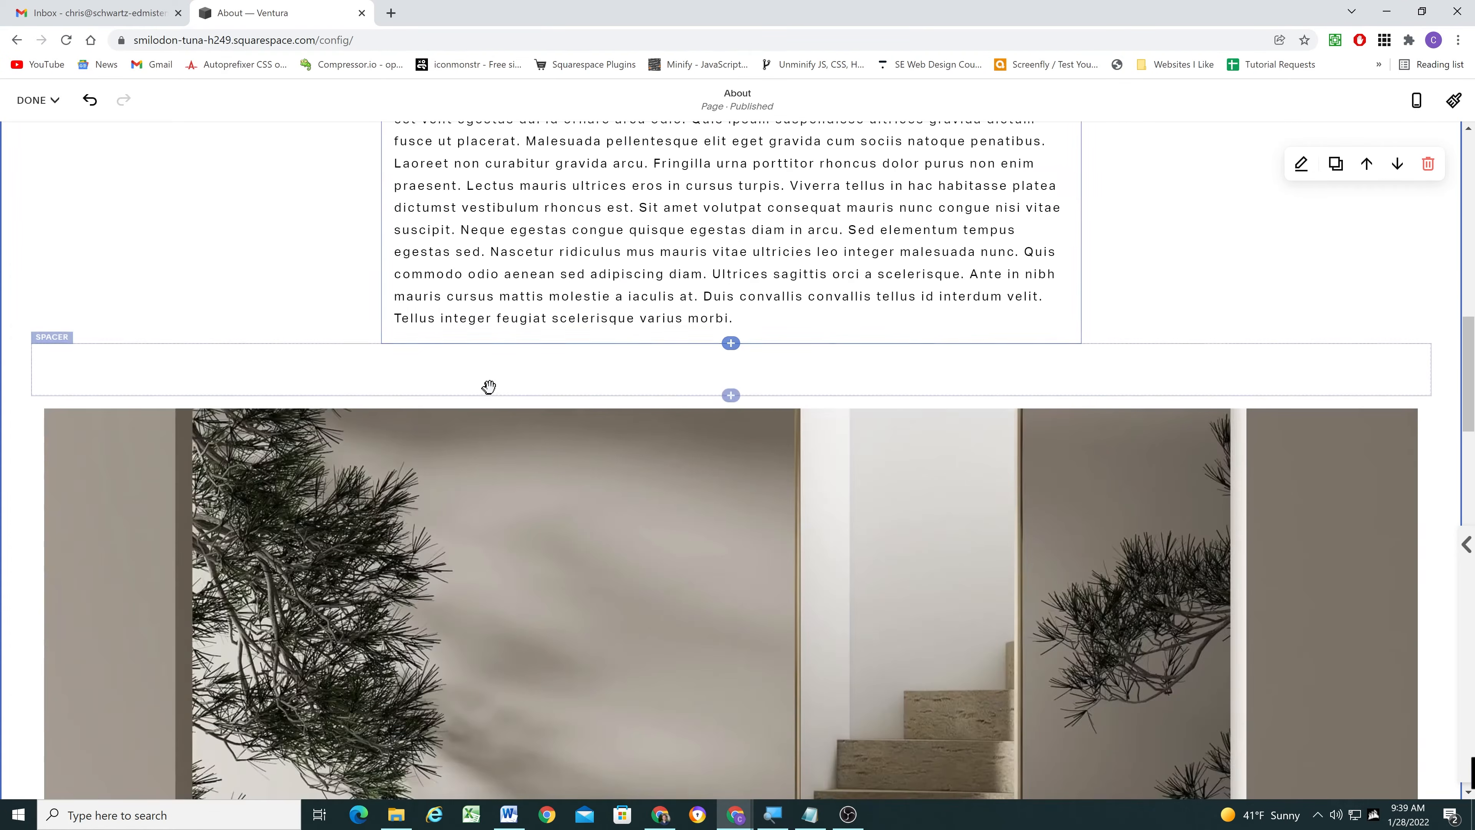
scroll(536, 356, up, 1)
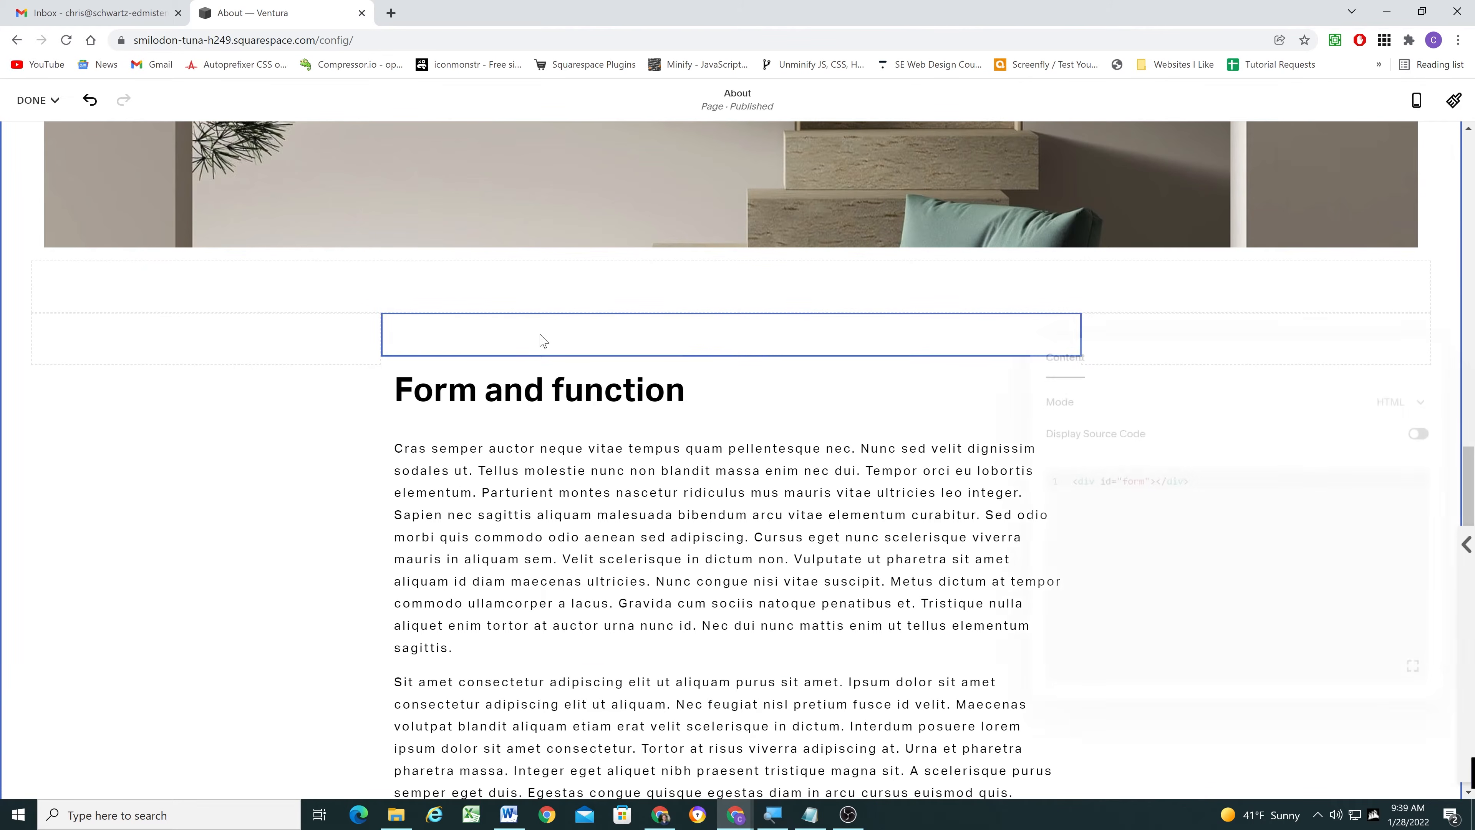
double_click(540, 333)
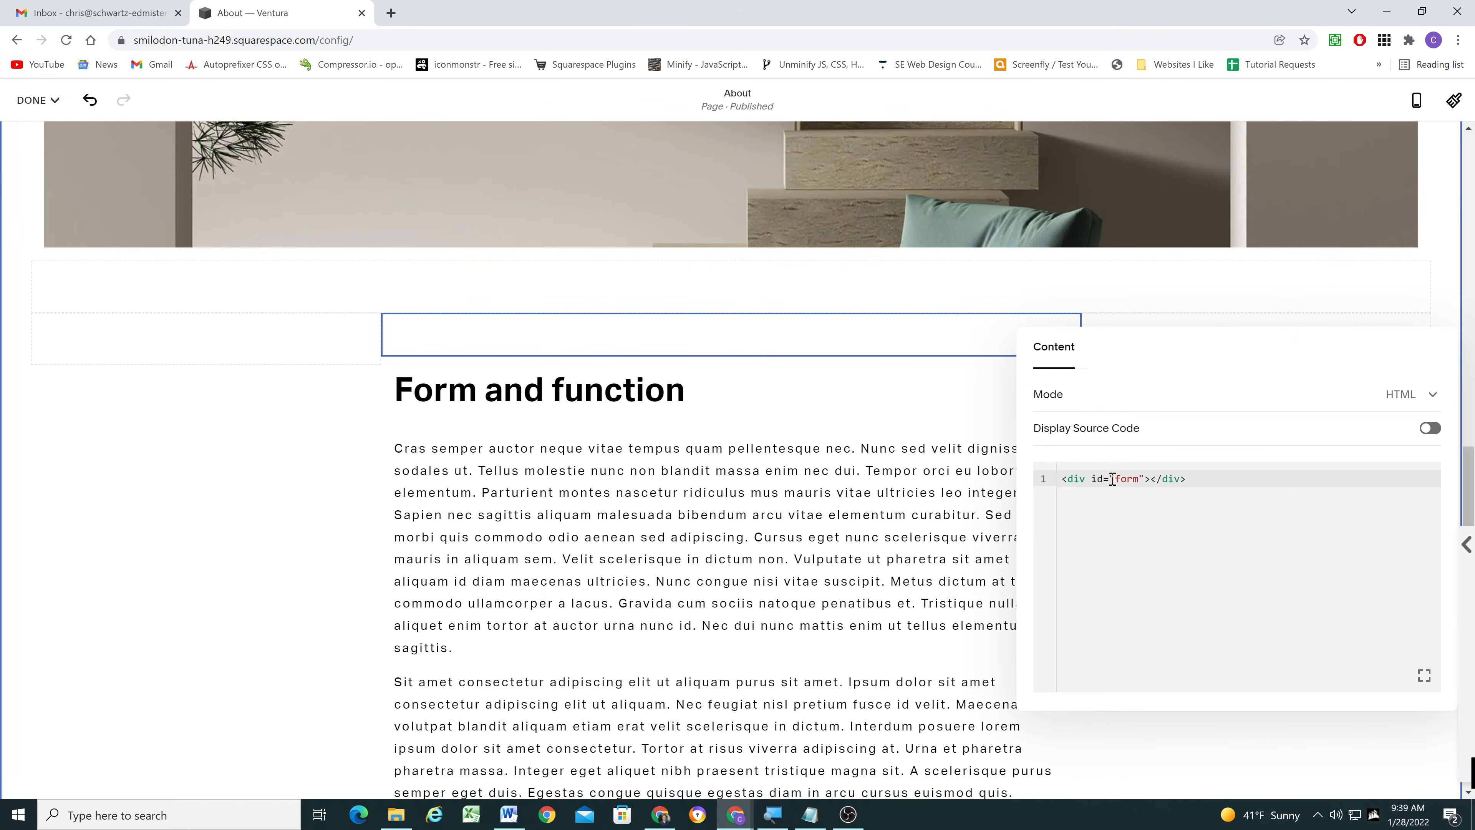
click(296, 452)
- Link the word Texture in the Article Menu to #texture
scroll(577, 402, up, 15)
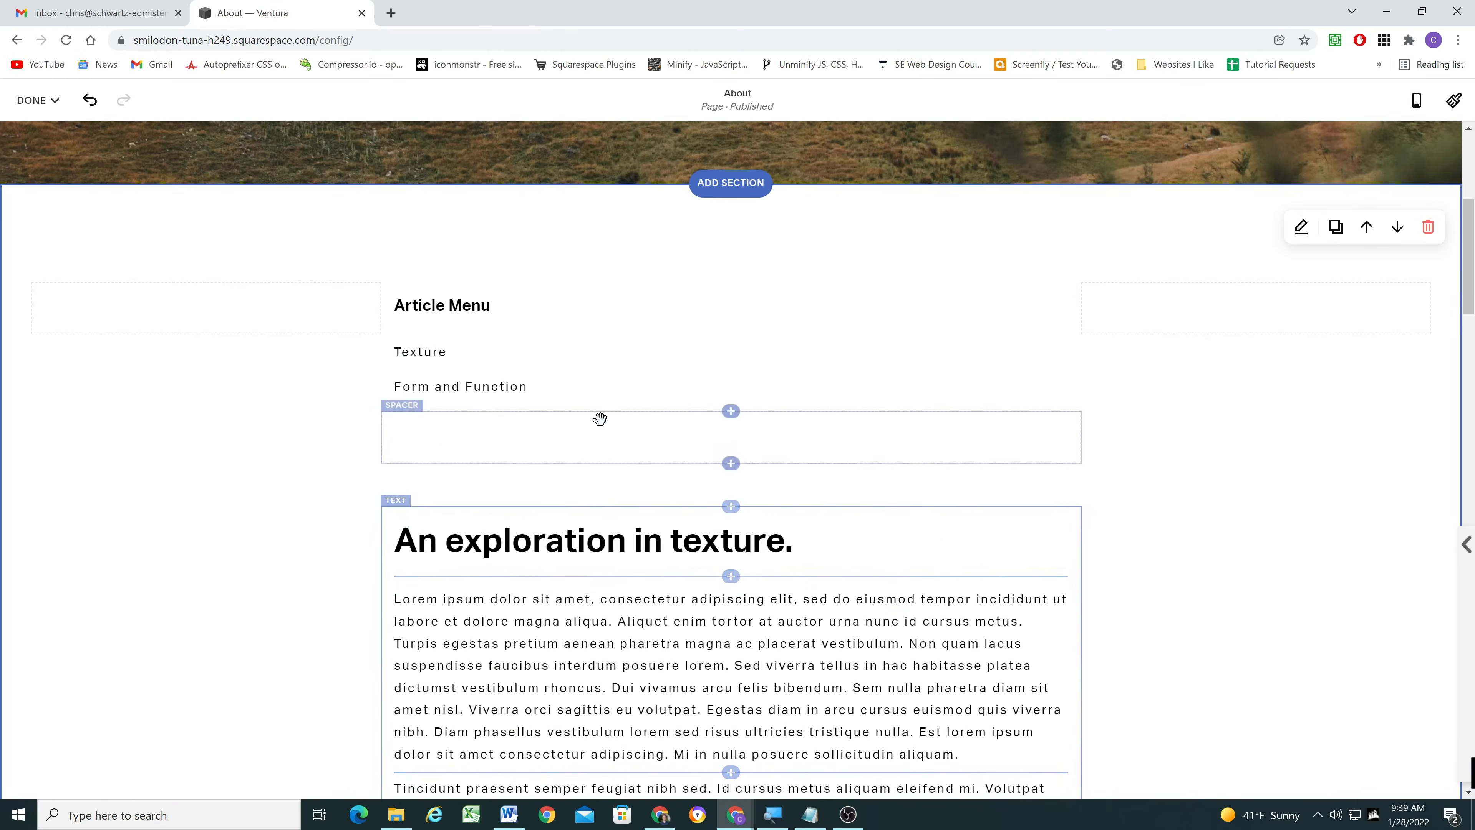
scroll(600, 418, up, 1)
drag(446, 429, 395, 428)
click(976, 351)
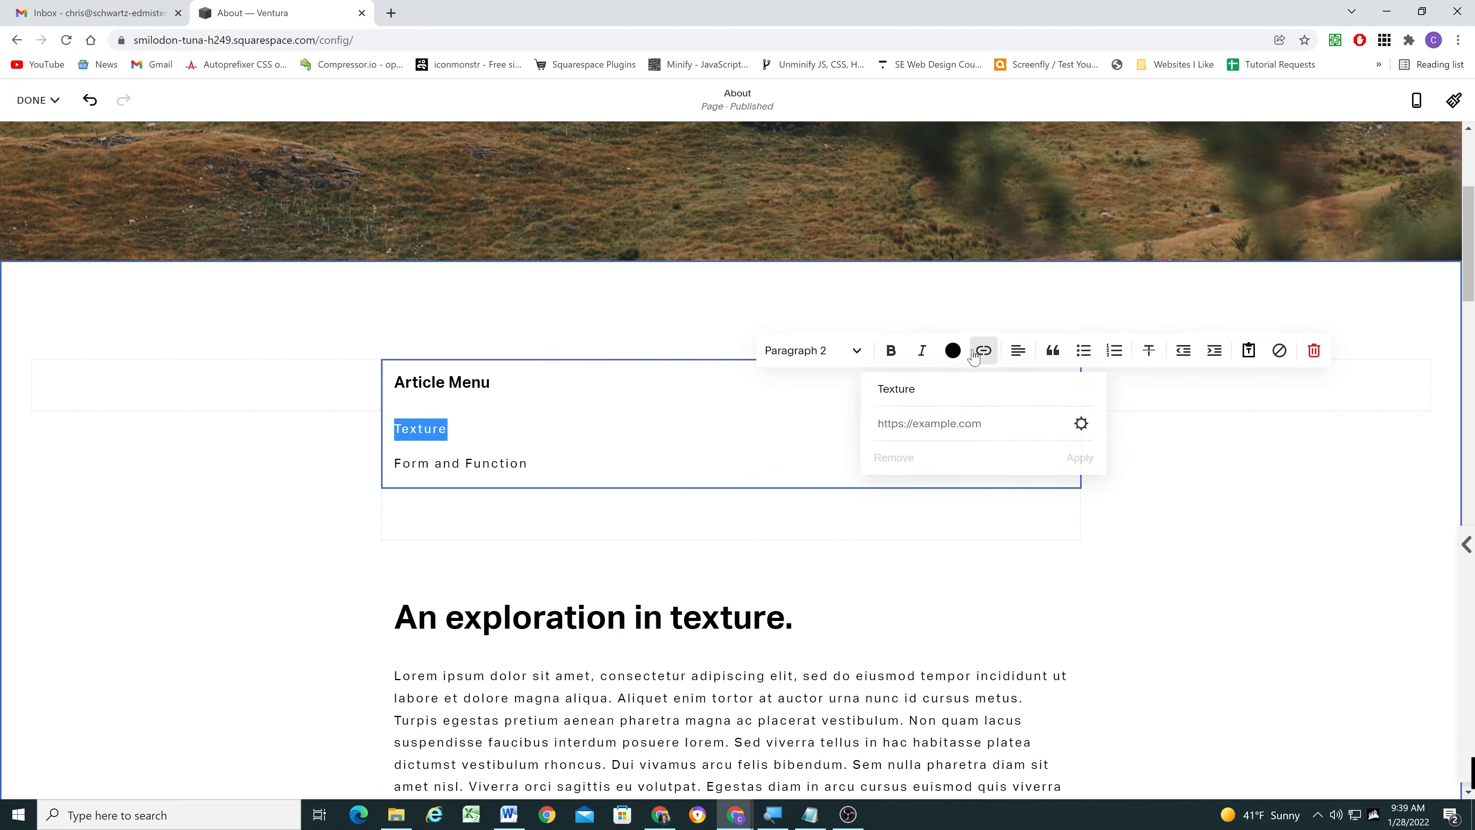
click(916, 424)
text(#texture)
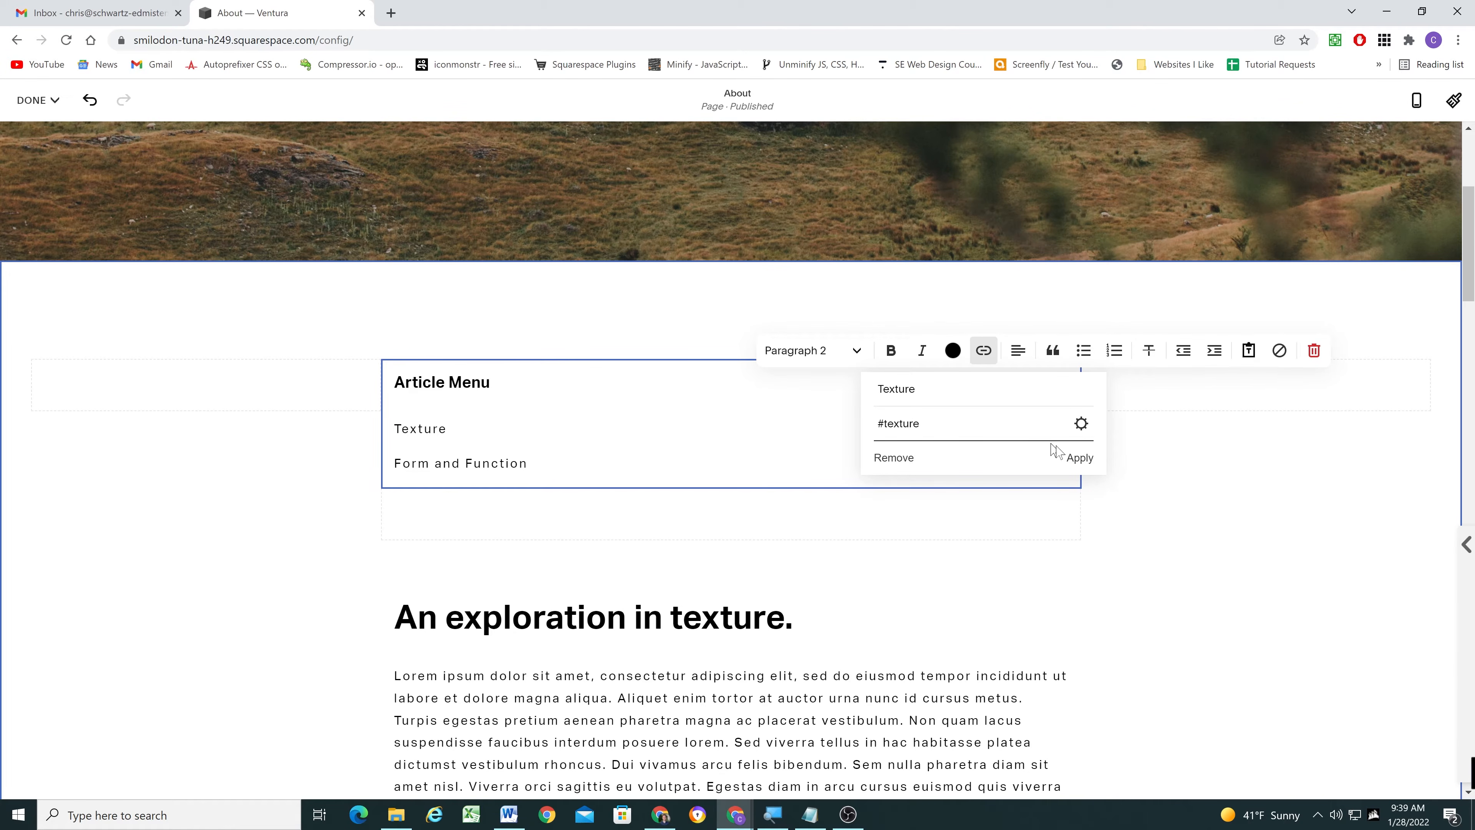
click(1076, 460)
- Link the Form and Function line in the Article Menu to #form and save the page
click(537, 465)
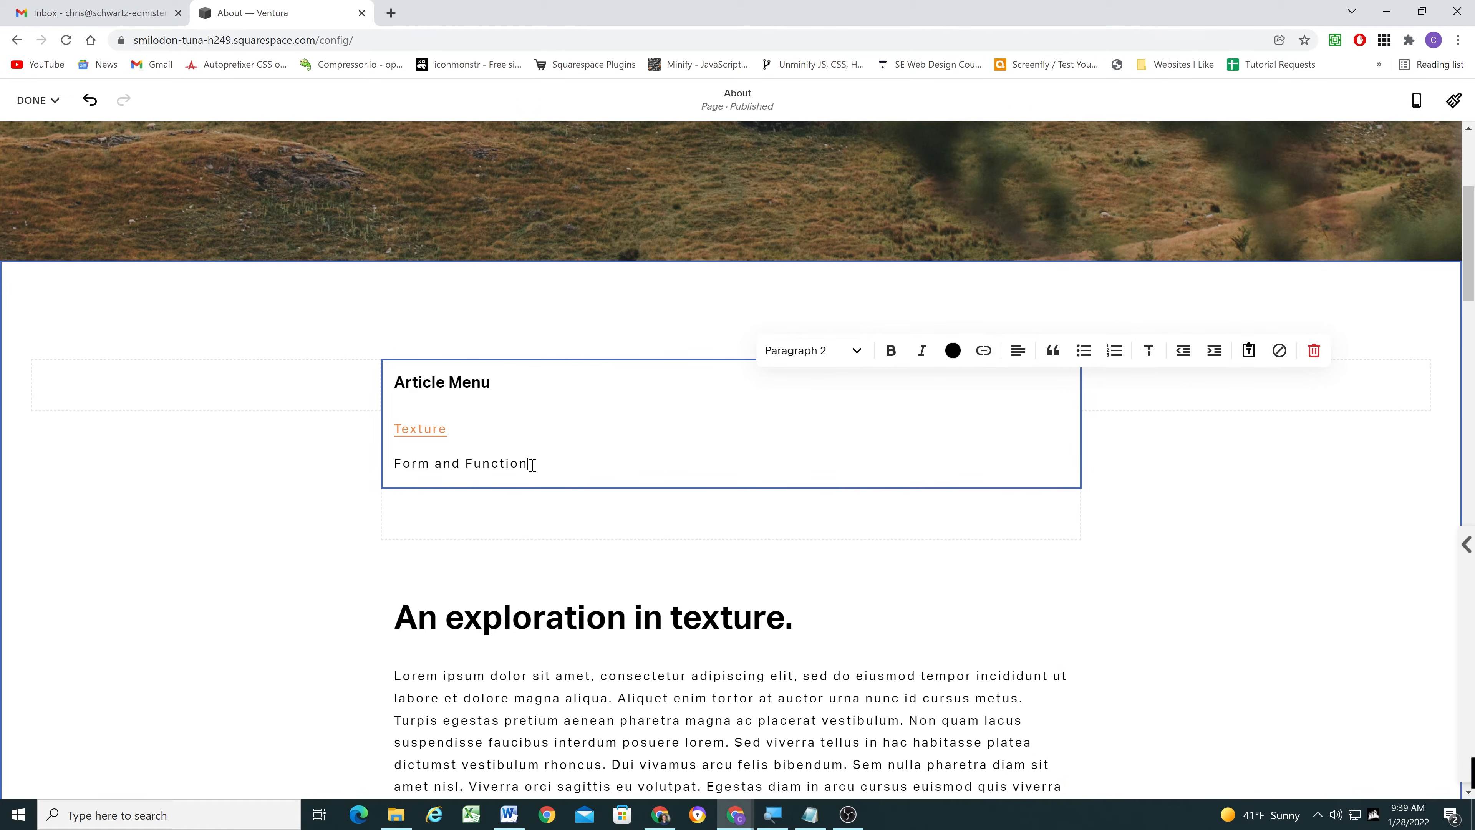
drag(536, 465, 391, 463)
click(983, 351)
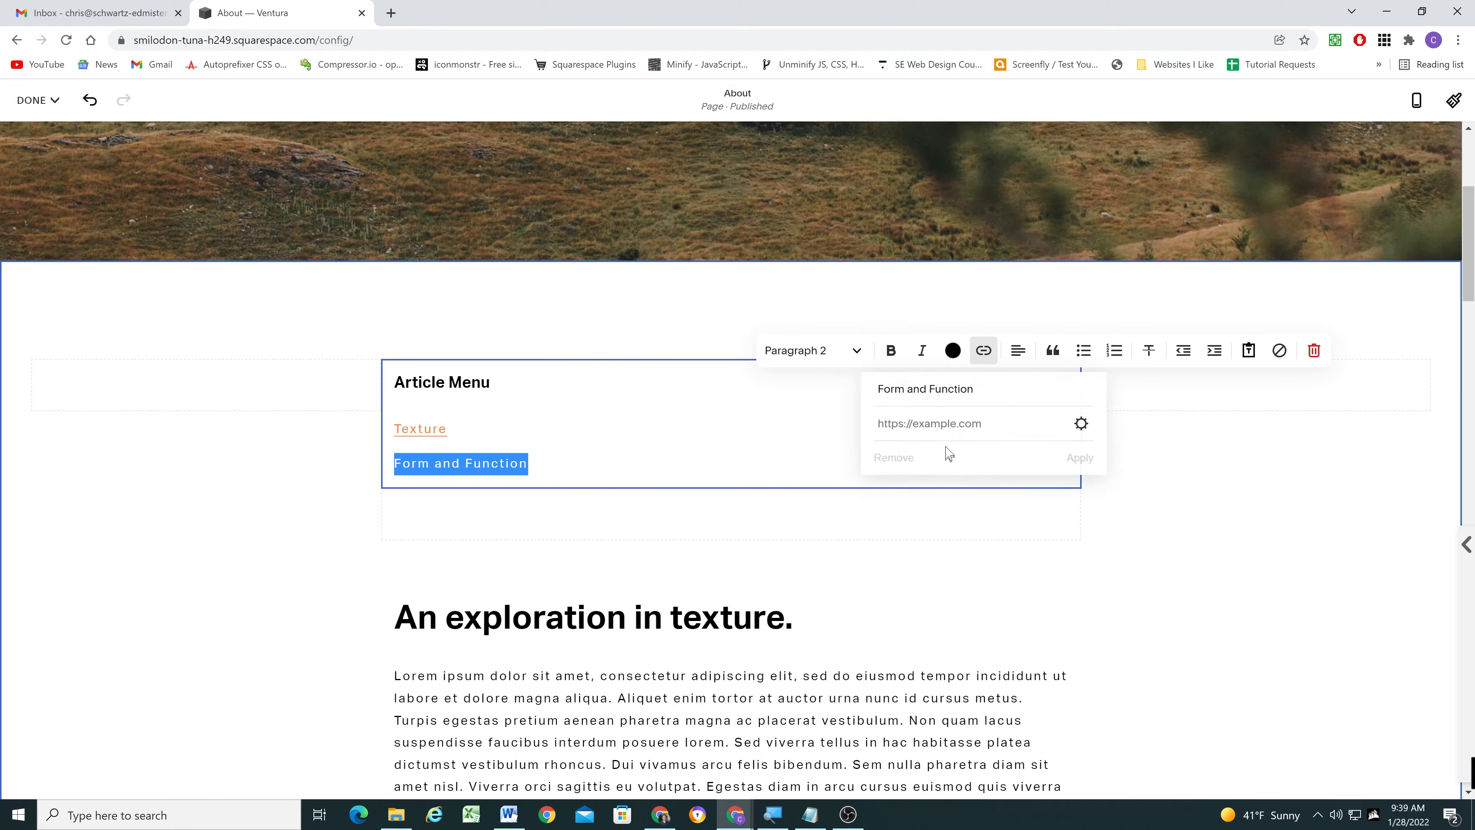
click(942, 425)
text(#form)
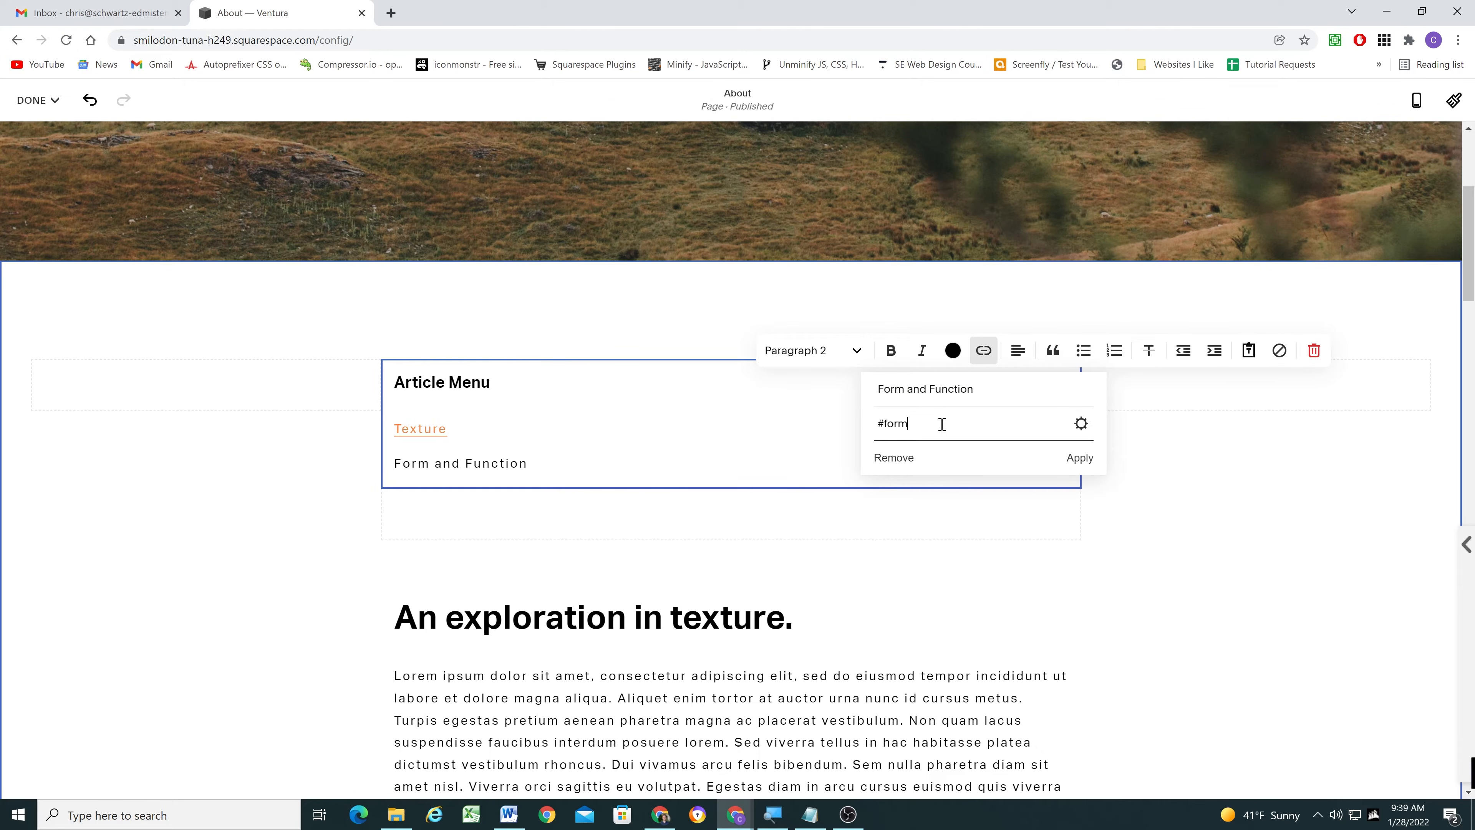
click(1079, 458)
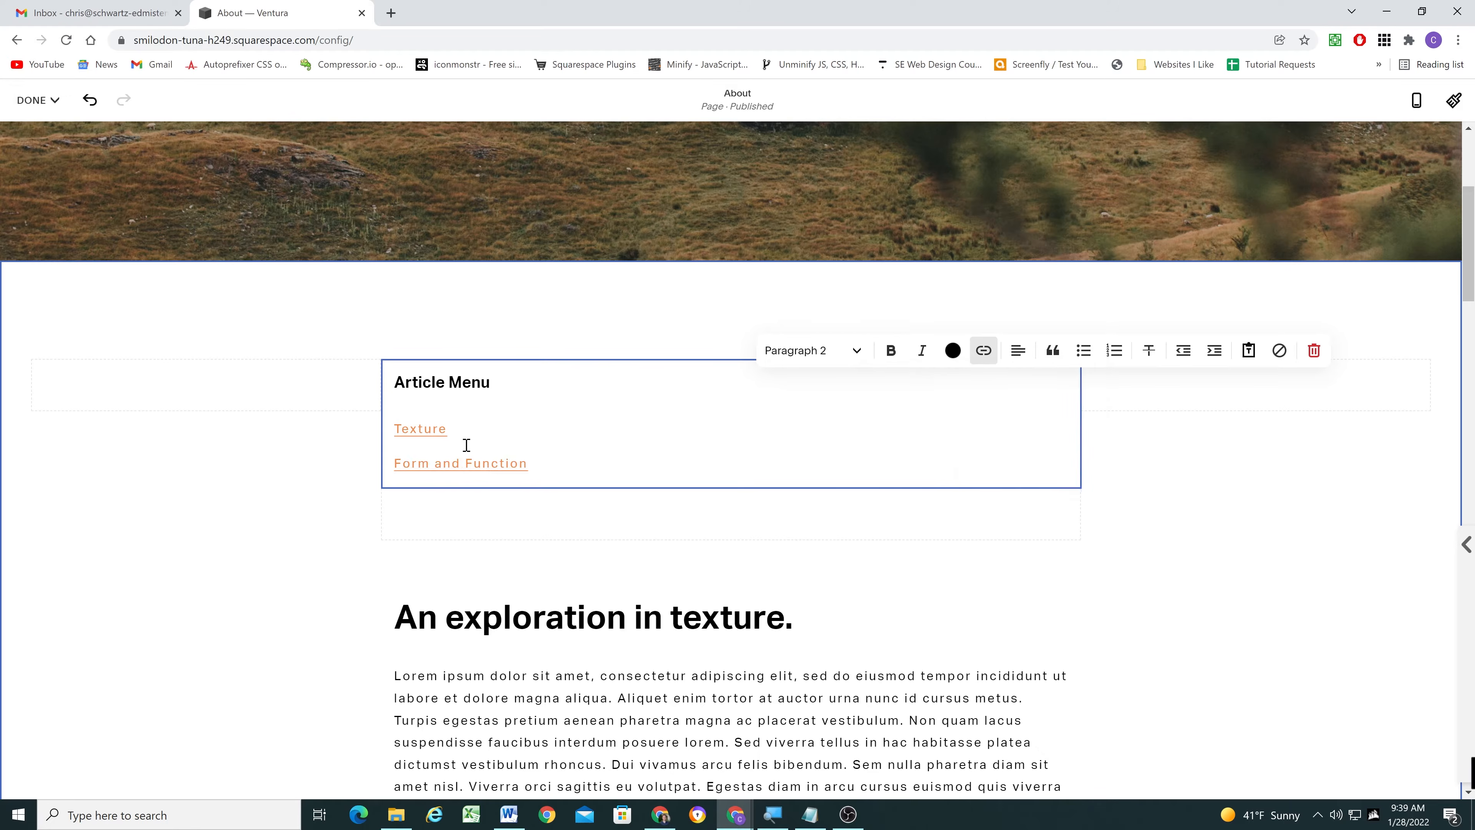
click(38, 102)
click(41, 131)
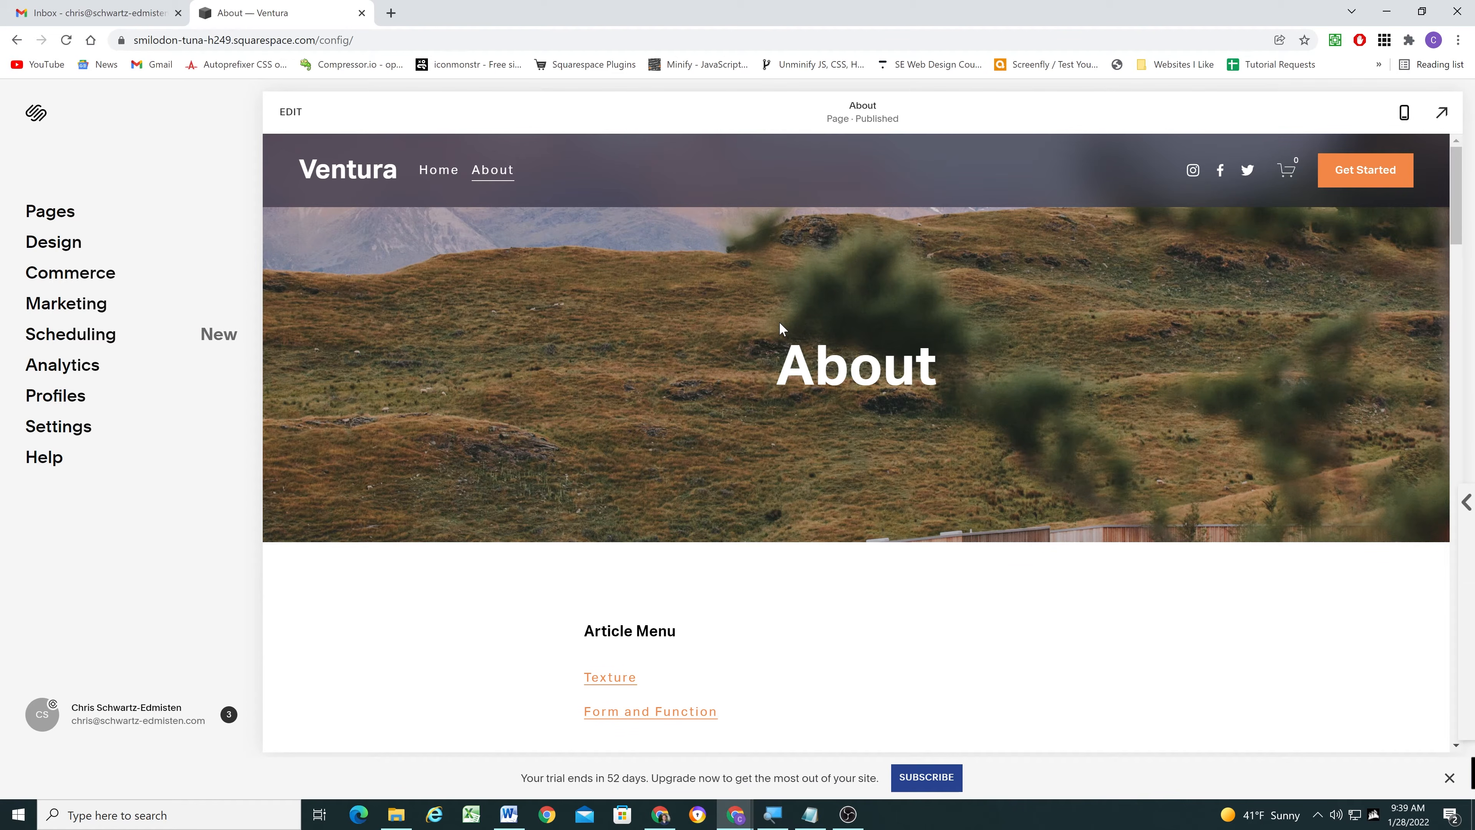
- Test the Article Menu links on the saved About page and return to the page's start
scroll(778, 322, down, 3)
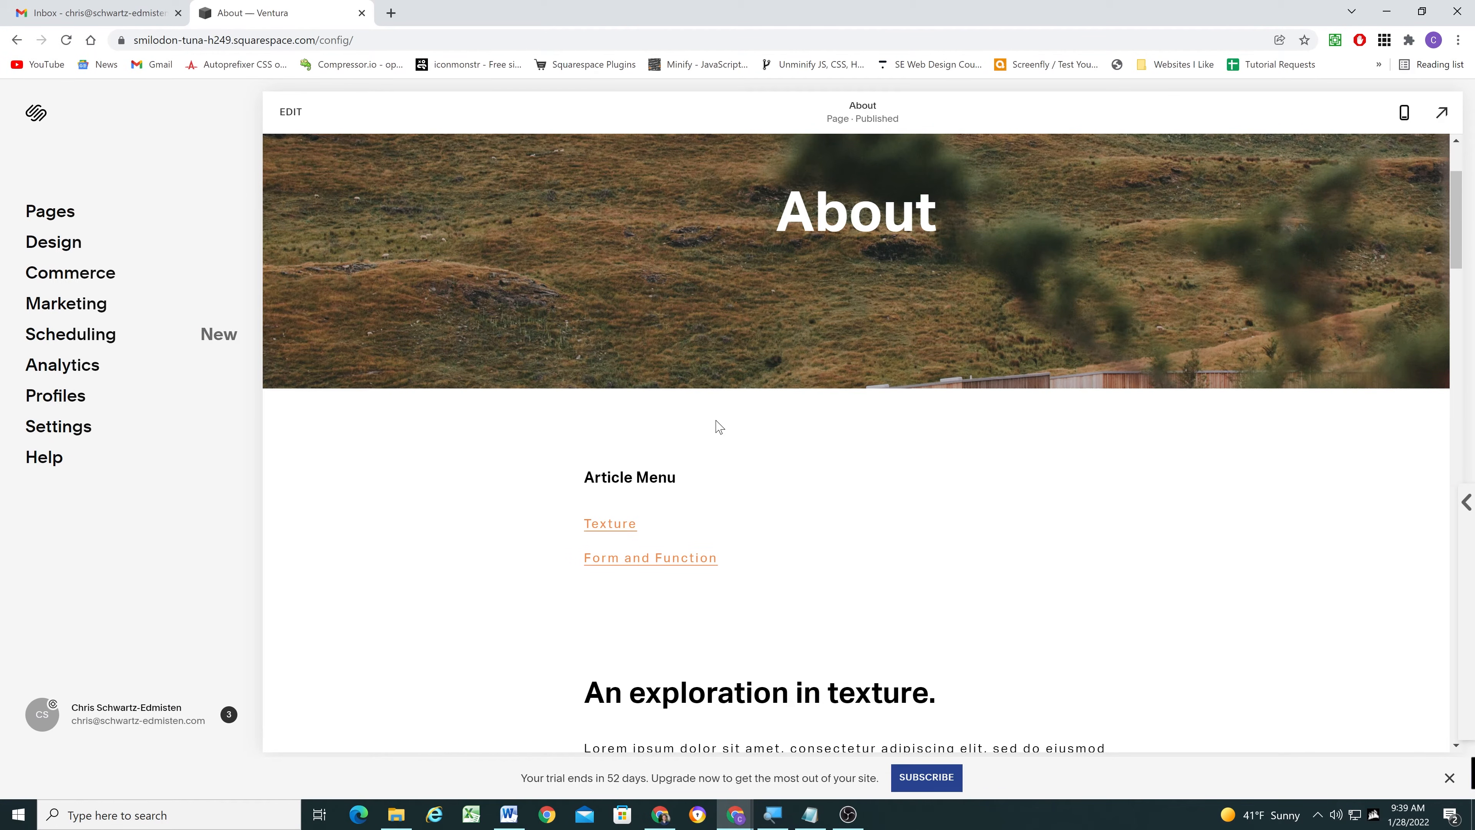
scroll(686, 407, down, 3)
scroll(606, 379, down, 7)
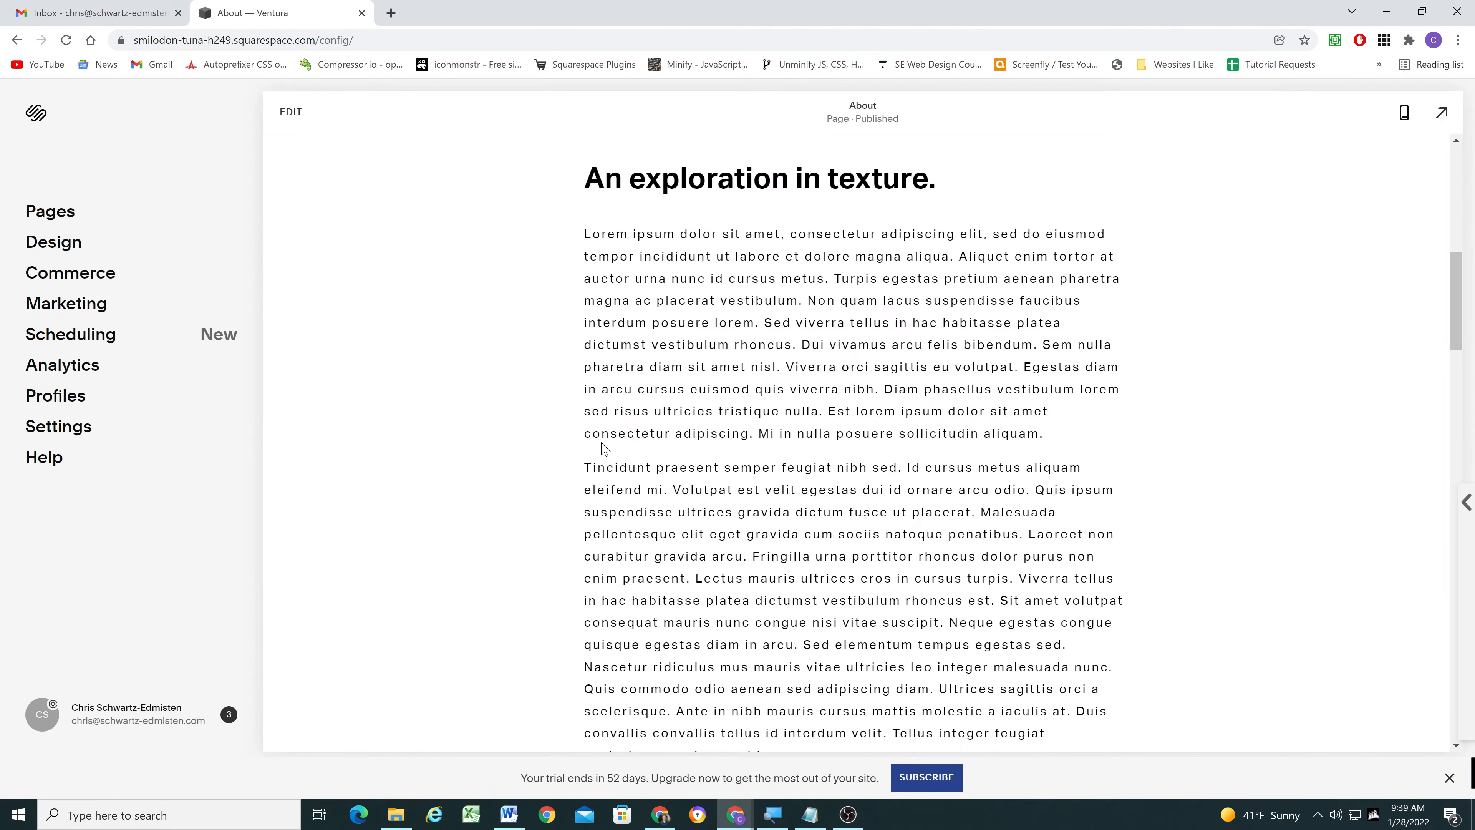
scroll(668, 383, up, 13)
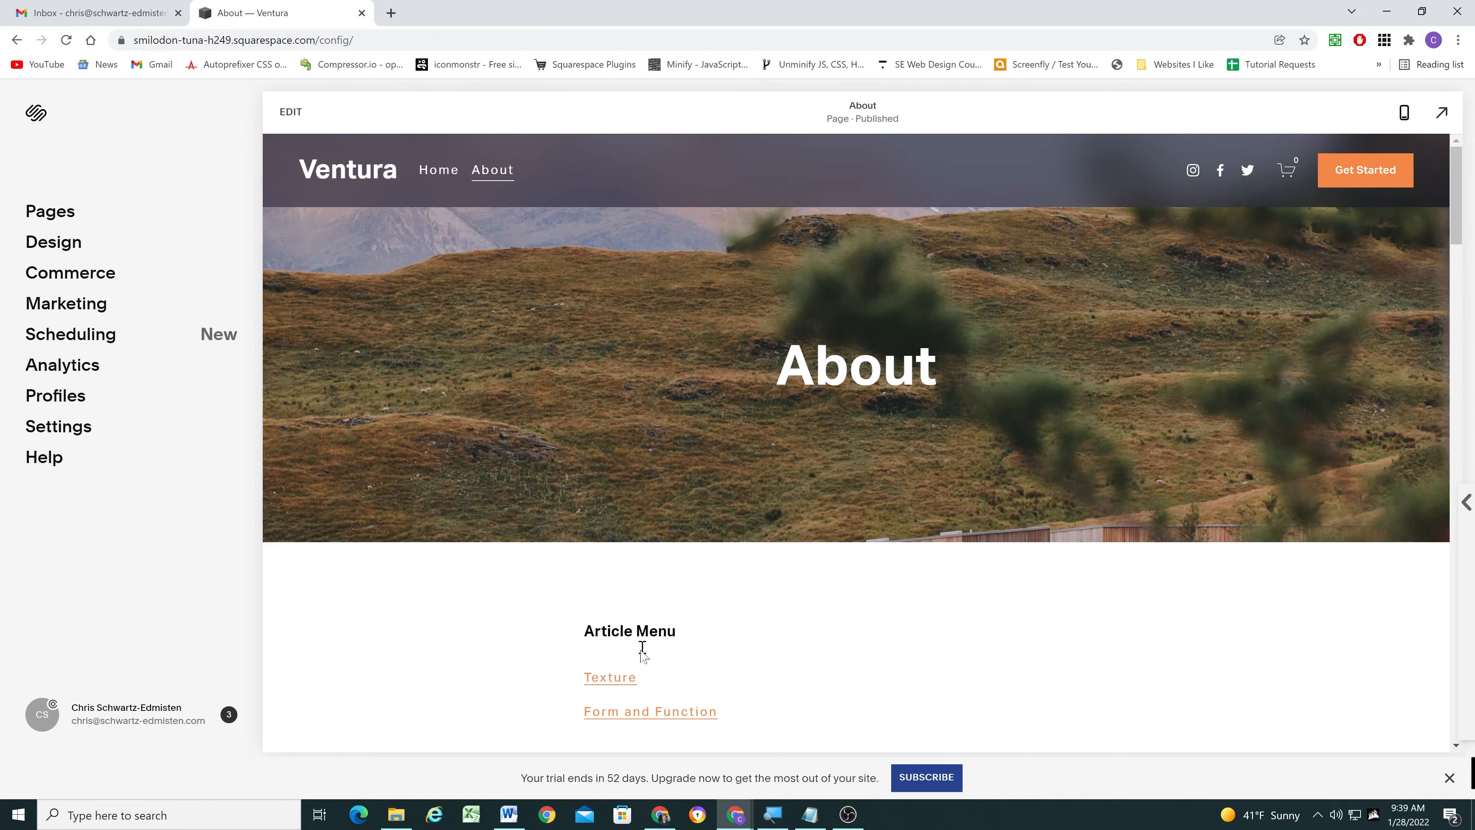
click(668, 712)
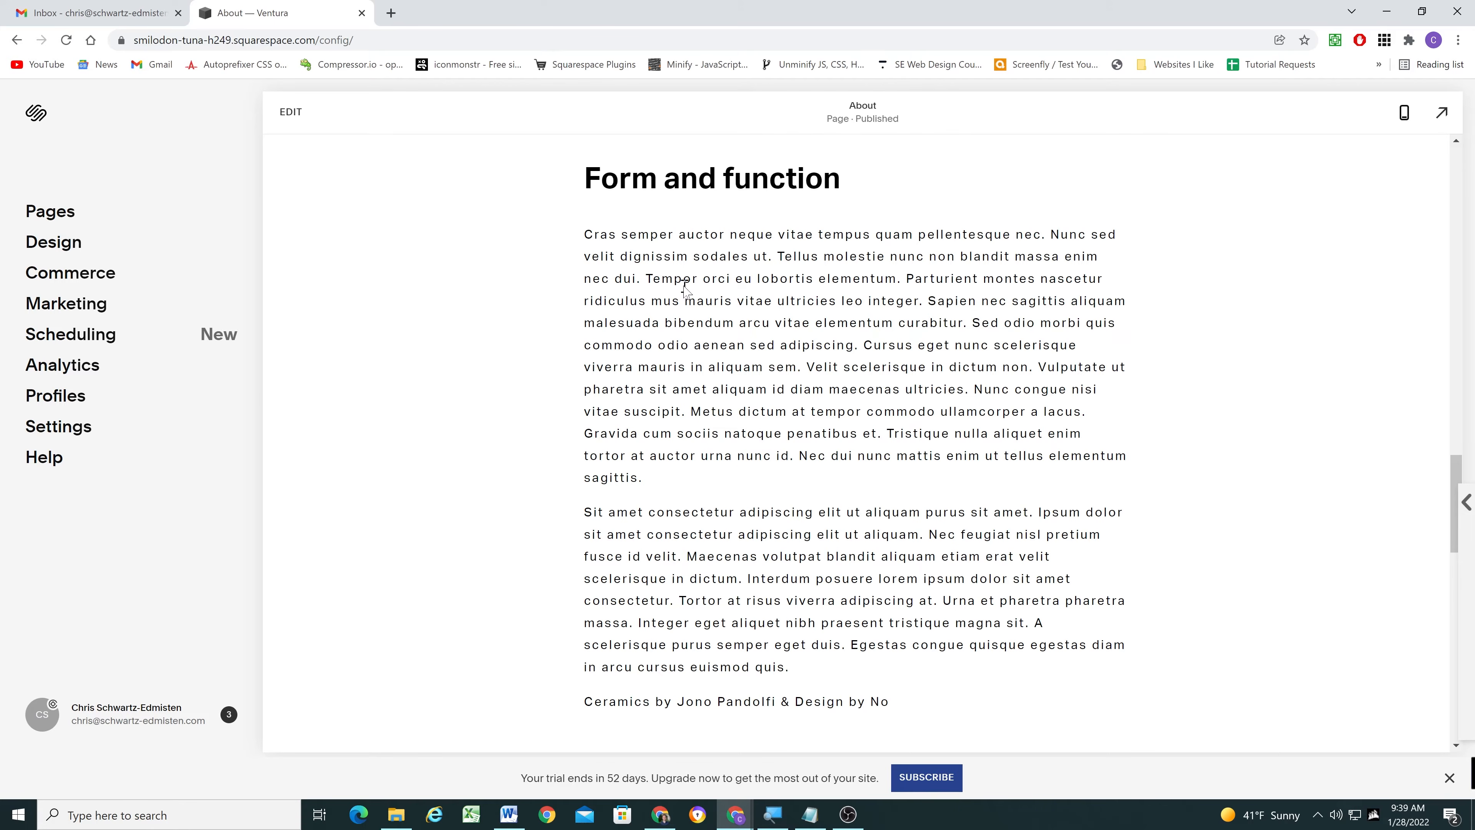
scroll(689, 287, up, 5)
scroll(697, 302, up, 10)
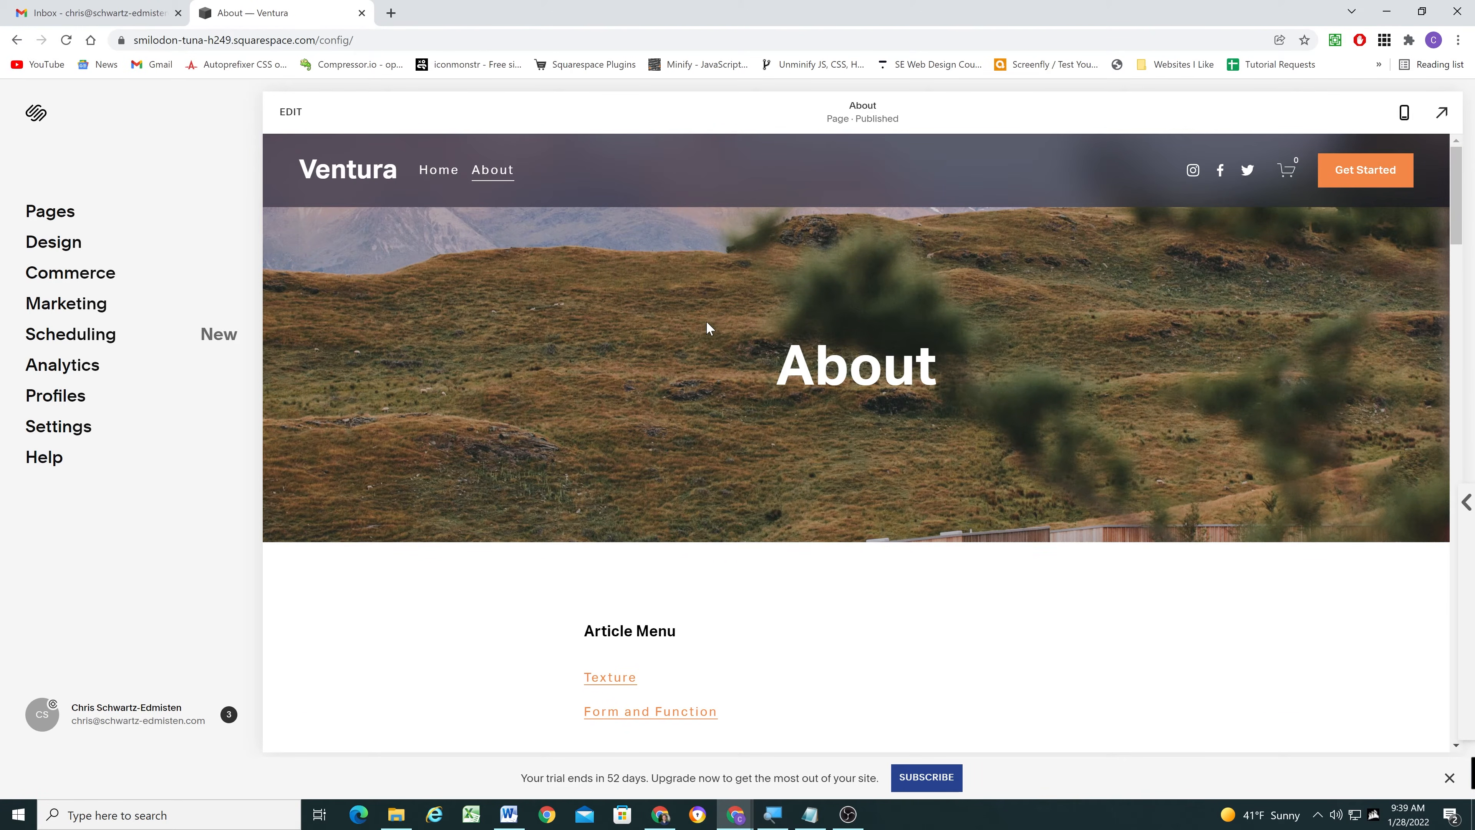
- Test the Texture link and the Form and Function link once more, returning to the Article Menu after each
scroll(708, 328, down, 3)
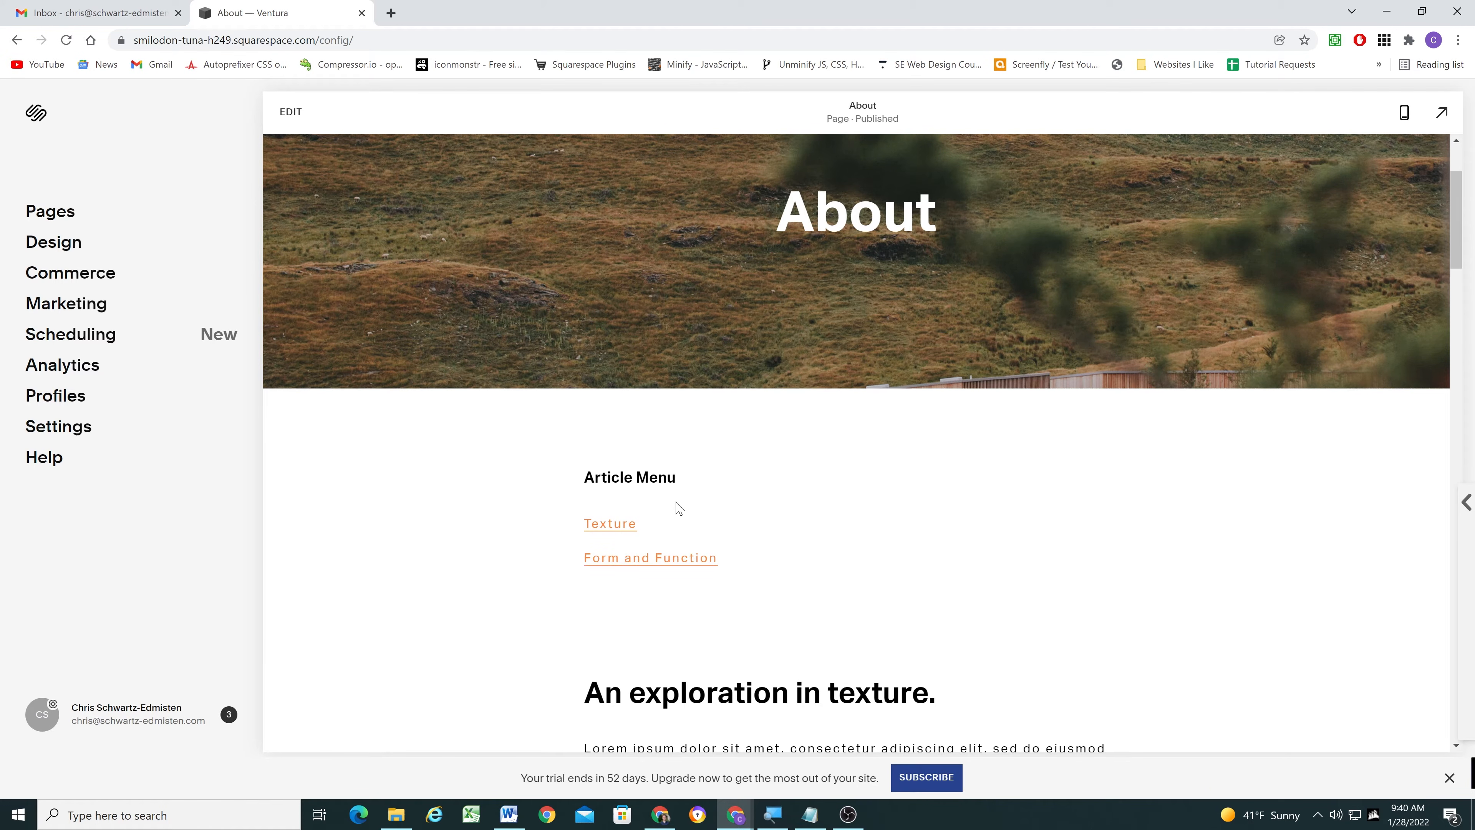
scroll(679, 521, up, 3)
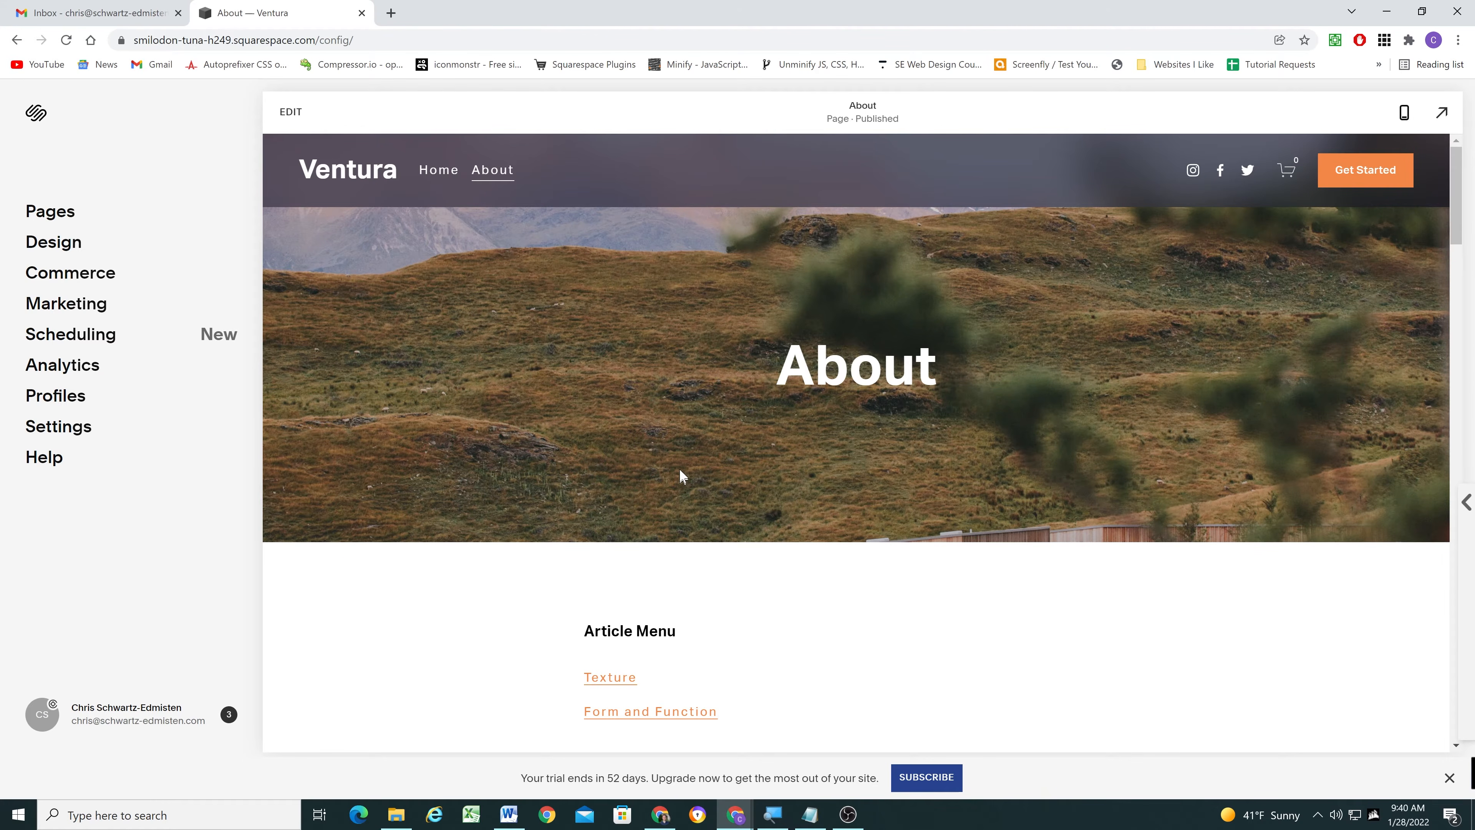
click(607, 677)
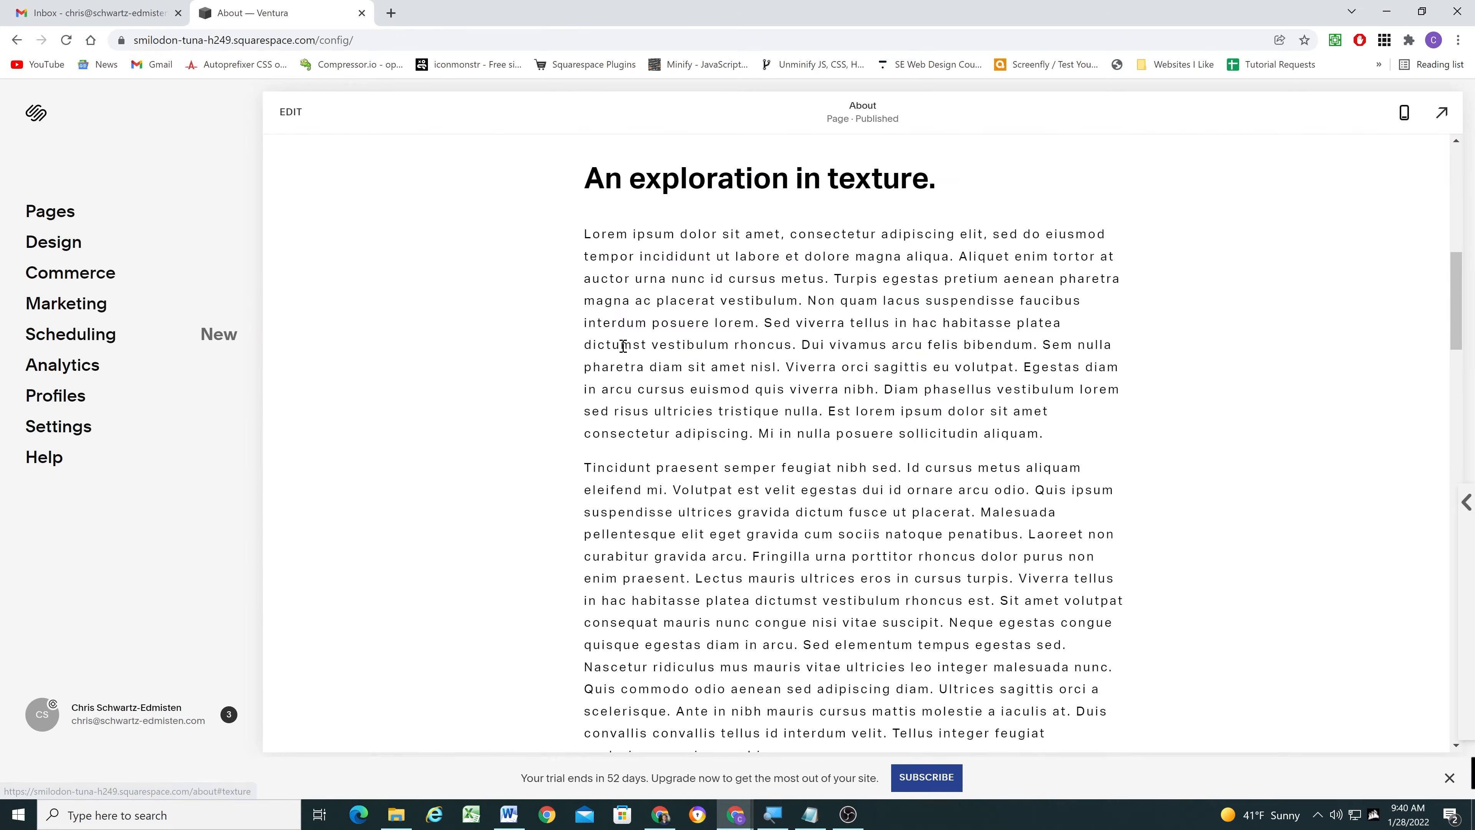
scroll(656, 217, up, 10)
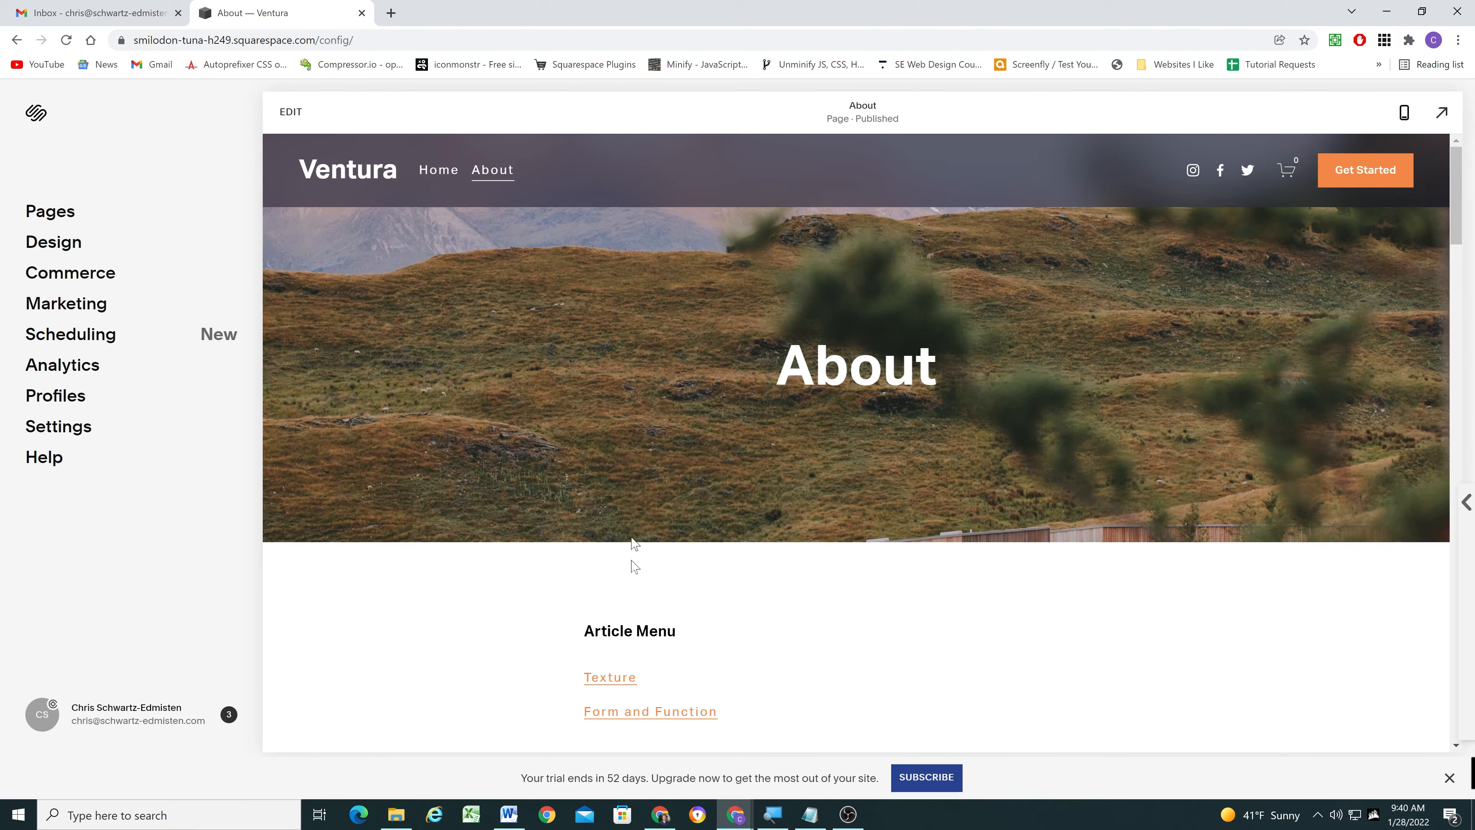
click(632, 713)
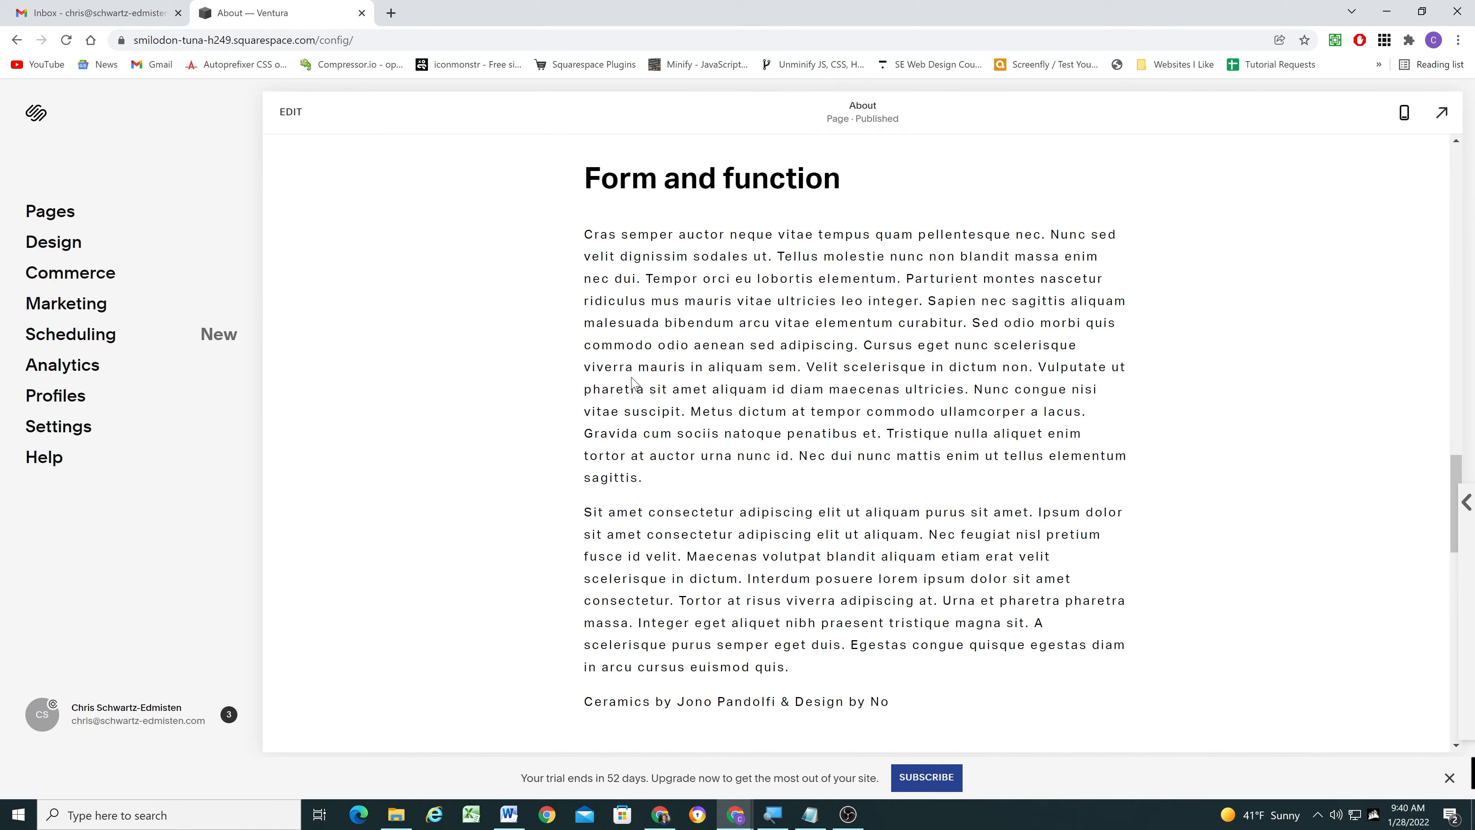
scroll(633, 382, up, 10)
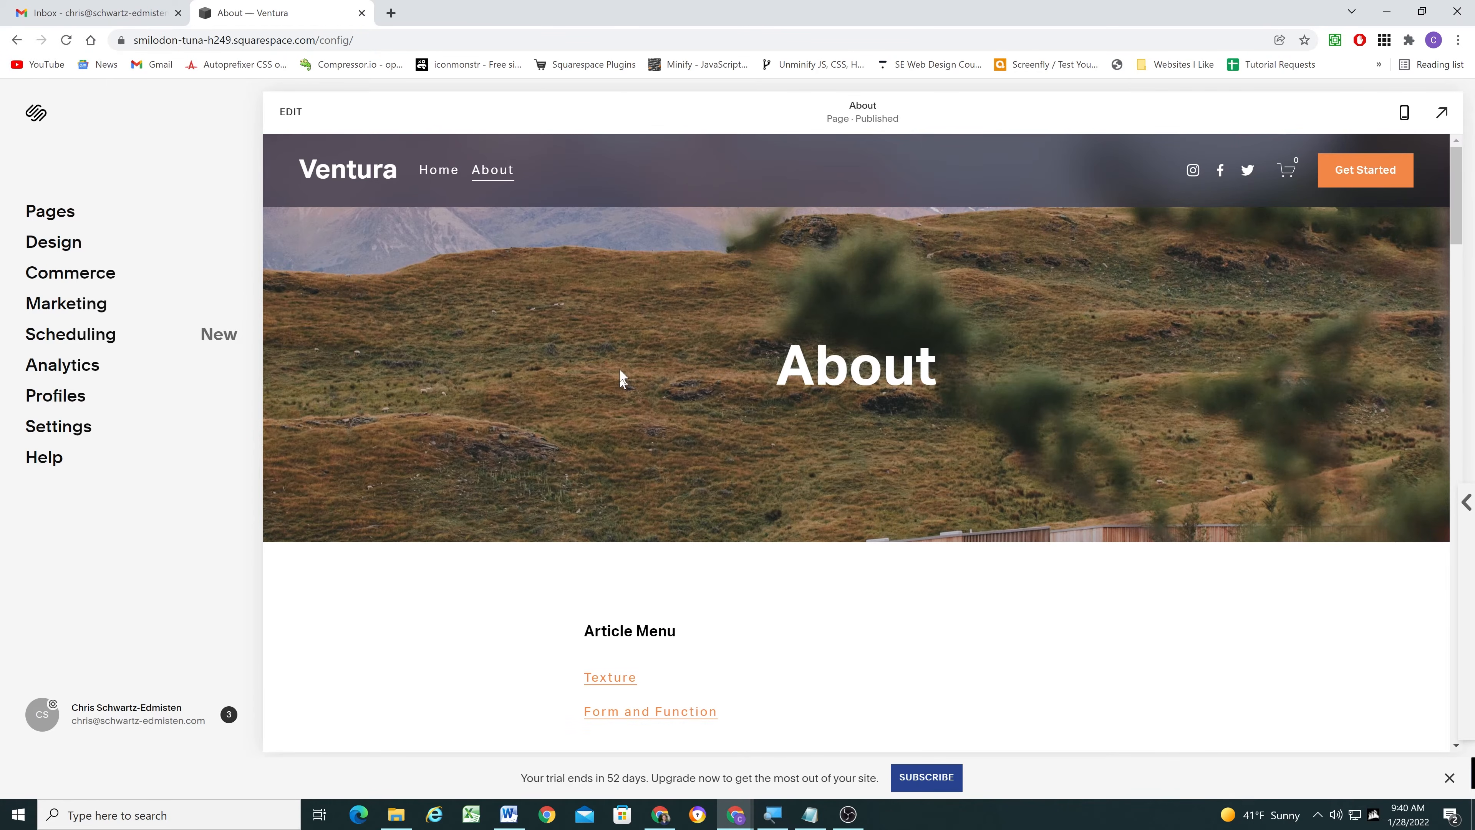
- In the site's Custom CSS, uncomment the scroll-behavior: smooth line of the html rule
click(58, 244)
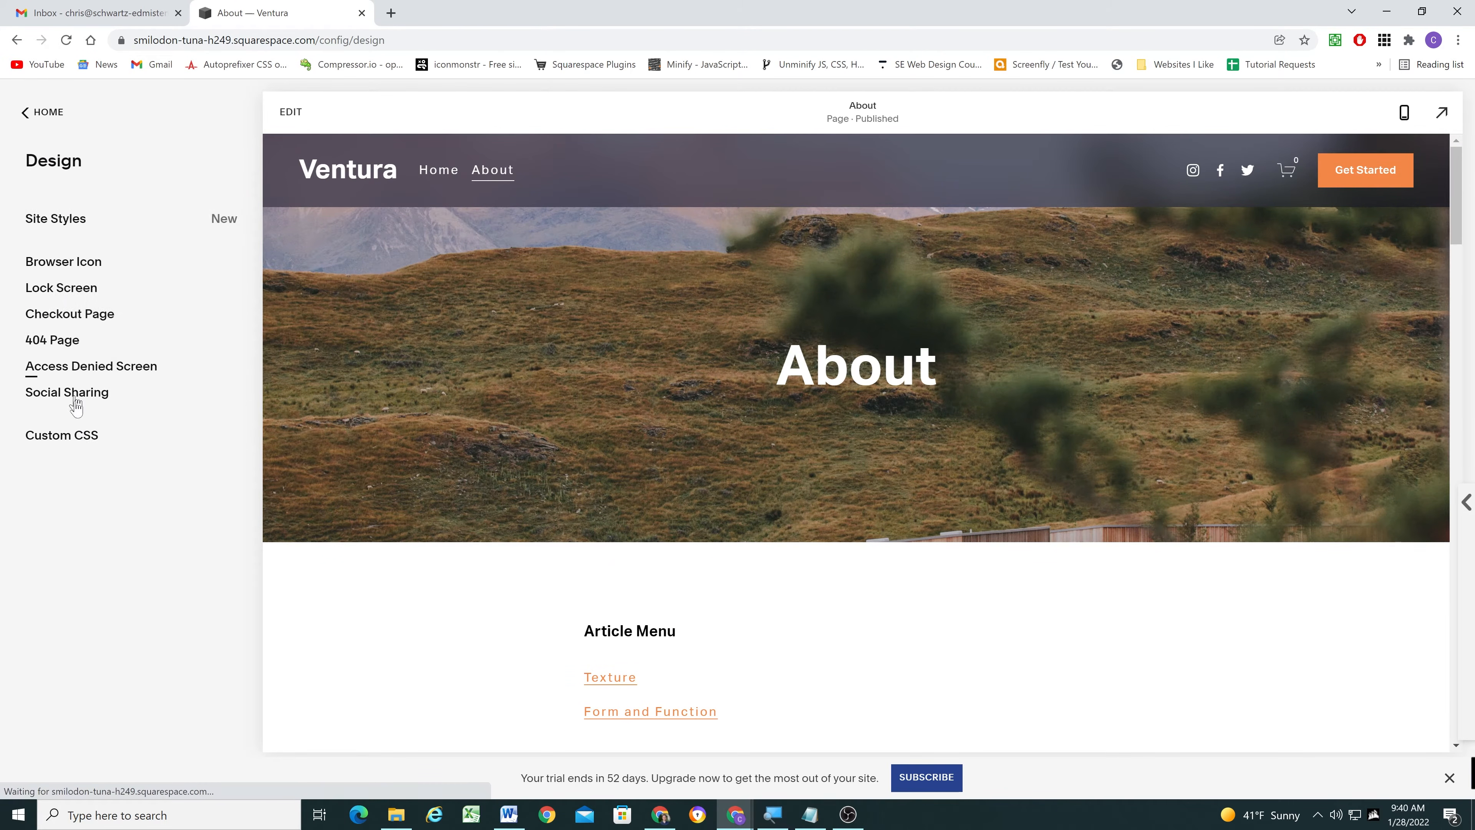
click(64, 437)
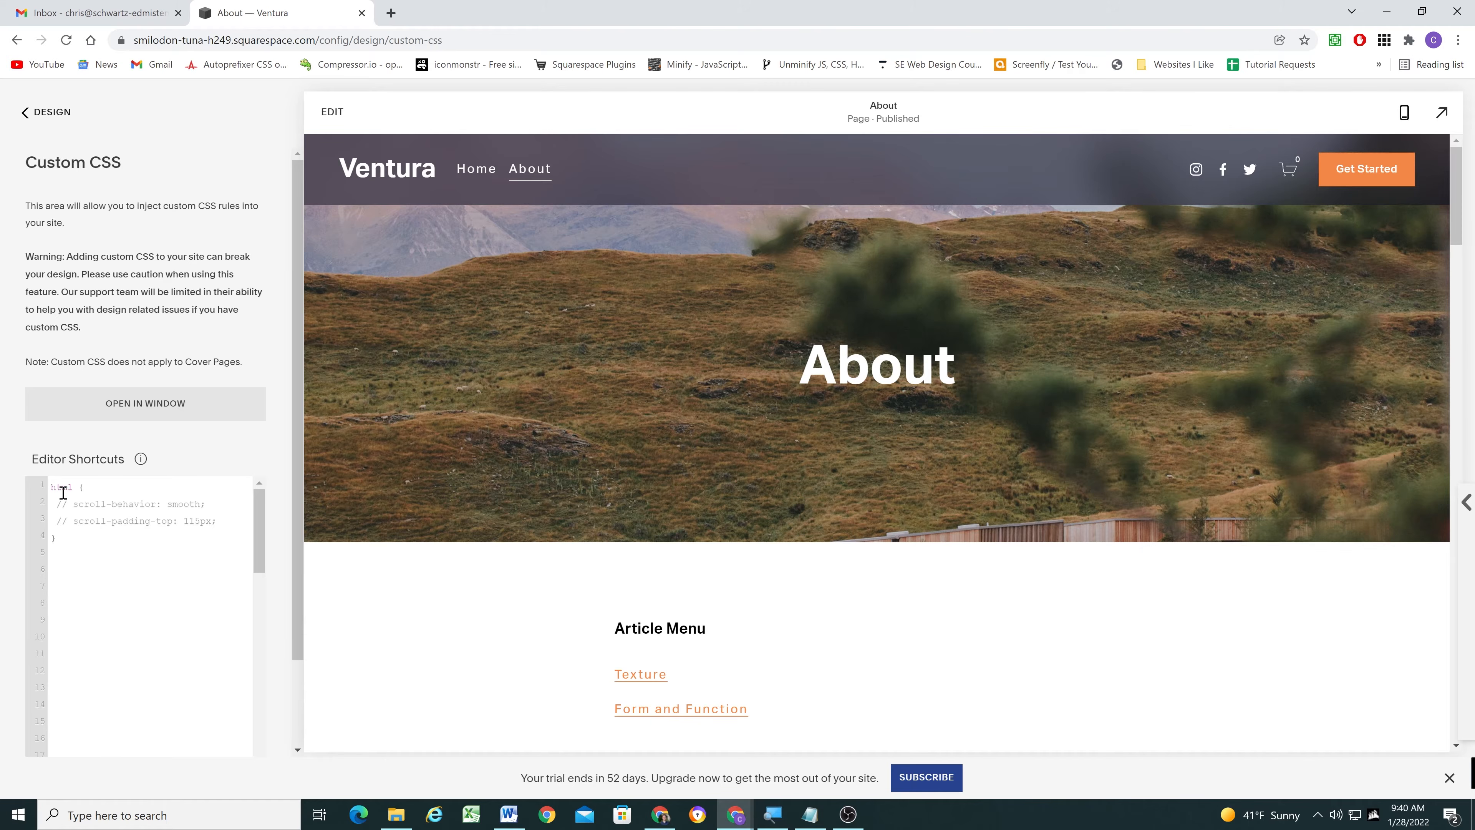
drag(51, 488, 87, 542)
click(87, 541)
click(92, 511)
key(ctrl+slash)
drag(202, 508, 59, 503)
click(212, 507)
click(32, 111)
- Test smooth scrolling with the Texture and Form and Function links in the full-size About page preview, returning to the page's start after each
click(1443, 112)
scroll(509, 389, down, 3)
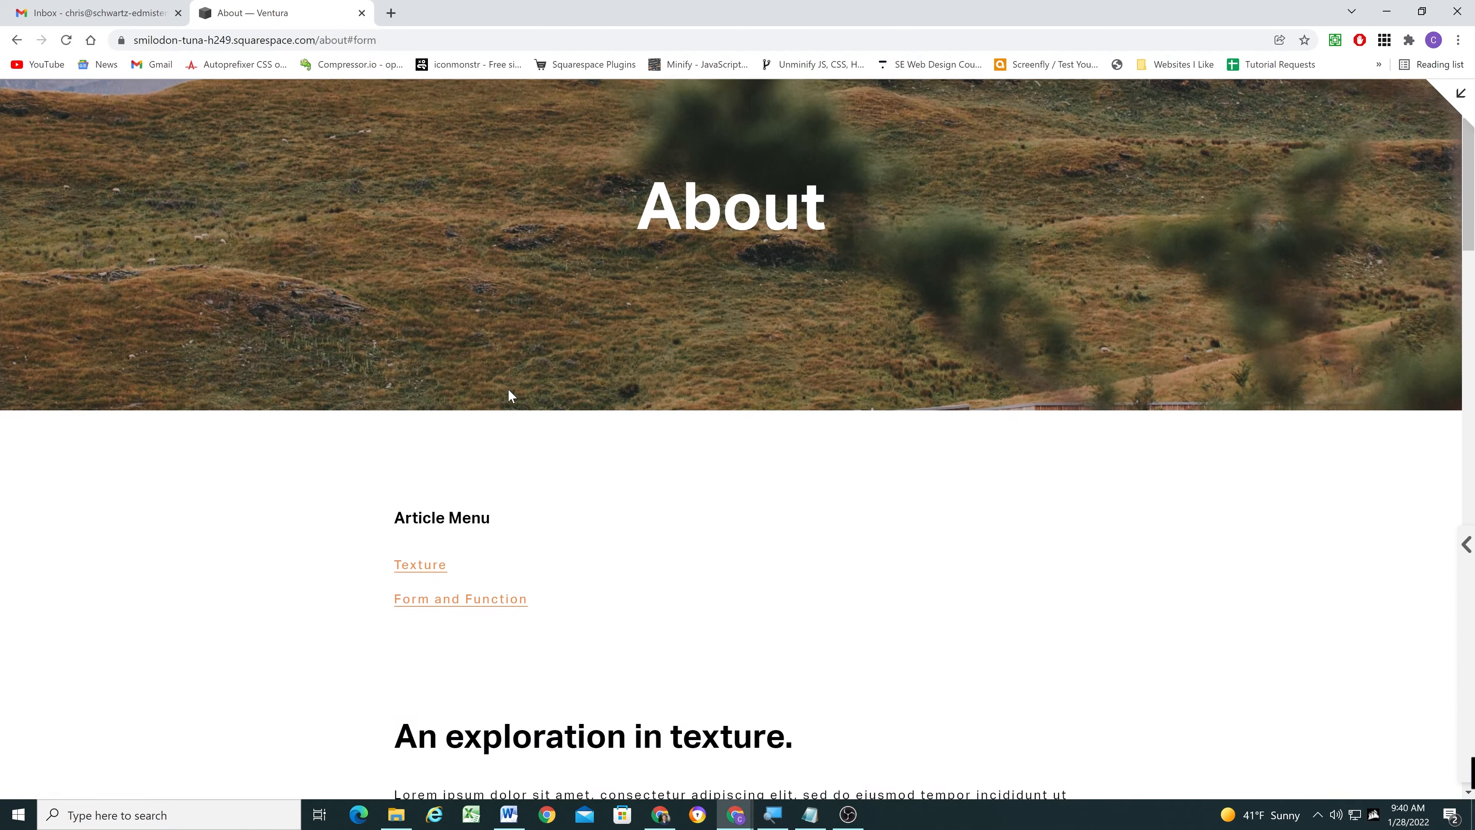
click(423, 559)
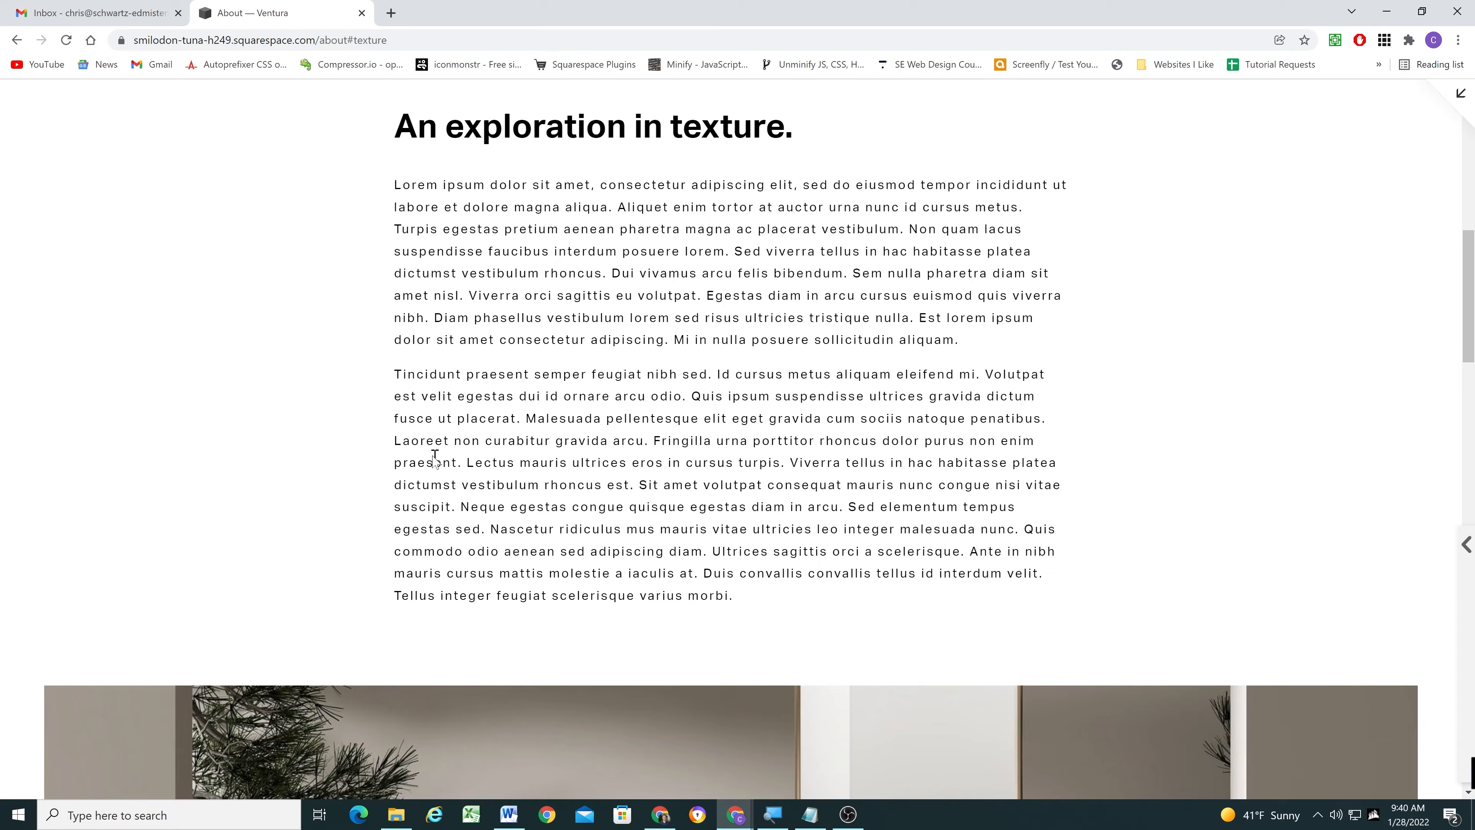
scroll(354, 437, up, 10)
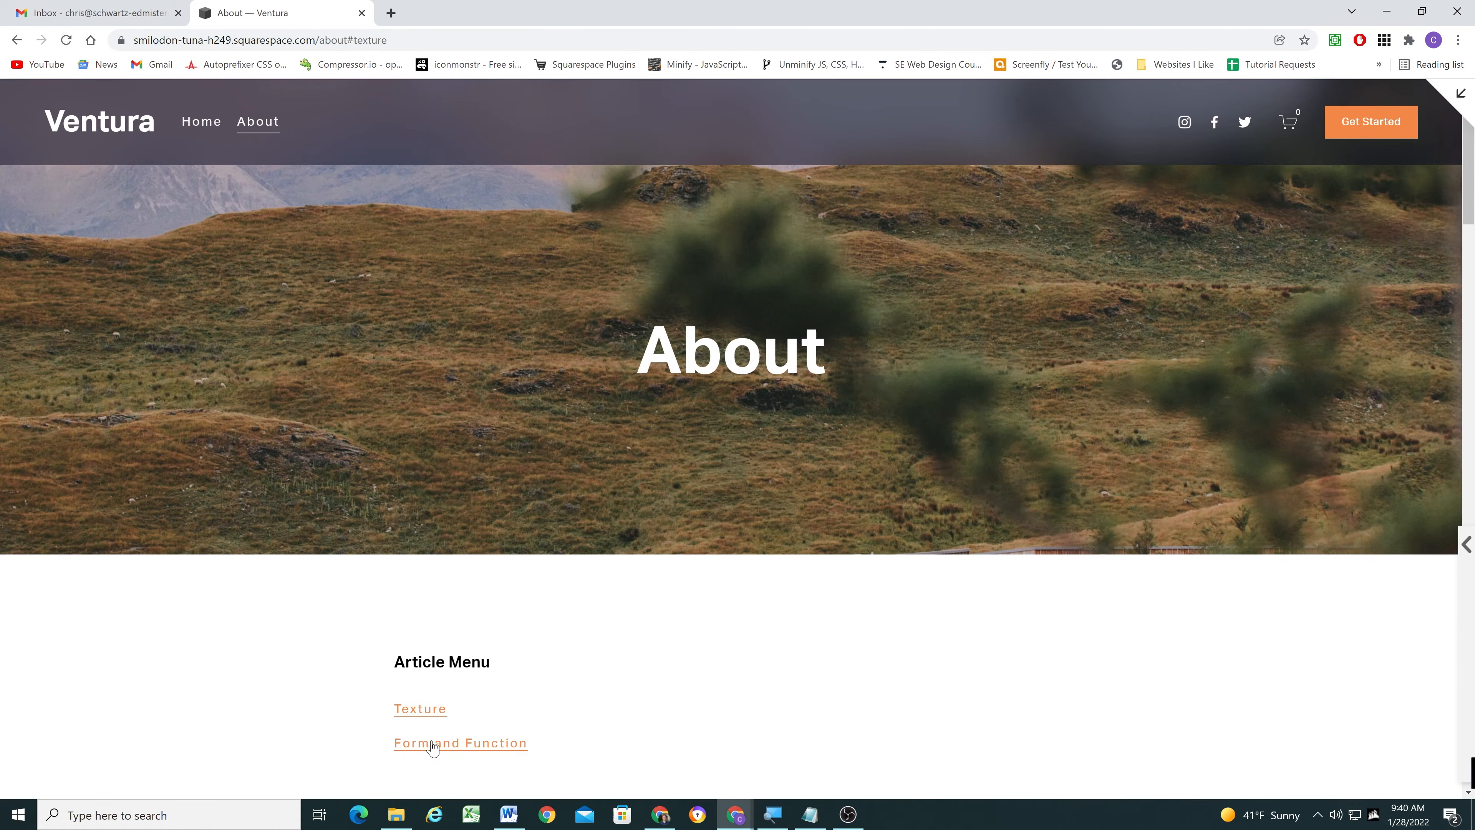
click(433, 743)
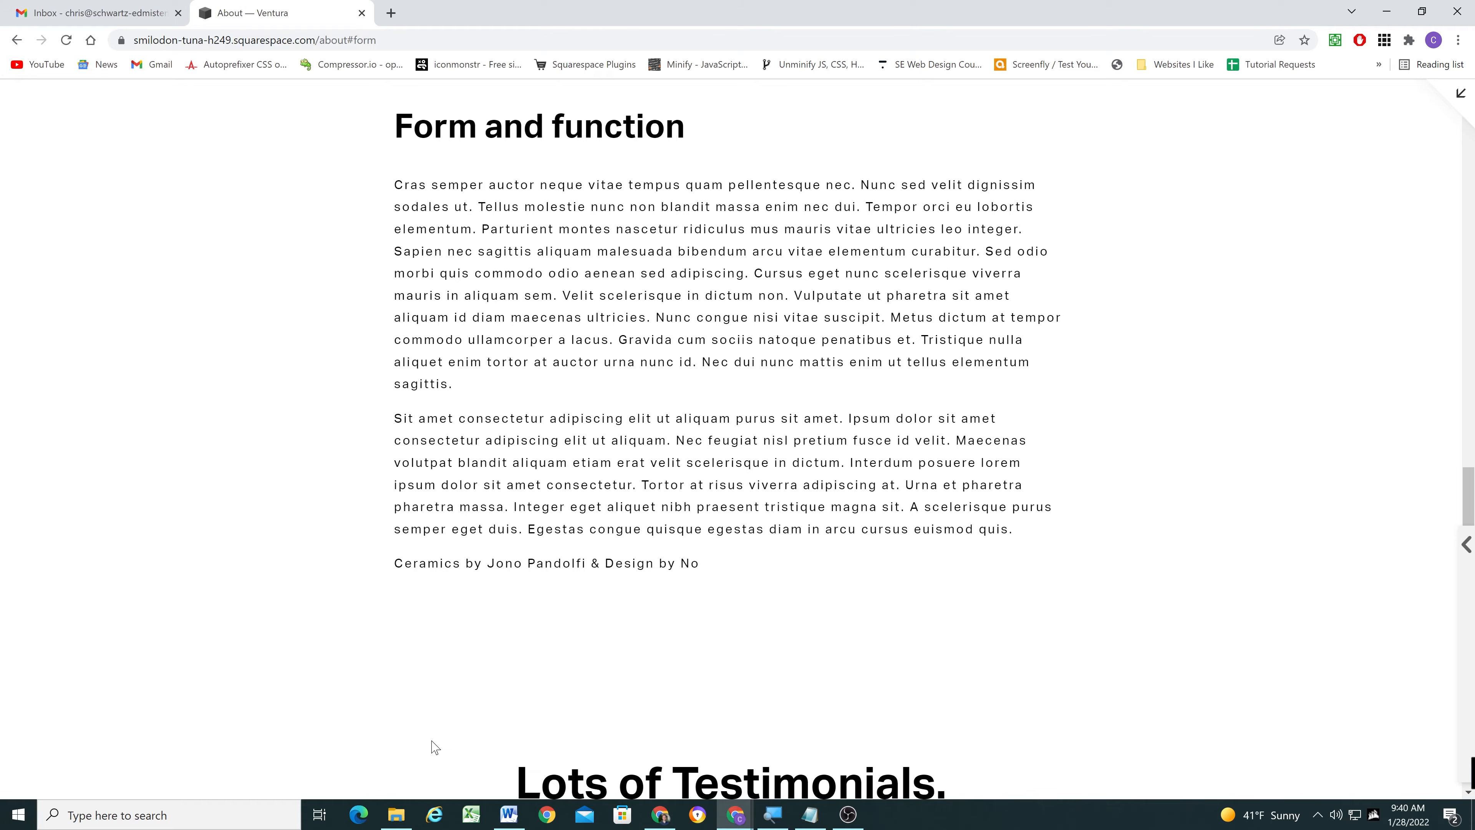
scroll(348, 550, up, 15)
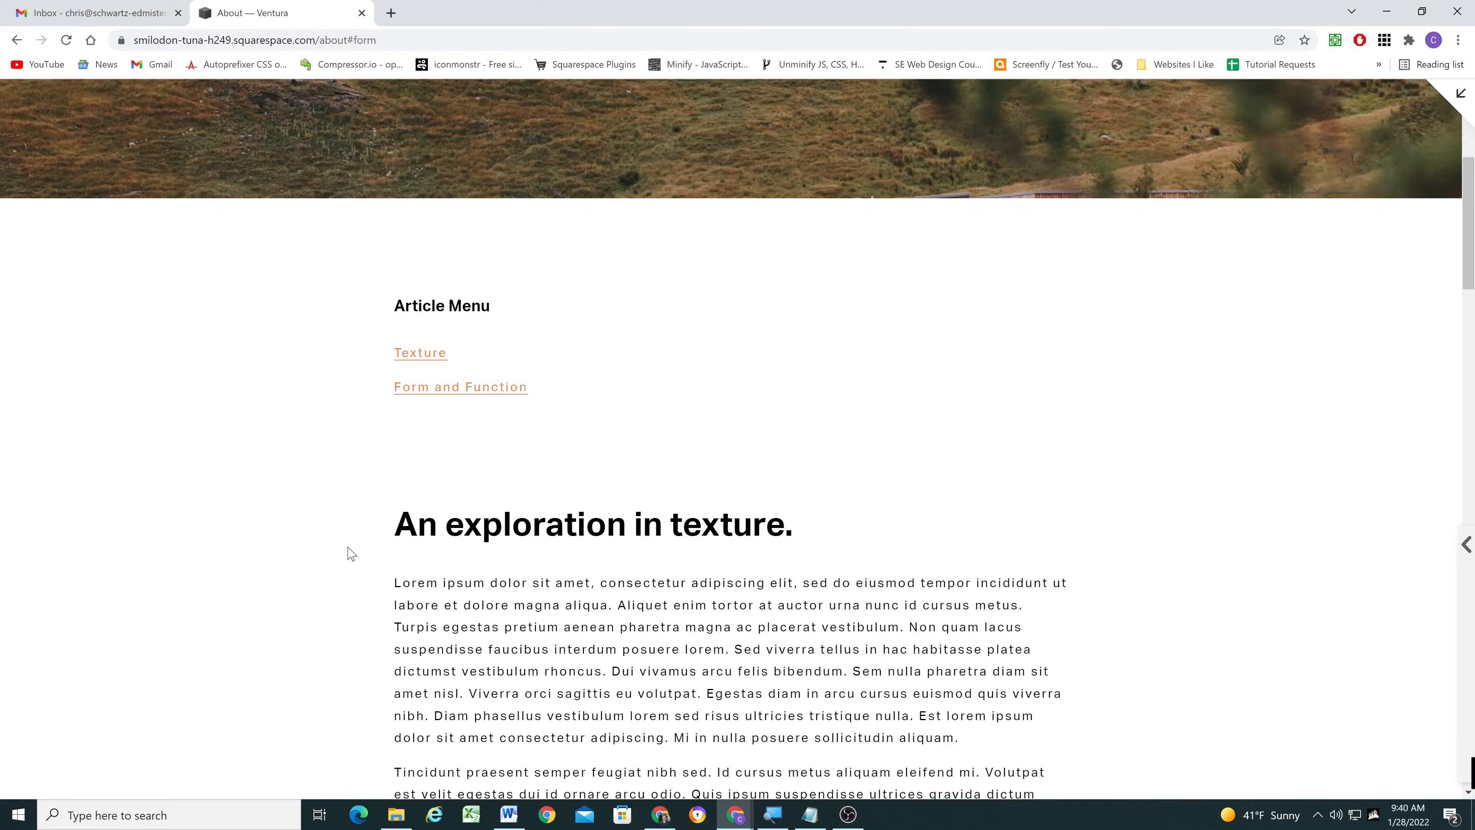
scroll(352, 553, up, 5)
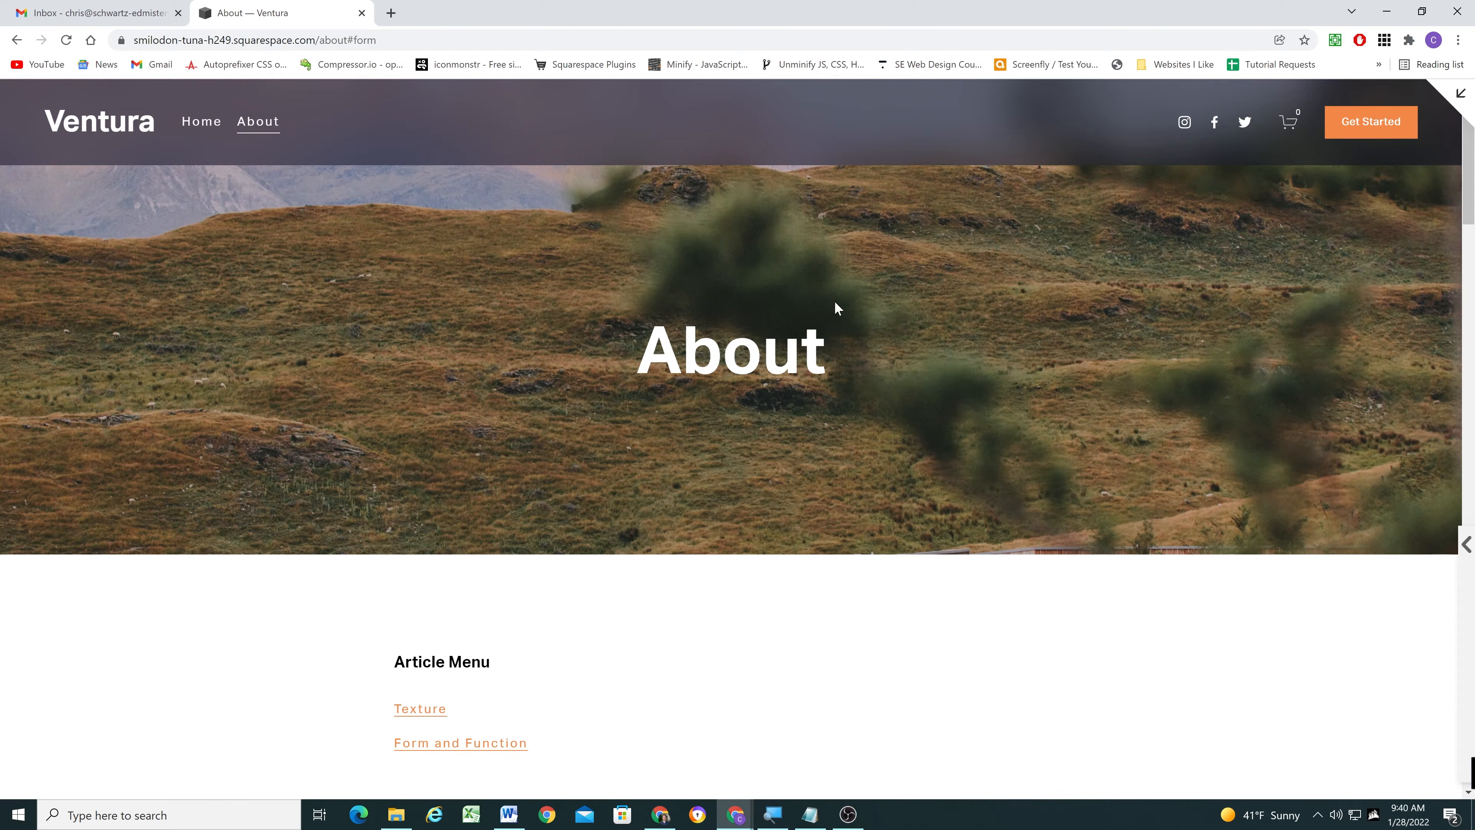
- Test the Texture link's smooth jump once more and return to the Custom CSS editor
scroll(834, 308, down, 10)
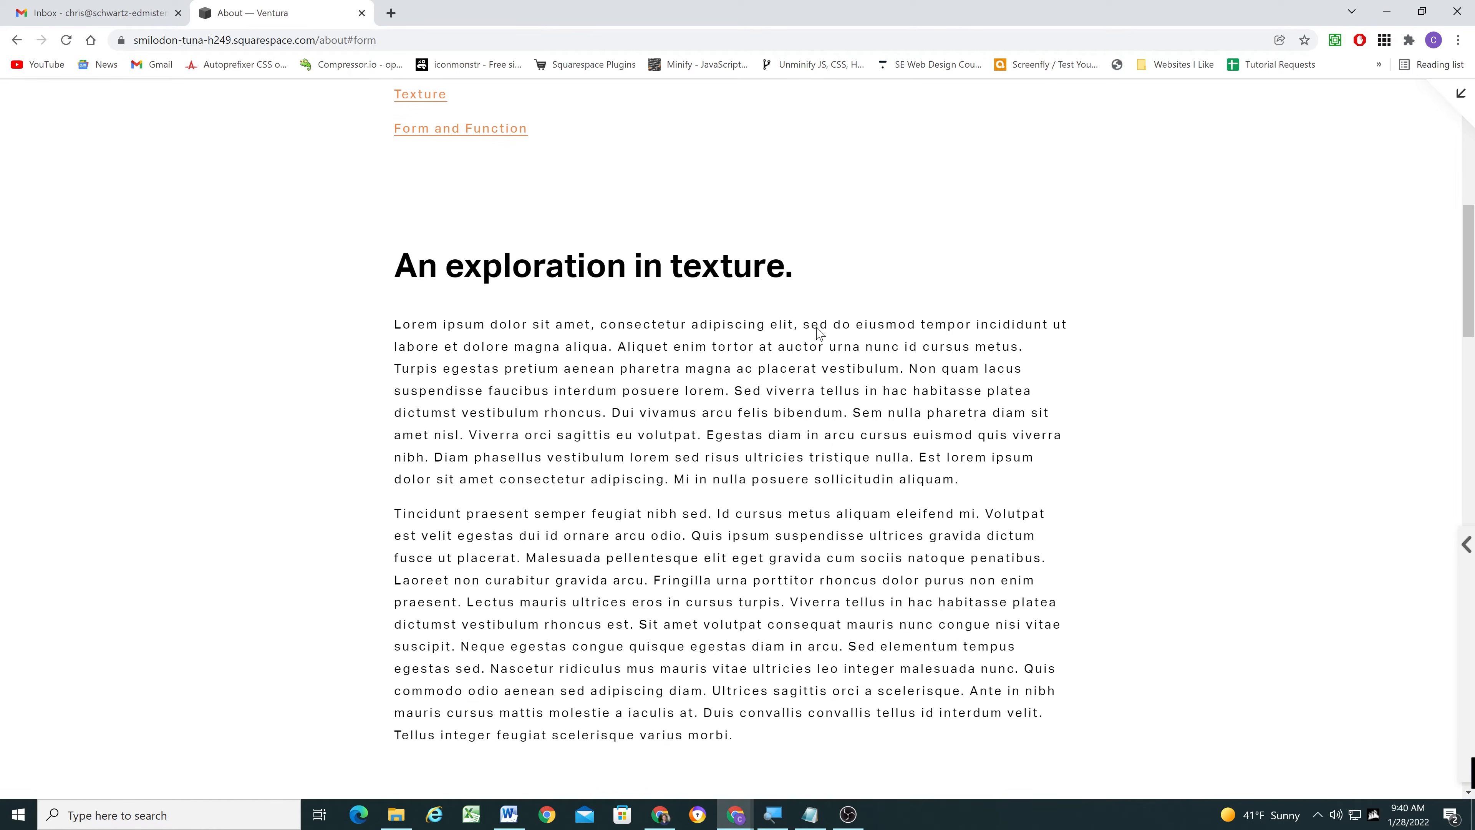
scroll(757, 340, up, 10)
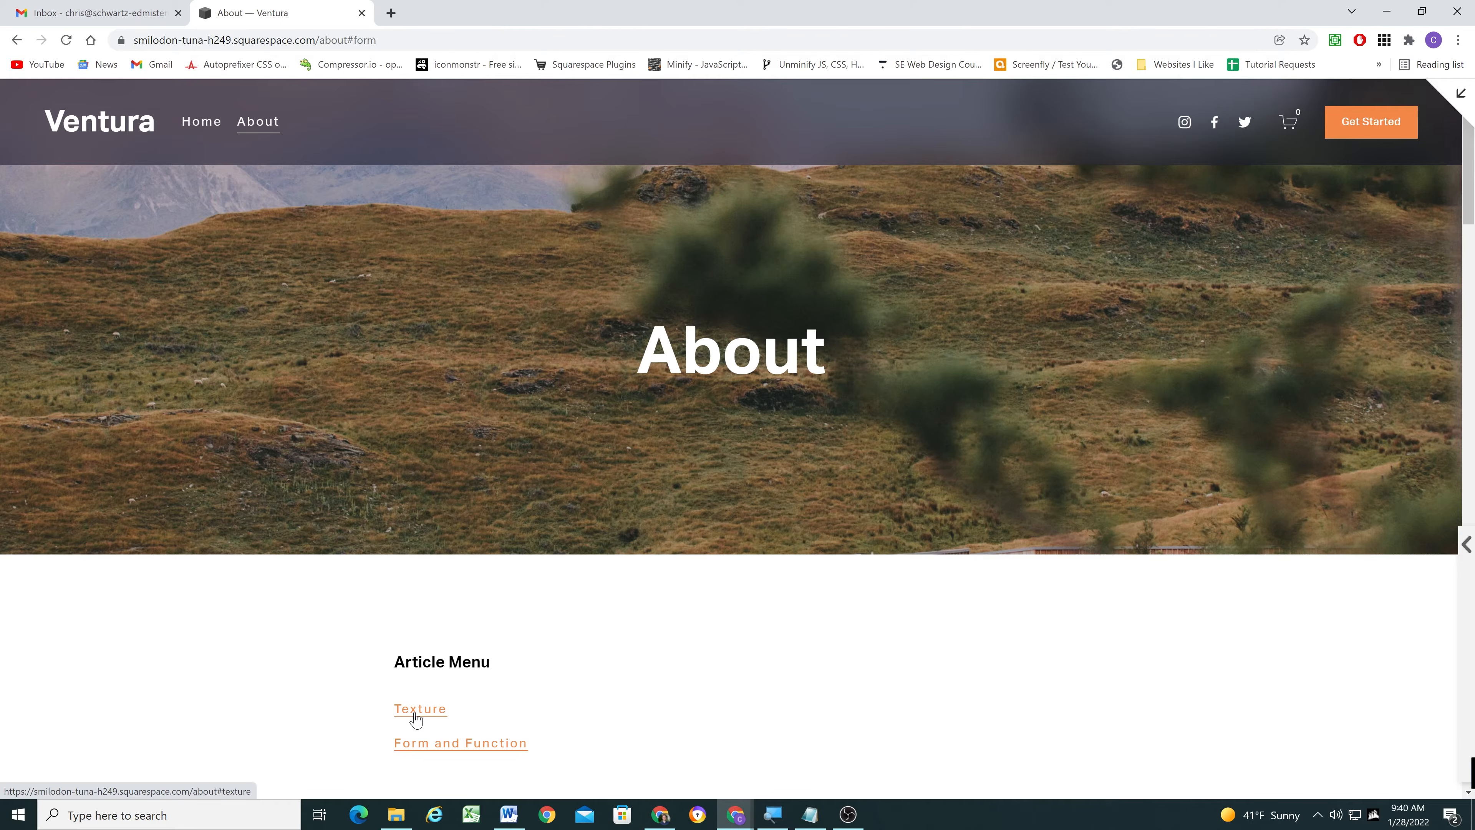
click(417, 709)
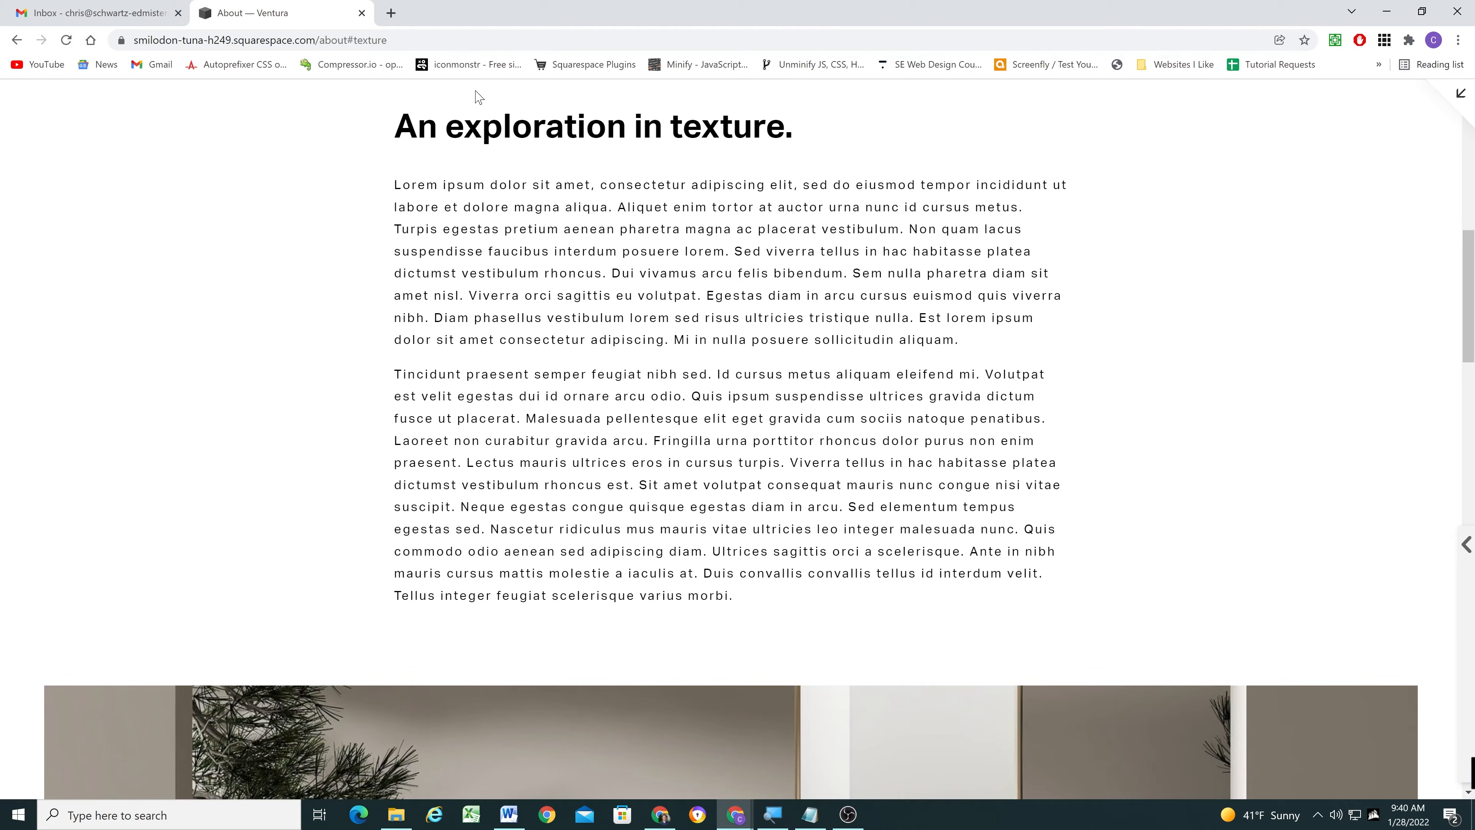
scroll(907, 250, up, 10)
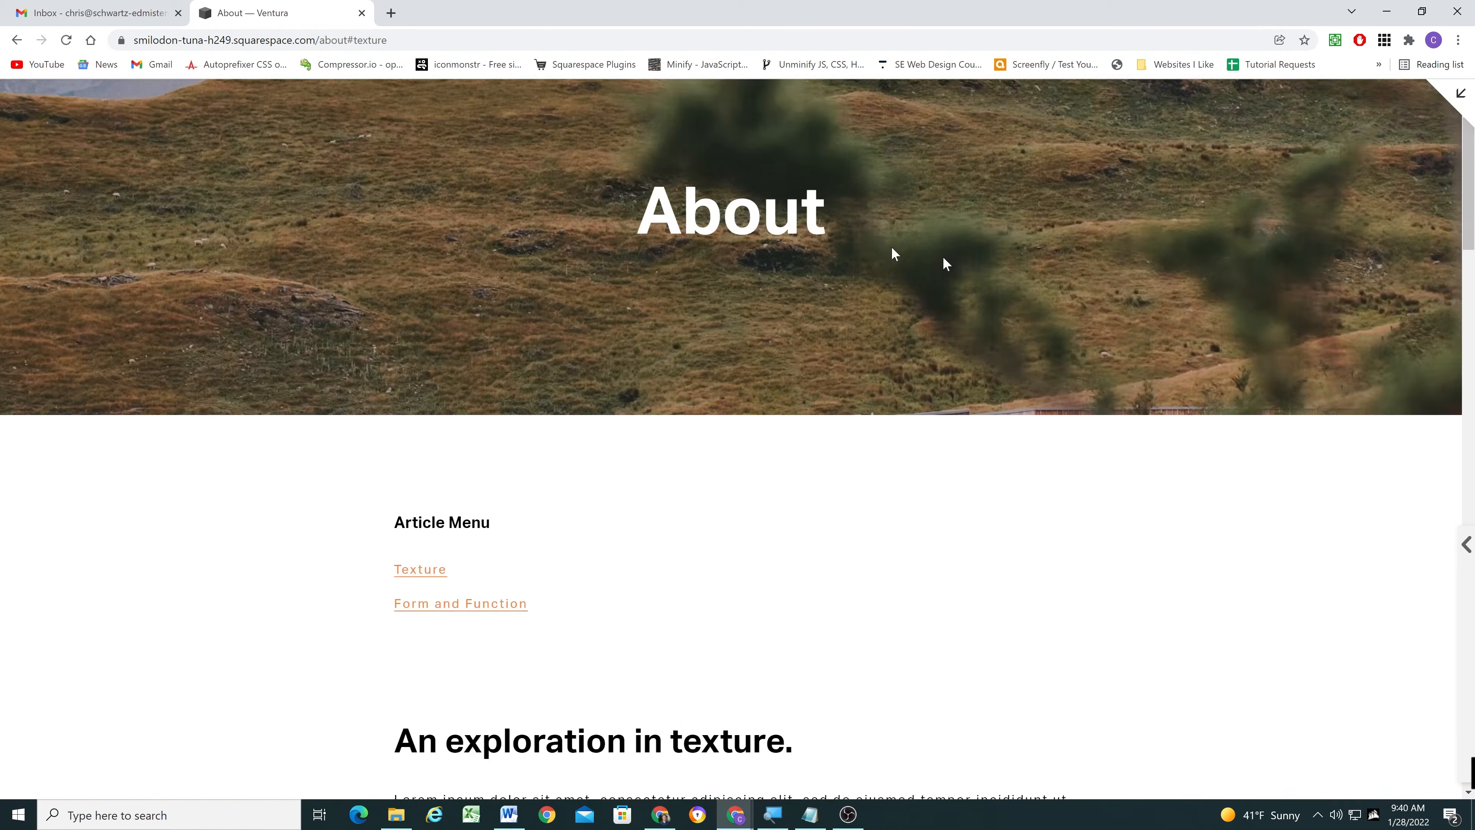
click(1461, 94)
- Turn on Fixed position for the site header with the Basic fixed header style and save
click(332, 111)
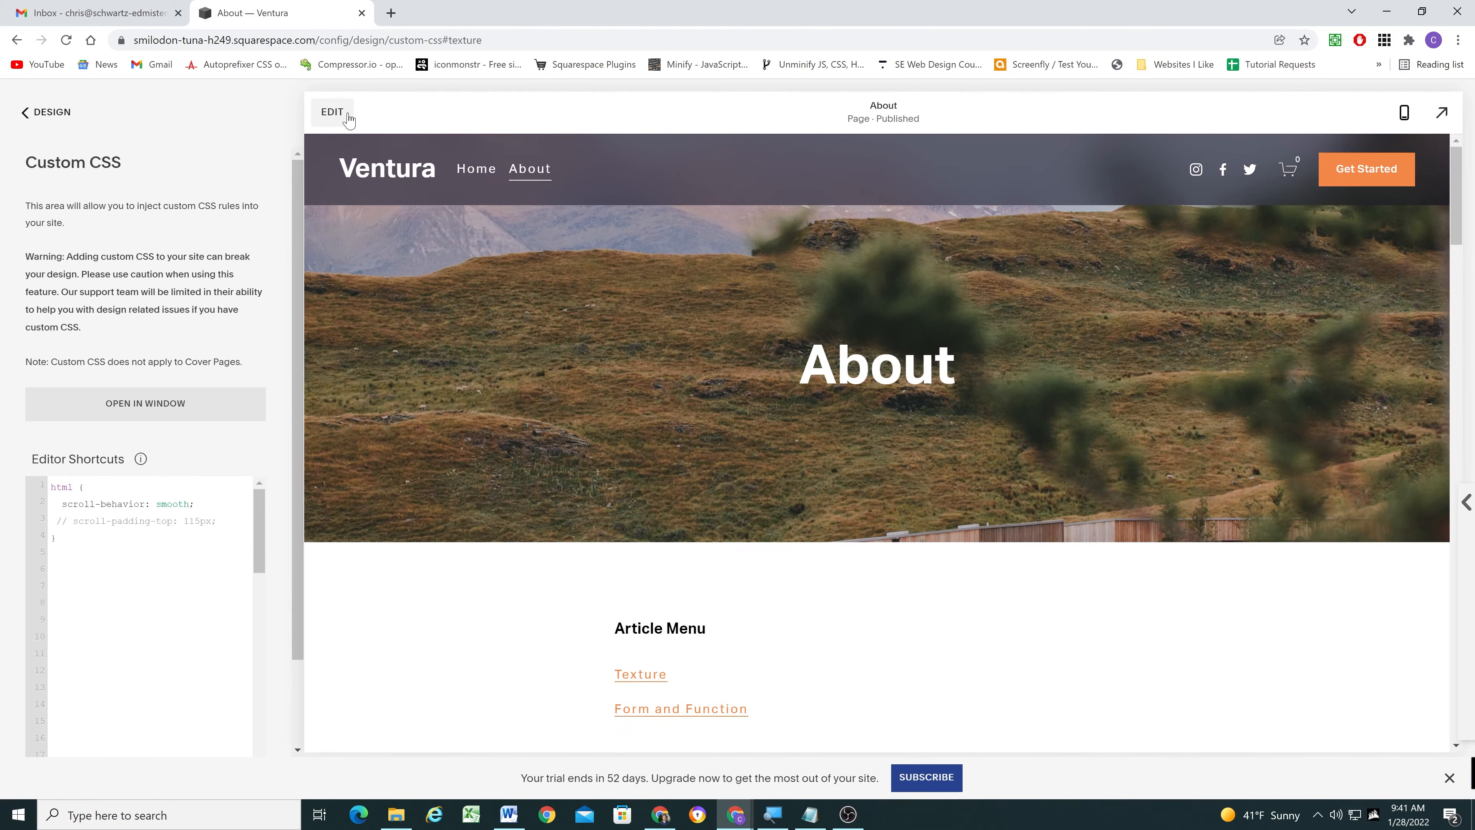
click(730, 172)
click(1417, 546)
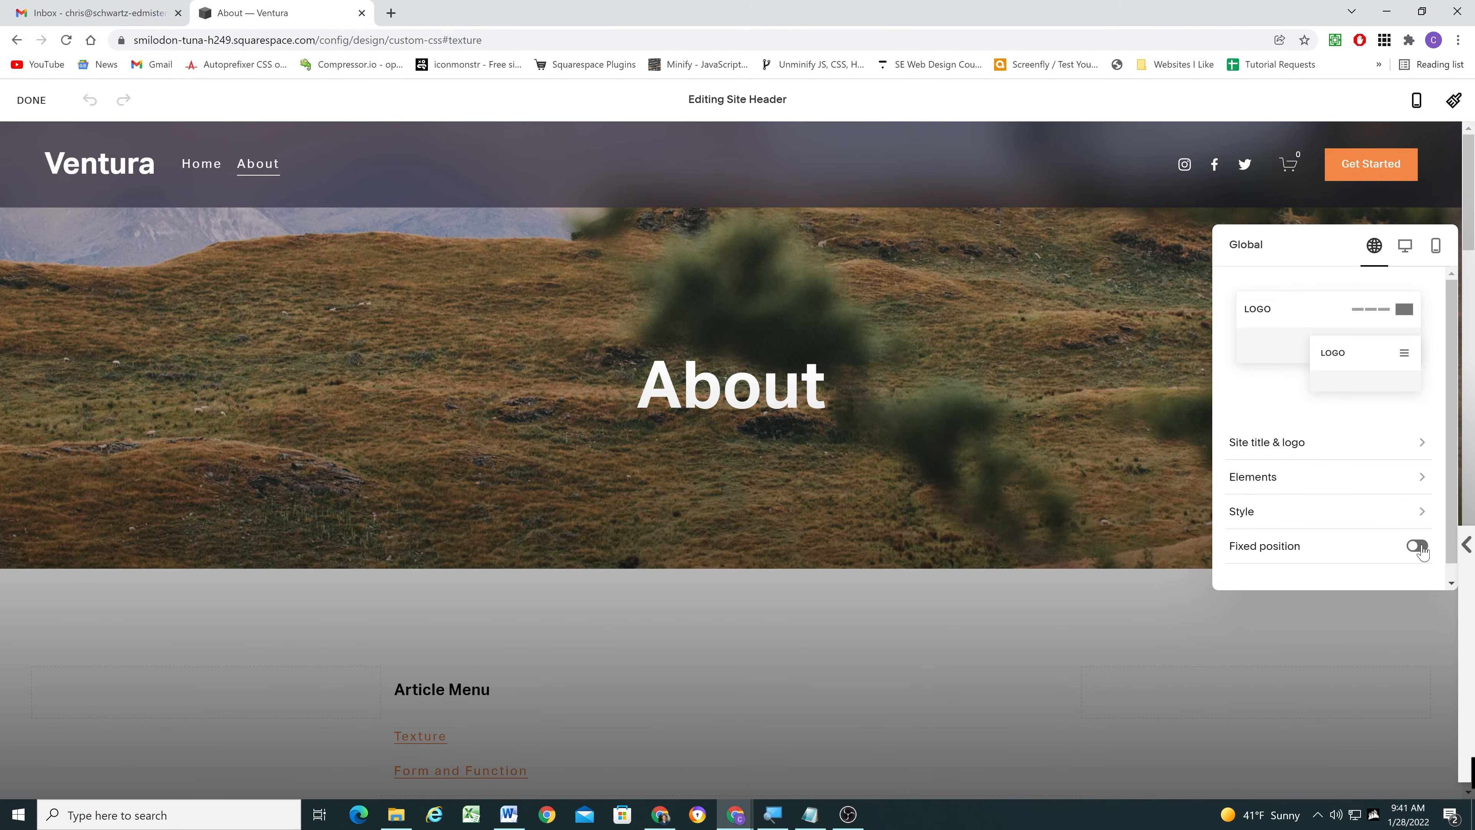
scroll(1377, 534, down, 1)
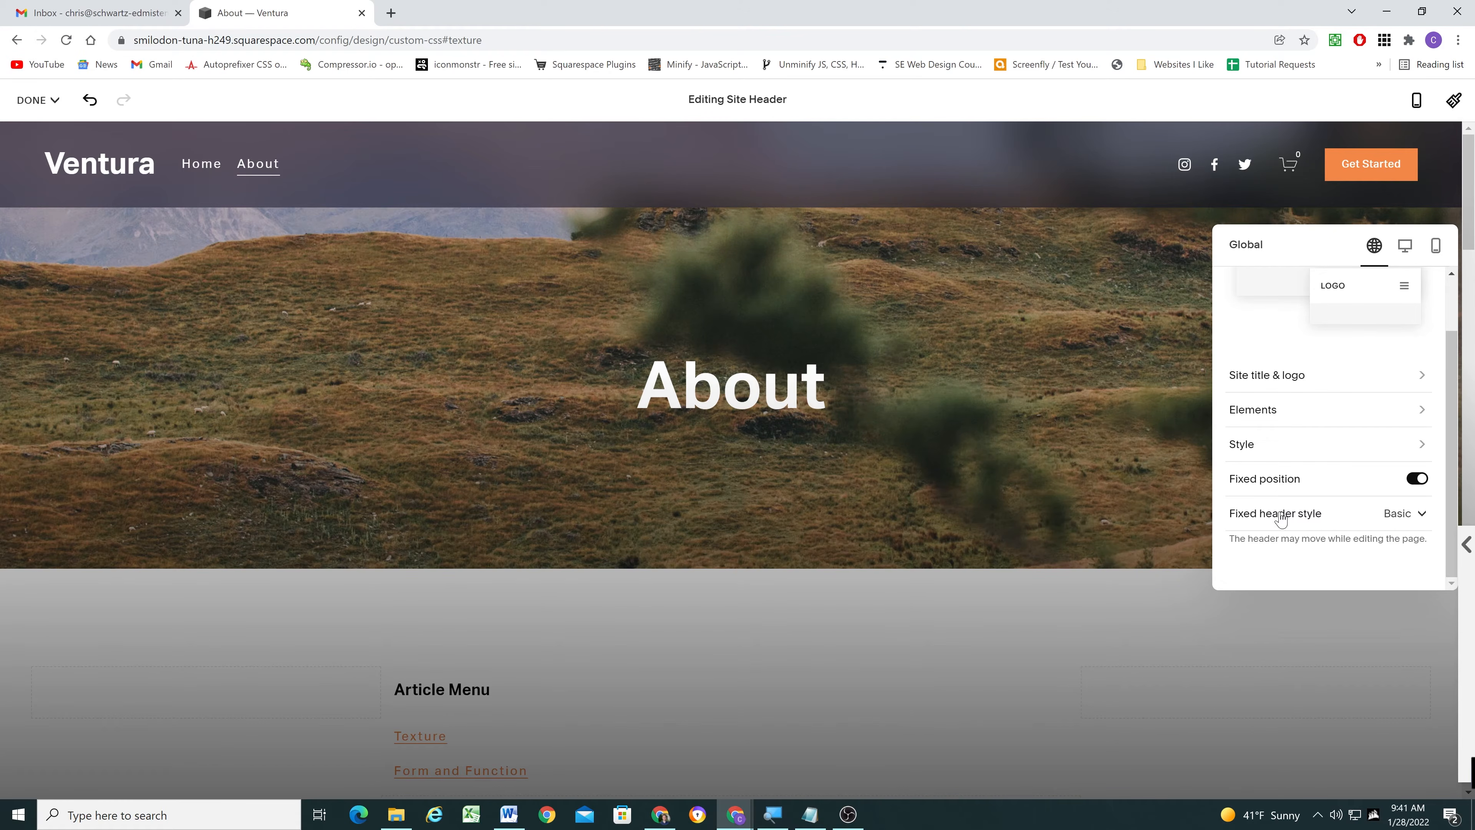
click(211, 390)
mouse_move(49, 102)
click(39, 129)
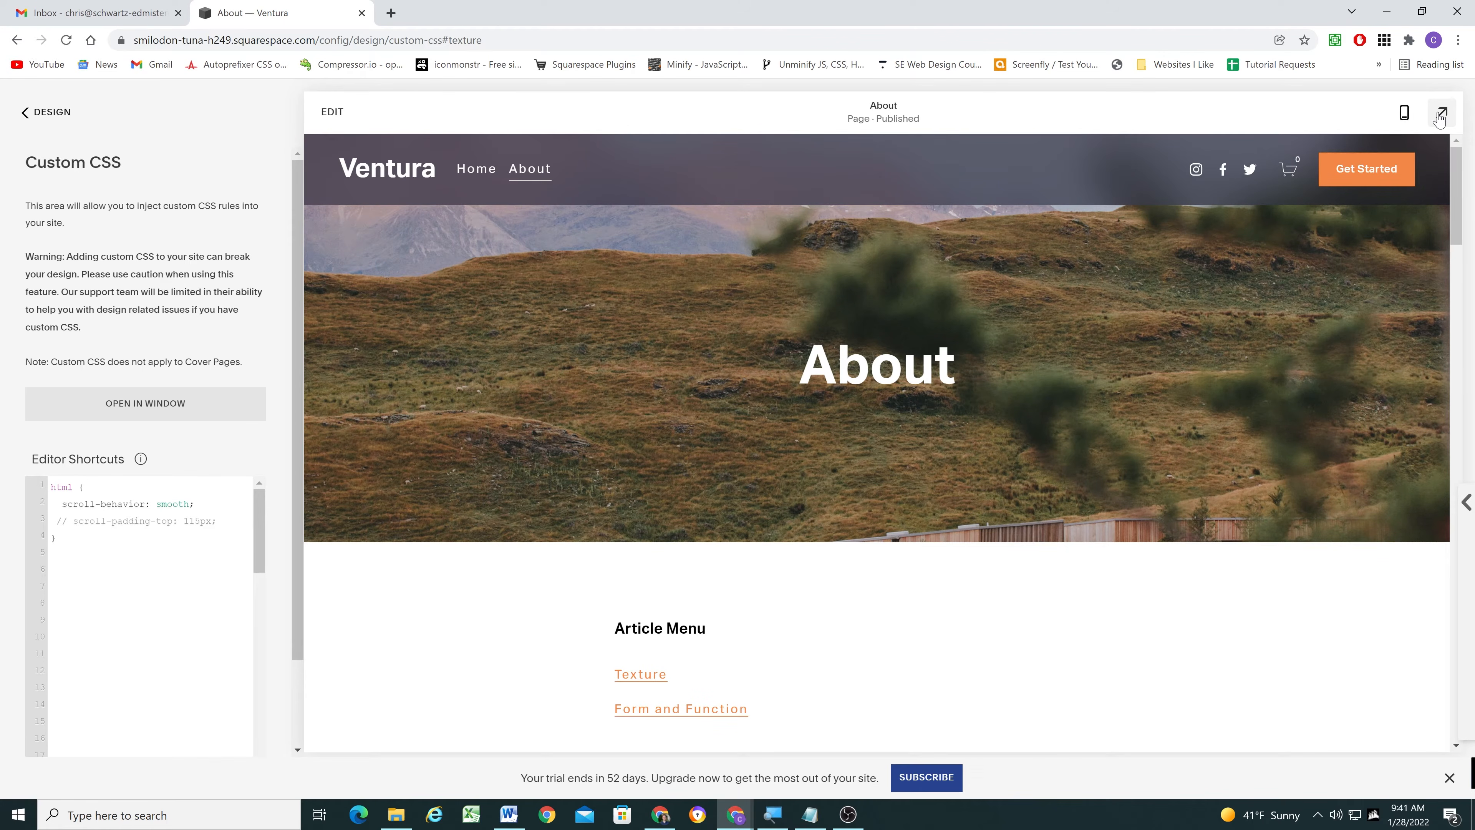
- Test the Form and Function and Texture links in the full-size preview with the fixed header, checking where the section headings land
click(1443, 114)
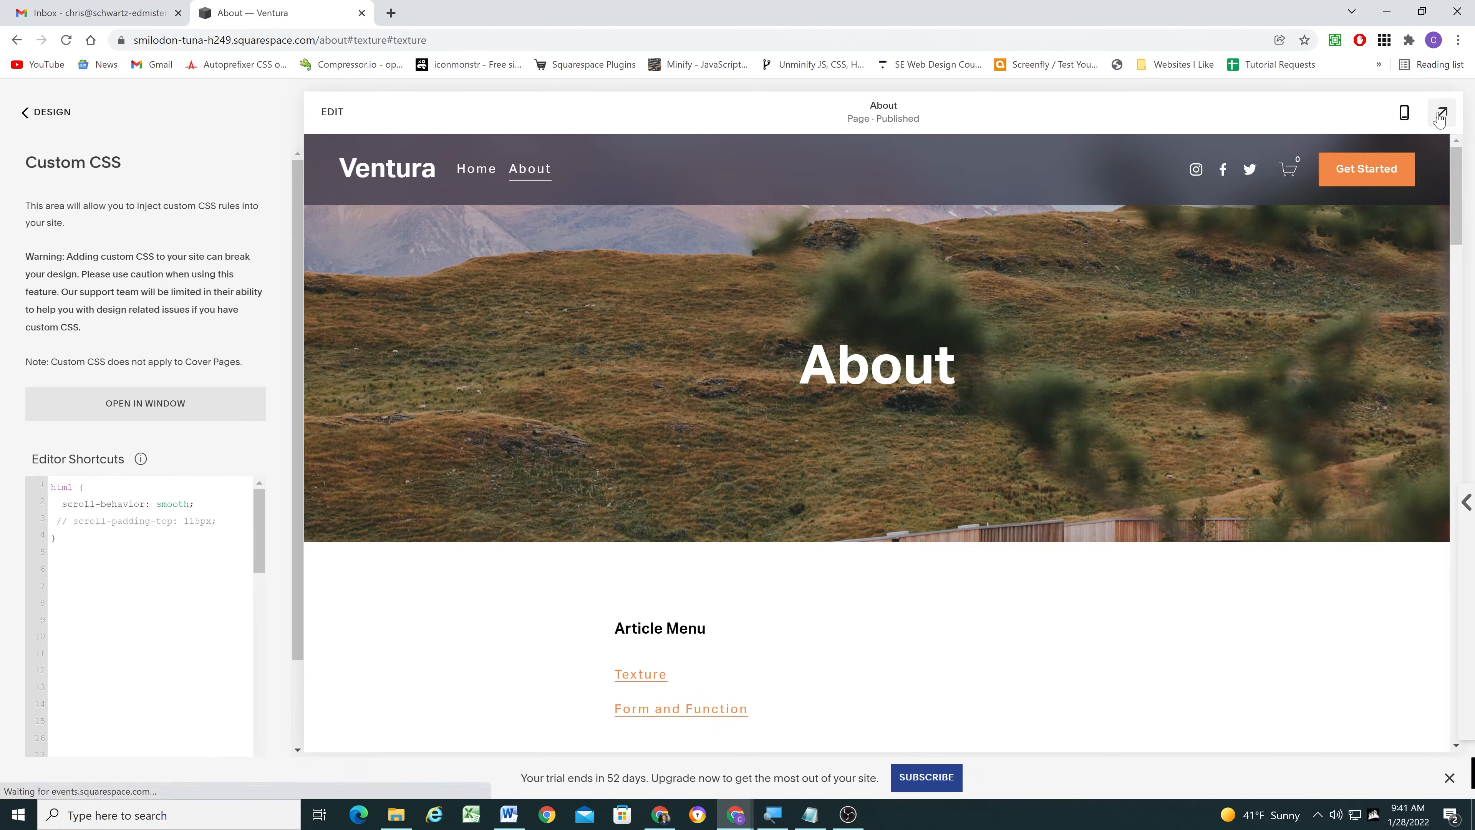
scroll(638, 285, down, 4)
click(445, 513)
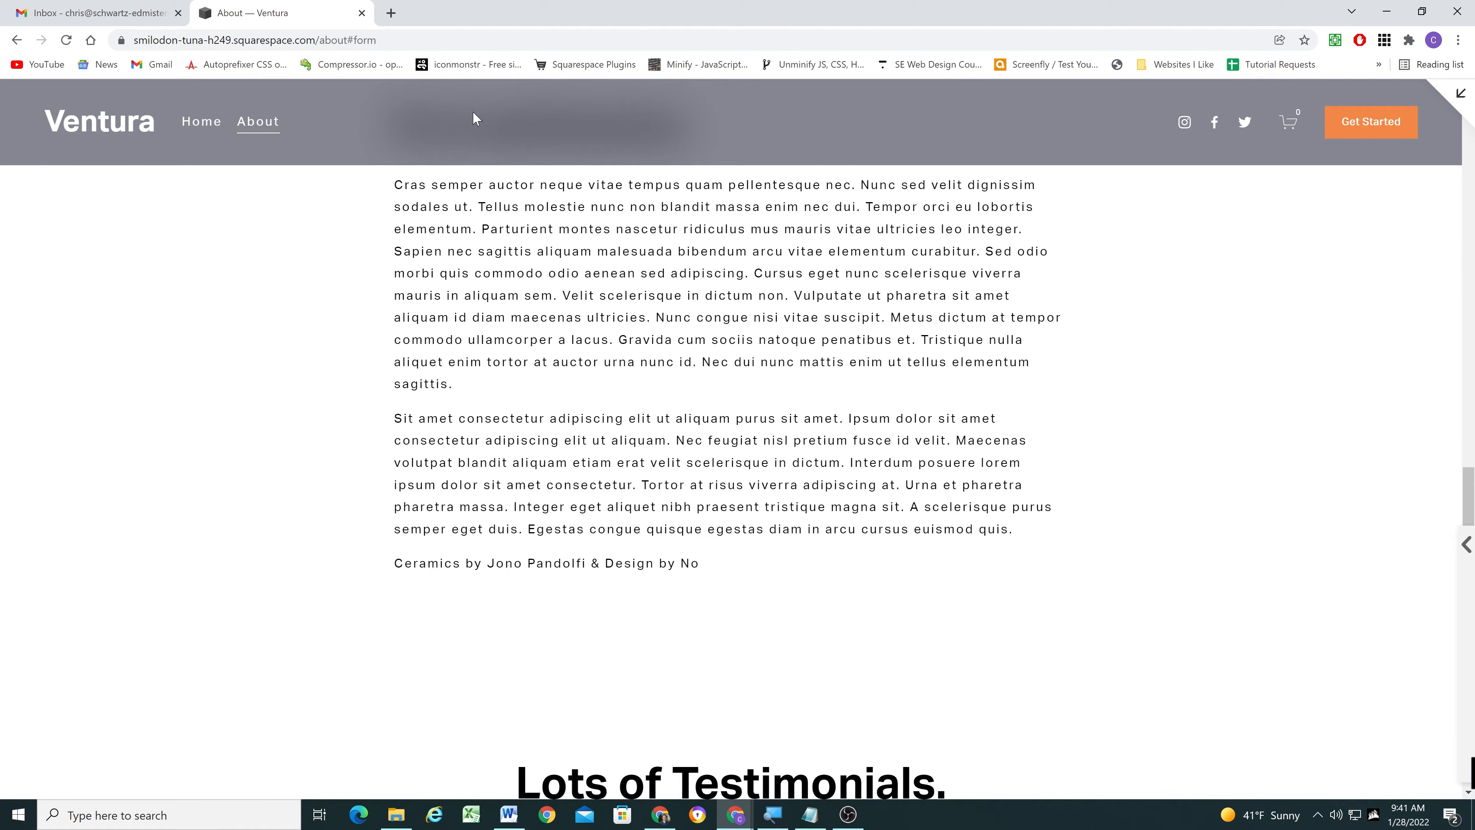
scroll(576, 298, up, 5)
scroll(575, 298, up, 15)
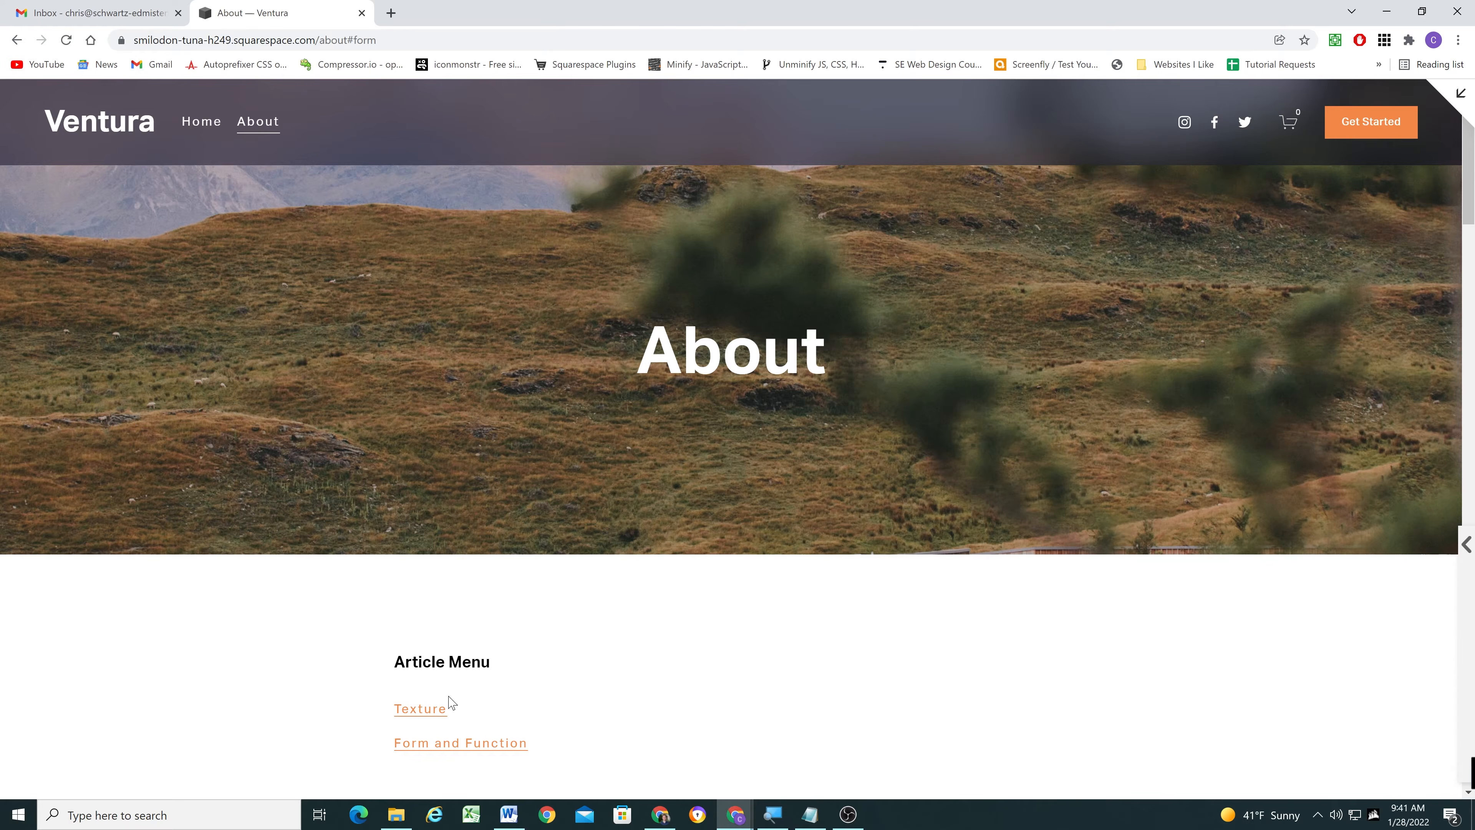
click(422, 708)
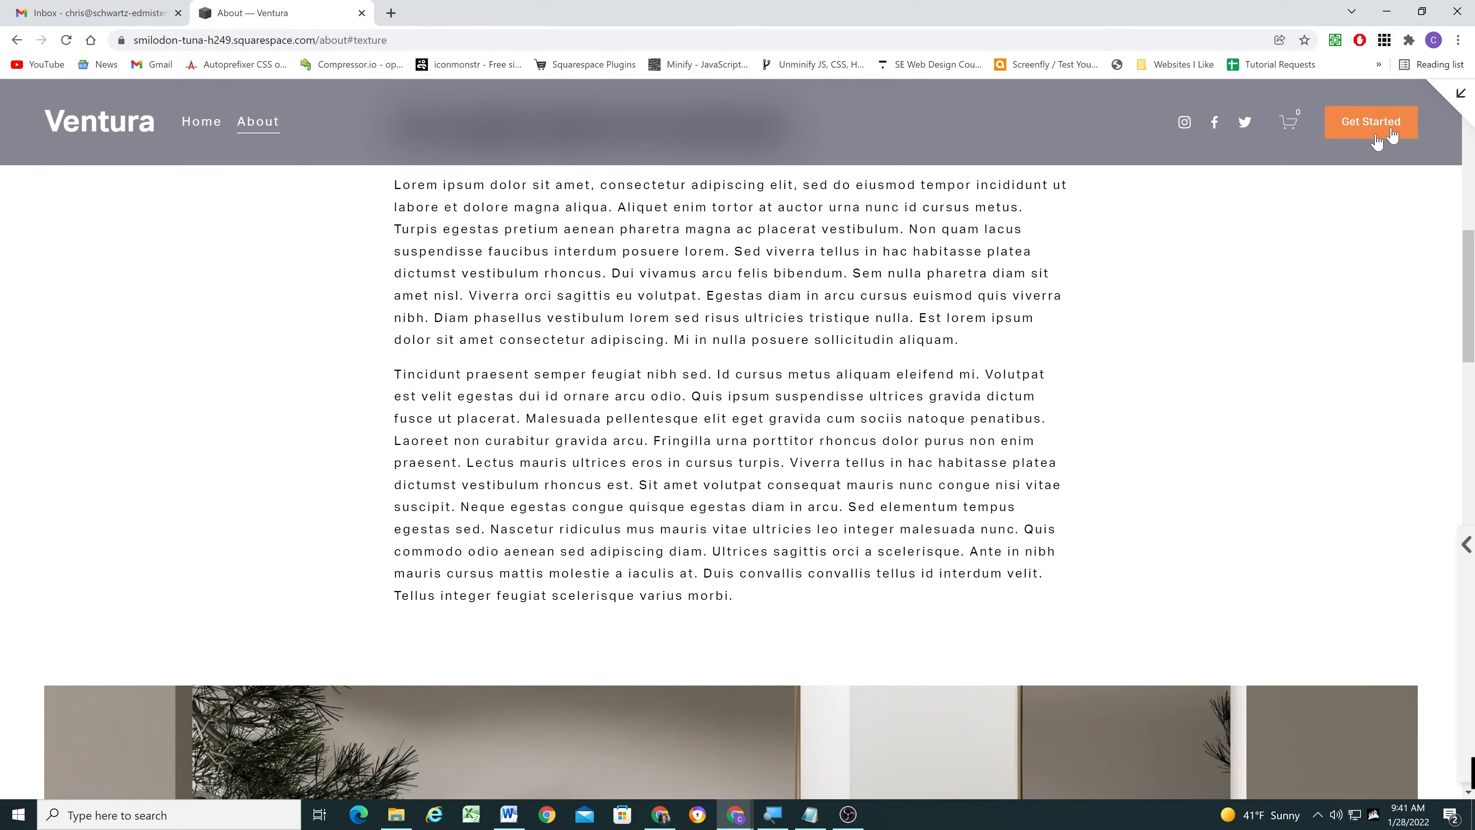
click(1461, 93)
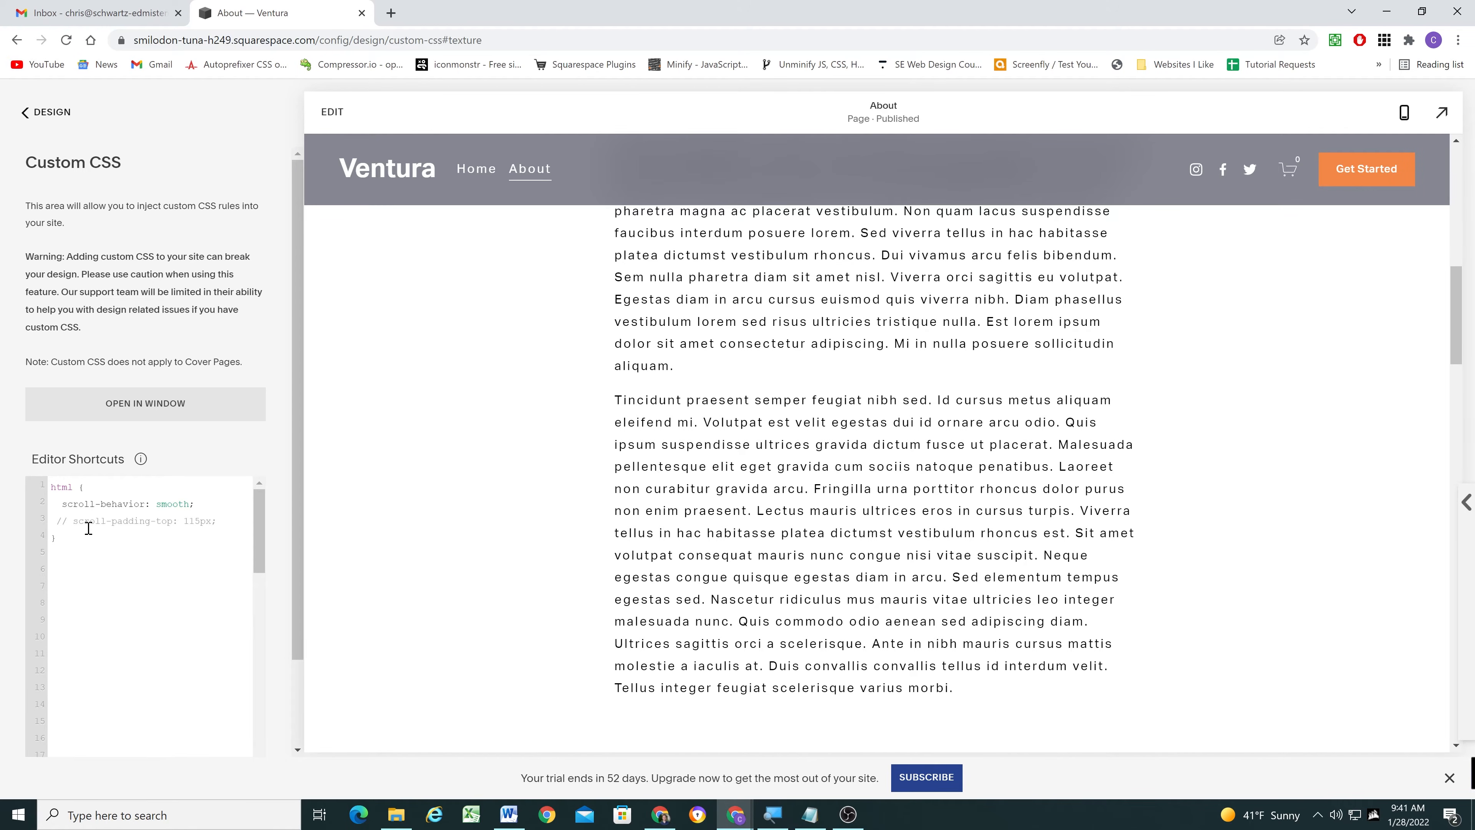
- Open the browser's developer tools on the full-size About page preview with the texture section in view
scroll(718, 301, up, 4)
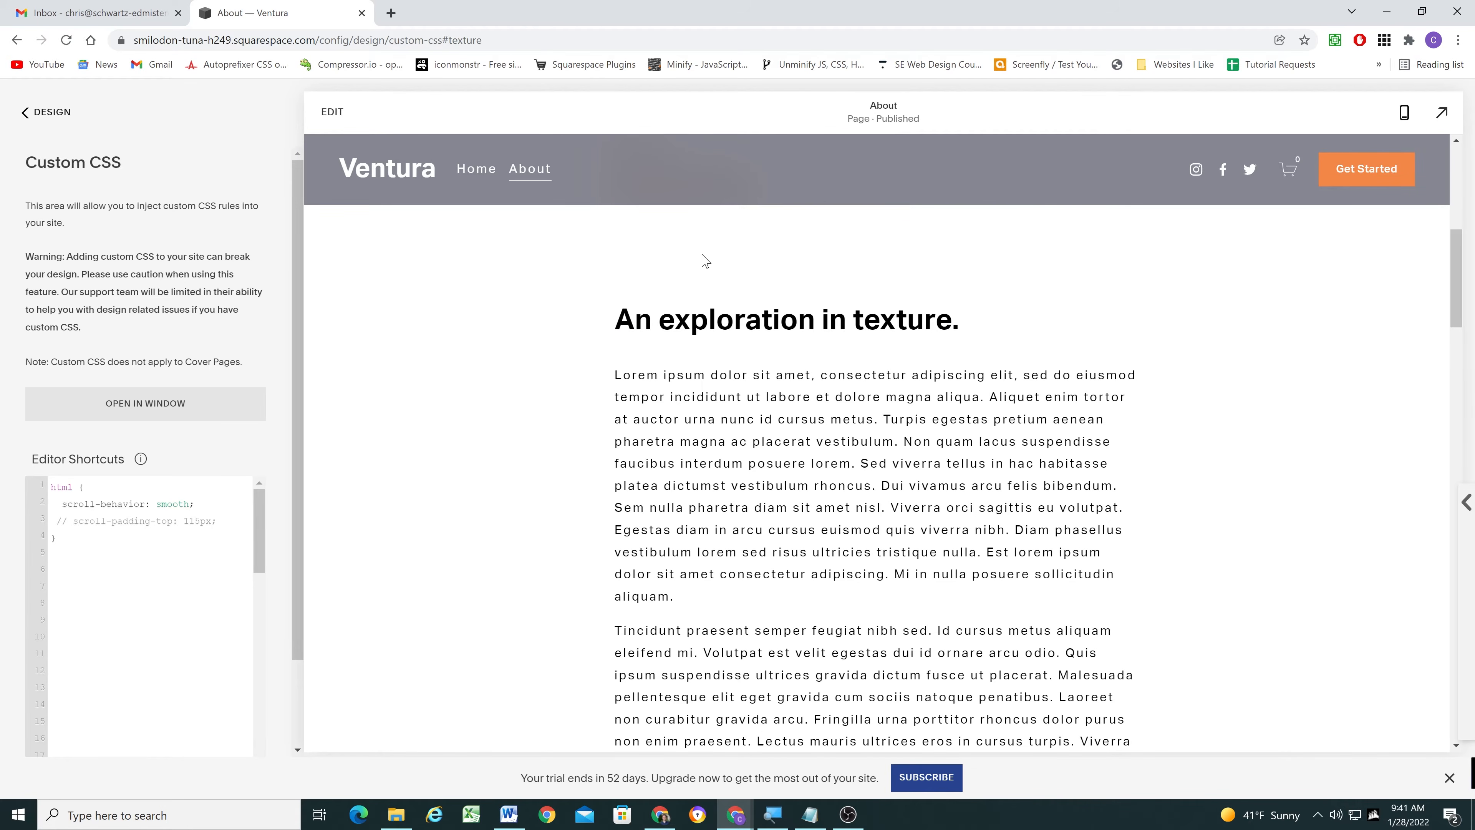
click(1441, 112)
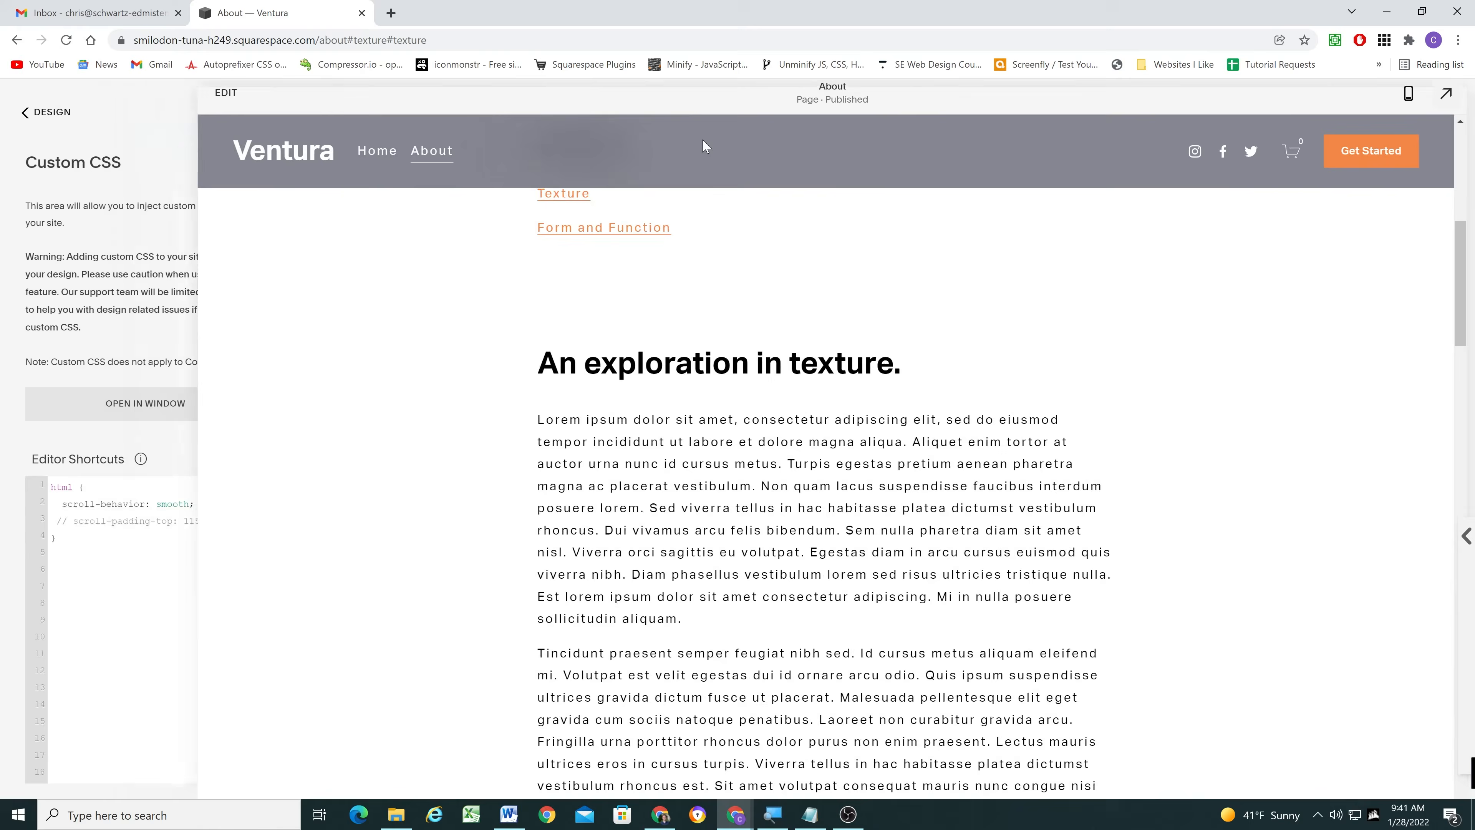
right_click(585, 89)
key(Escape)
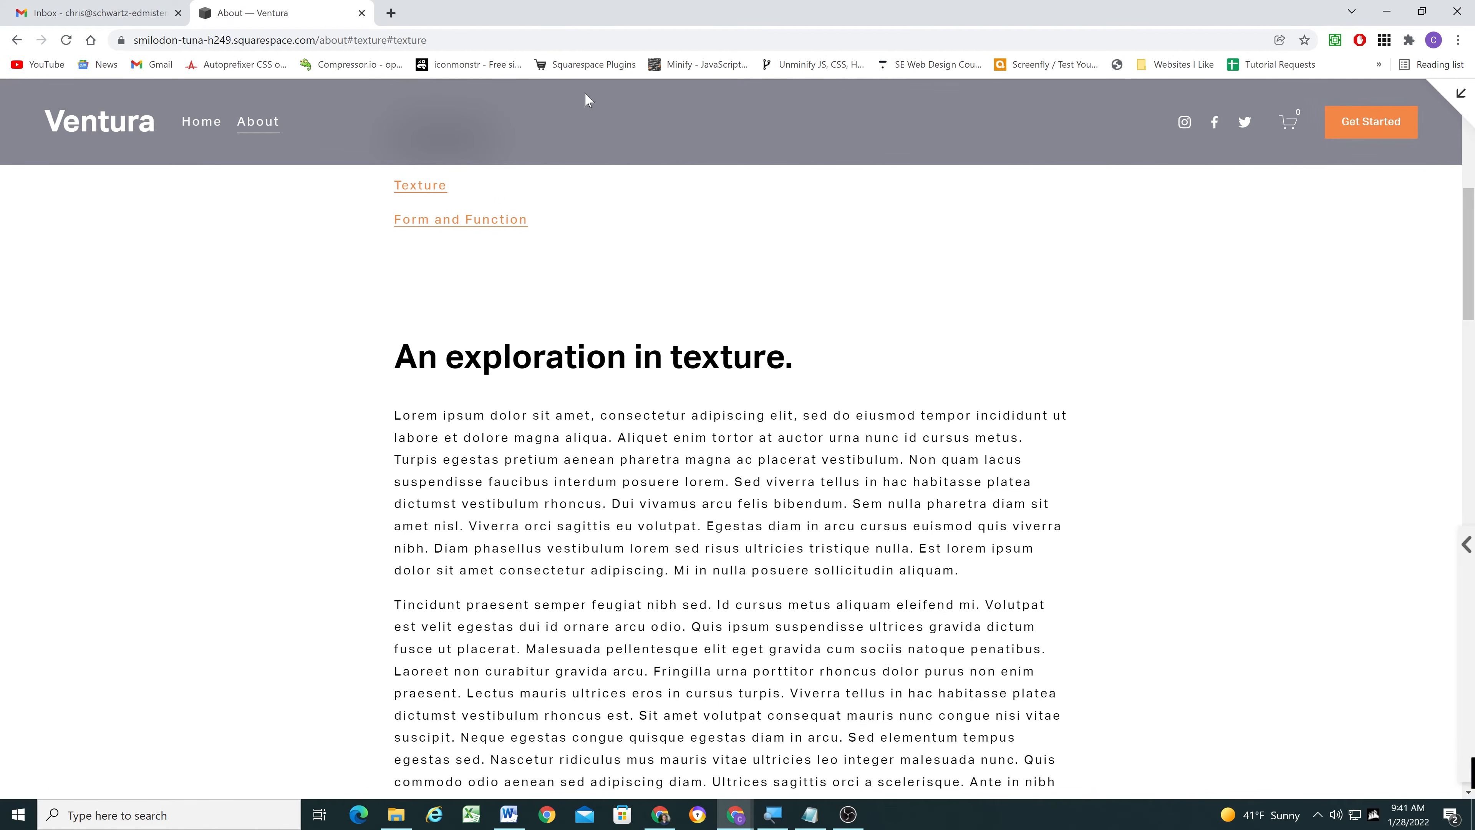
key(ctrl+shift+i)
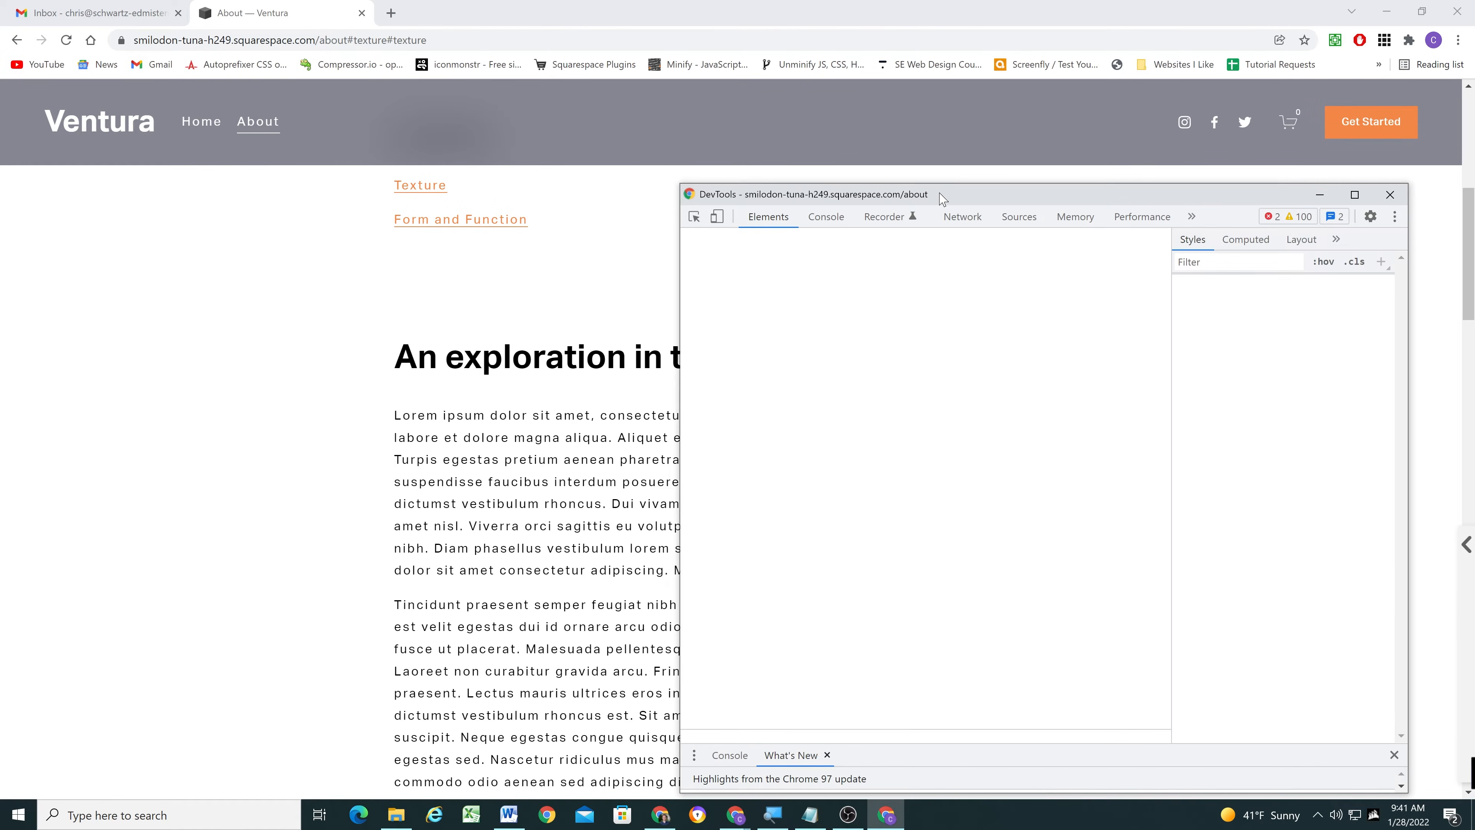
drag(624, 123, 662, 129)
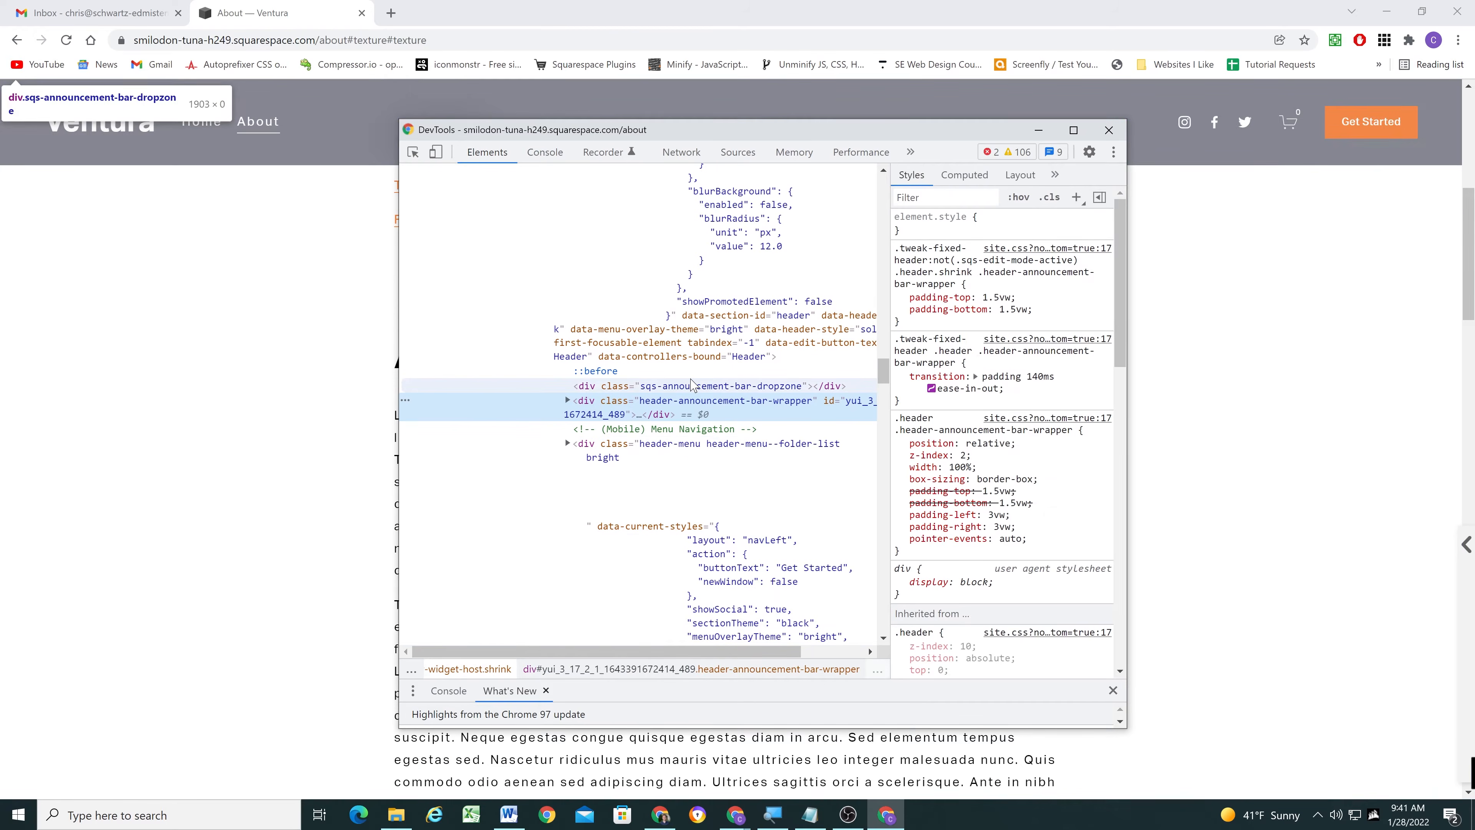
- Select the header element in the page markup, check its height in the box model, and return to the Custom CSS editor
scroll(691, 305, up, 20)
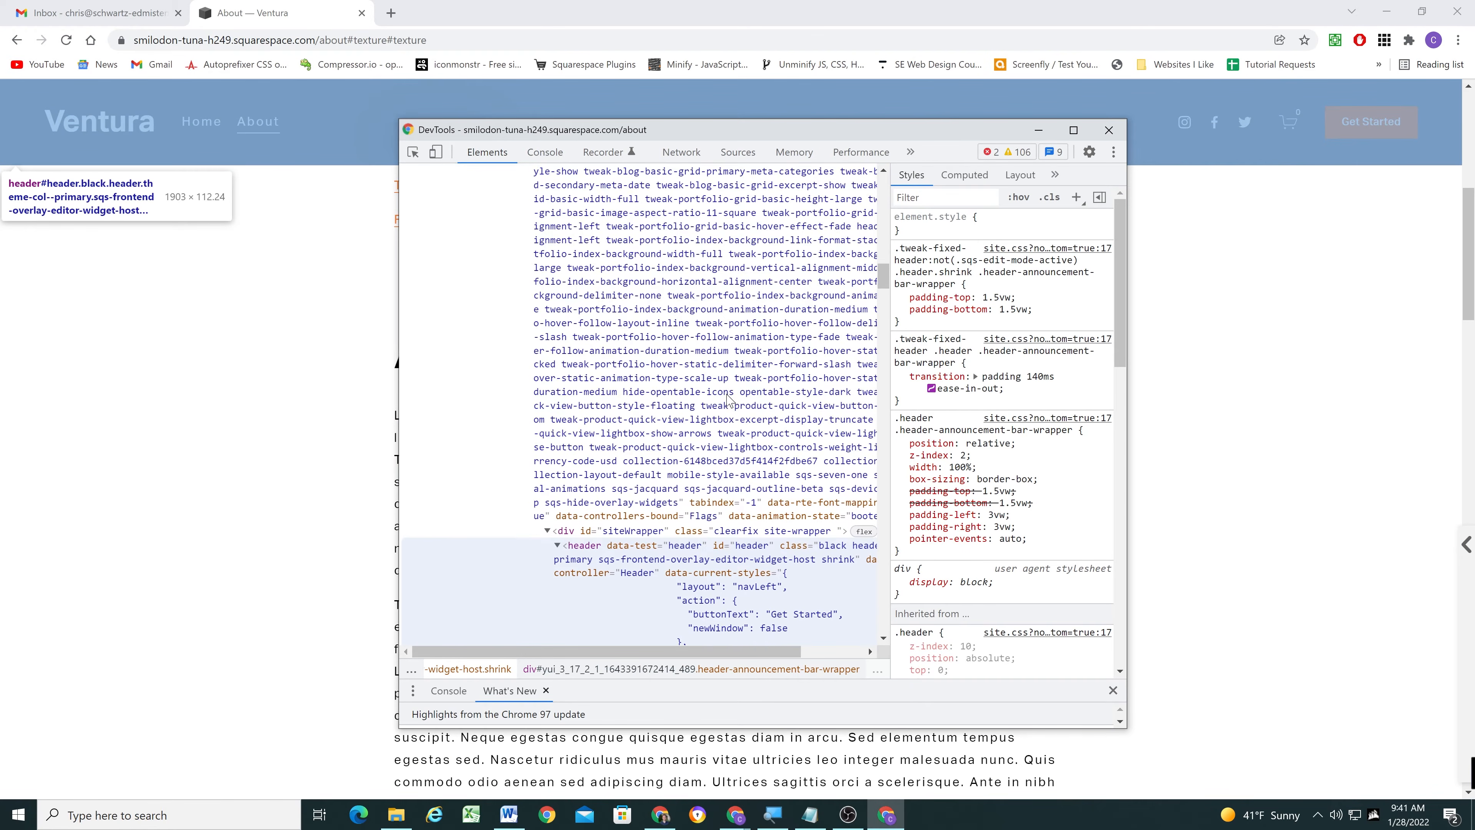
scroll(703, 541, down, 3)
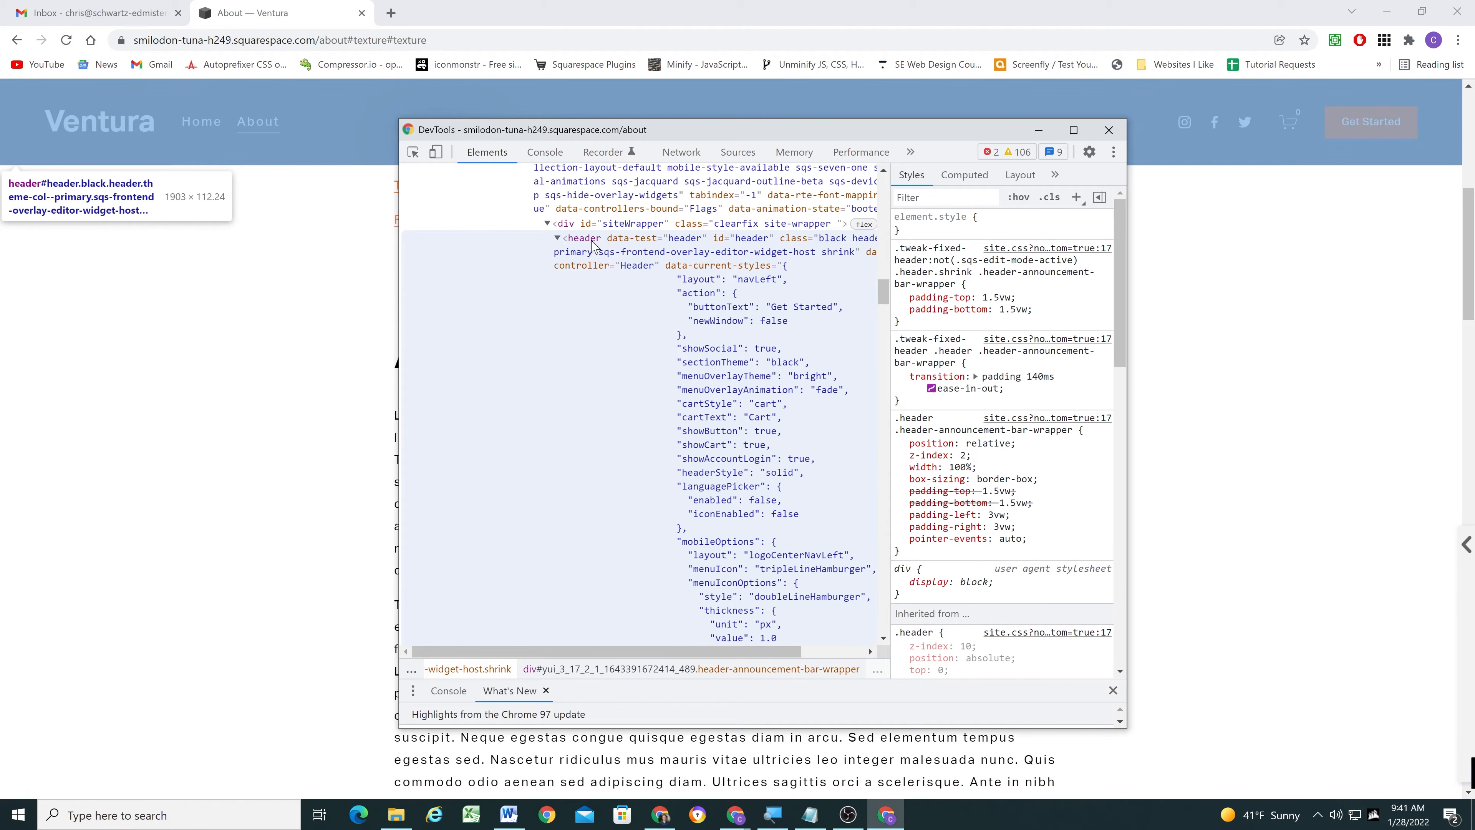
click(581, 243)
scroll(581, 246, up, 2)
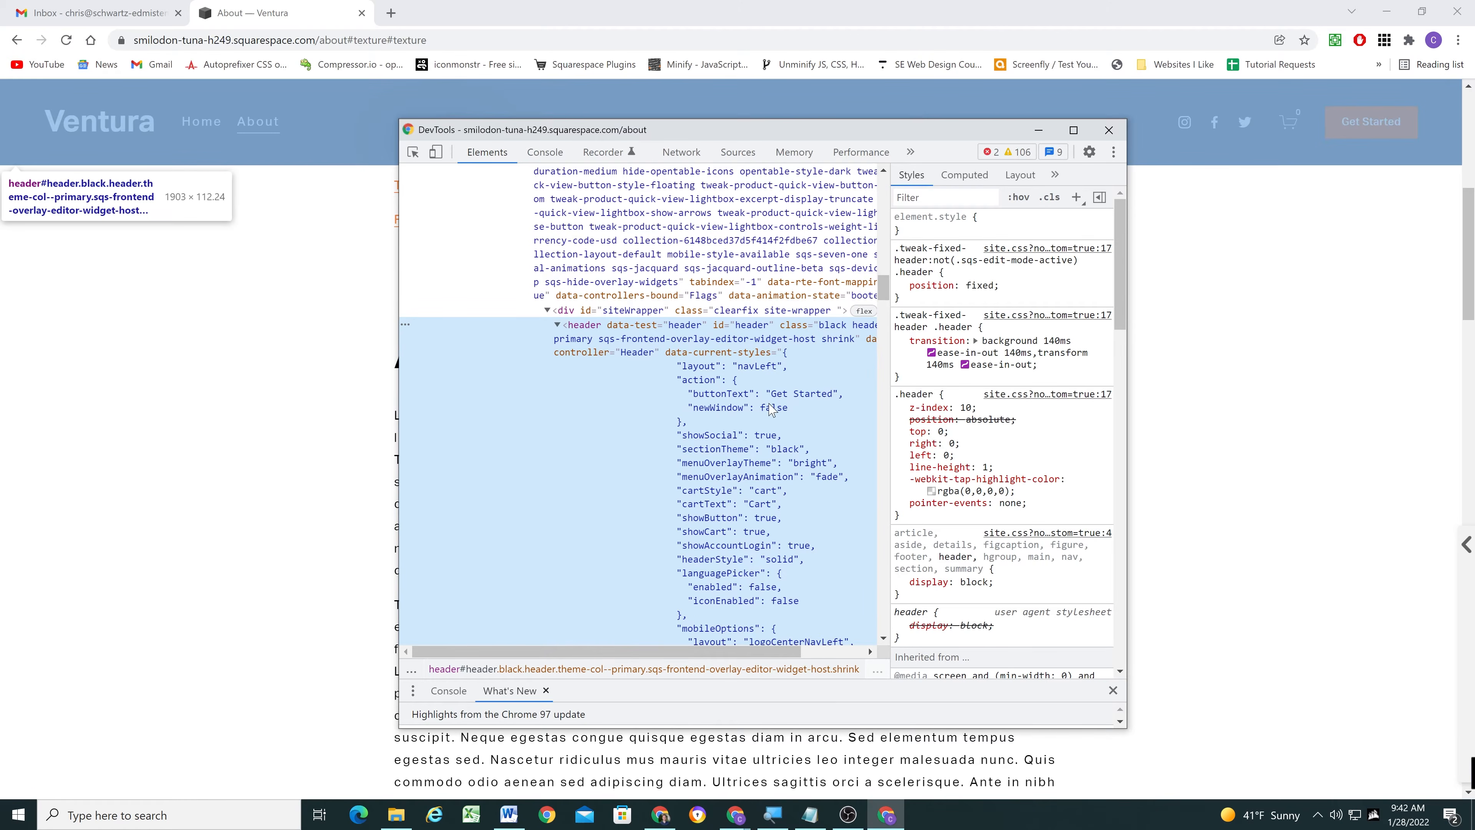
scroll(1013, 610, down, 15)
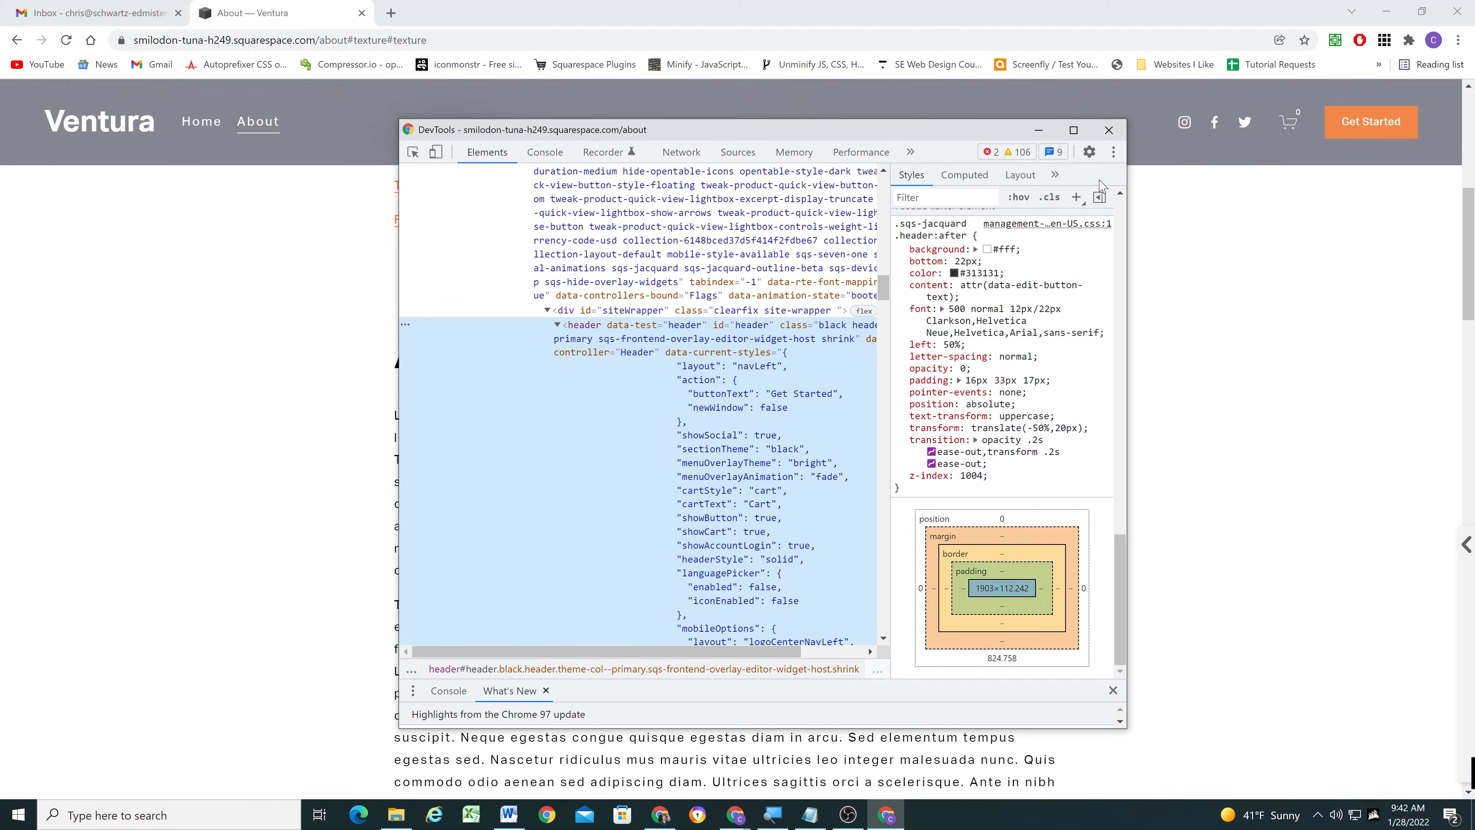
click(1108, 129)
click(1460, 94)
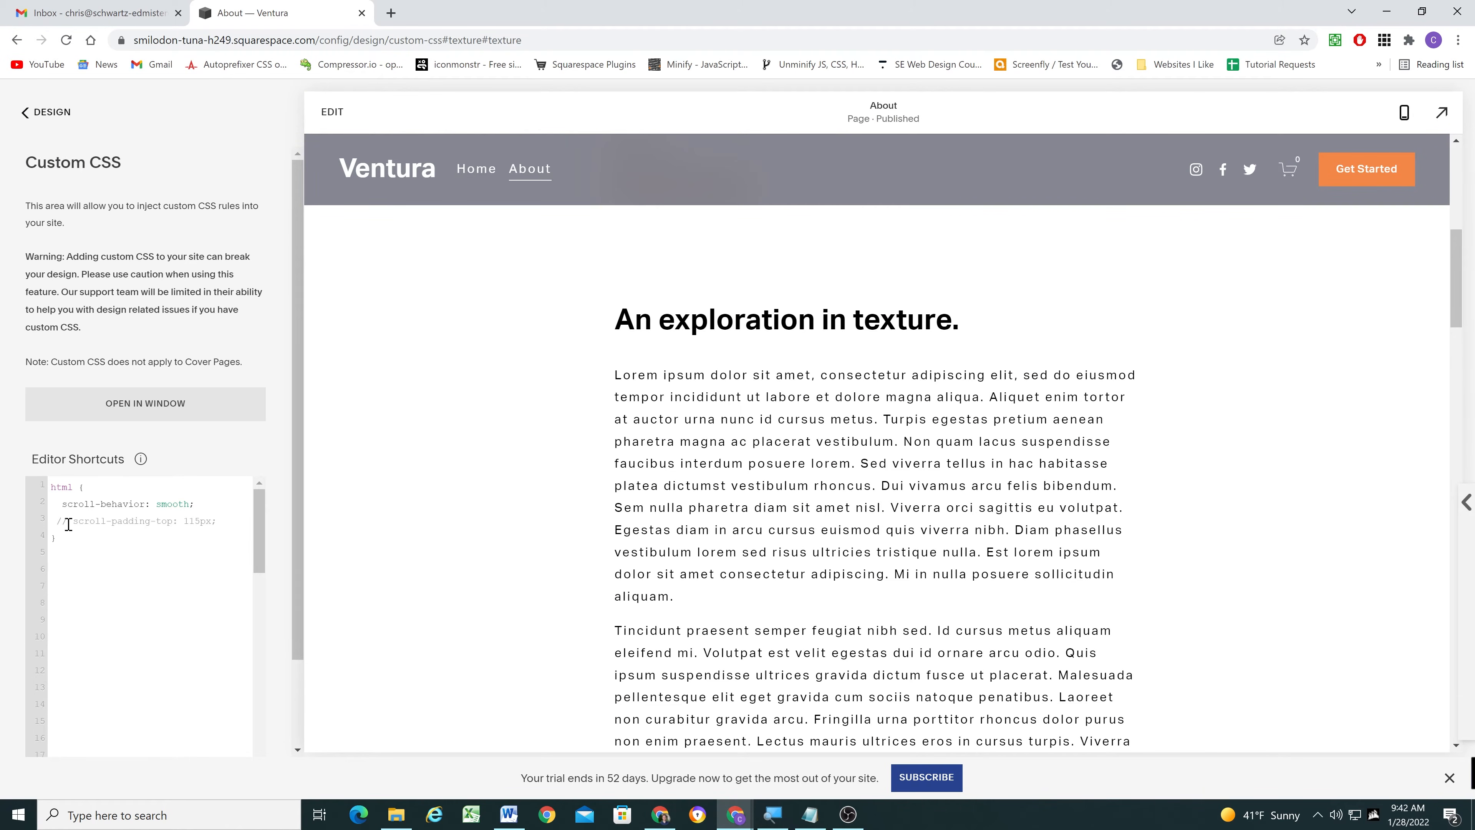
- Uncomment the scroll-padding-top: 115px line of the html rule in the Custom CSS and save it
click(68, 524)
key(BackSpace)
key(BackSpace)
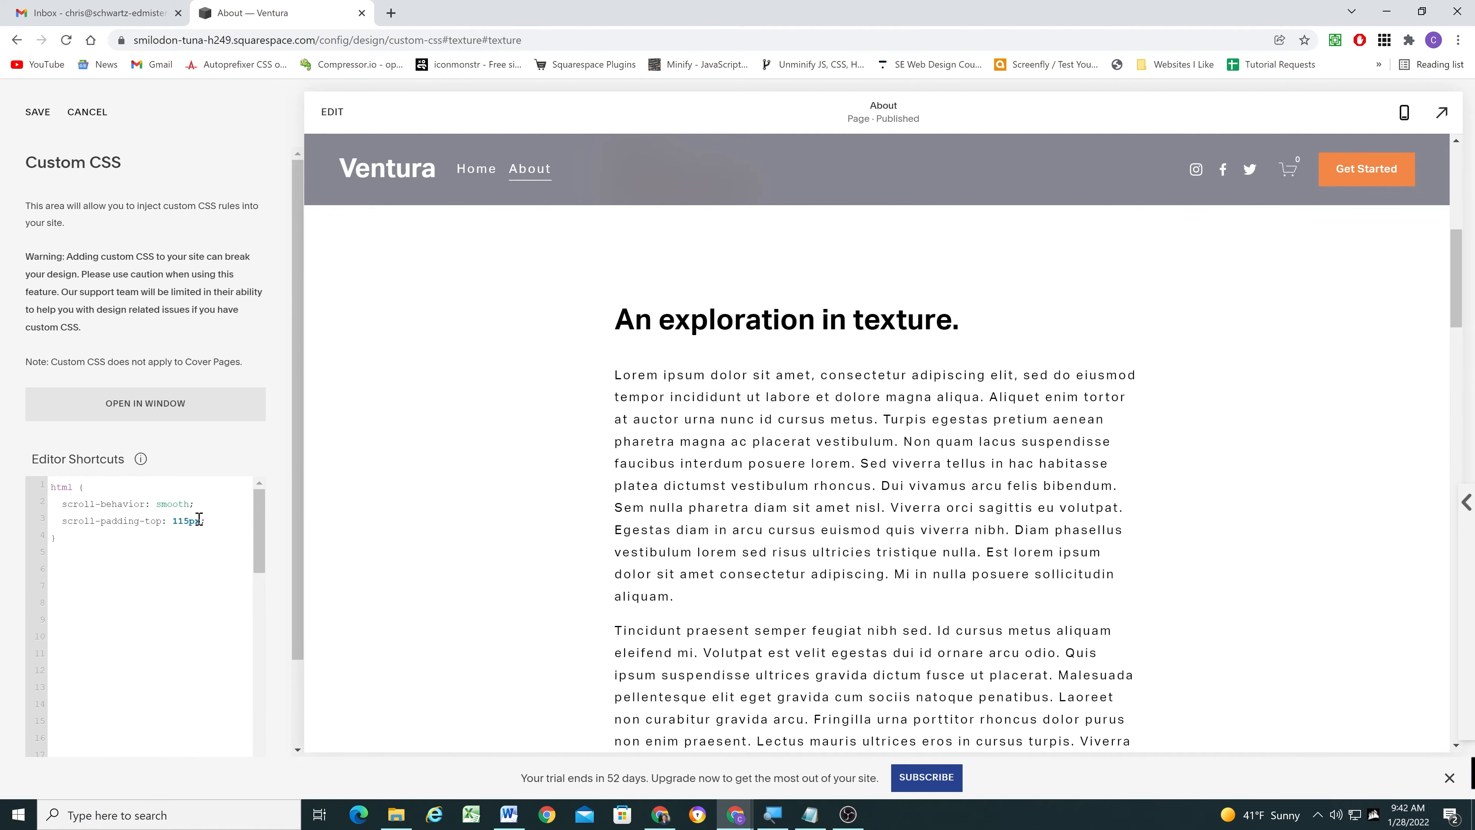
click(38, 112)
- Test the Form and Function link in the full-size preview with the scroll padding applied, and return to the Custom CSS editor
scroll(807, 302, up, 5)
scroll(685, 400, down, 4)
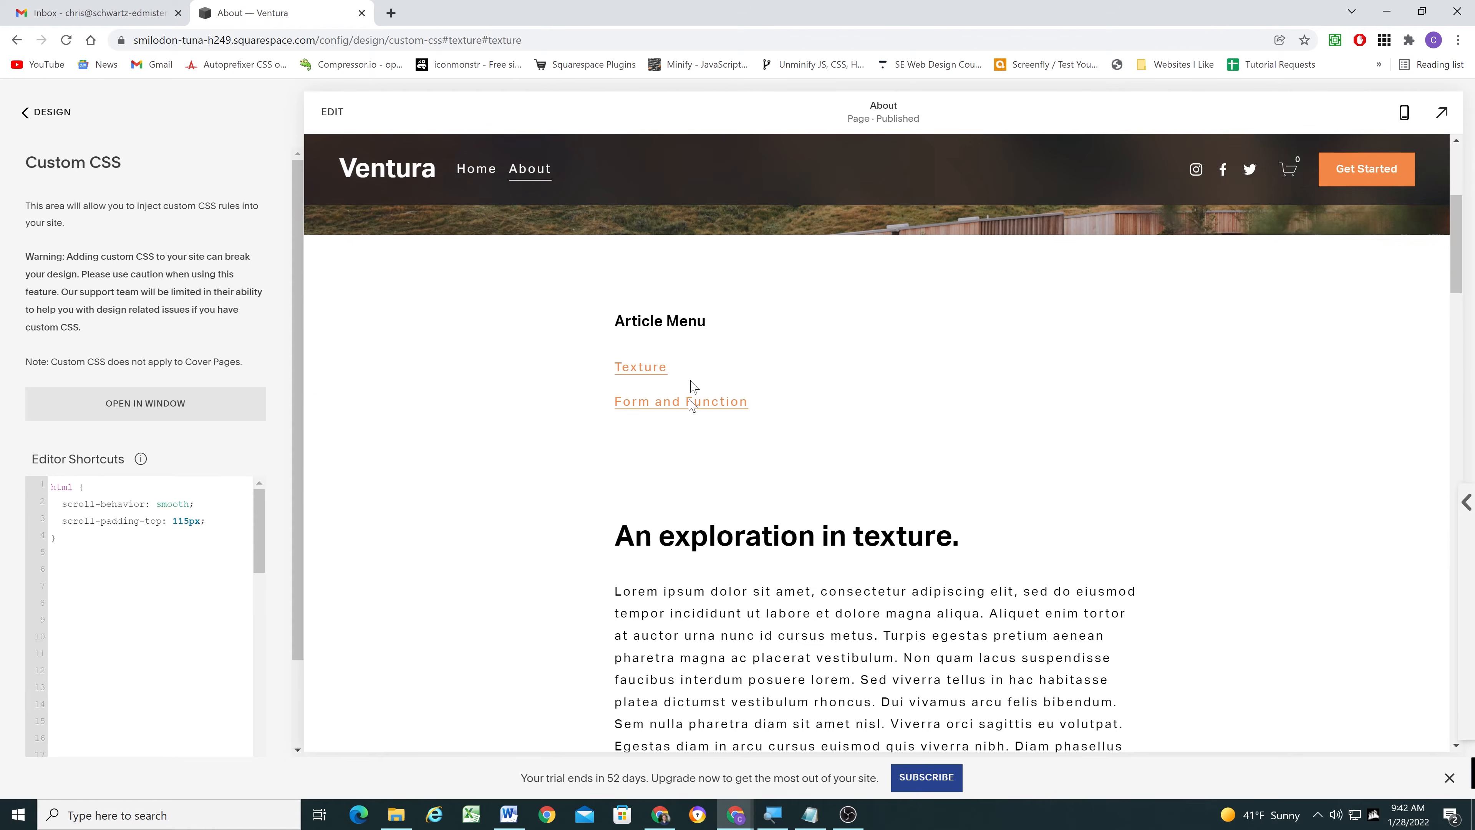
click(1441, 112)
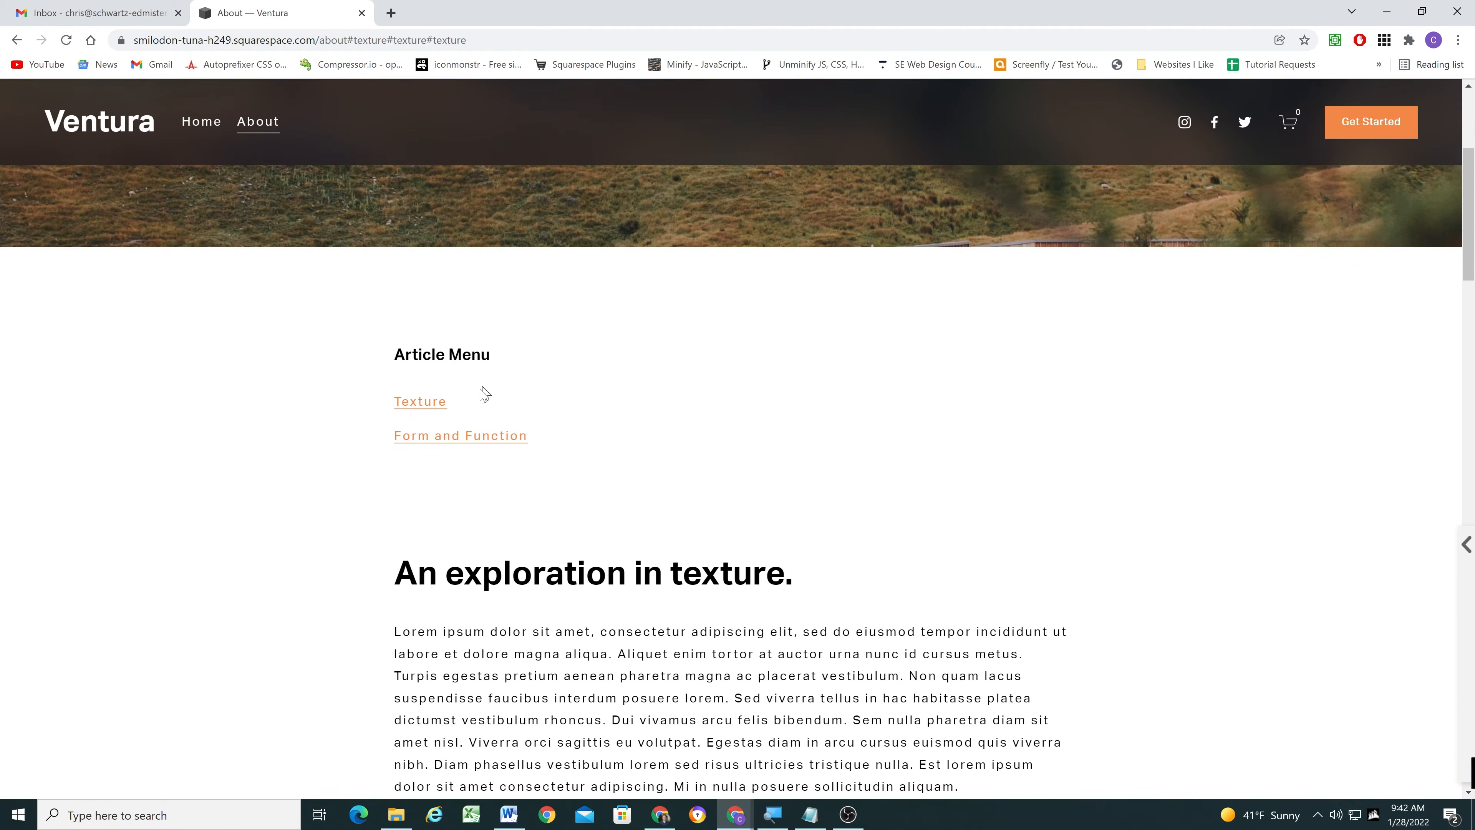
click(443, 434)
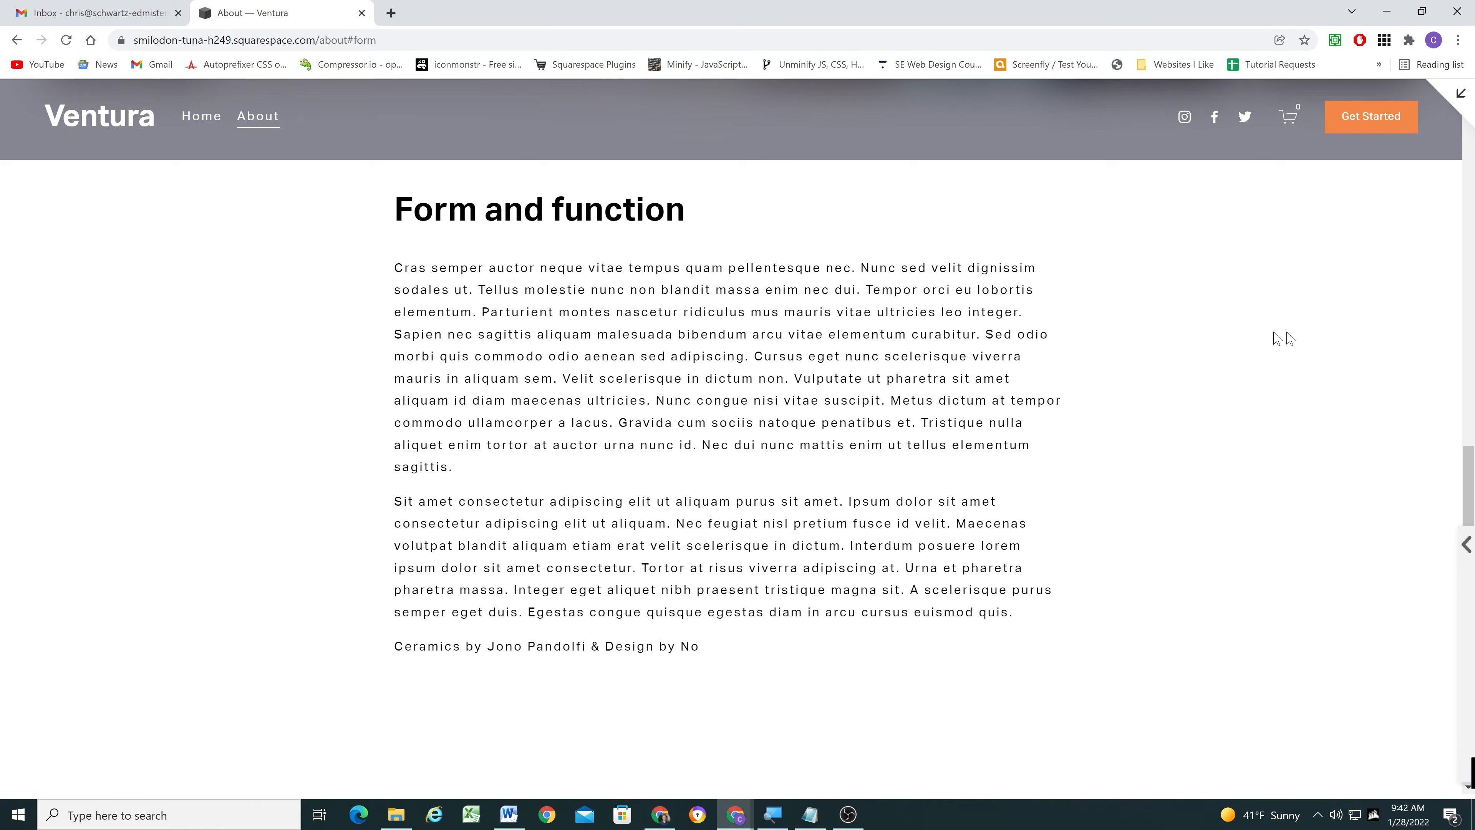
scroll(1123, 411, up, 20)
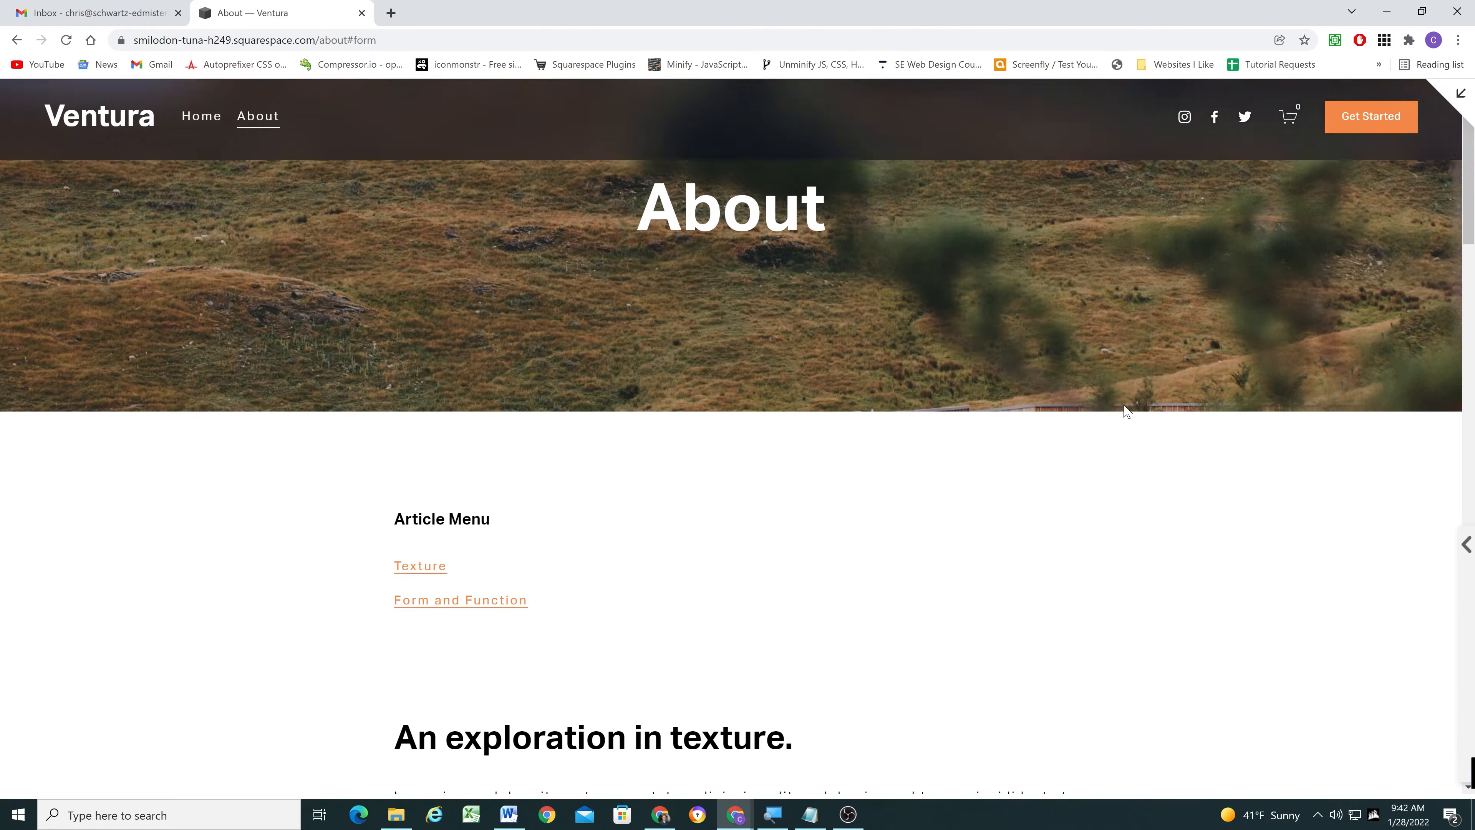
key(Escape)
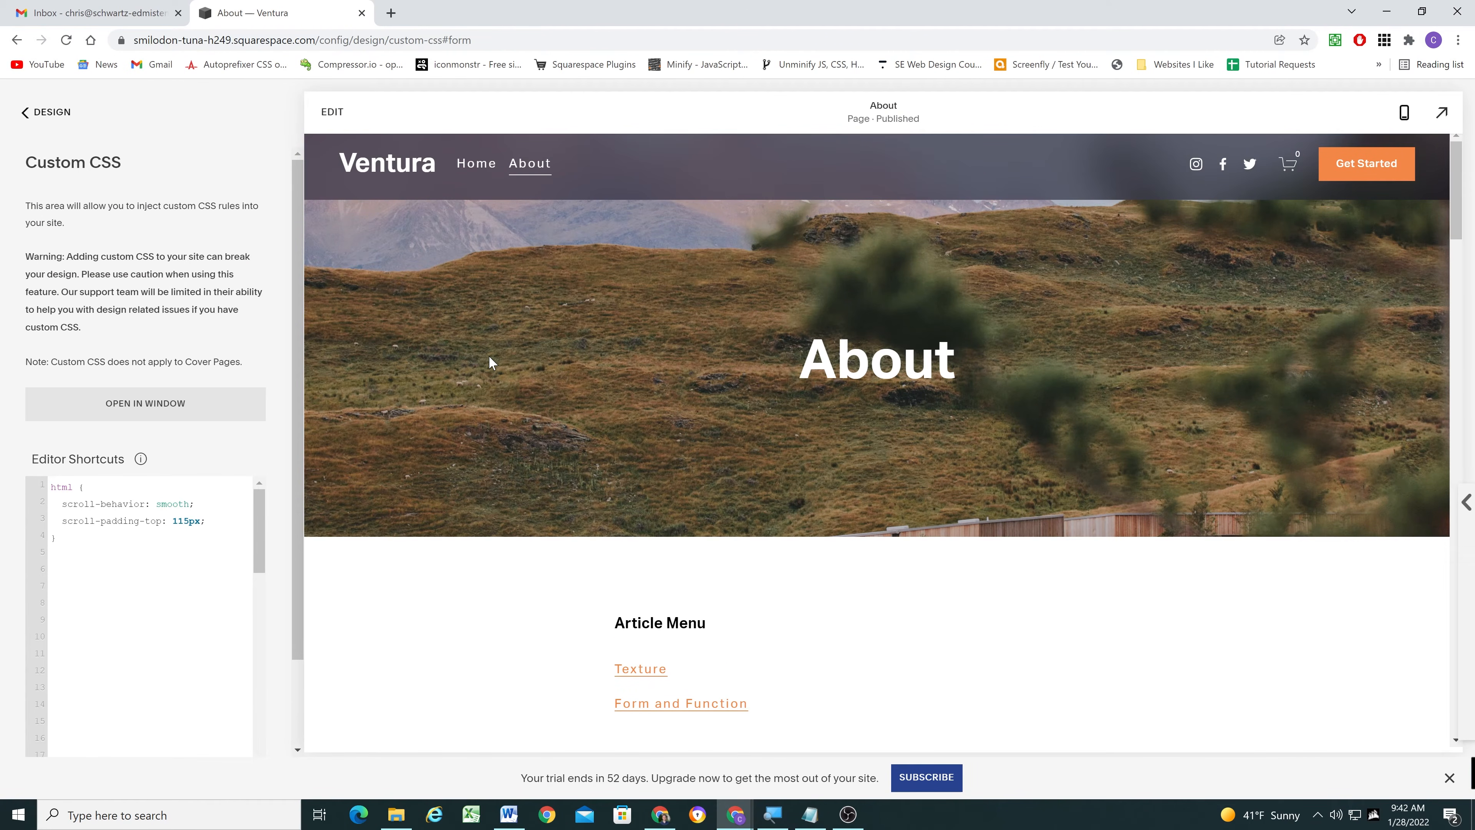
click(66, 548)
key(ctrl+a)
click(72, 548)
scroll(524, 342, down, 4)
scroll(511, 422, up, 4)
scroll(494, 367, down, 4)
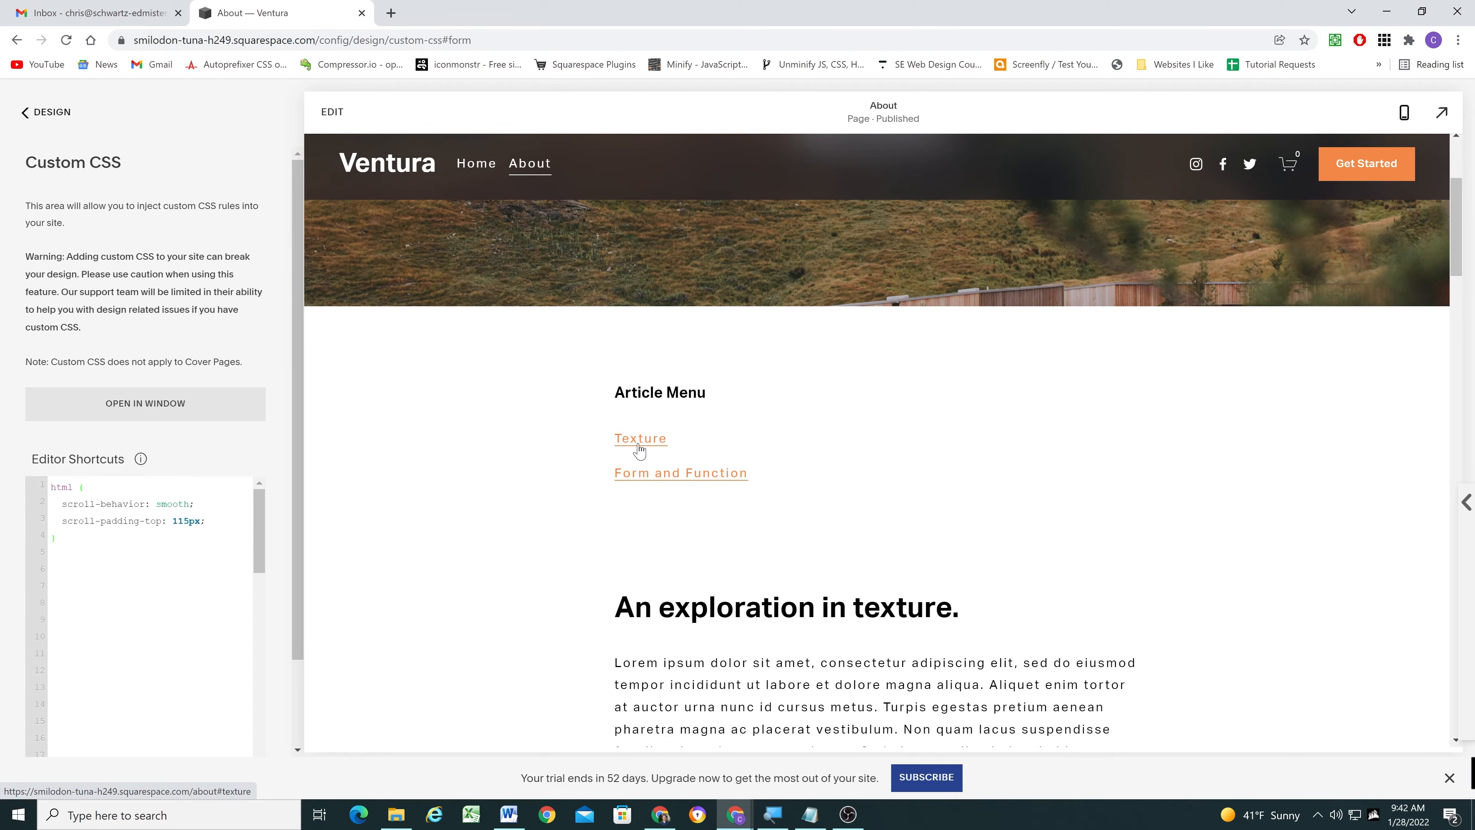
scroll(490, 346, up, 4)
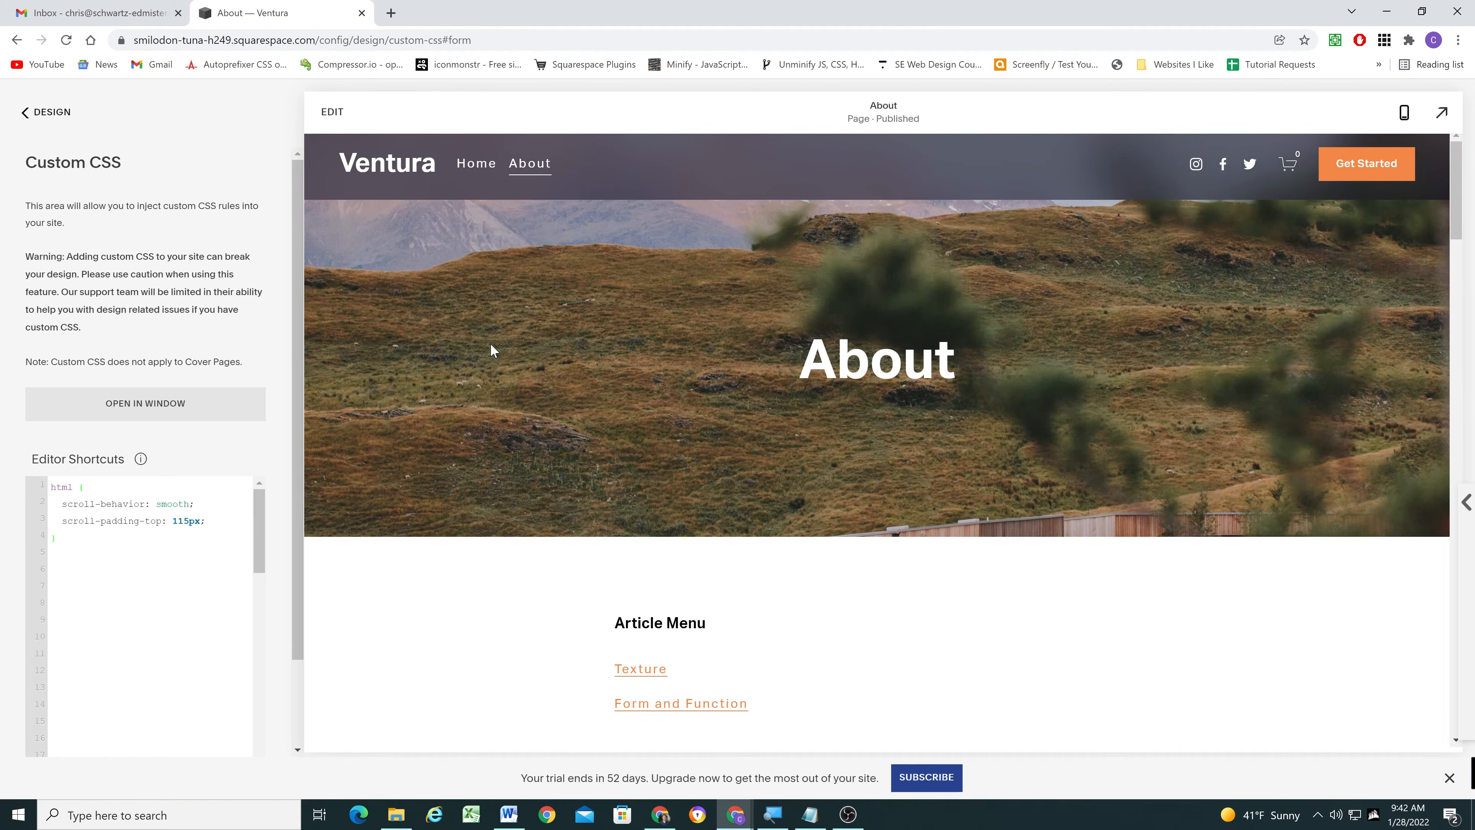
- Go to the Home page in the site preview and look through its sections, including Jackets, Testimonials and Hats
click(403, 182)
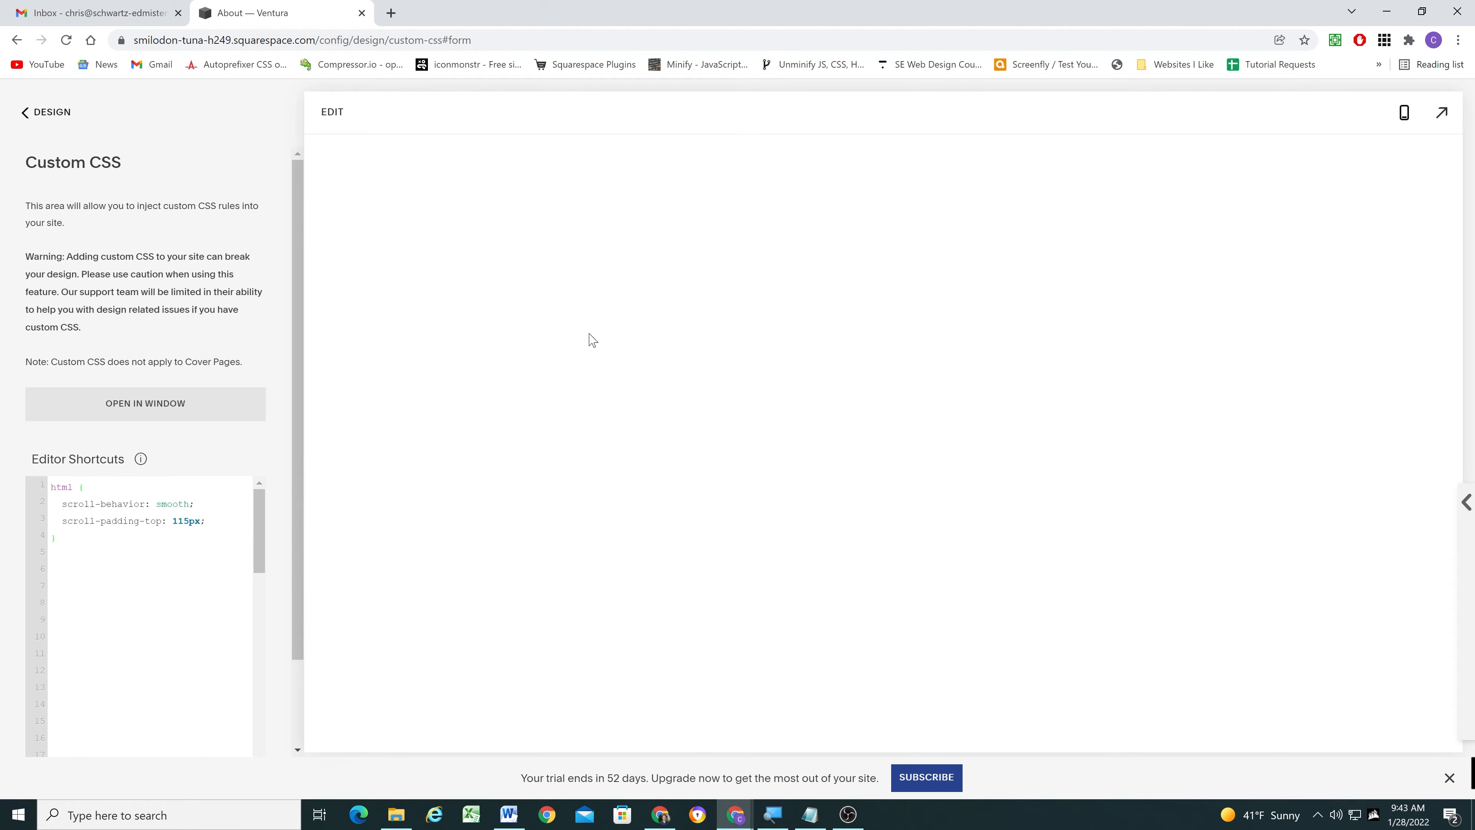
scroll(740, 324, down, 15)
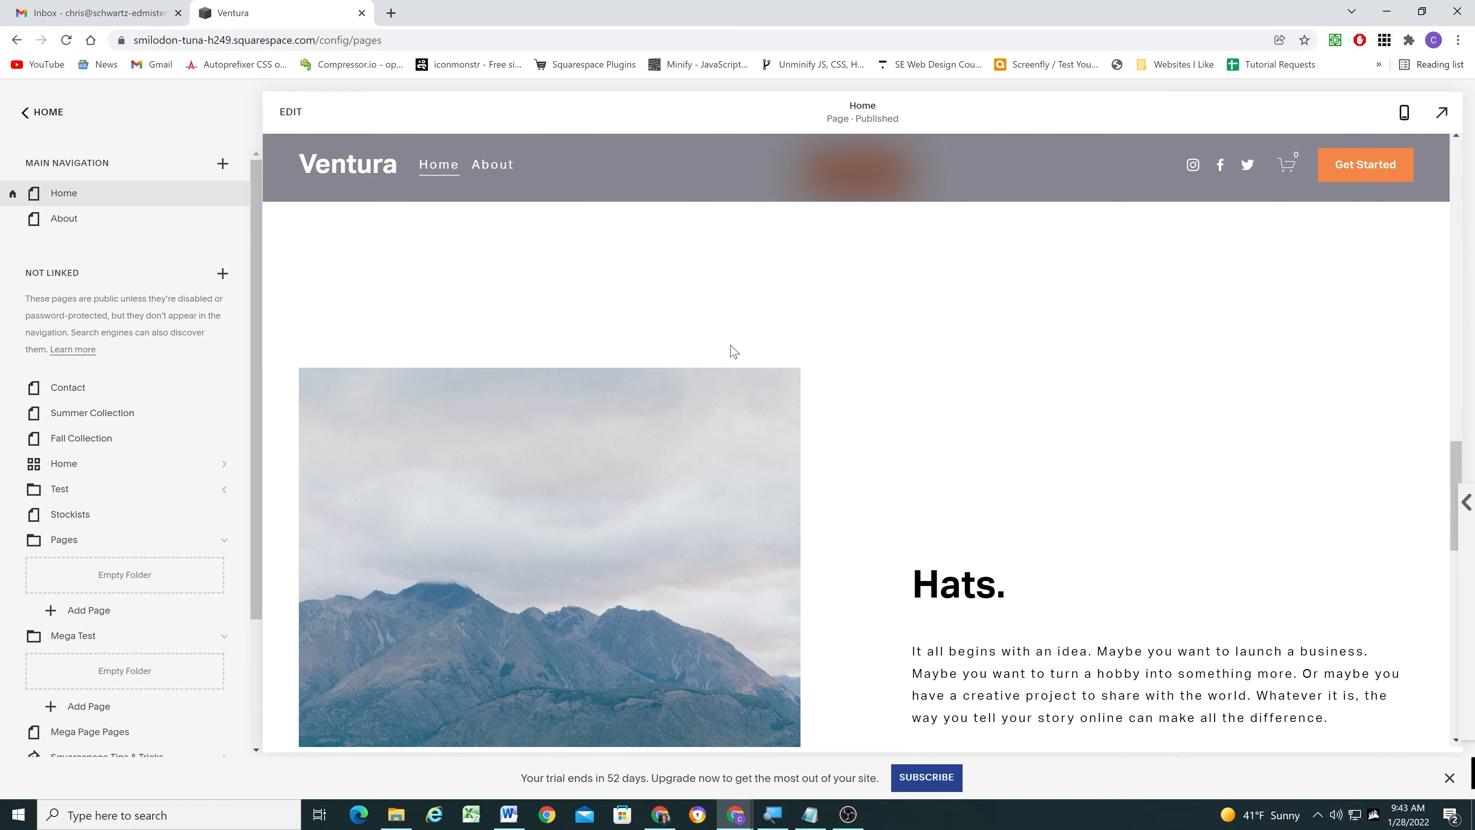
scroll(734, 352, up, 10)
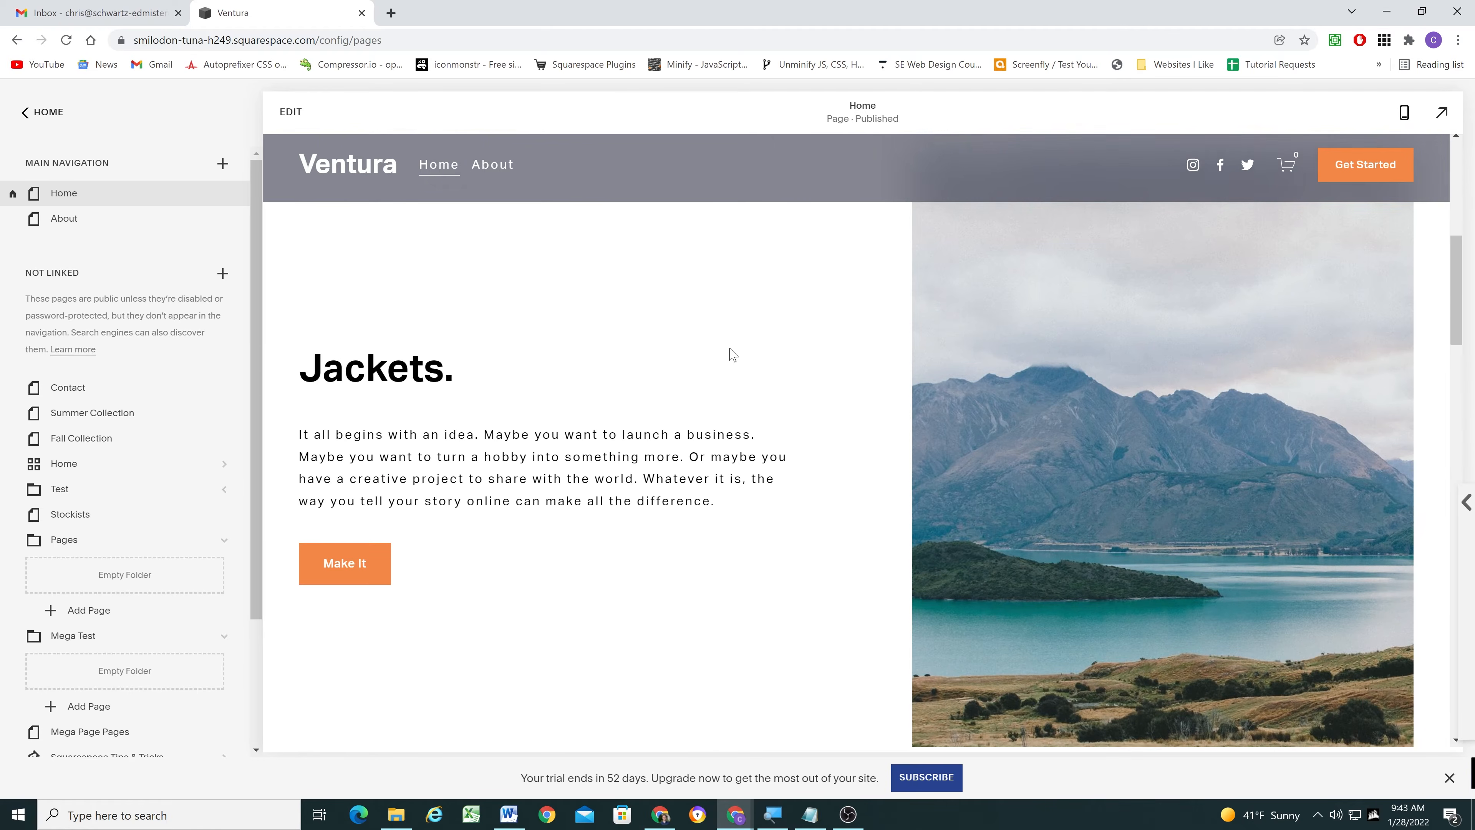
scroll(733, 353, up, 5)
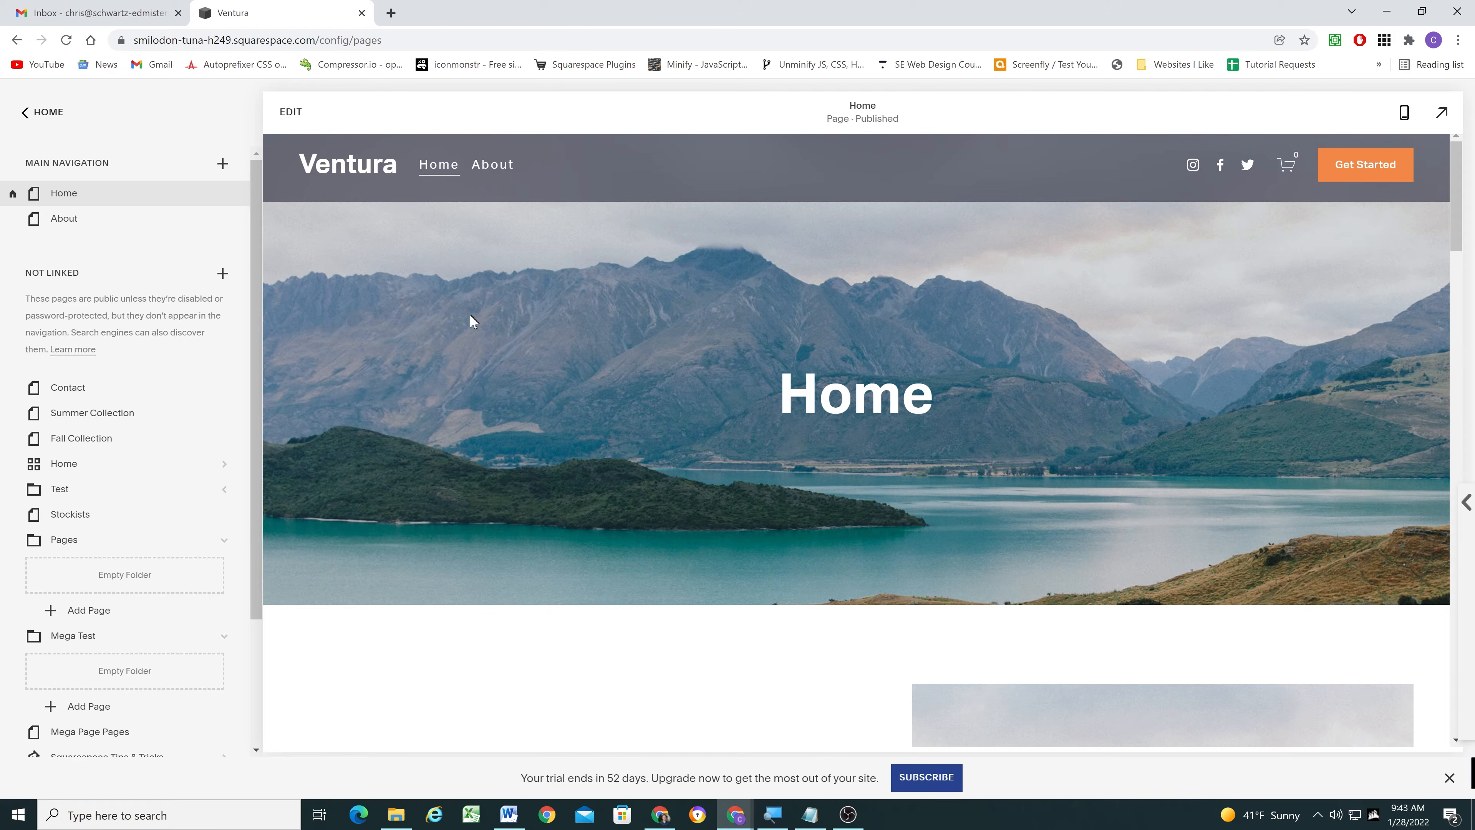
scroll(660, 400, down, 8)
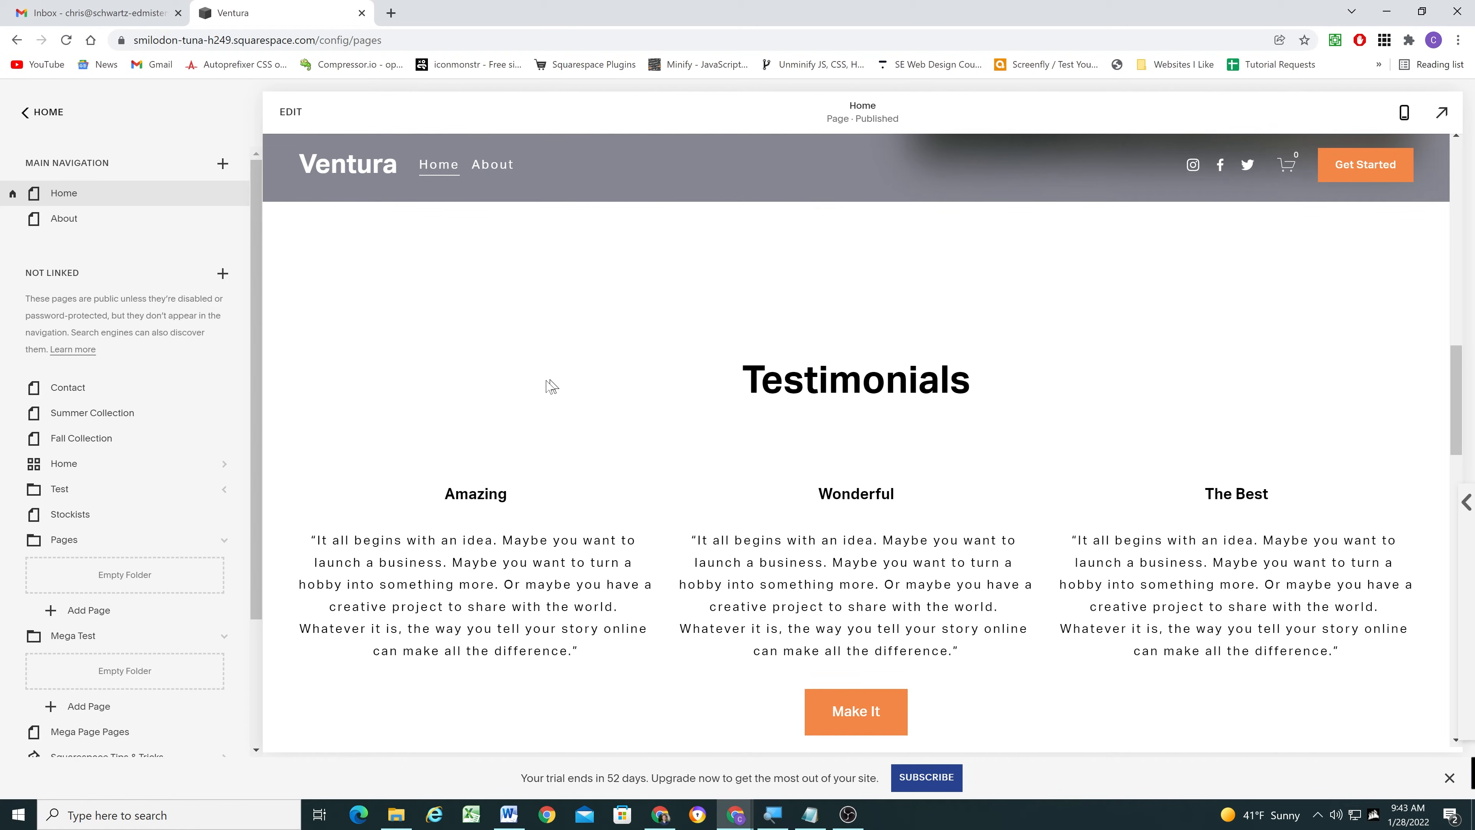
scroll(543, 382, up, 4)
- Open the Home page for editing, check the anchor id in the code block above the Testimonials heading, and leave the editor
scroll(541, 382, down, 4)
click(292, 113)
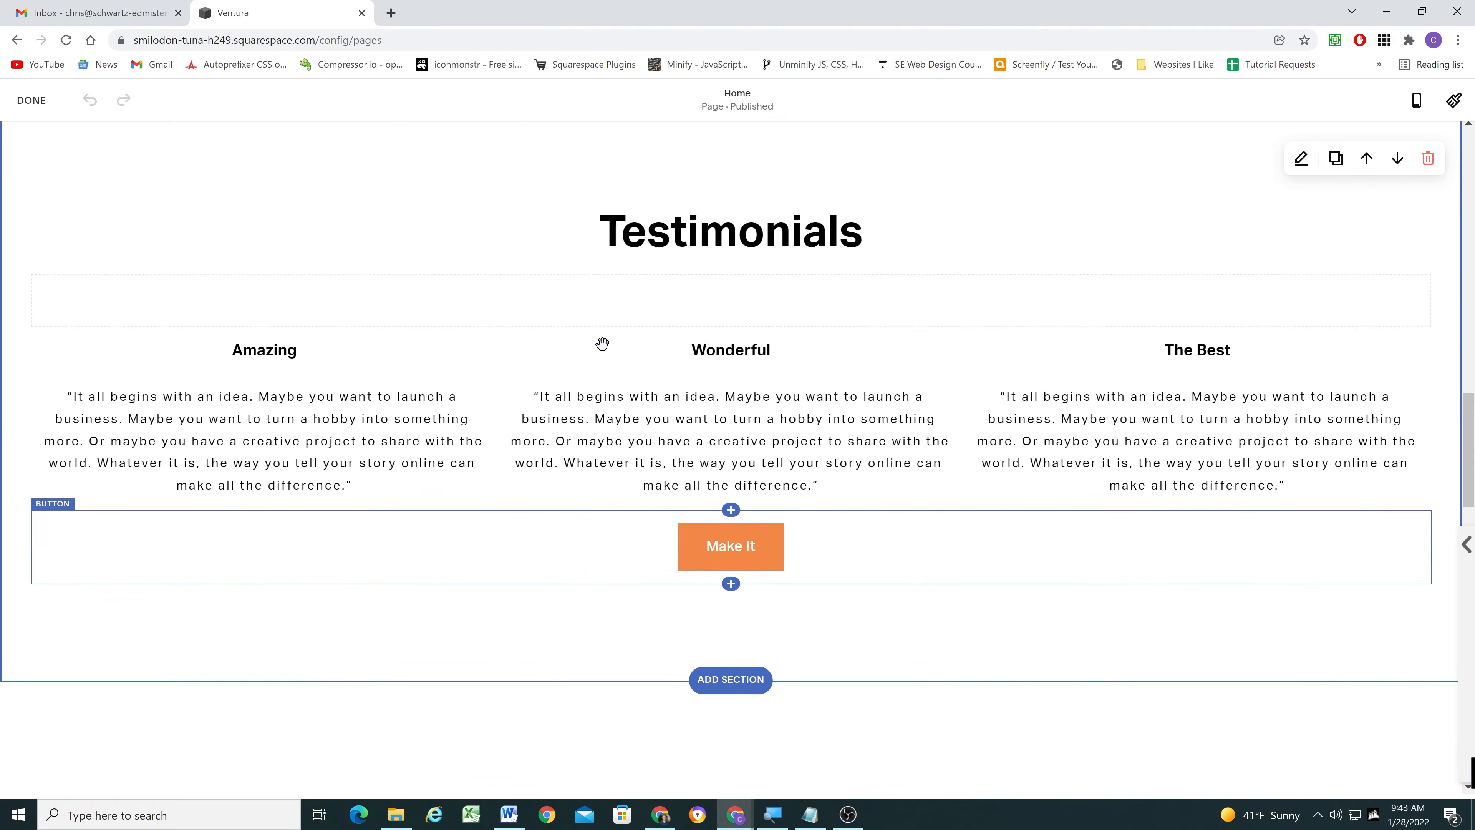
scroll(603, 342, up, 1)
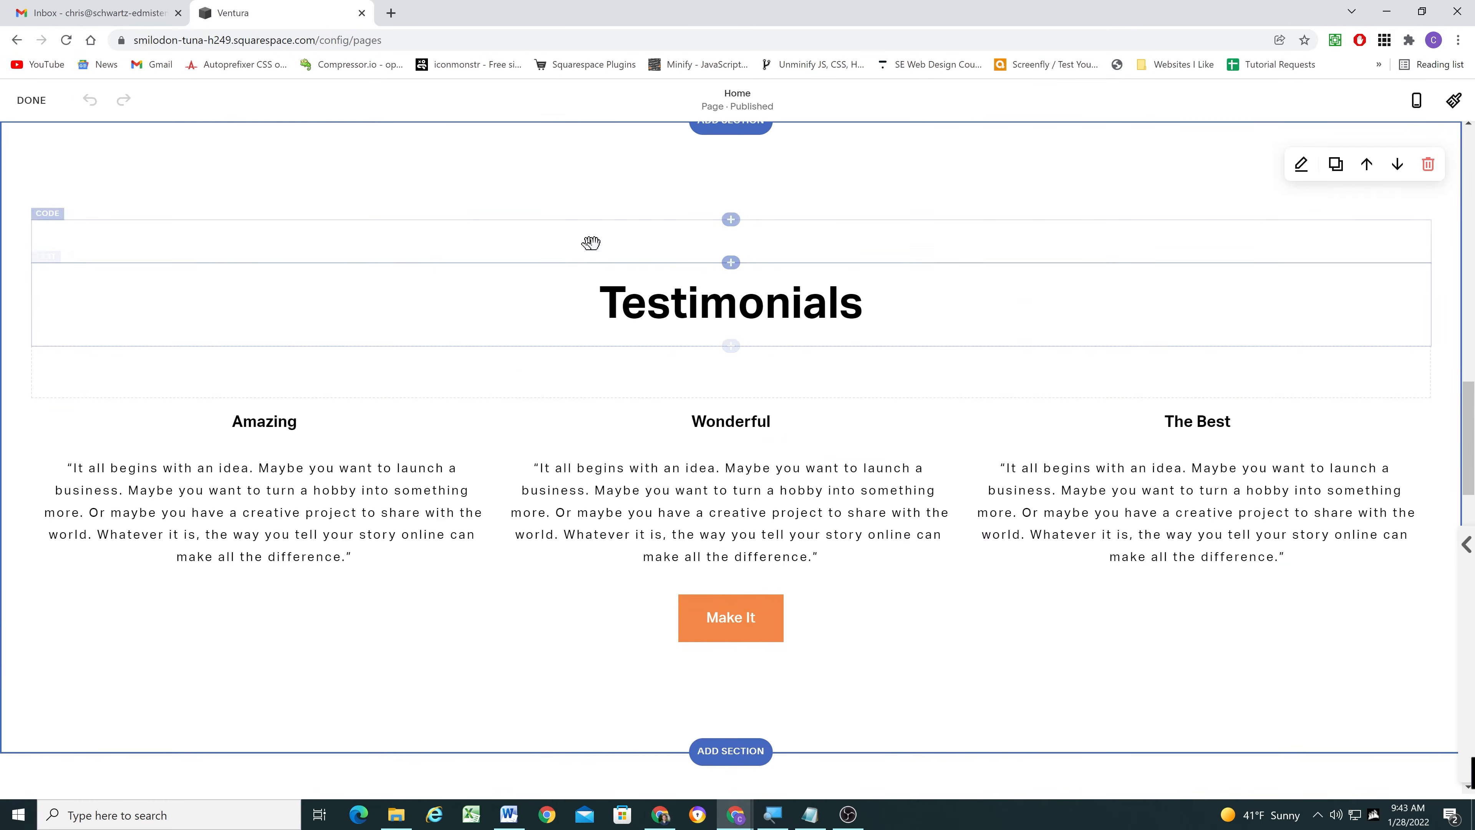
click(515, 244)
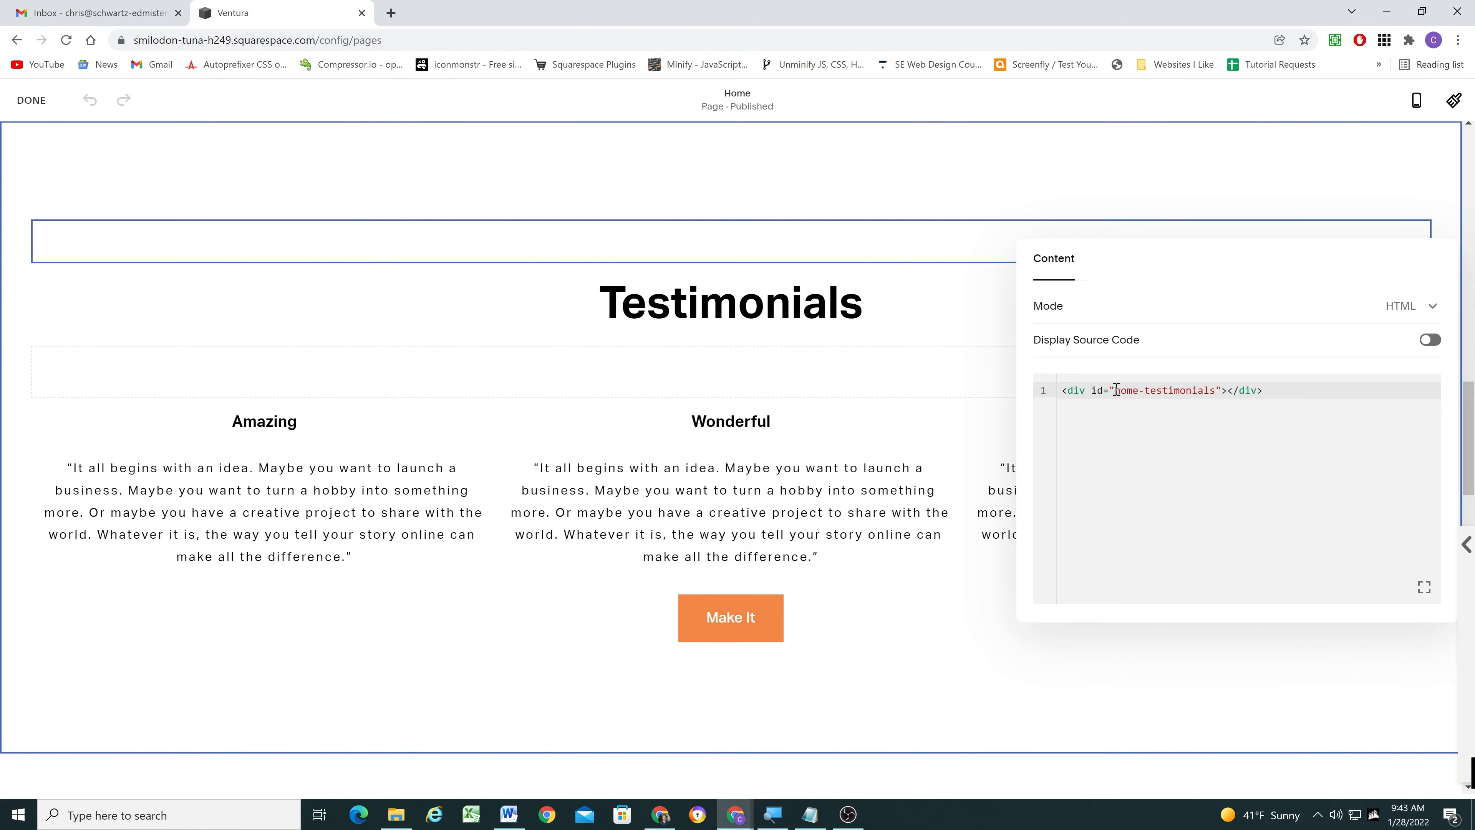
click(291, 165)
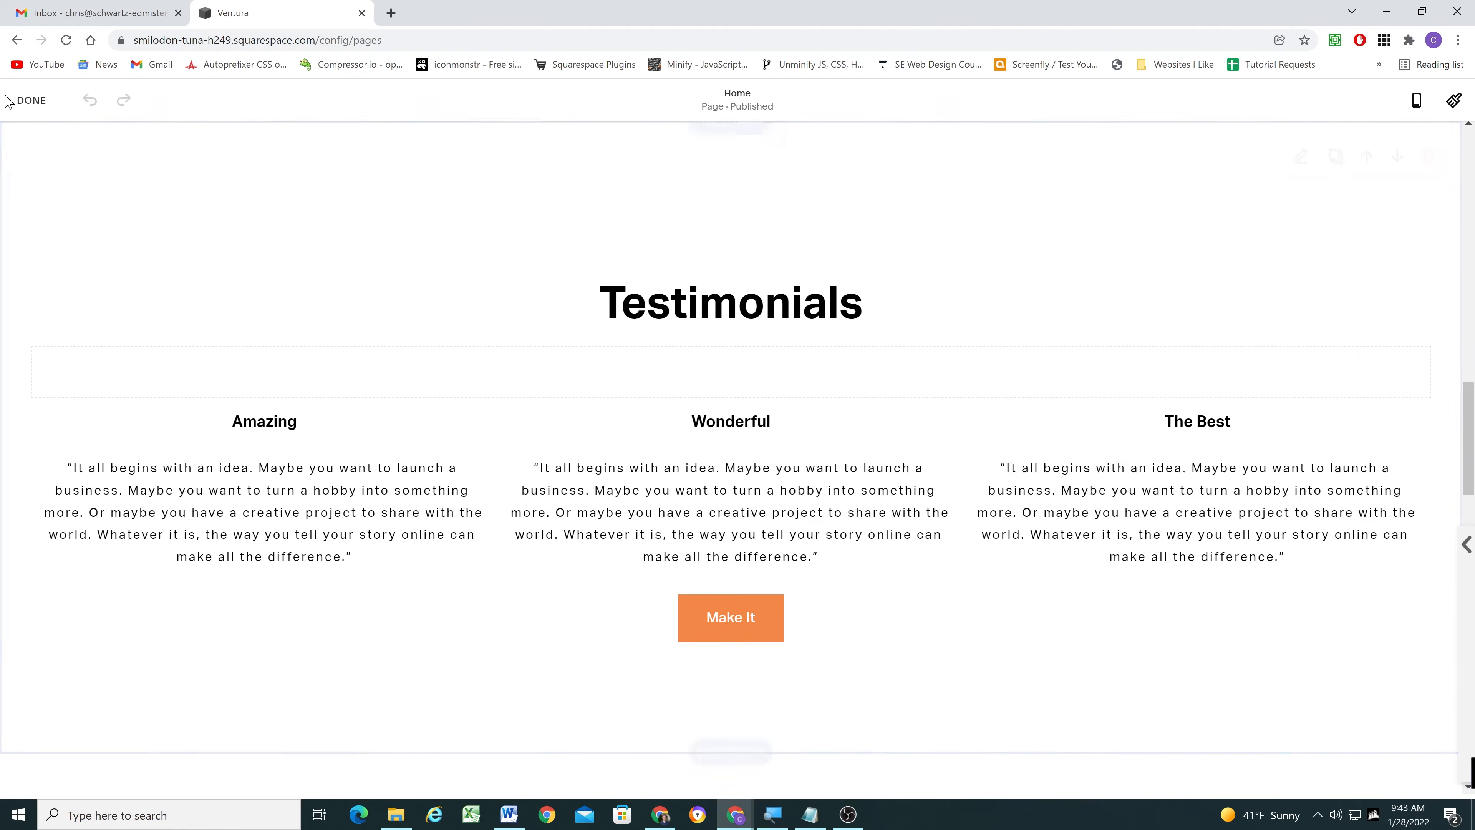
click(31, 99)
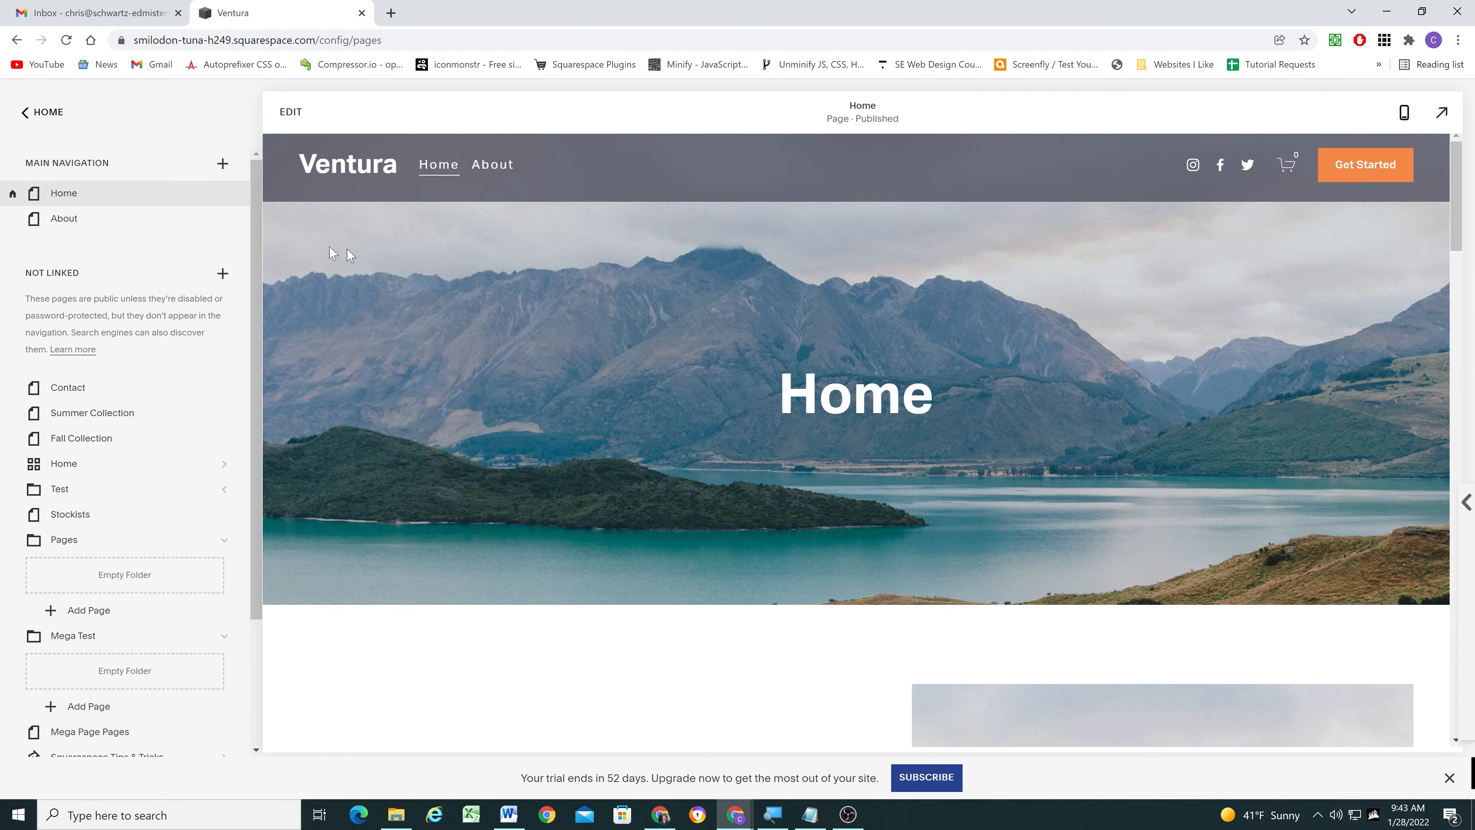
- Add a link titled Testimonials to the main navigation, pointing to #home-testimonials, and save it
click(223, 163)
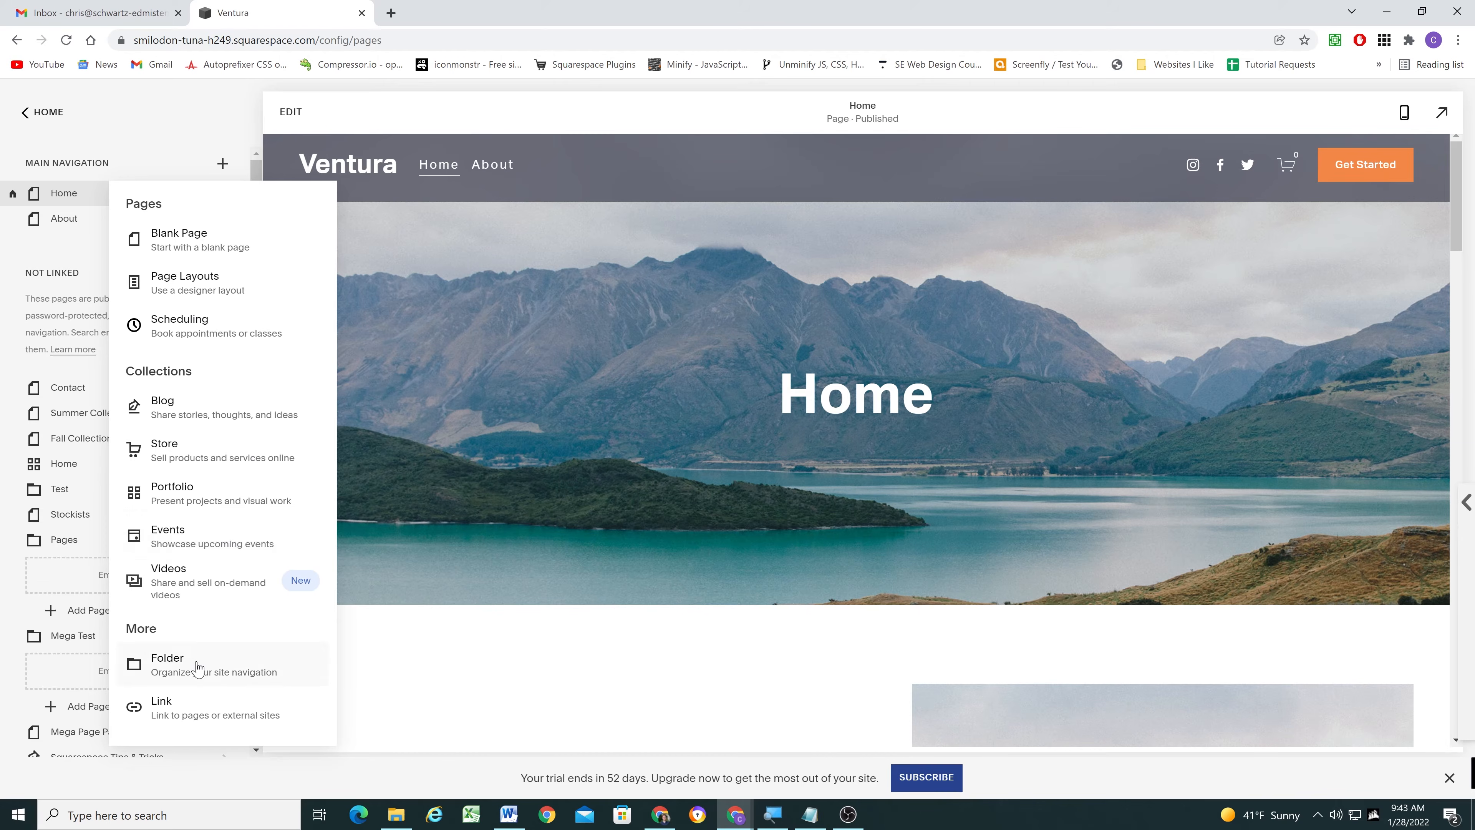
click(201, 704)
click(707, 453)
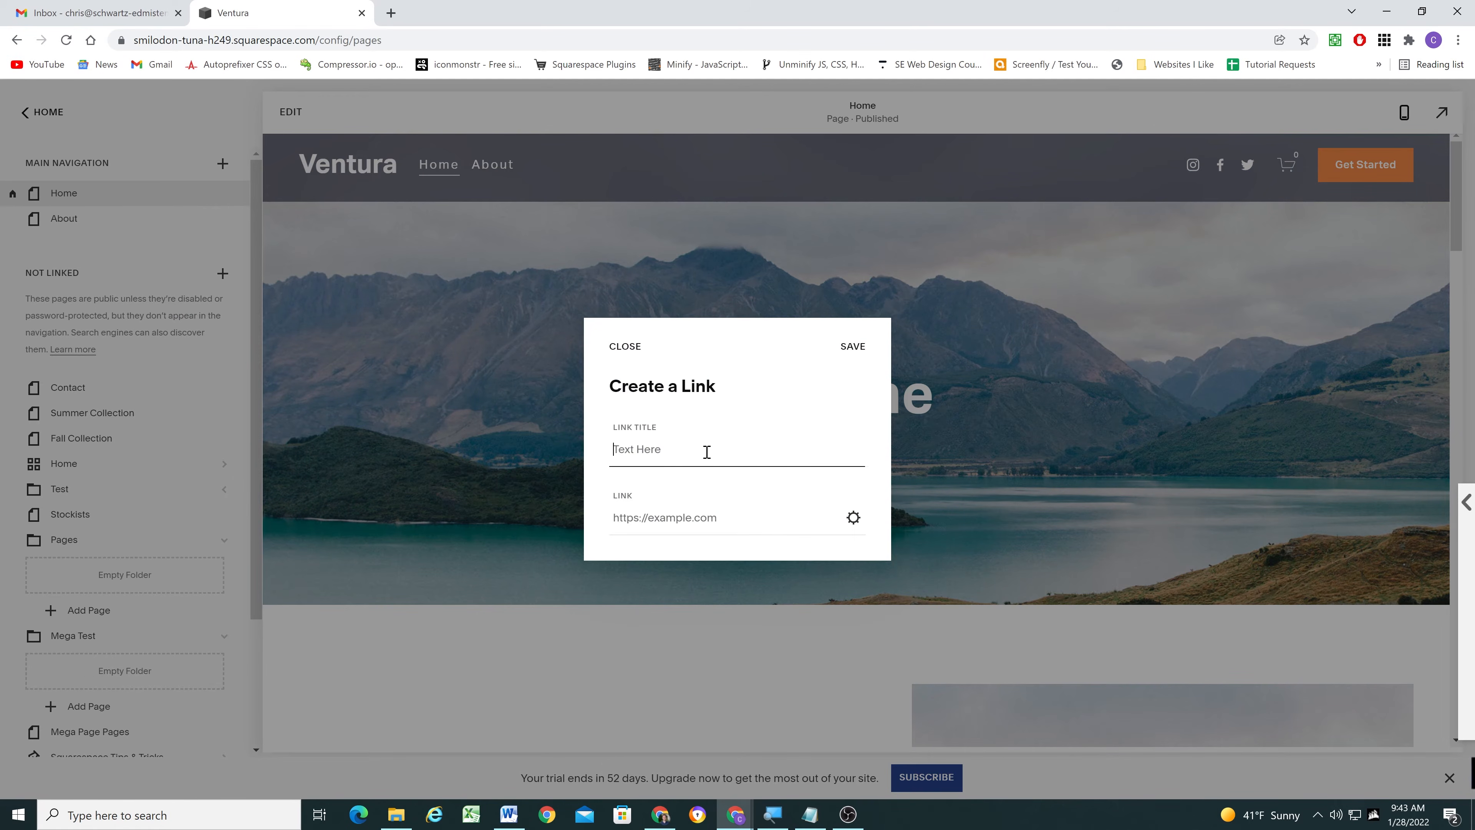
text(Testimonials)
click(676, 511)
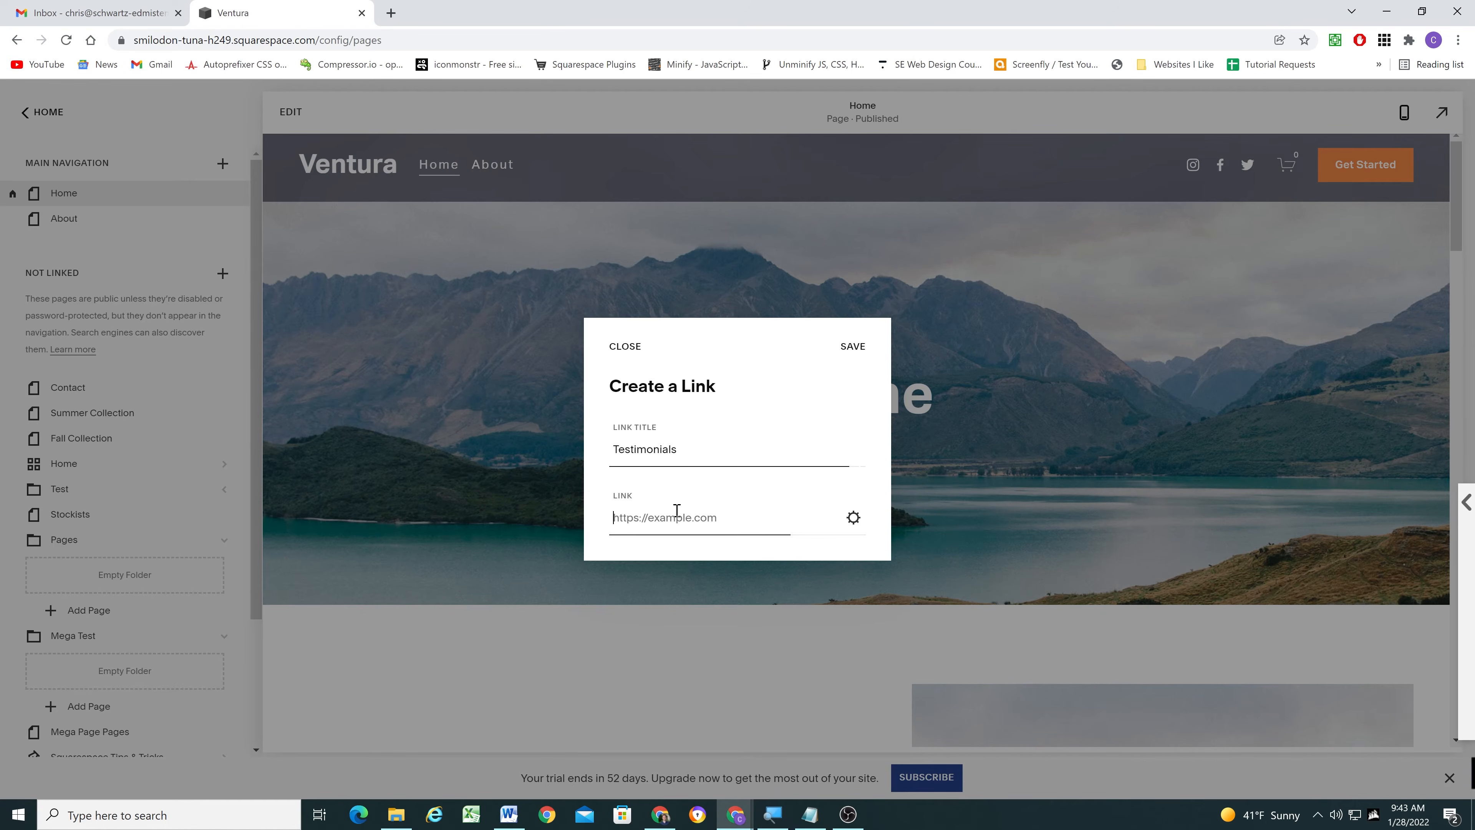
text(#home-testimonials)
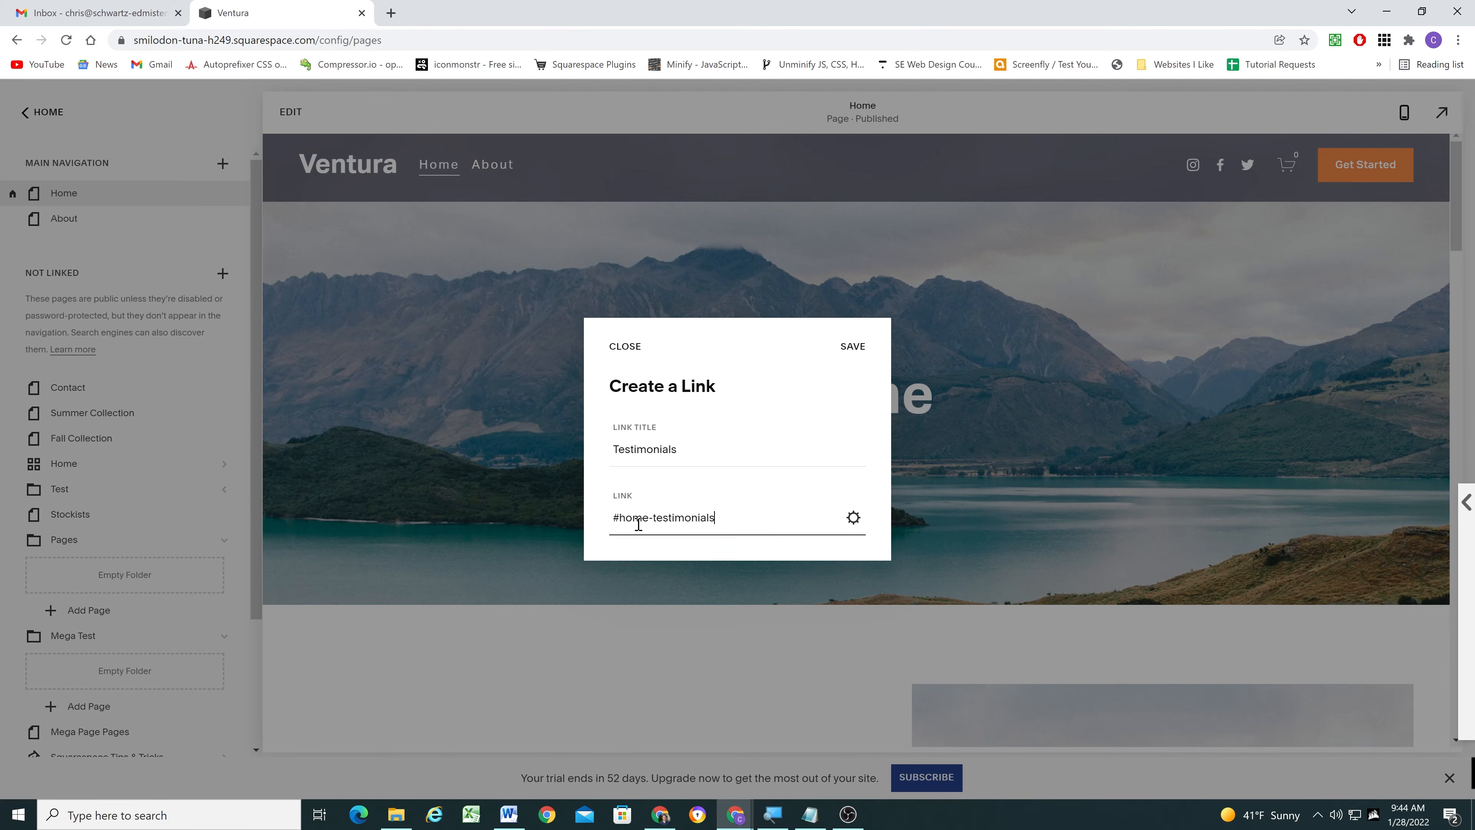
drag(734, 517, 614, 534)
click(724, 517)
click(853, 348)
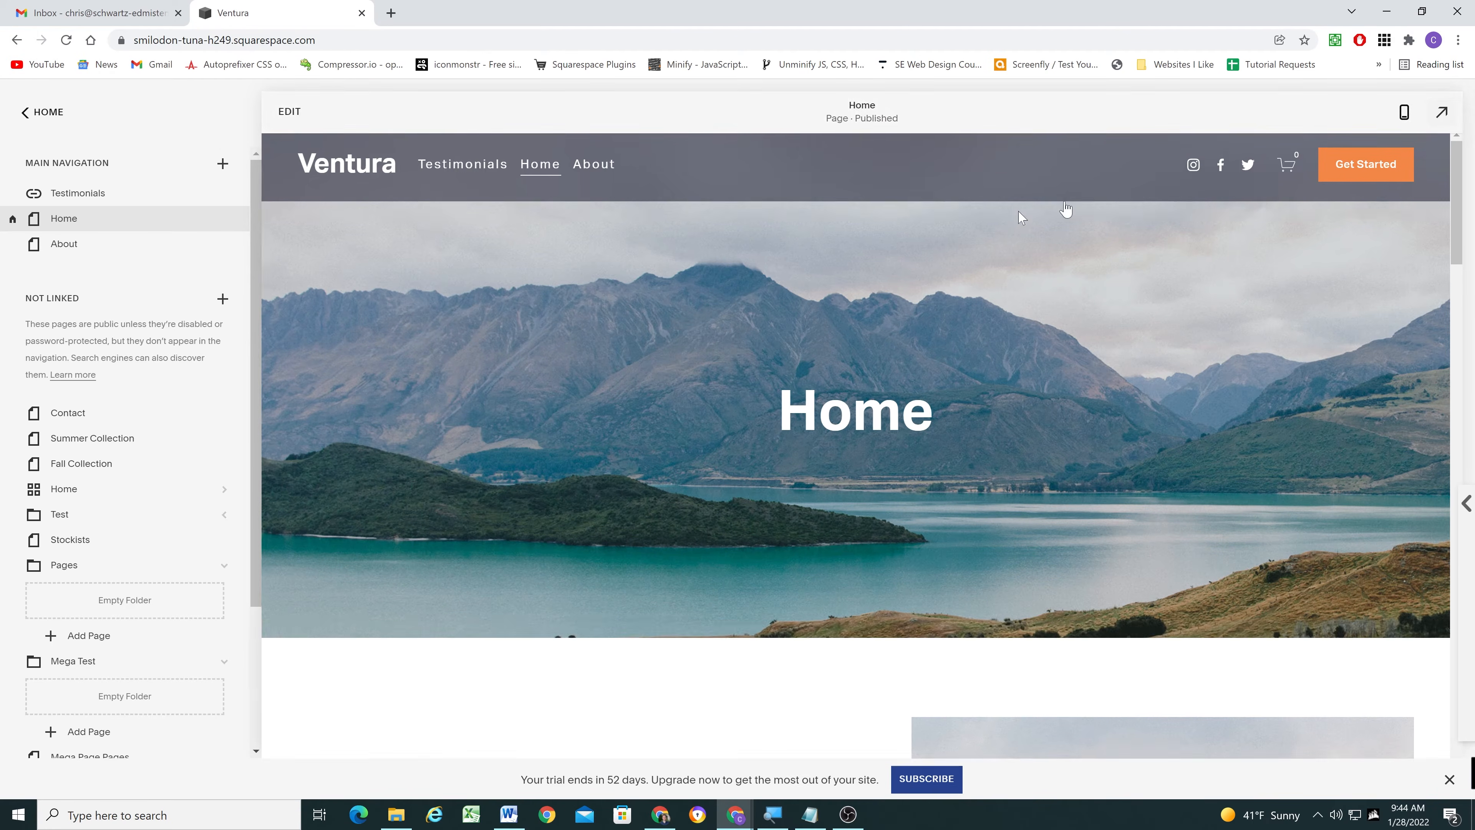
- Test the Testimonials navigation link on the Home page in the full-size preview
click(1441, 112)
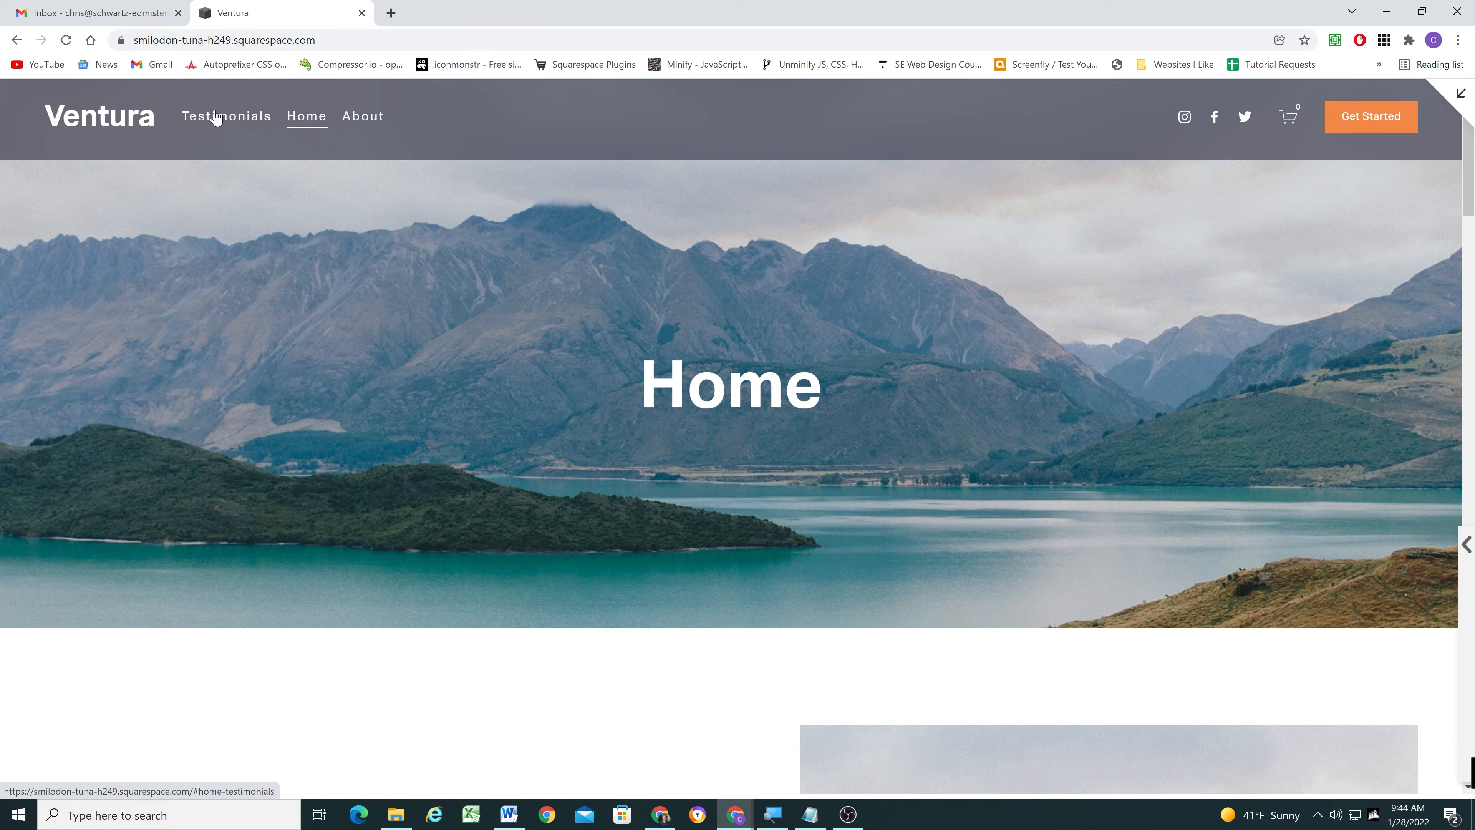
click(216, 117)
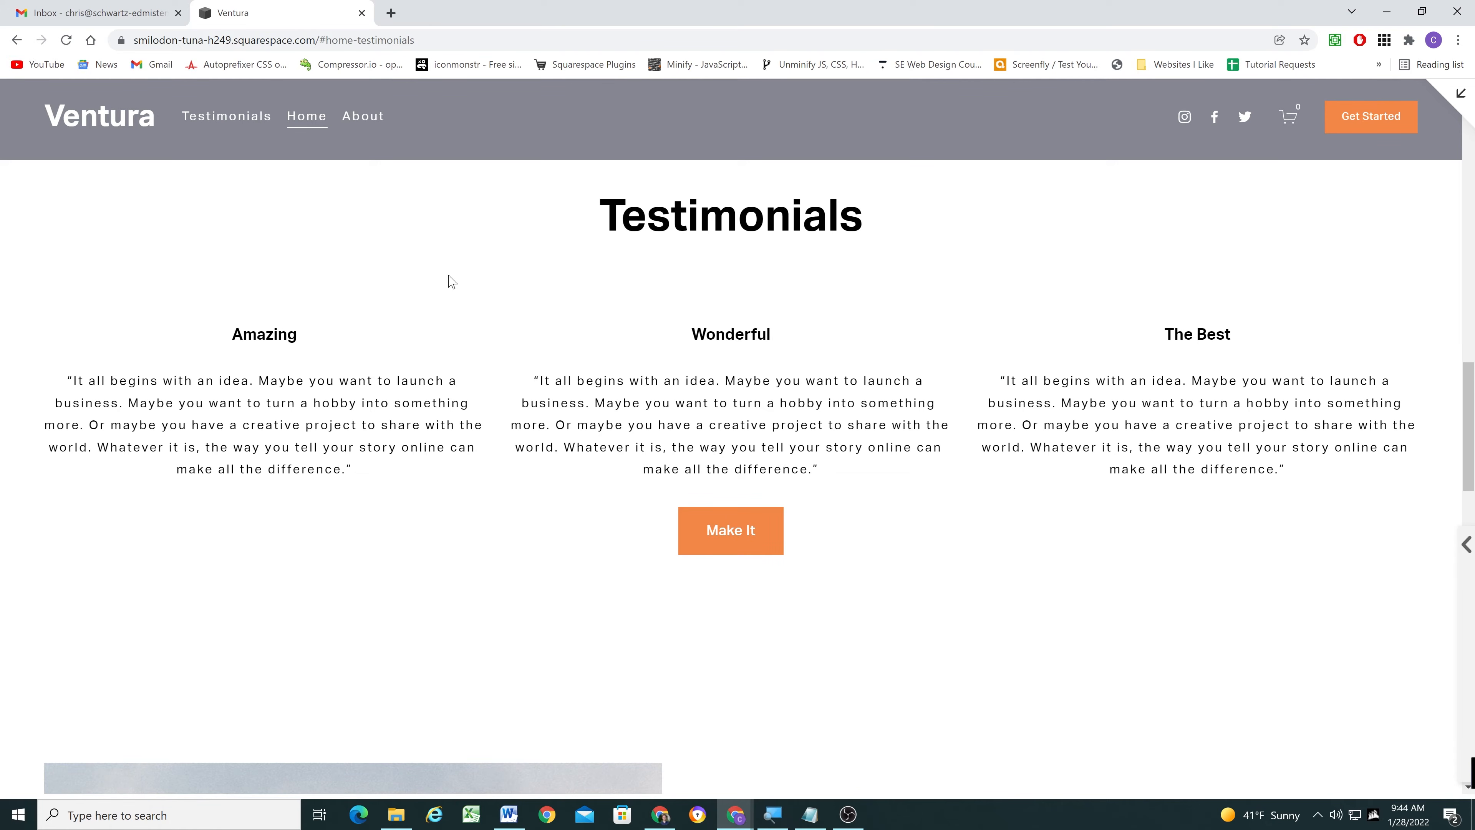
scroll(419, 300, up, 15)
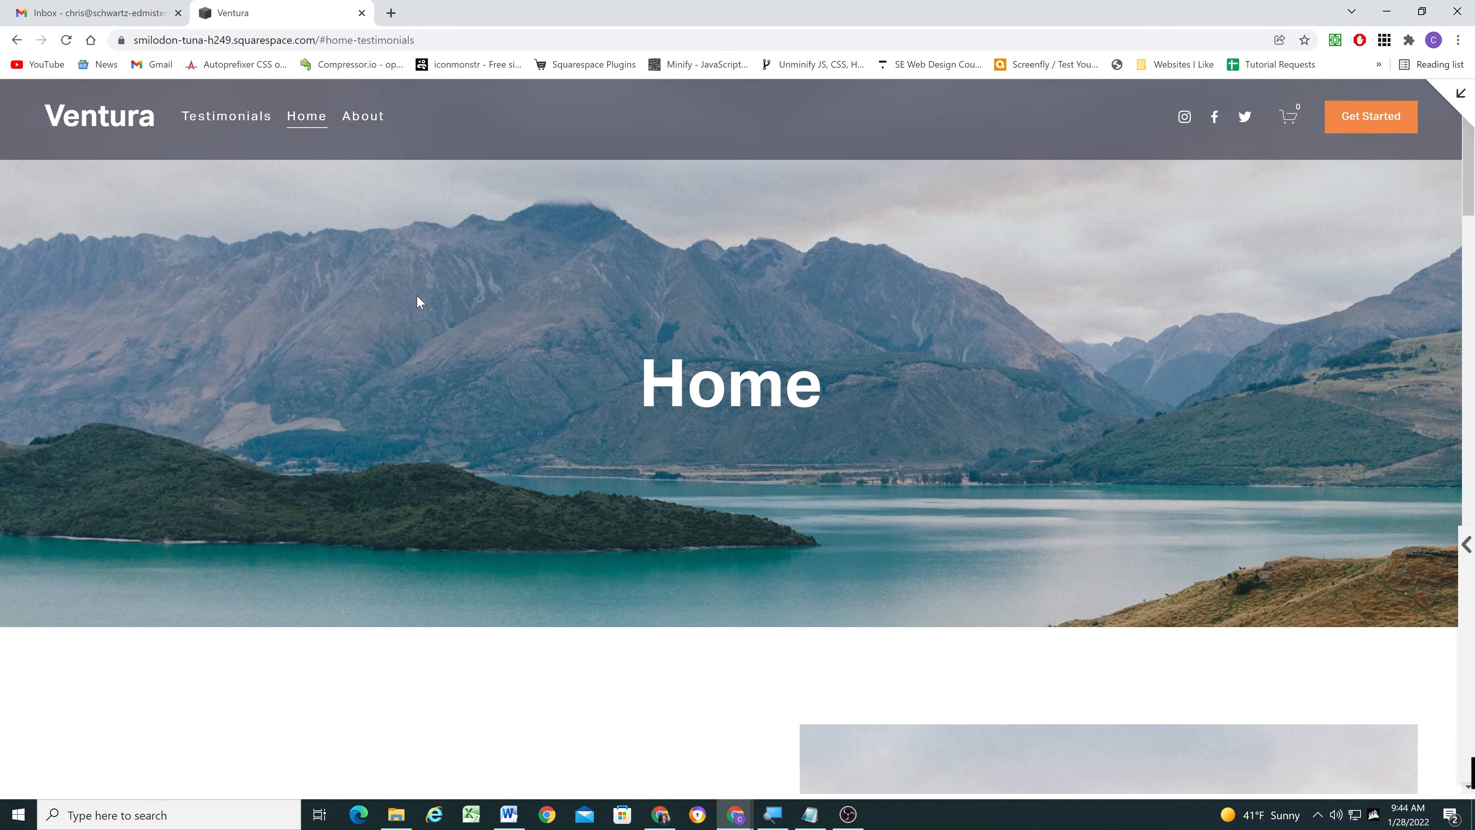
- Test the Testimonials navigation link from the About page, check the resulting page address, and leave the full-size preview
click(351, 124)
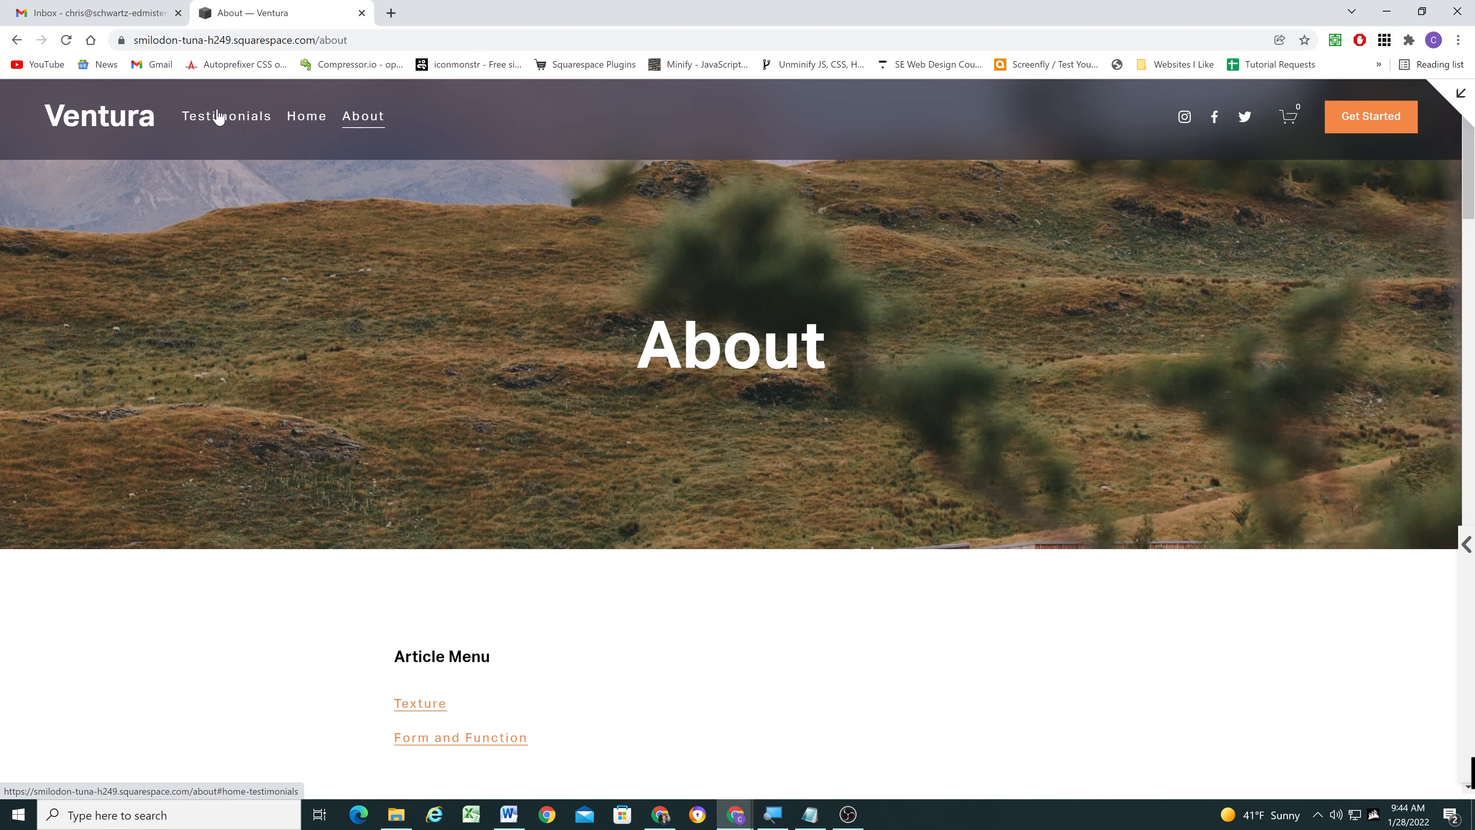
click(218, 123)
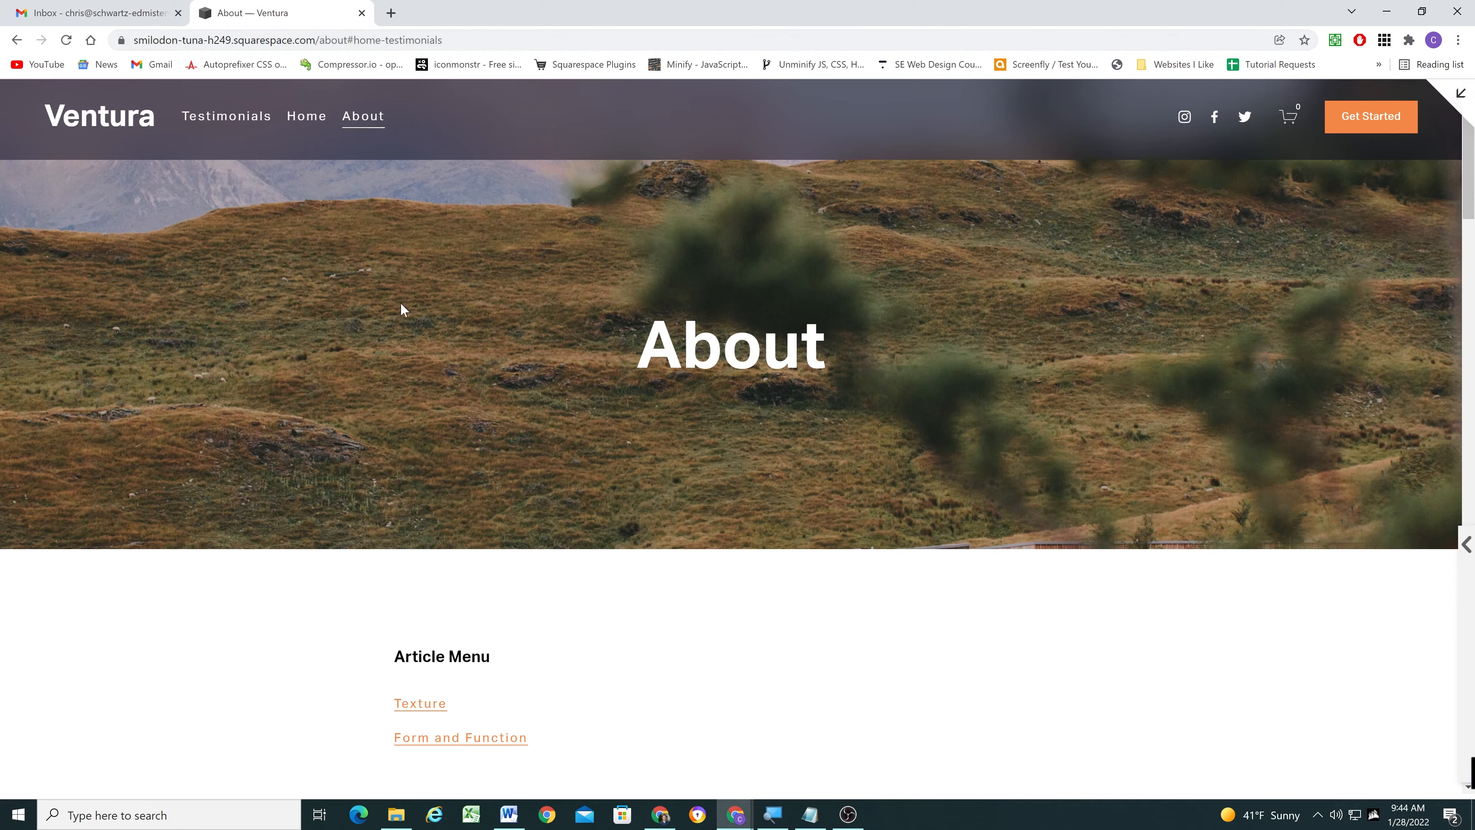
scroll(419, 308, down, 3)
scroll(327, 357, up, 3)
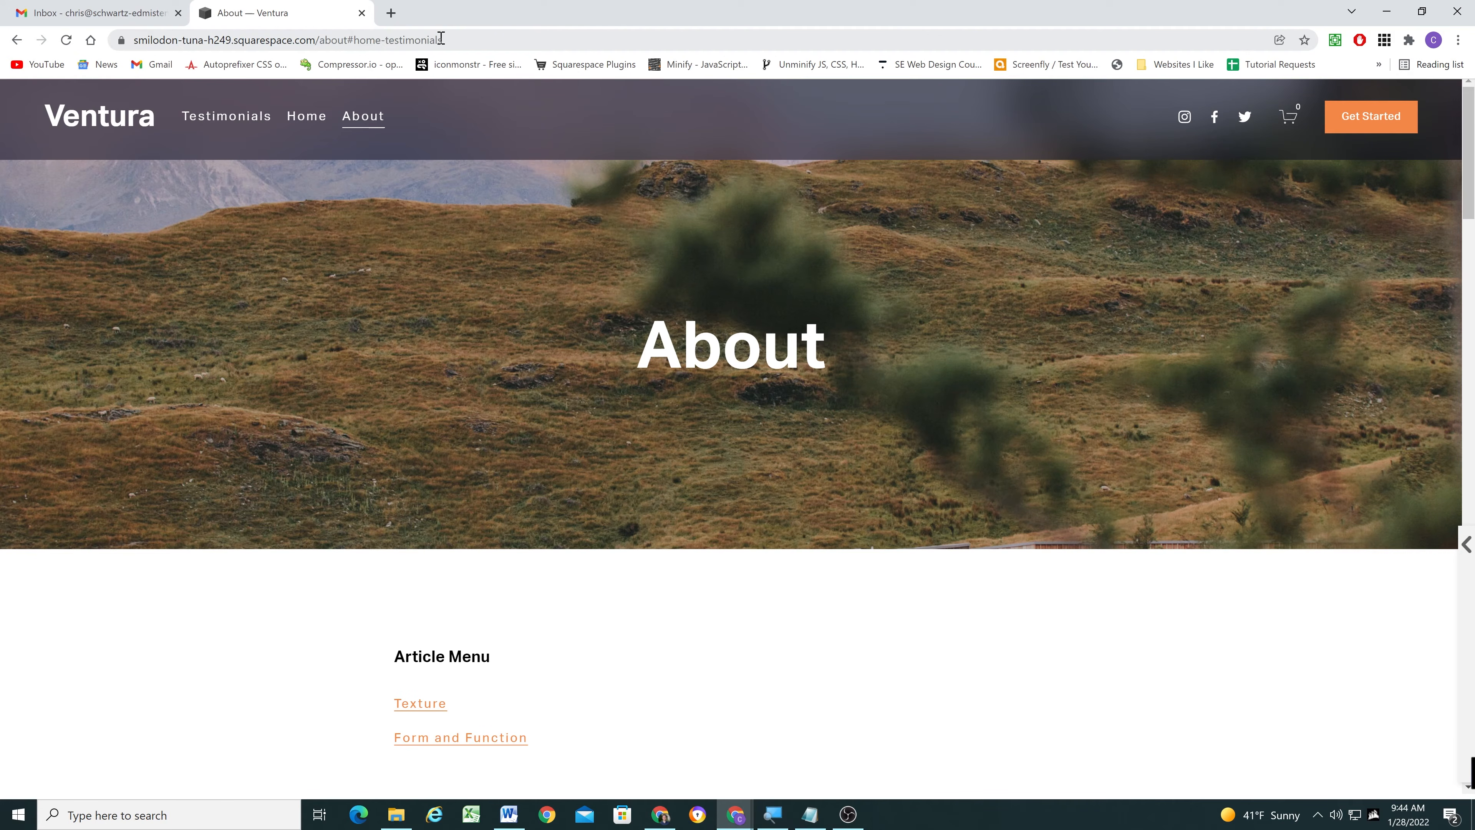
scroll(342, 435, down, 10)
scroll(337, 443, up, 10)
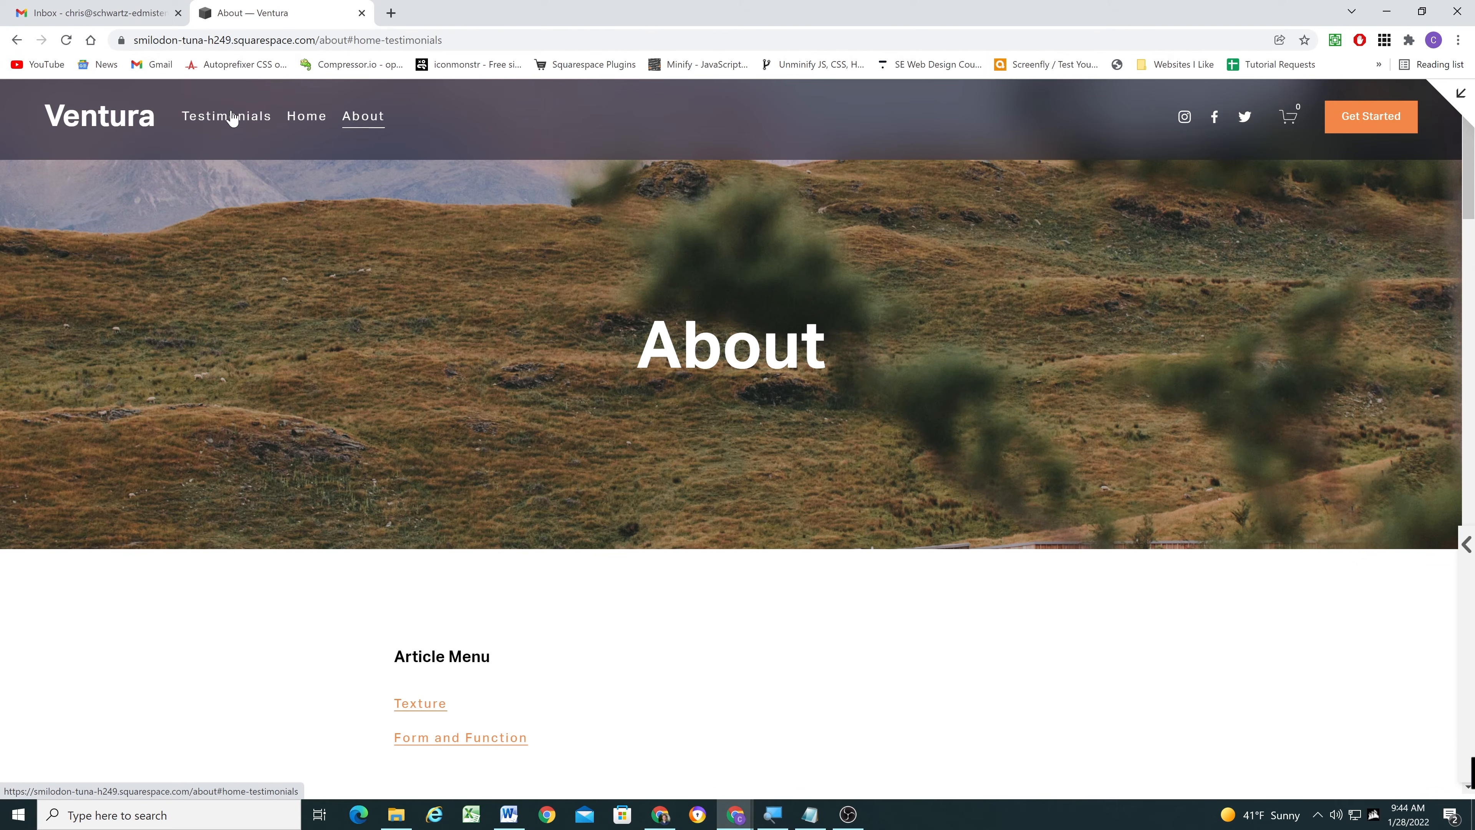
click(1460, 93)
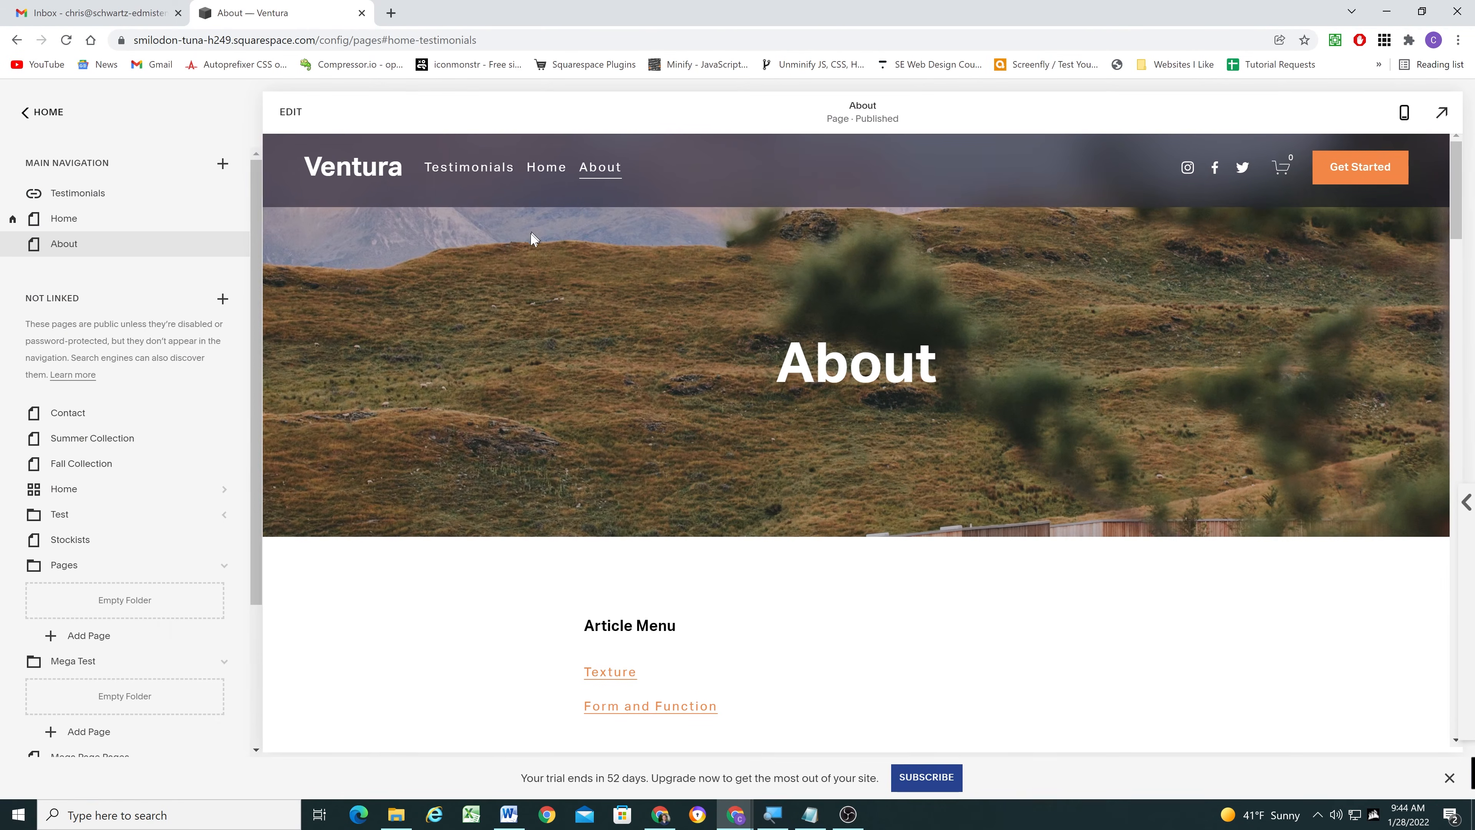
- Change the Testimonials navigation link's address to /#home-testimonials and save it
click(207, 193)
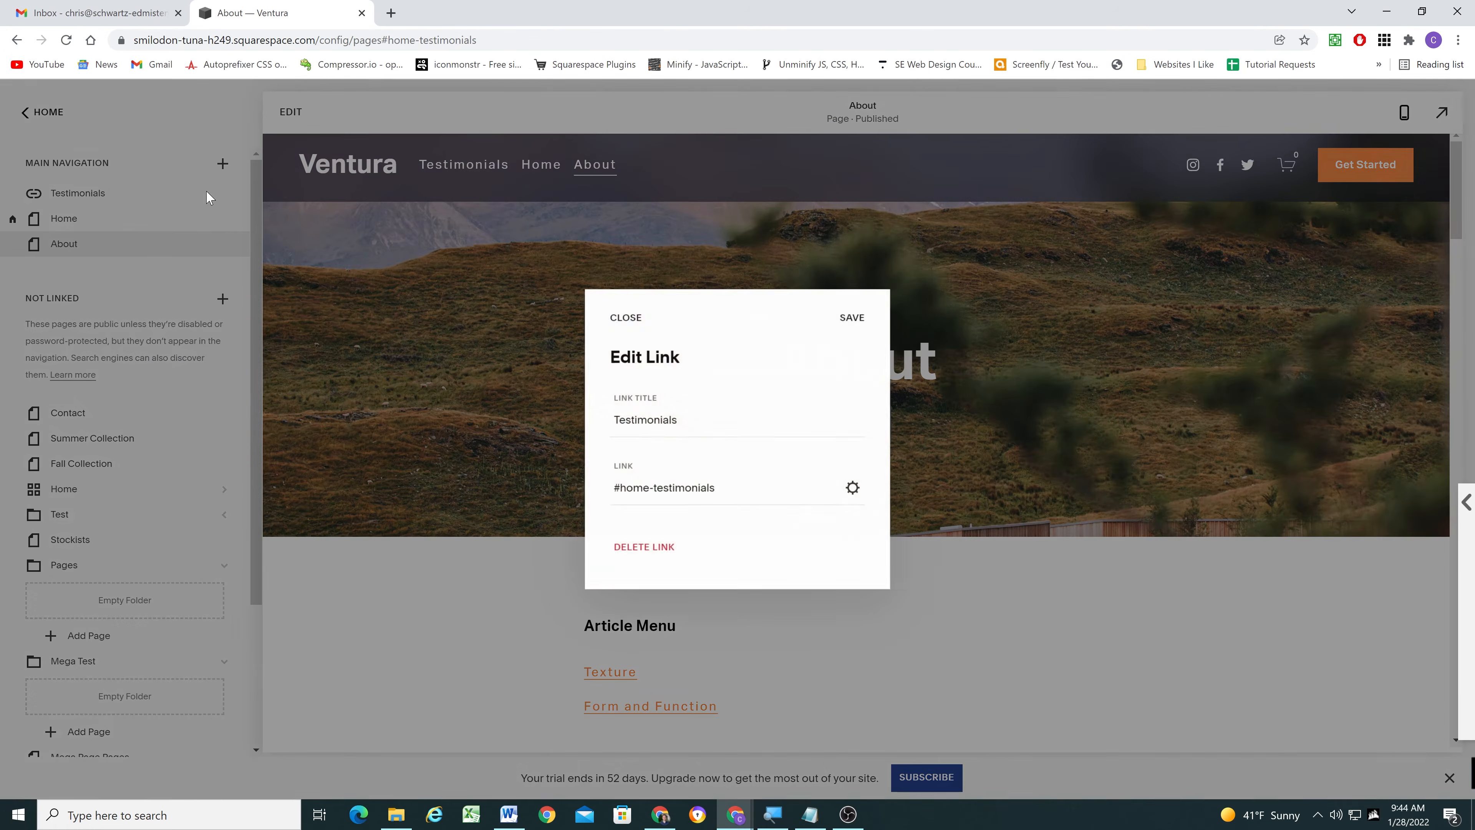
text(/)
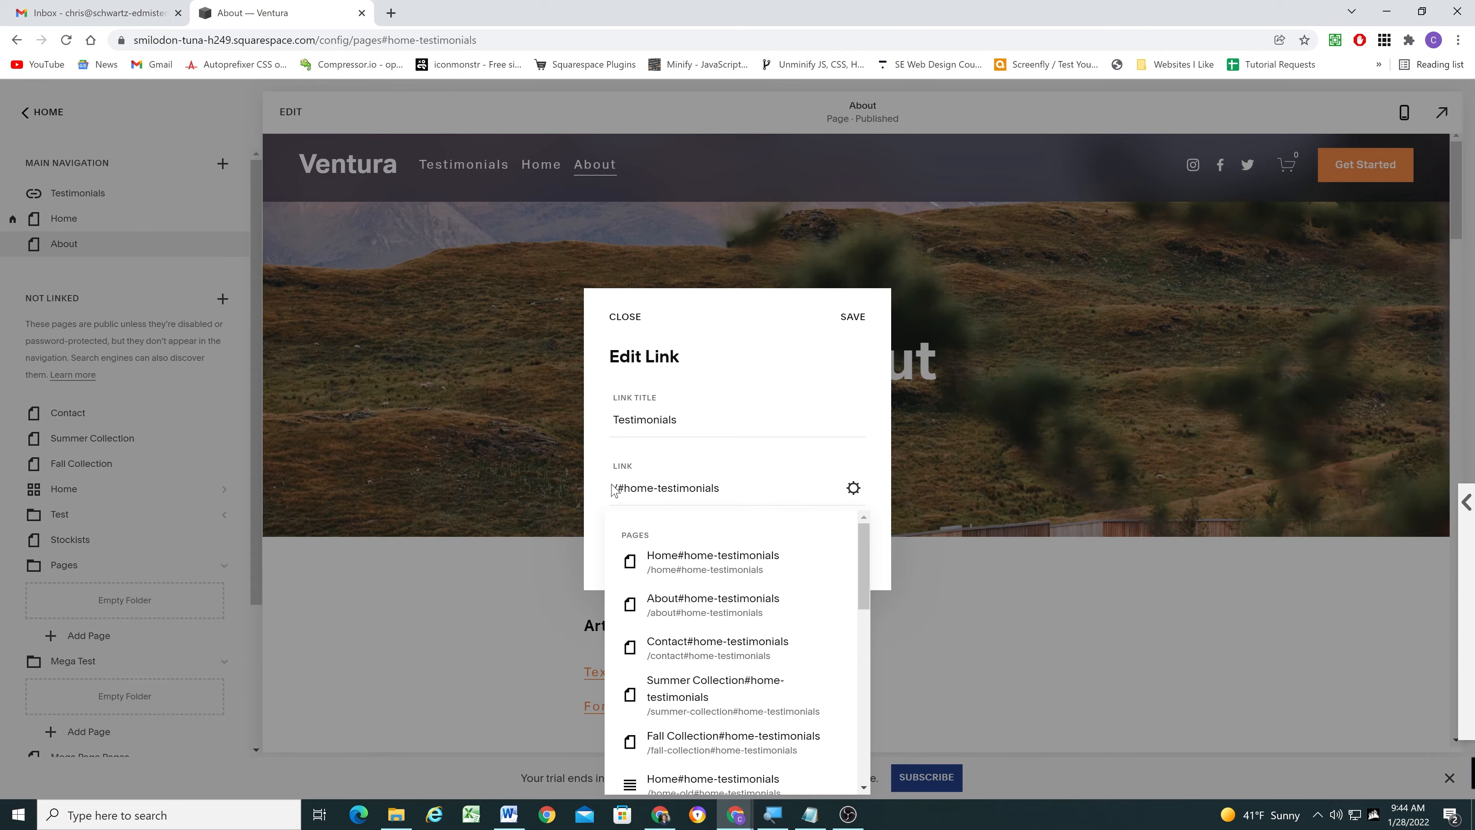
click(858, 323)
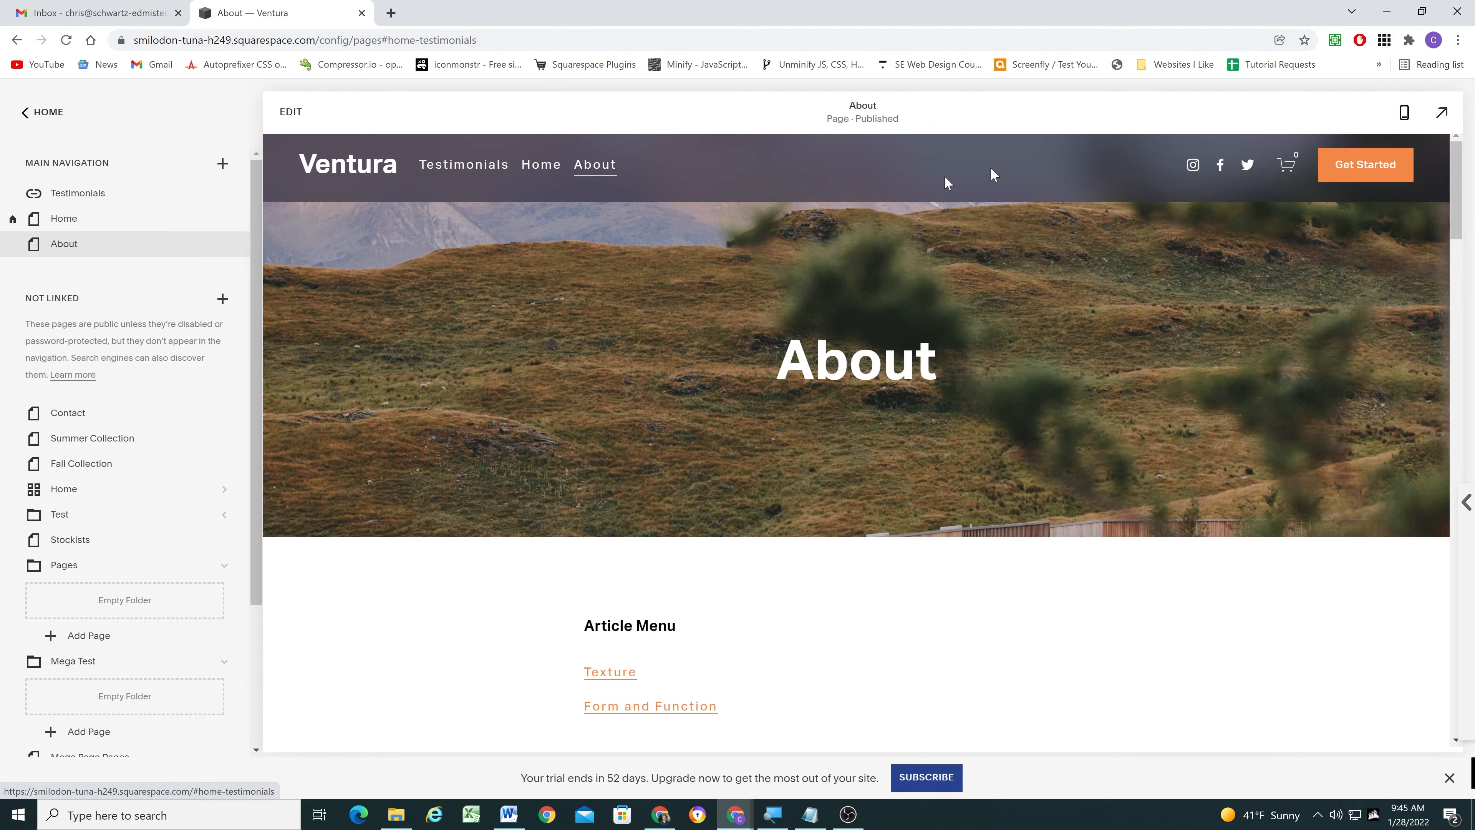
- Test the updated Testimonials link from the About page in the full-size preview, and return to the page list
click(1439, 115)
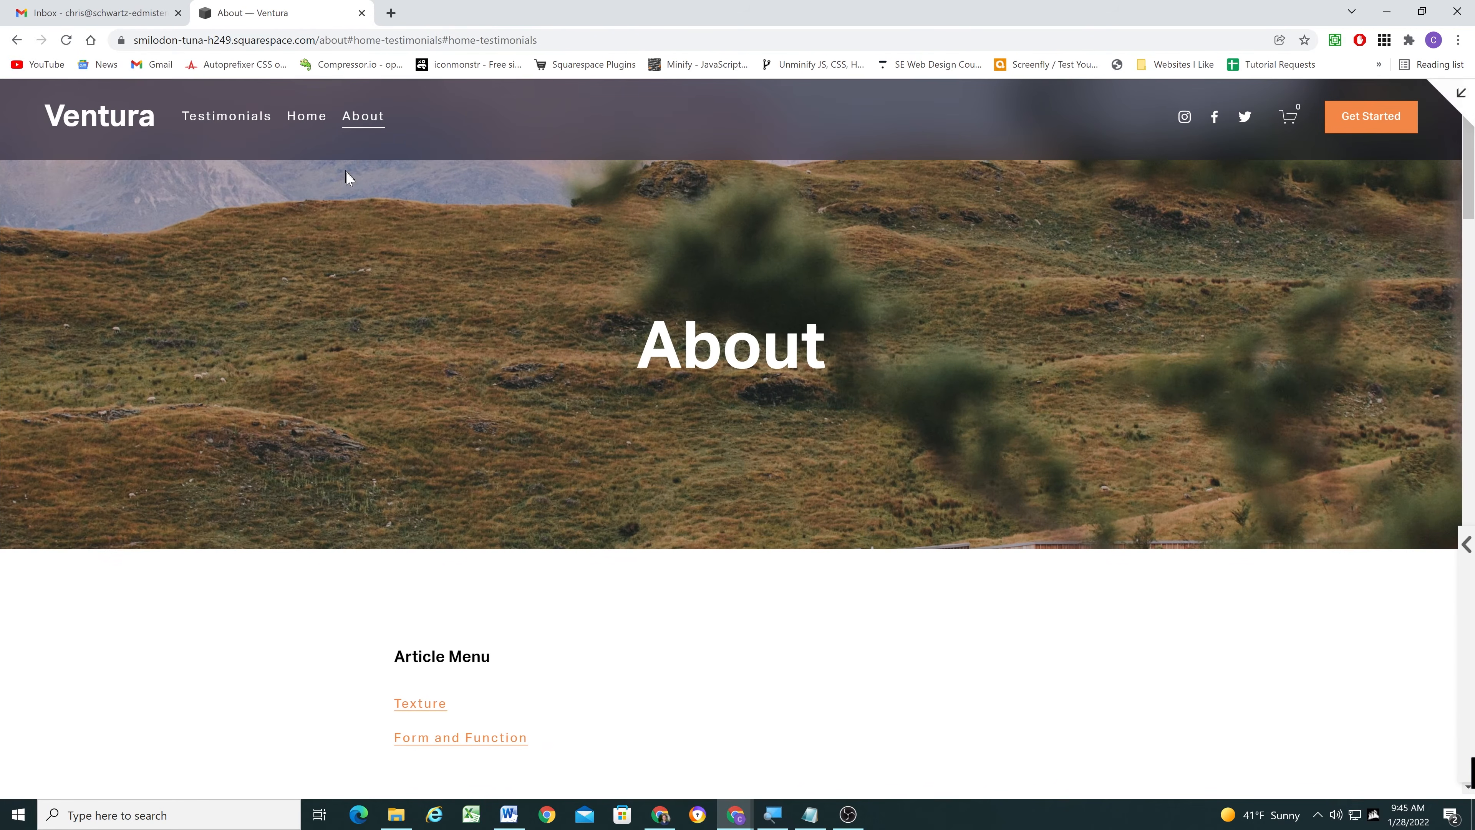
click(230, 119)
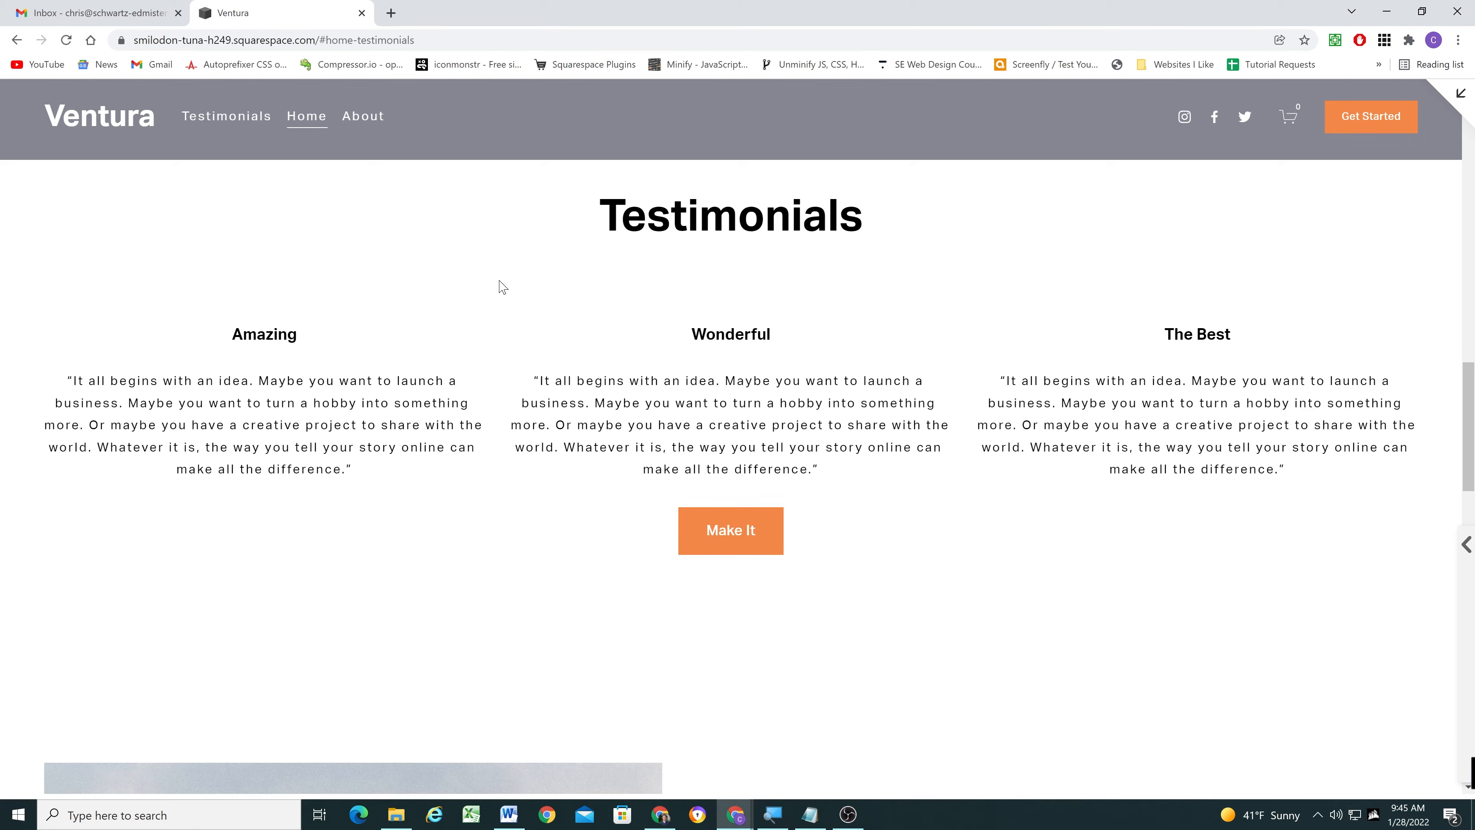
scroll(490, 311, up, 15)
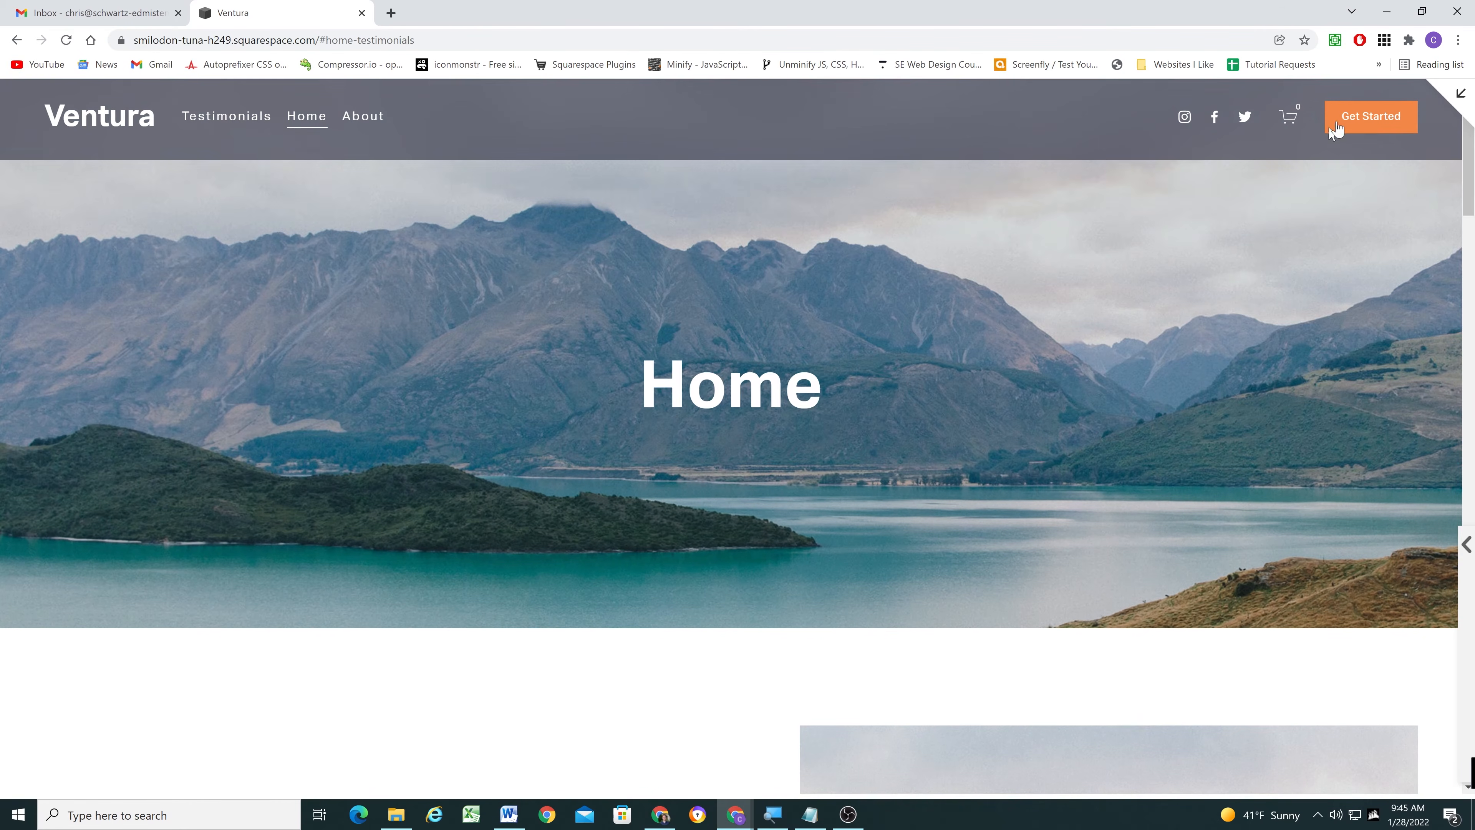
click(1459, 95)
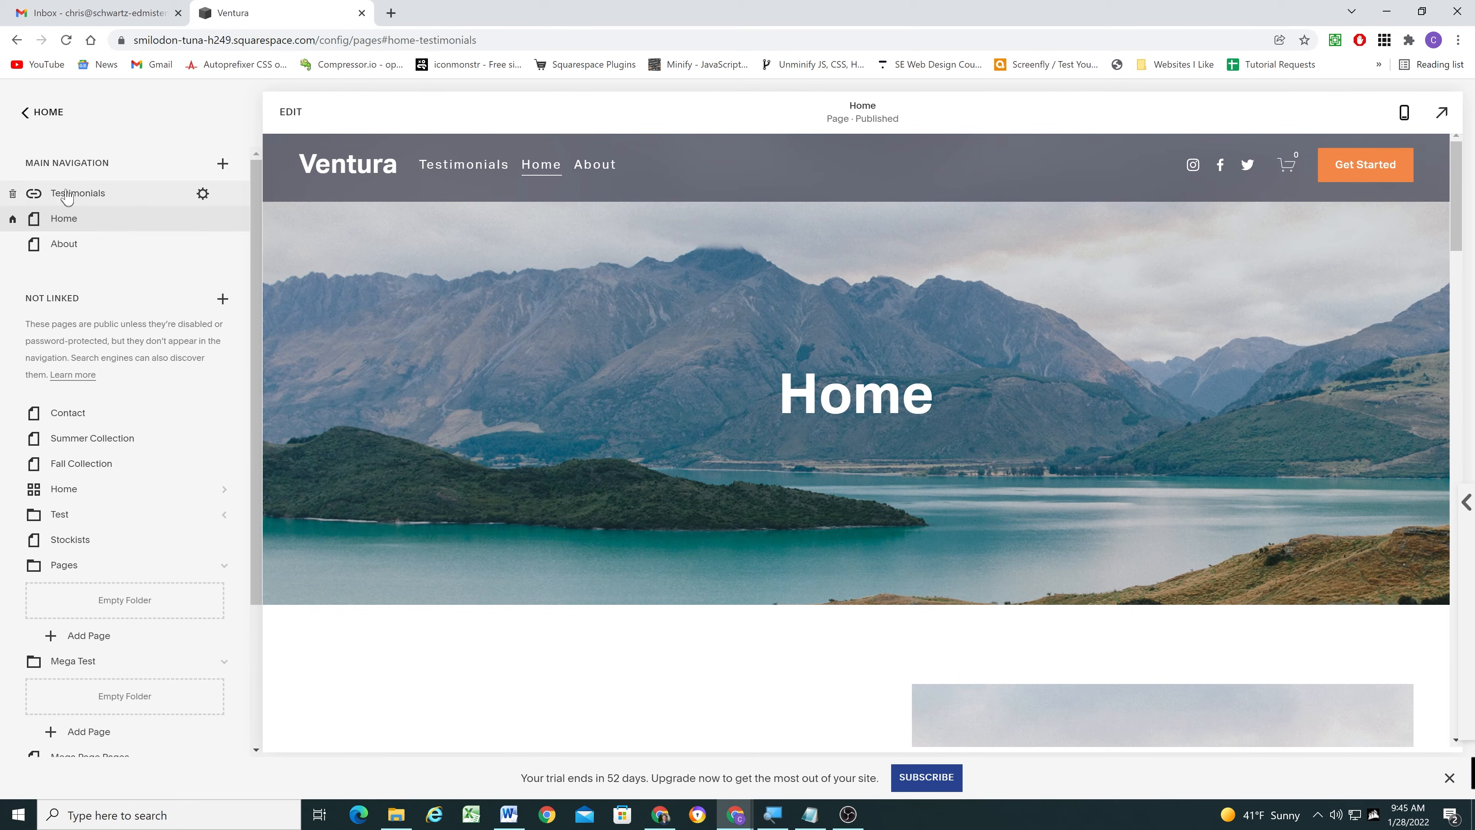
- Move the Home and About pages from the main navigation to the Not Linked section
drag(70, 220, 97, 396)
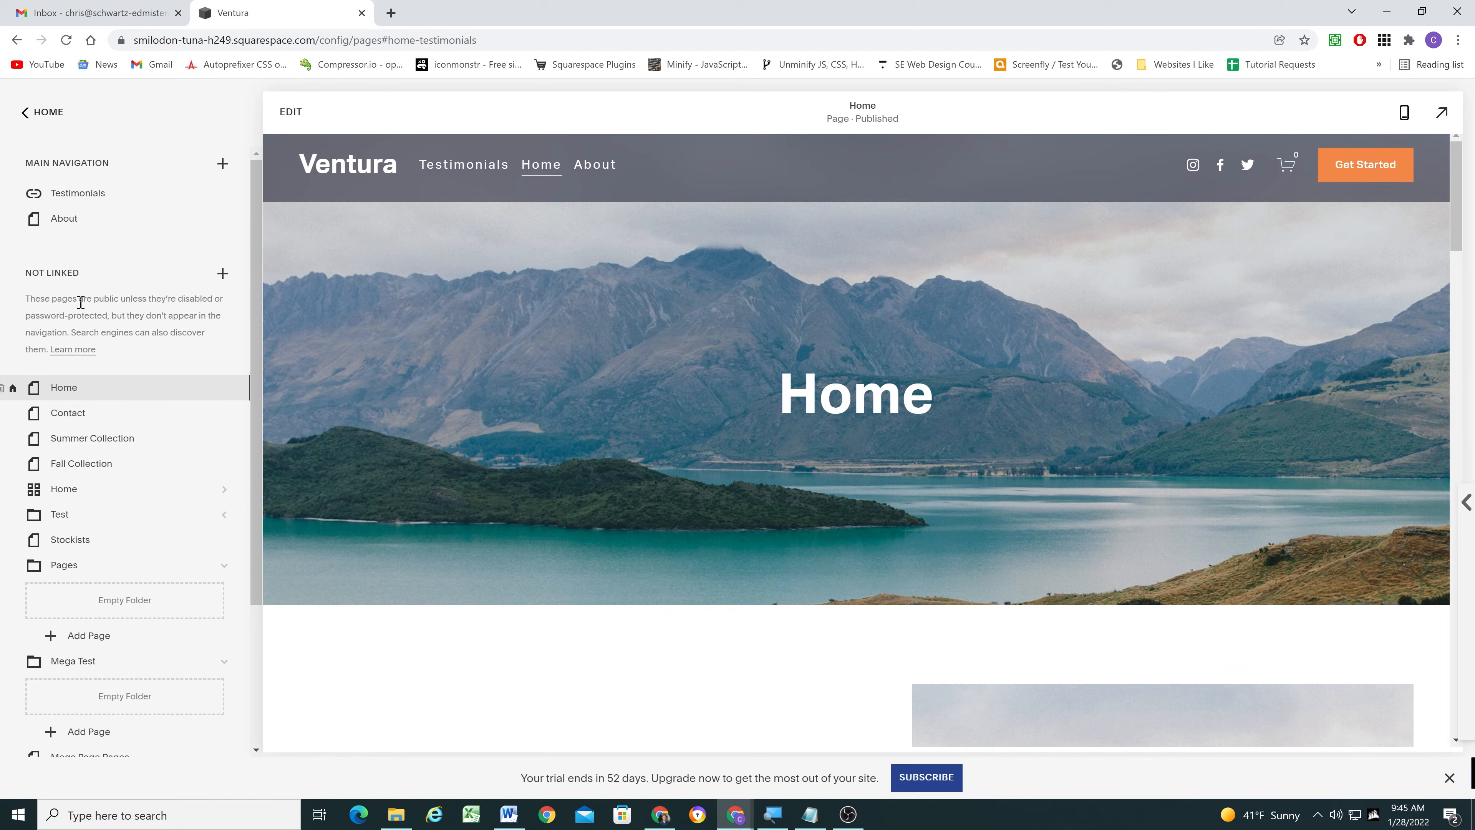
drag(63, 226, 87, 360)
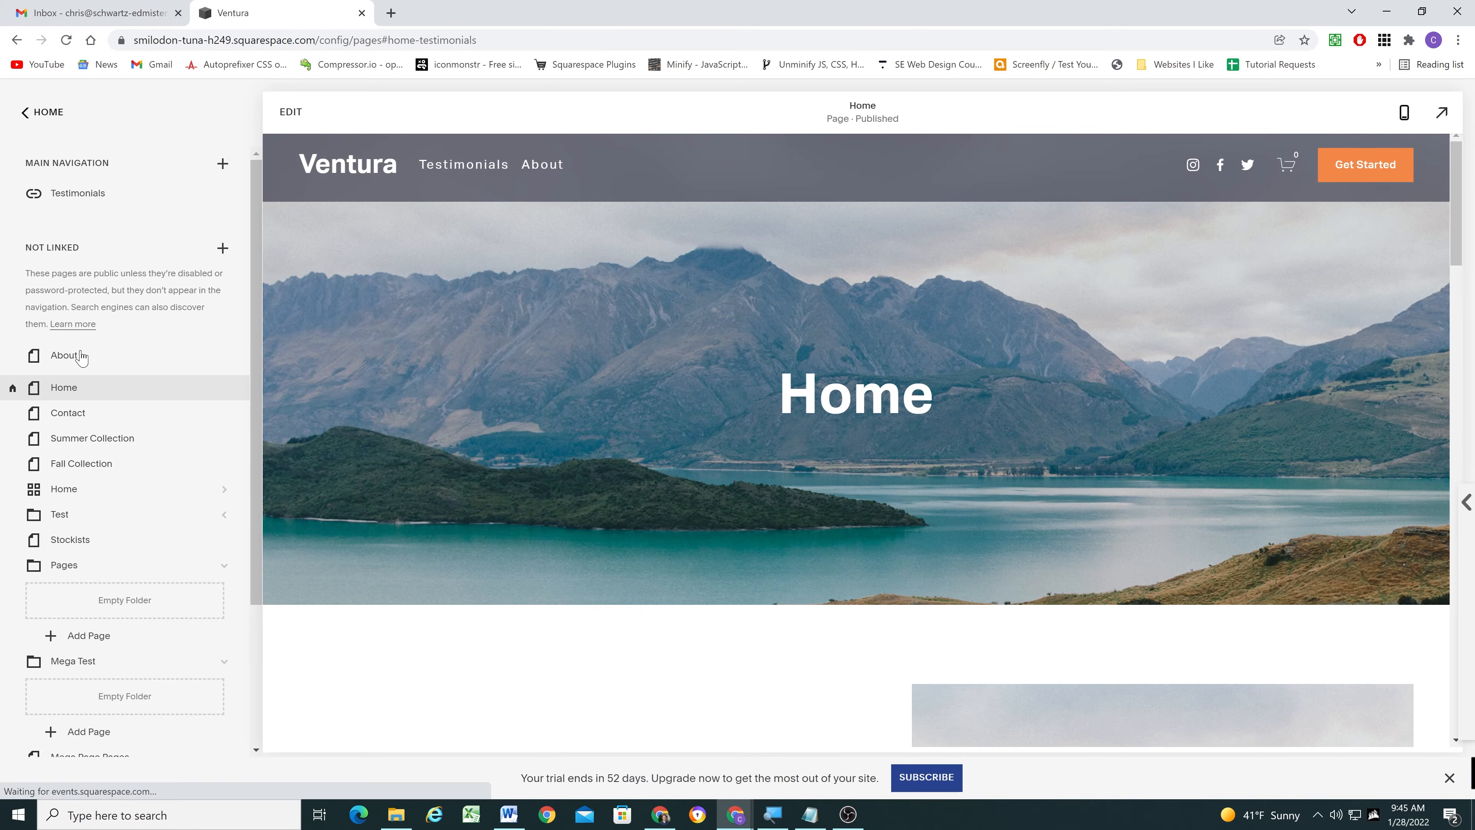
scroll(588, 293, down, 5)
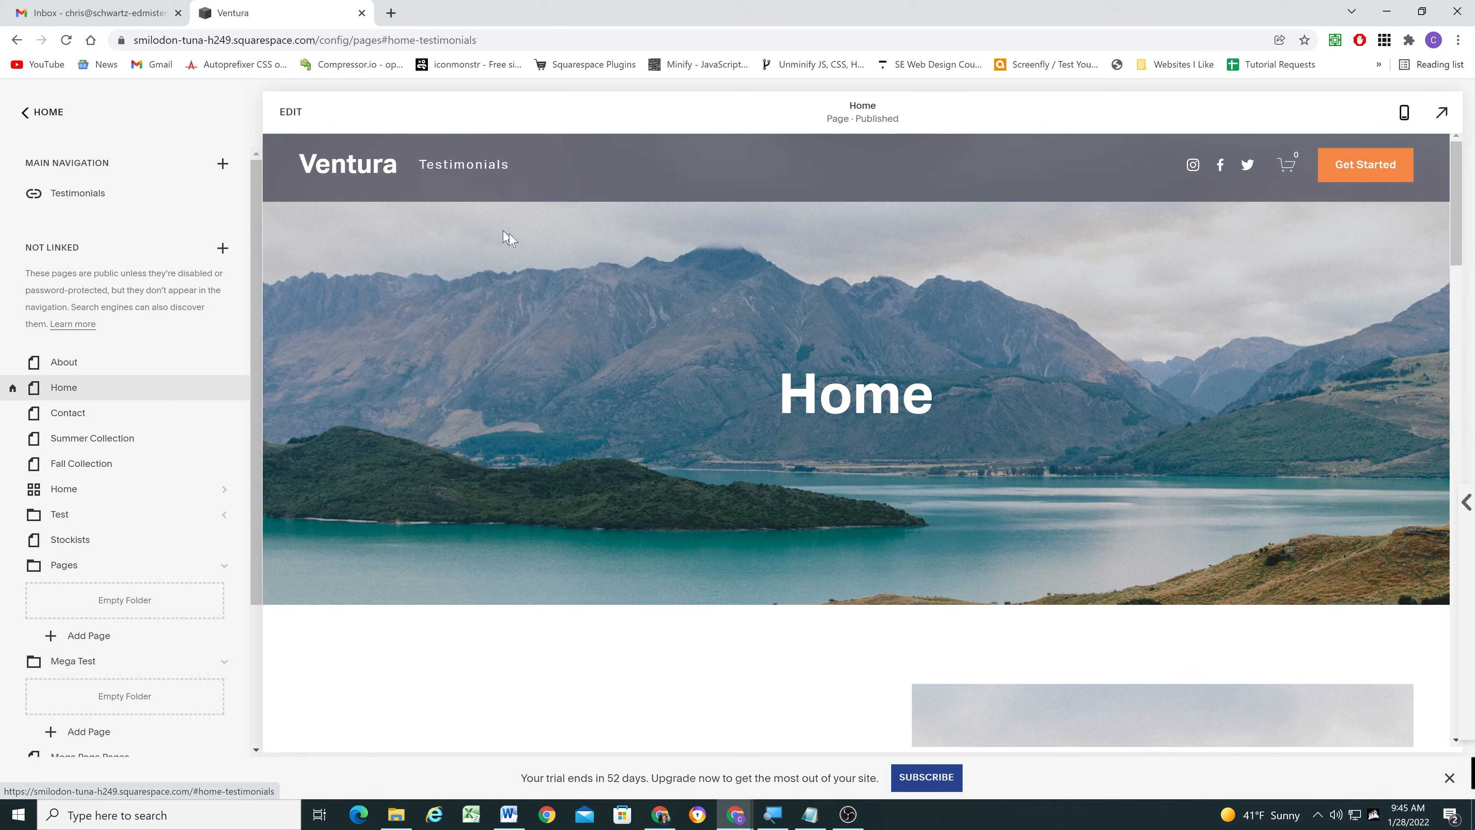
- Move the Home page from the Not Linked section into the main navigation, above the Testimonials link
scroll(692, 320, down, 15)
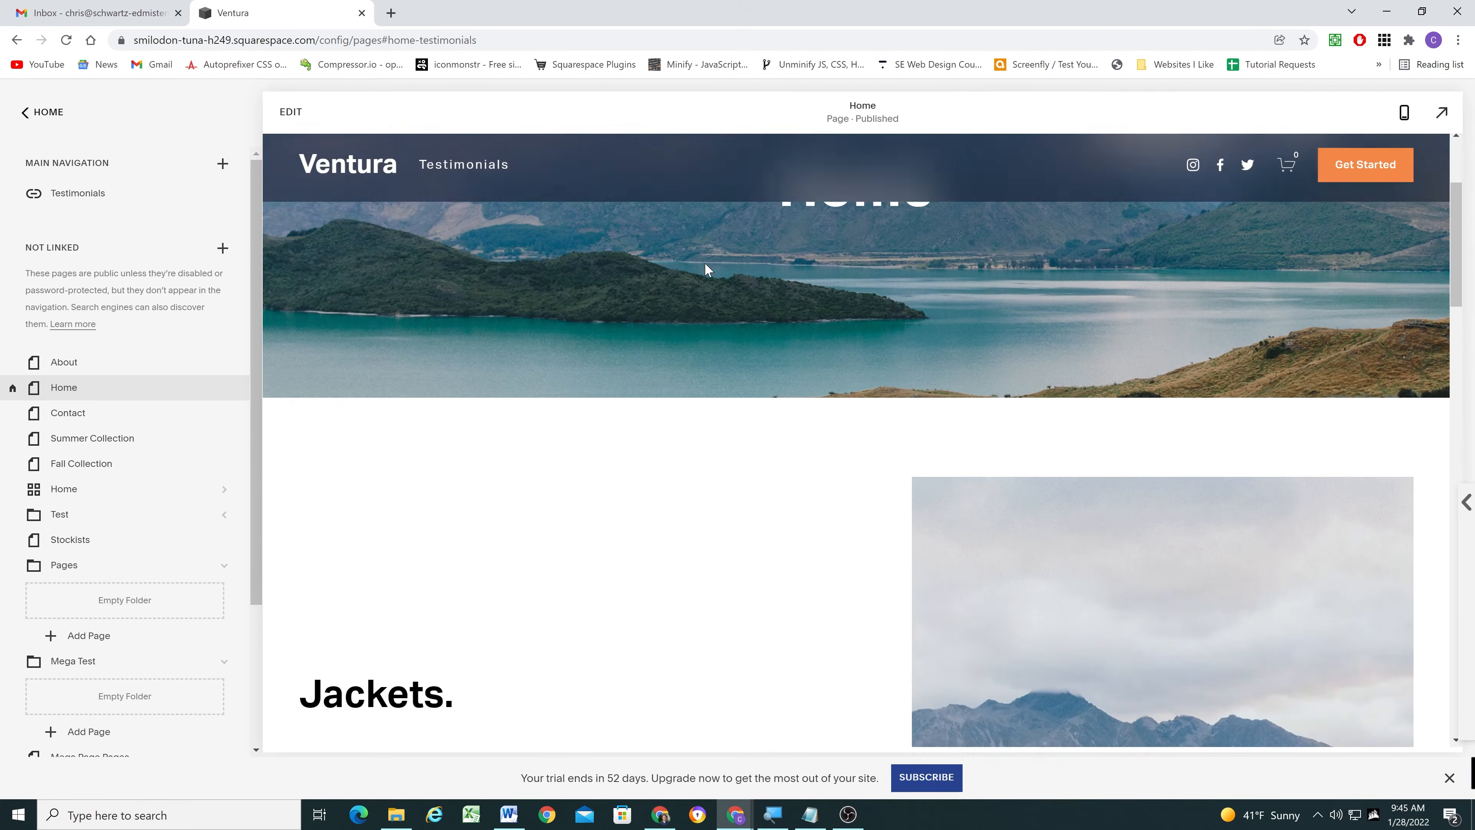
scroll(691, 408, down, 8)
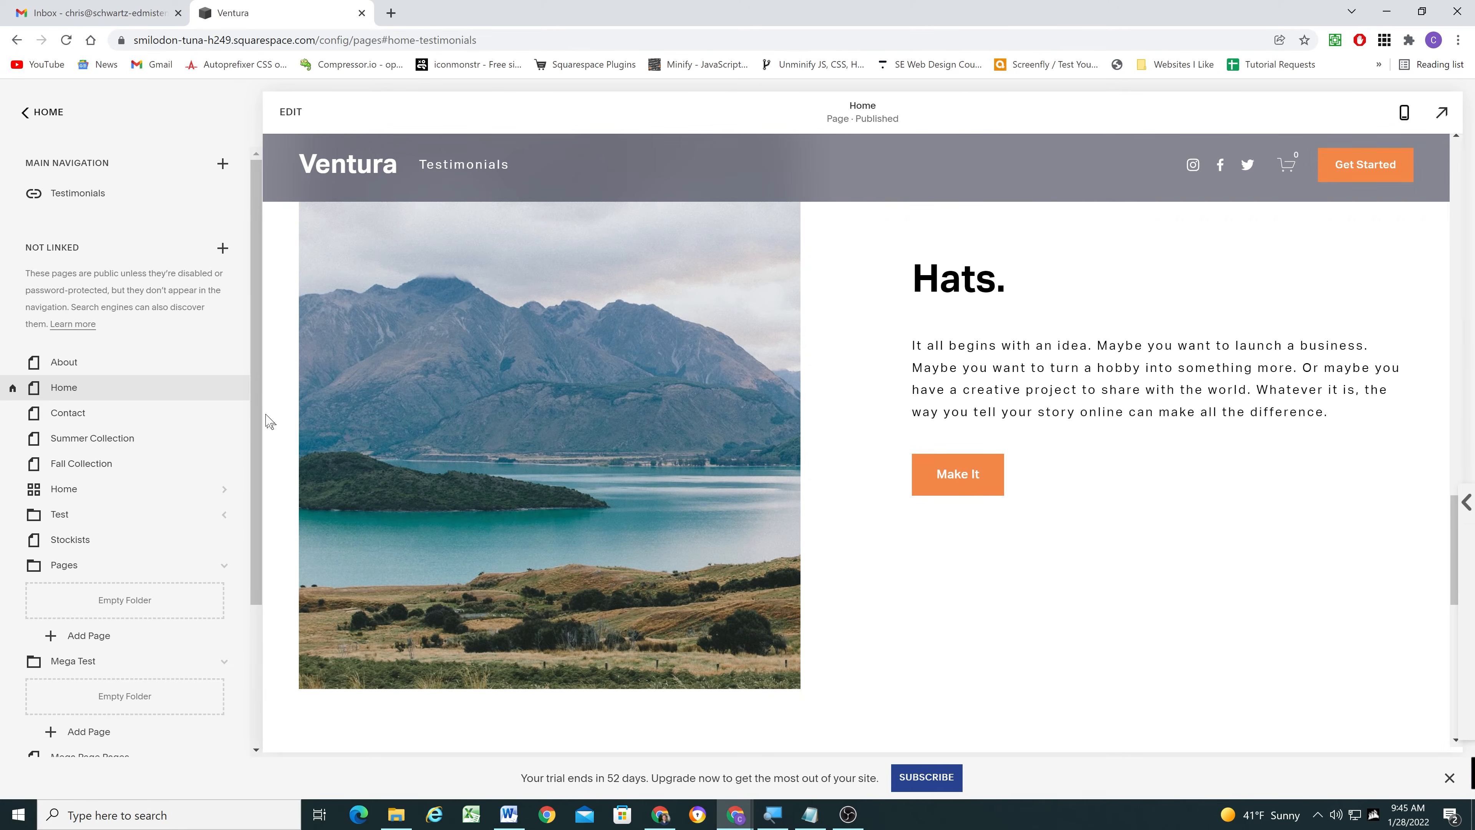
scroll(455, 342, up, 5)
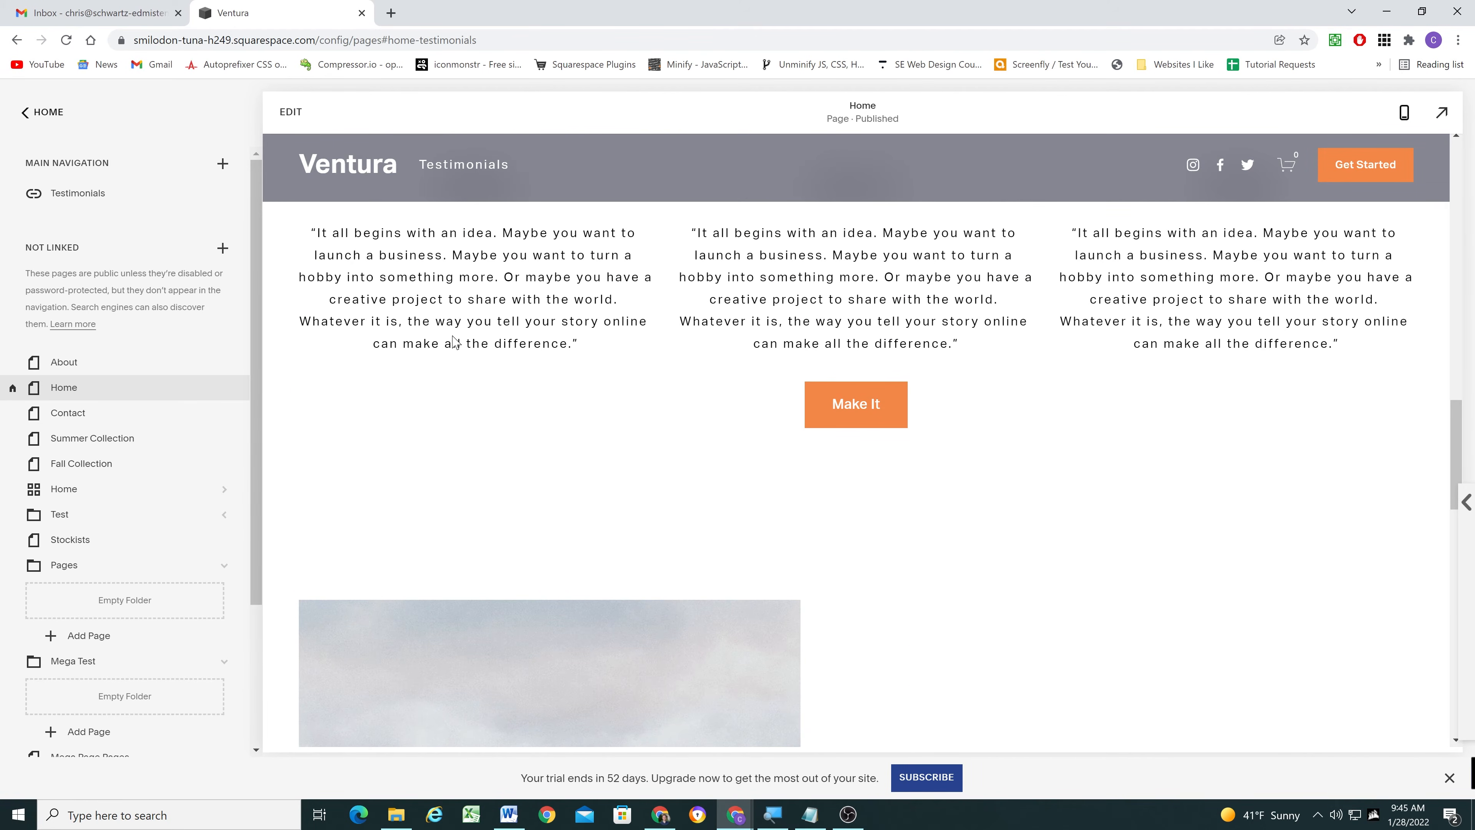
scroll(455, 341, up, 15)
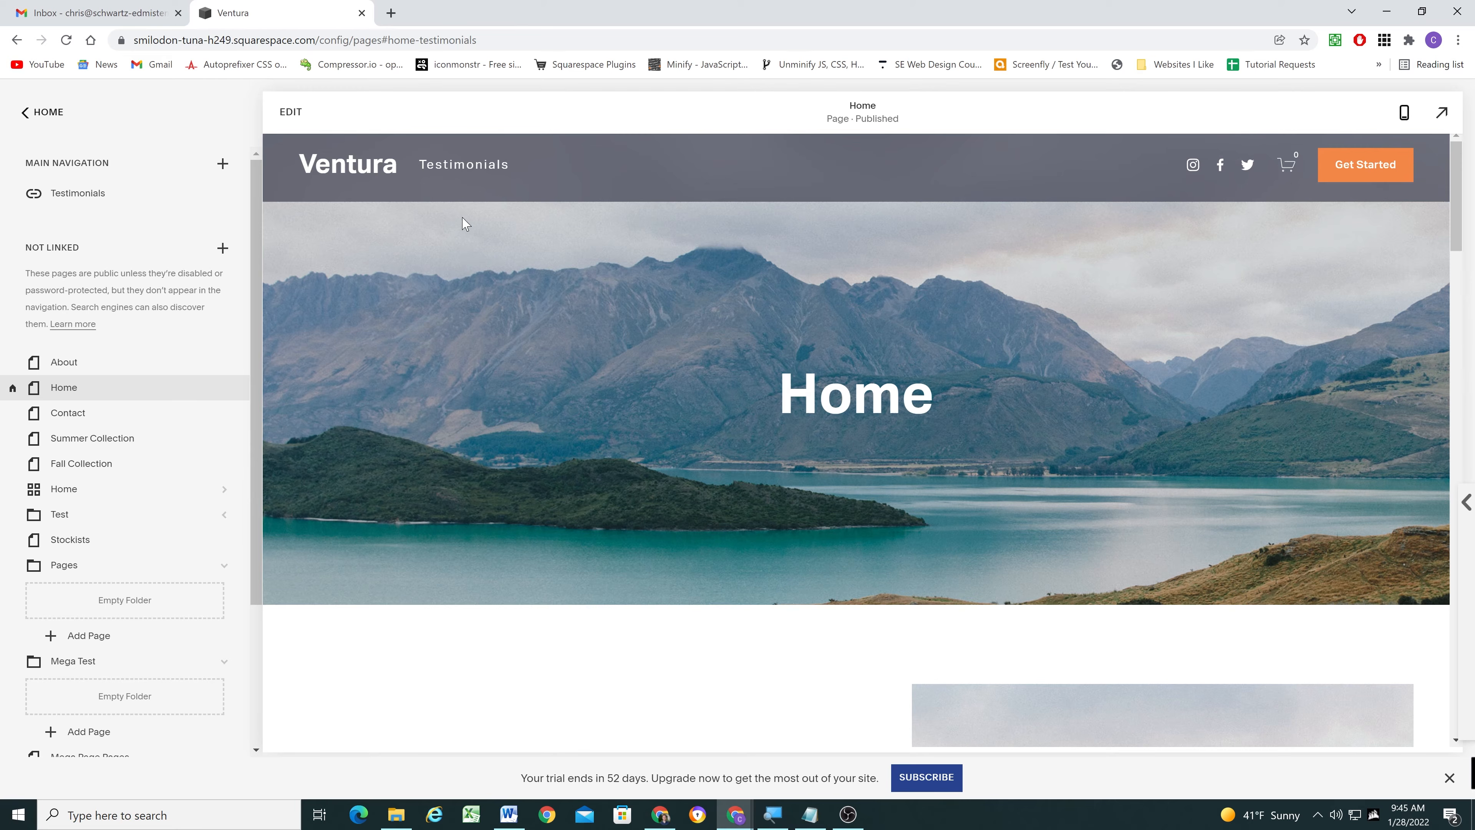
drag(198, 387, 92, 191)
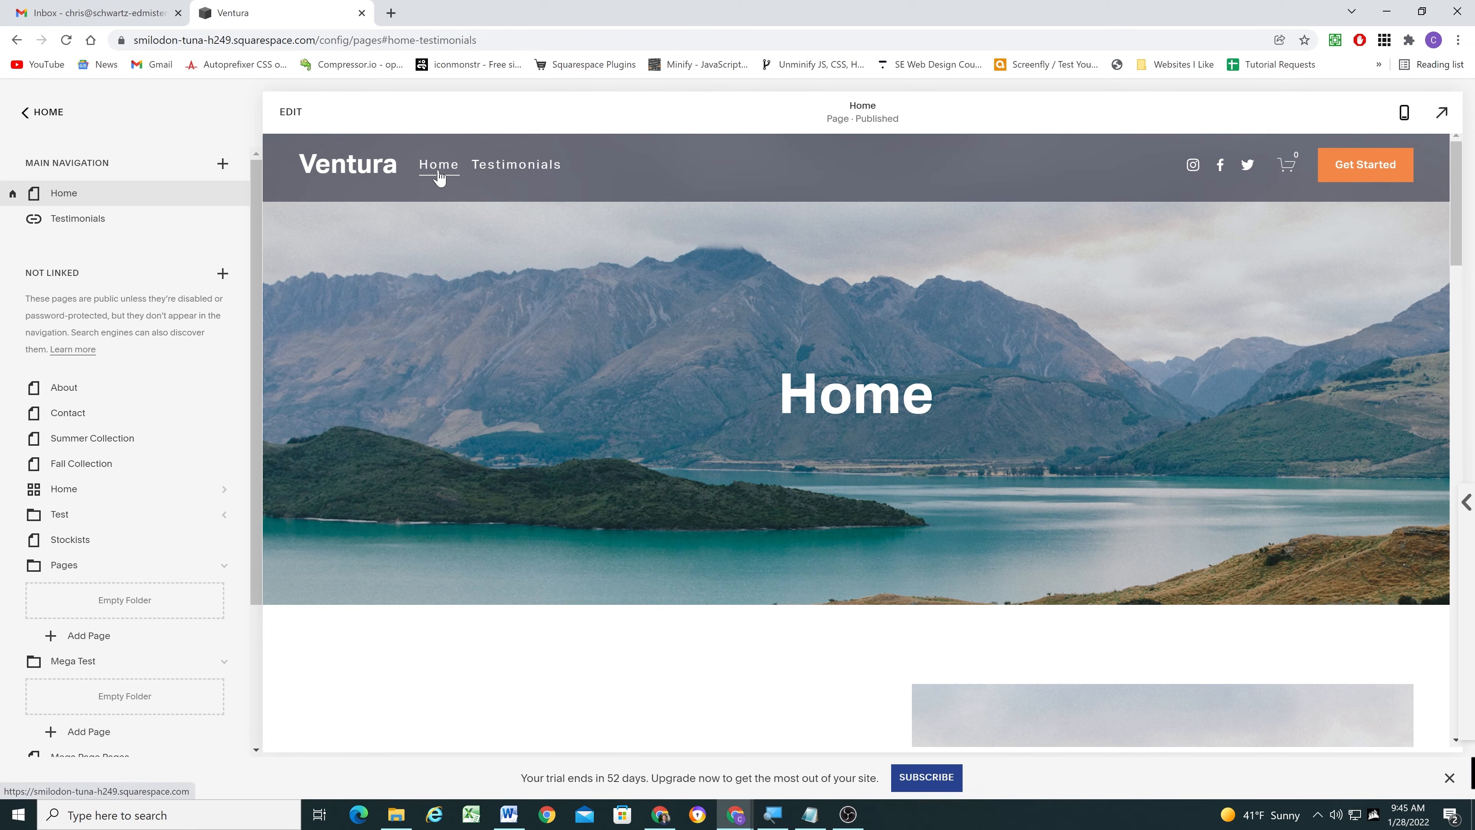
- Test the Testimonials navigation link from the Home page in the full-size preview, and return to the page's beginning
click(535, 174)
click(1442, 113)
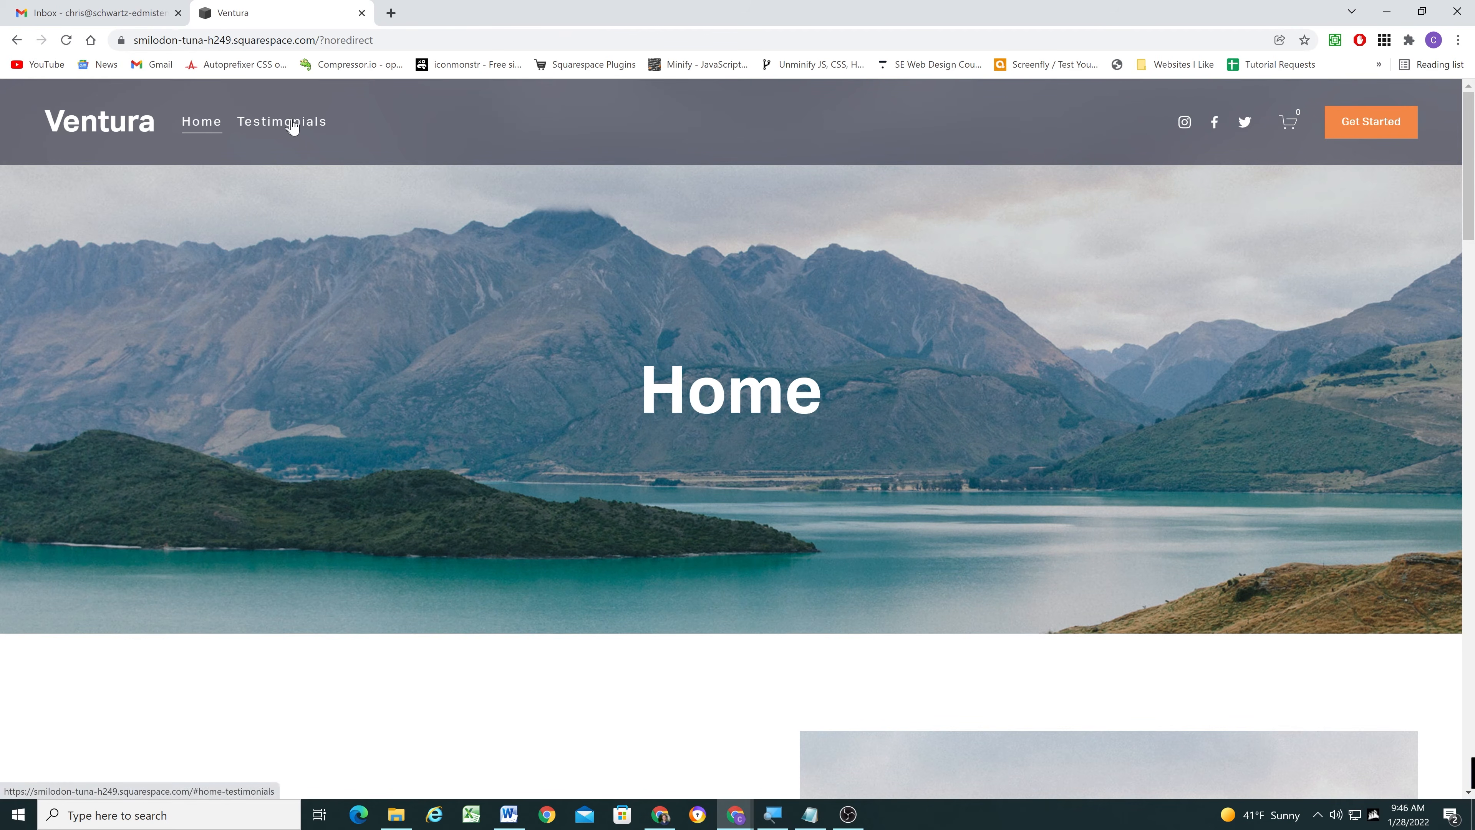
click(294, 125)
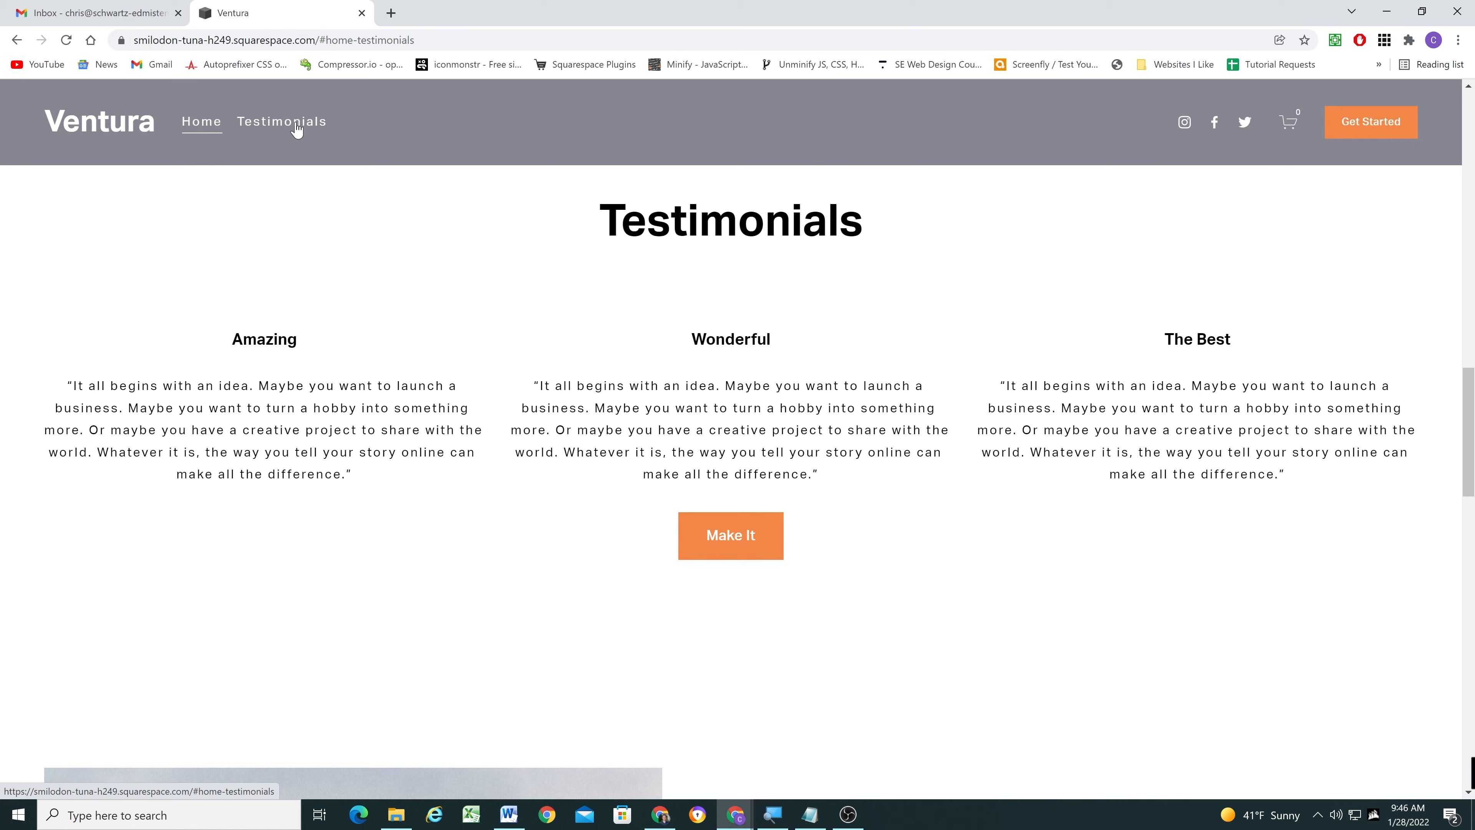
scroll(303, 286, up, 1)
scroll(303, 287, up, 10)
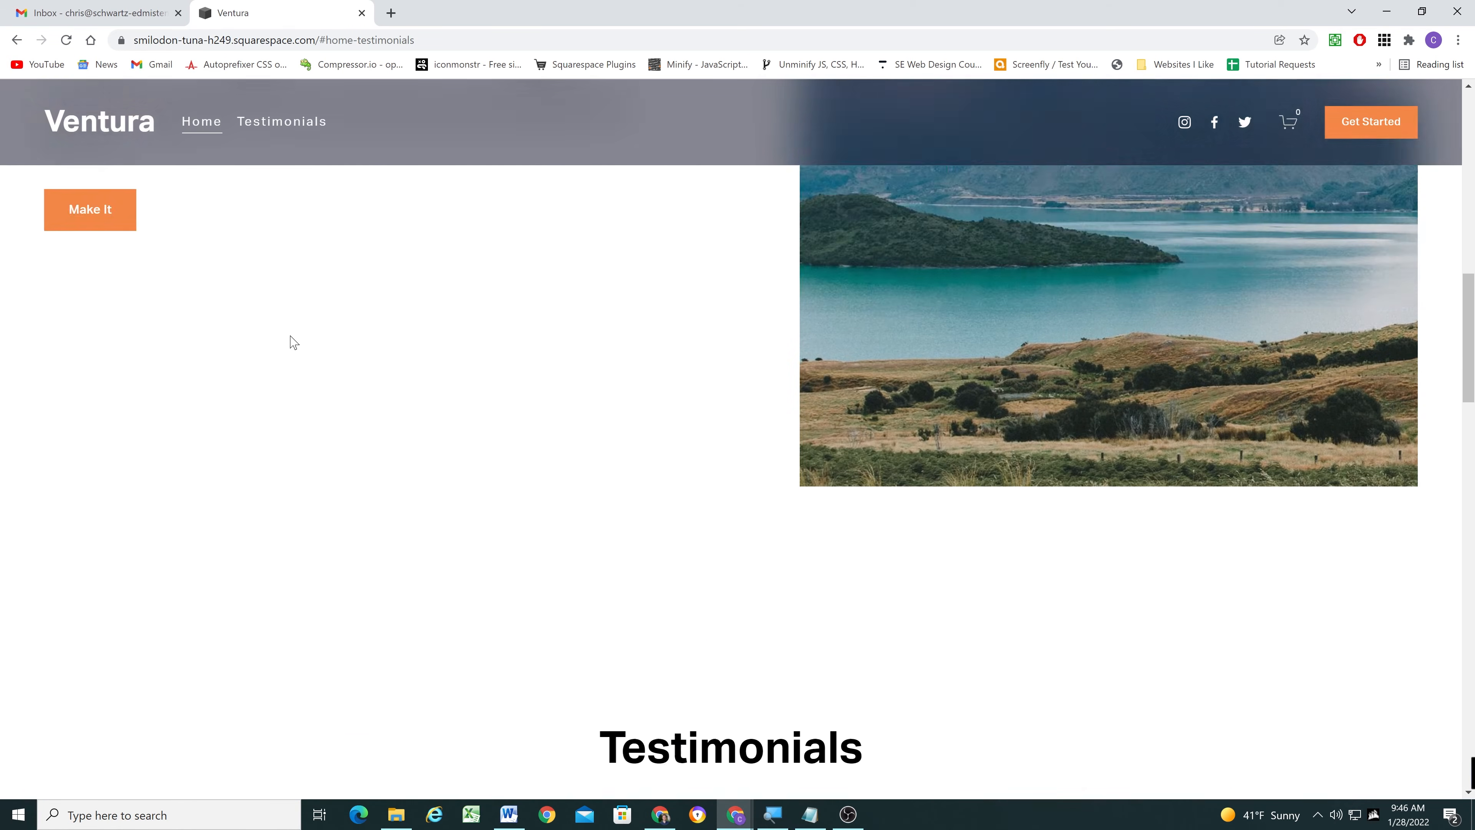
scroll(289, 350, up, 8)
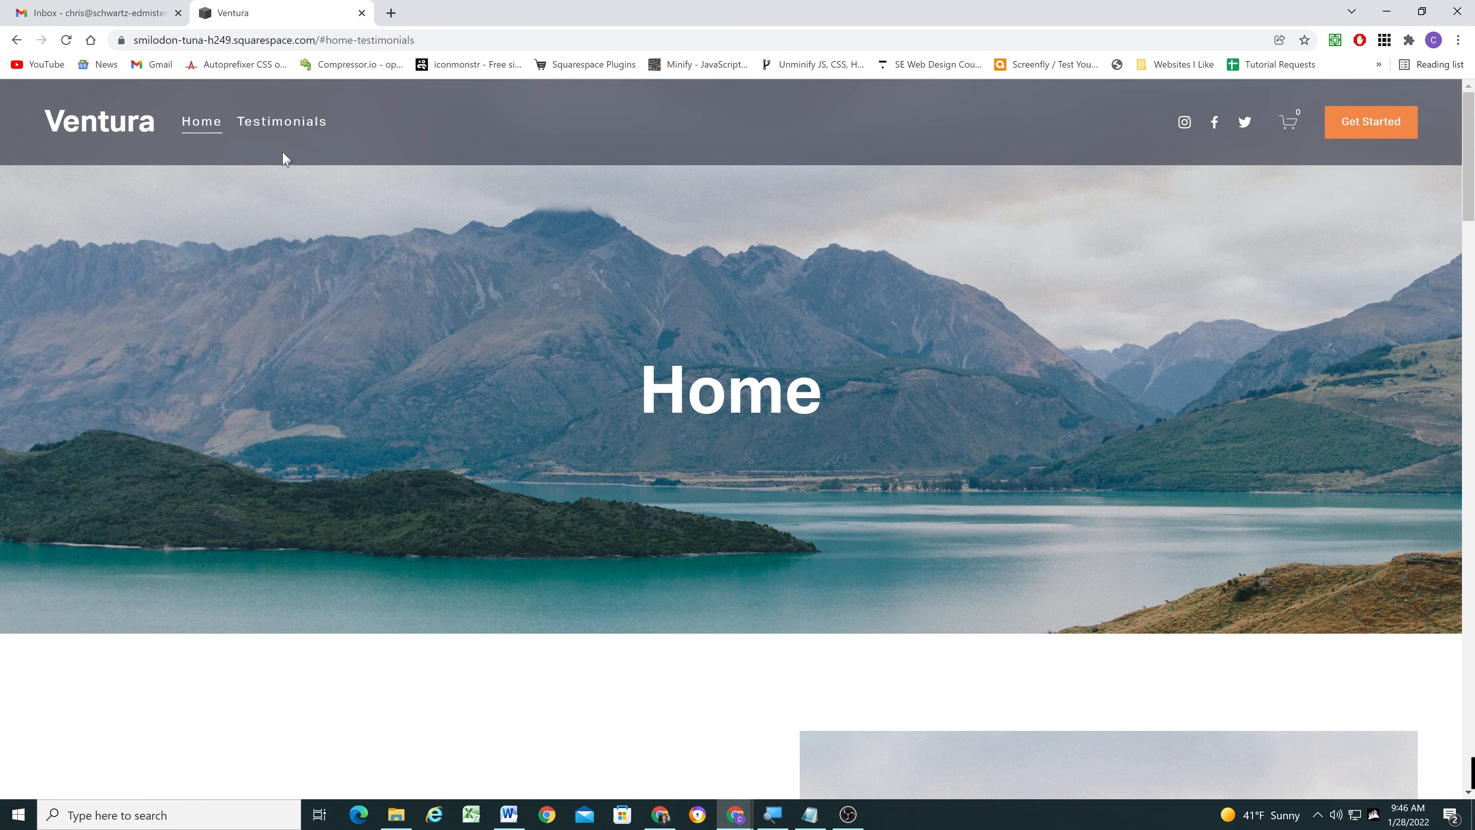
- Open the SE Web Design courses site in a new browser tab and go to the Squarespace CSS Toolbox course
click(397, 7)
text(courses)
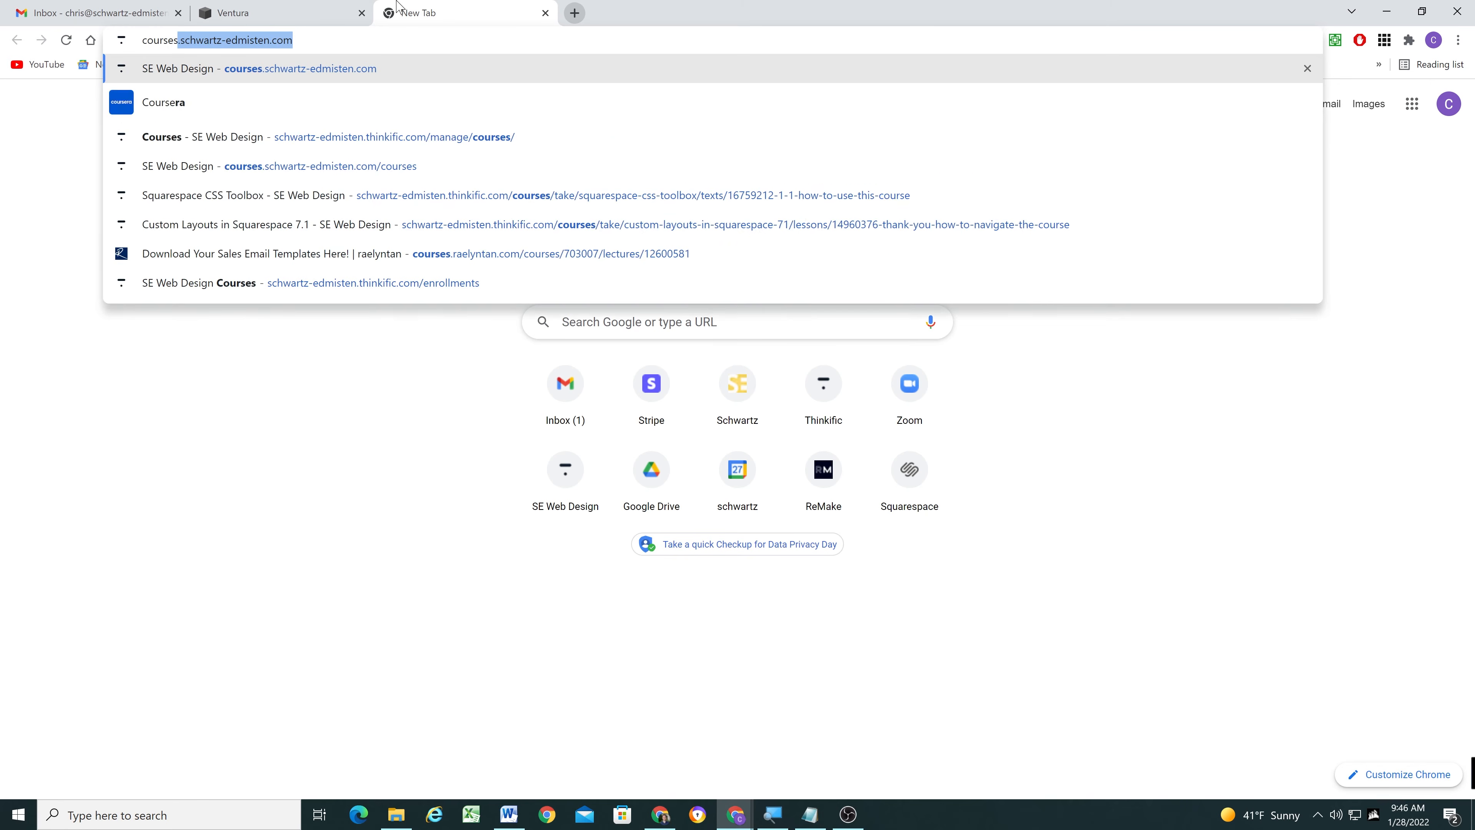
key(Return)
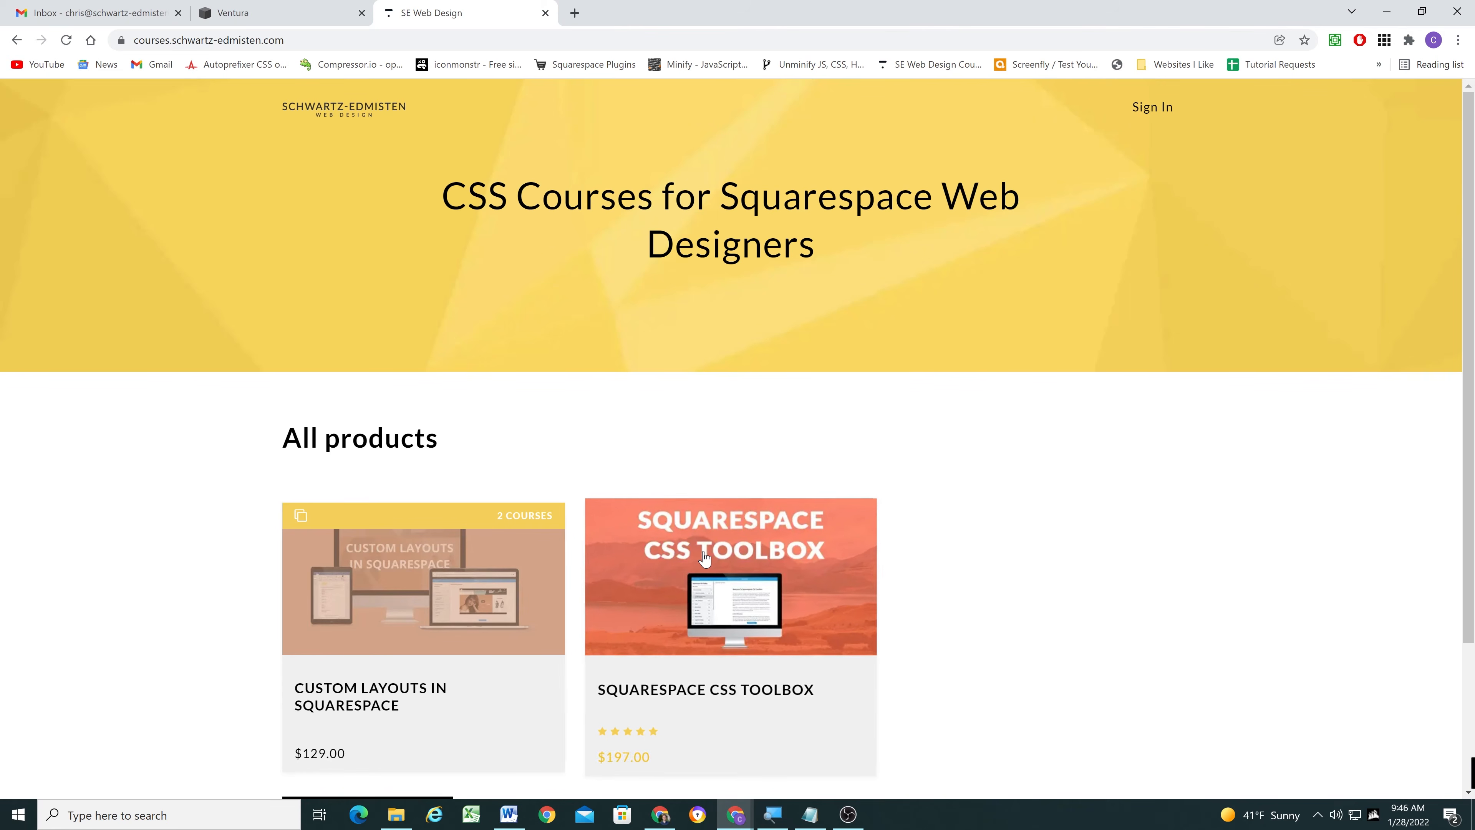
click(715, 580)
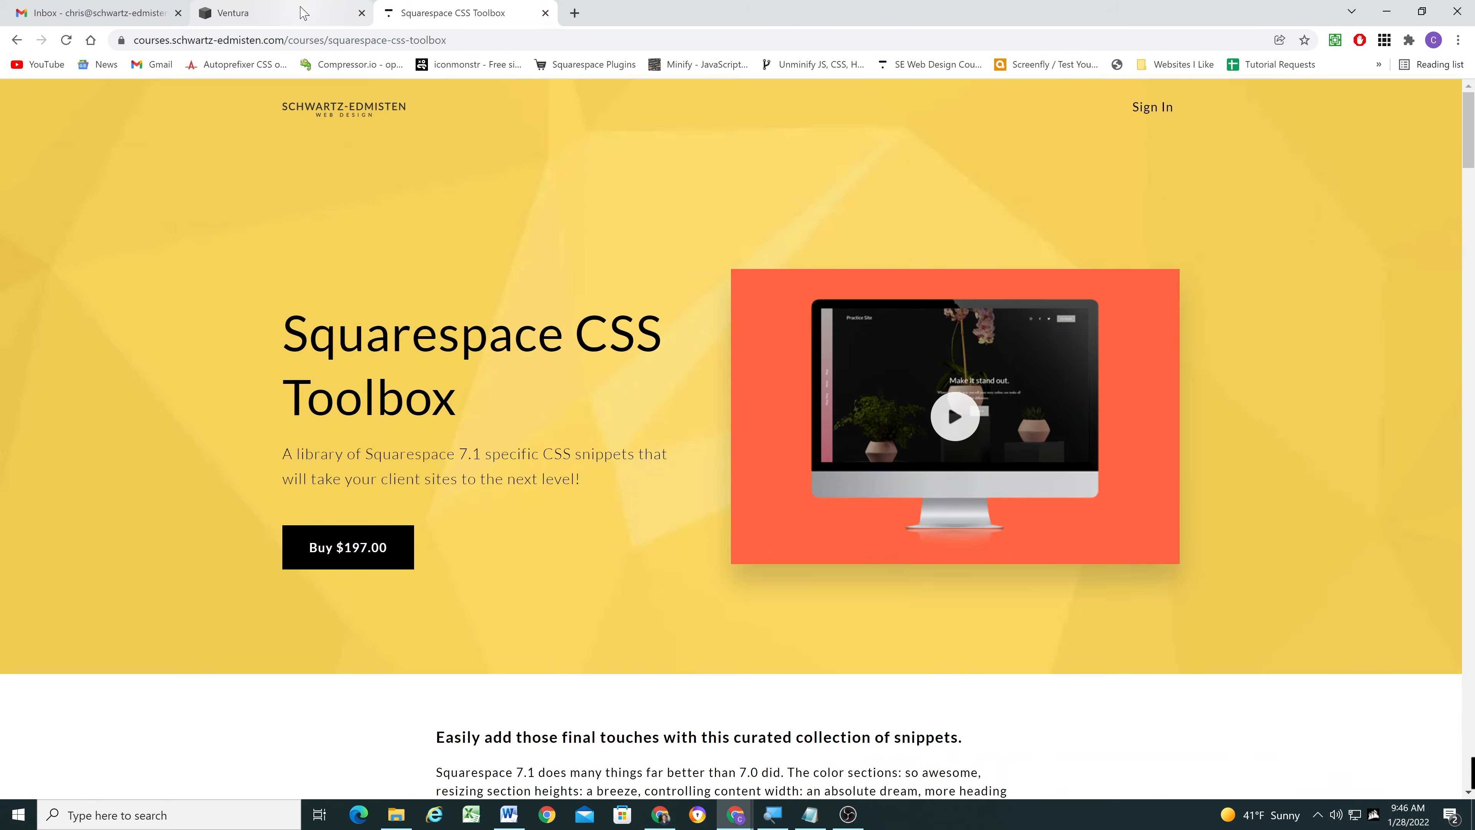
- Examine the Squarespace CSS Toolbox page's course description and its list of modules
click(302, 13)
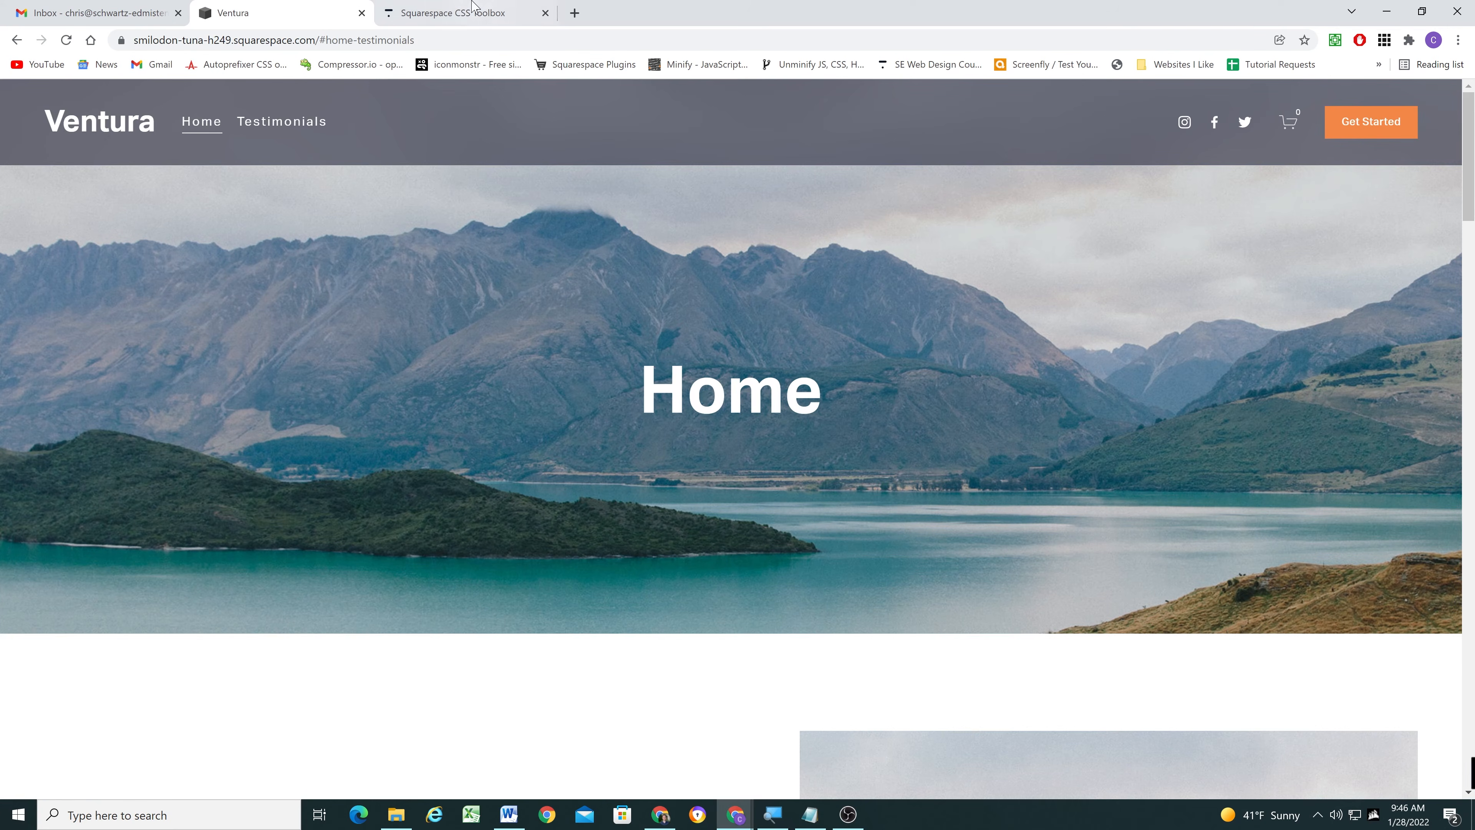
click(477, 11)
scroll(211, 354, down, 2)
scroll(197, 369, down, 5)
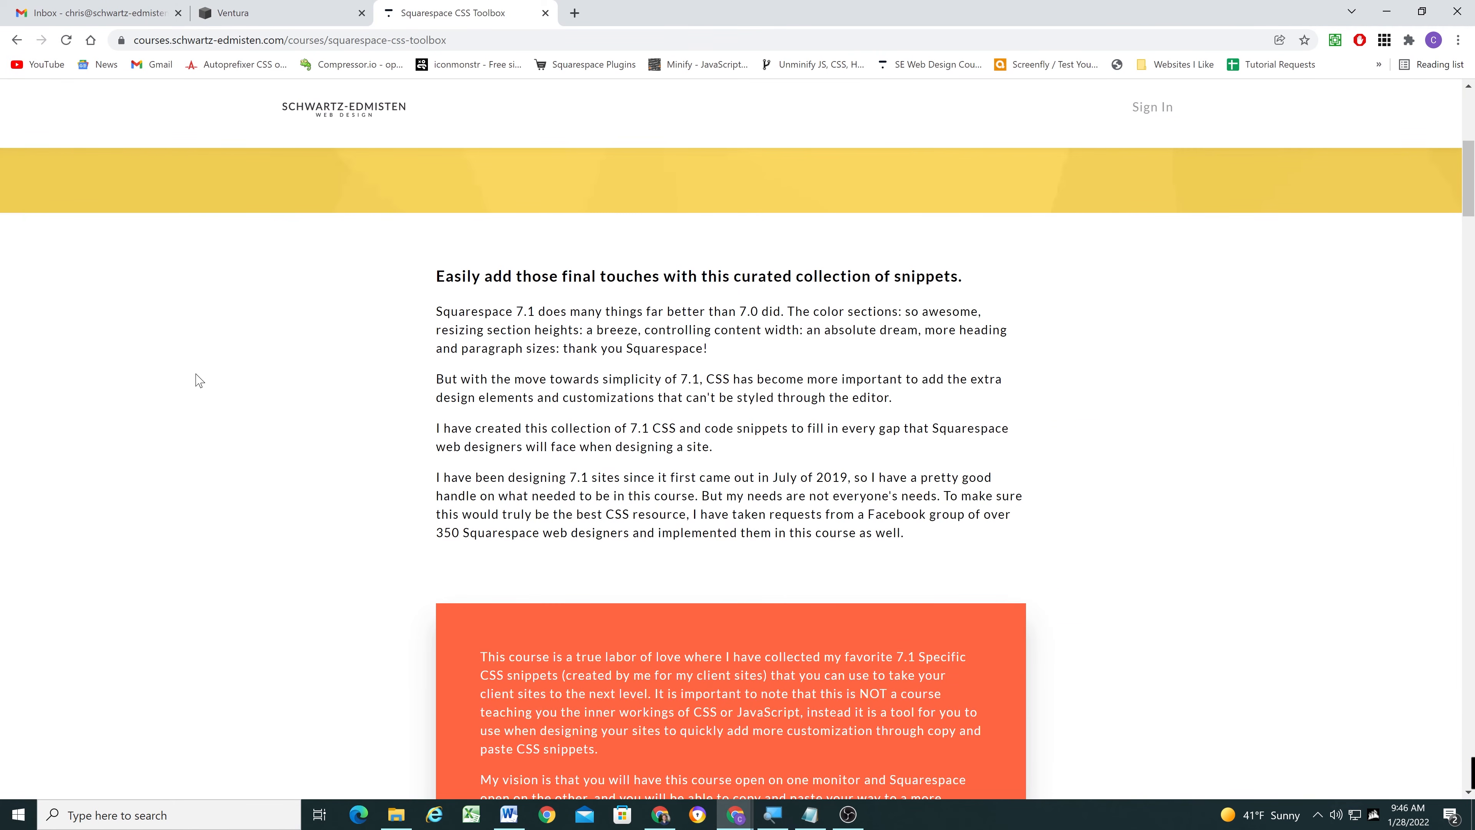
scroll(199, 383, down, 16)
scroll(202, 405, up, 2)
scroll(316, 468, down, 5)
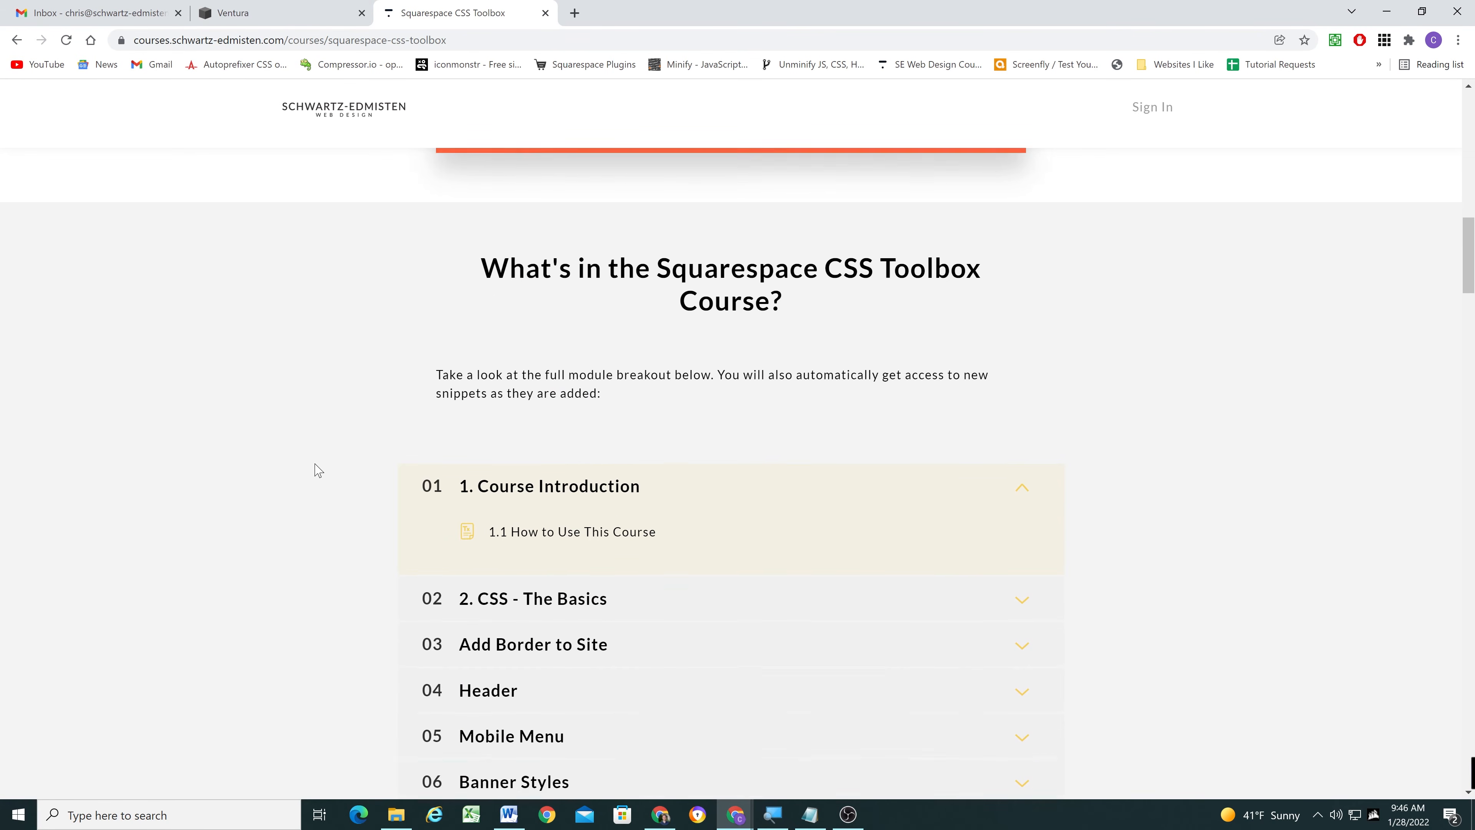
scroll(318, 469, down, 18)
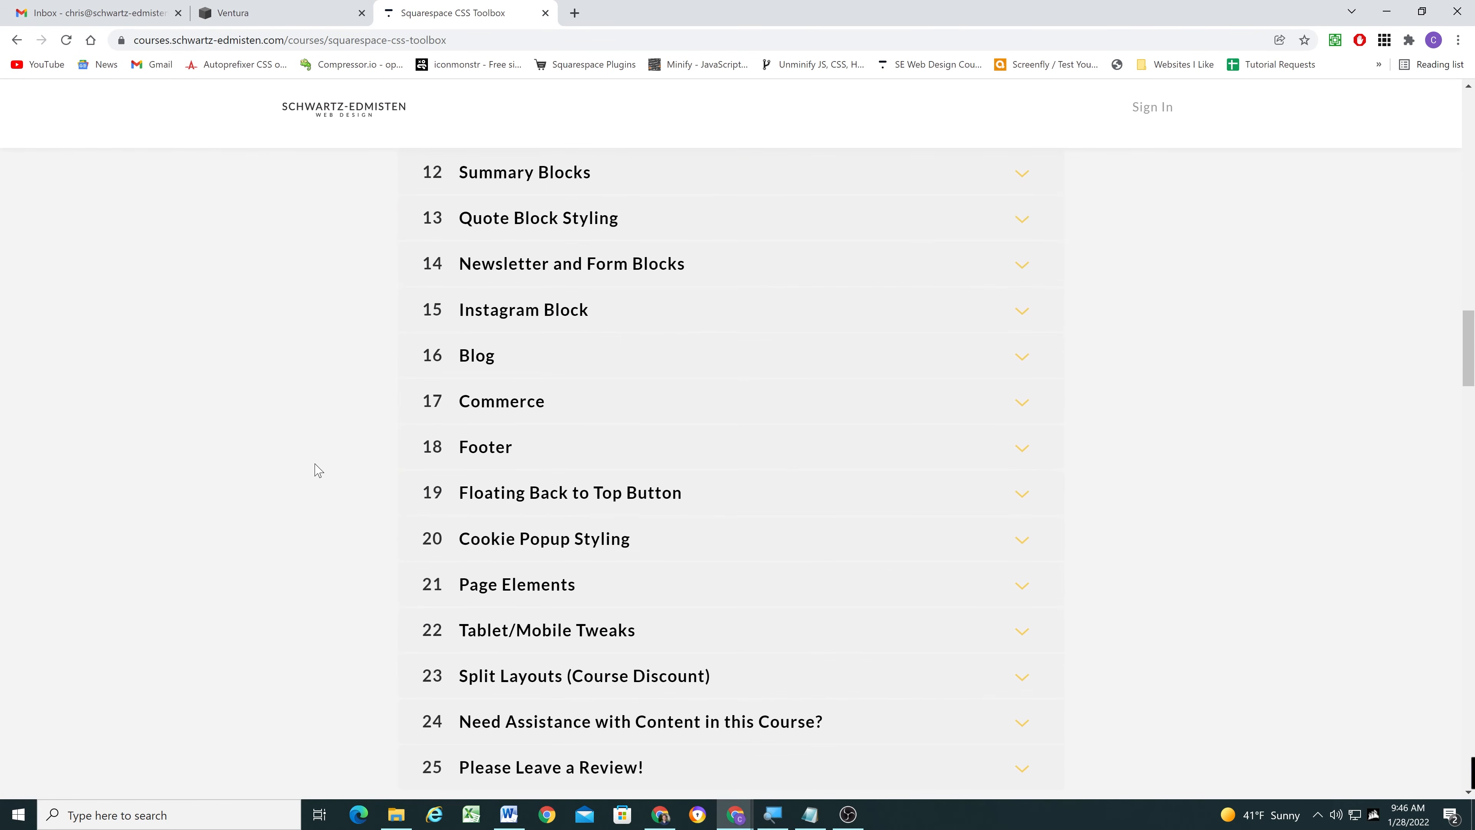
scroll(313, 468, up, 20)
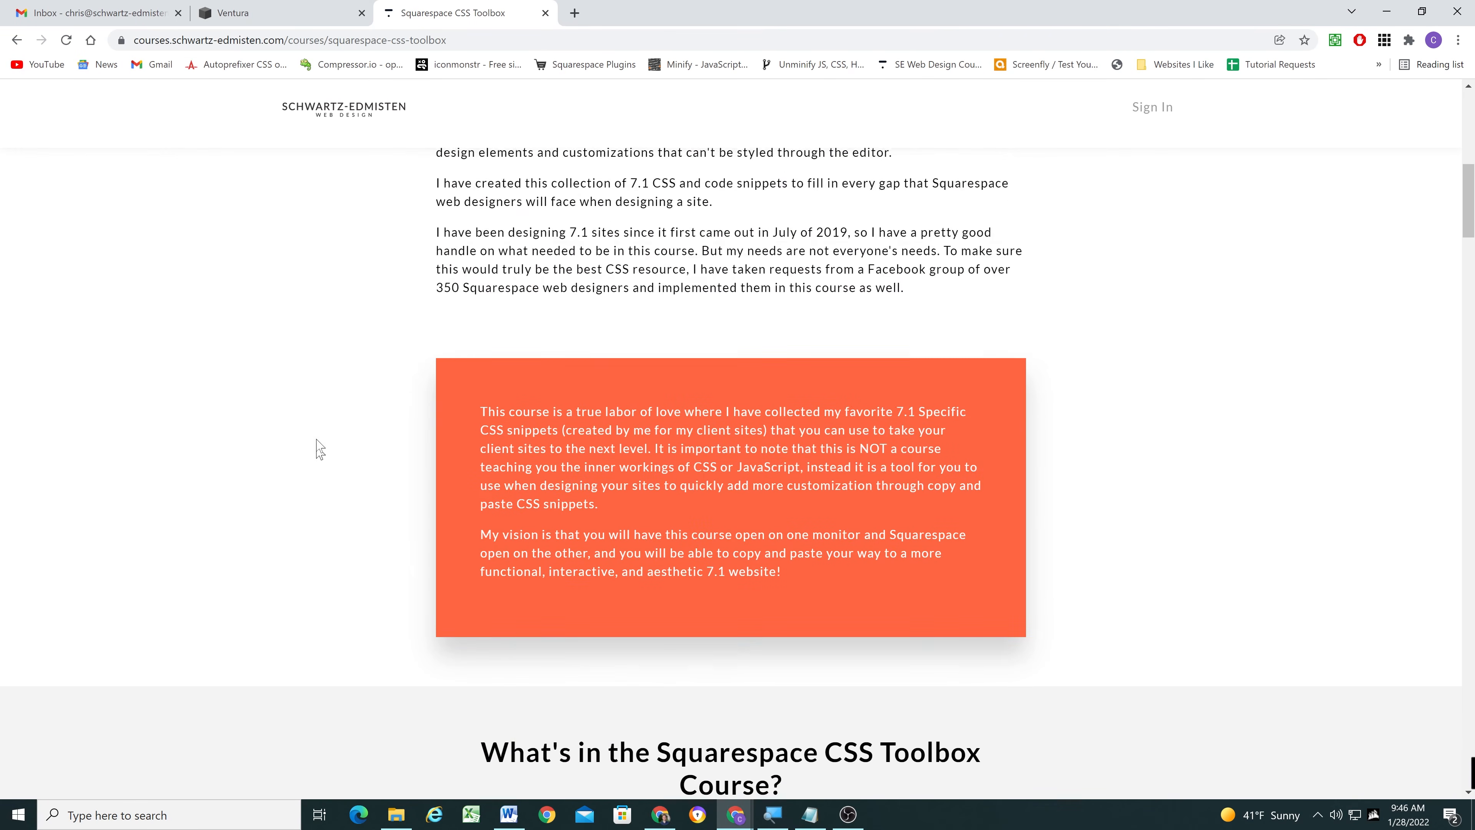
- Return to the Ventura site, test the Testimonials link again, and review the Home page sections around its target
click(285, 8)
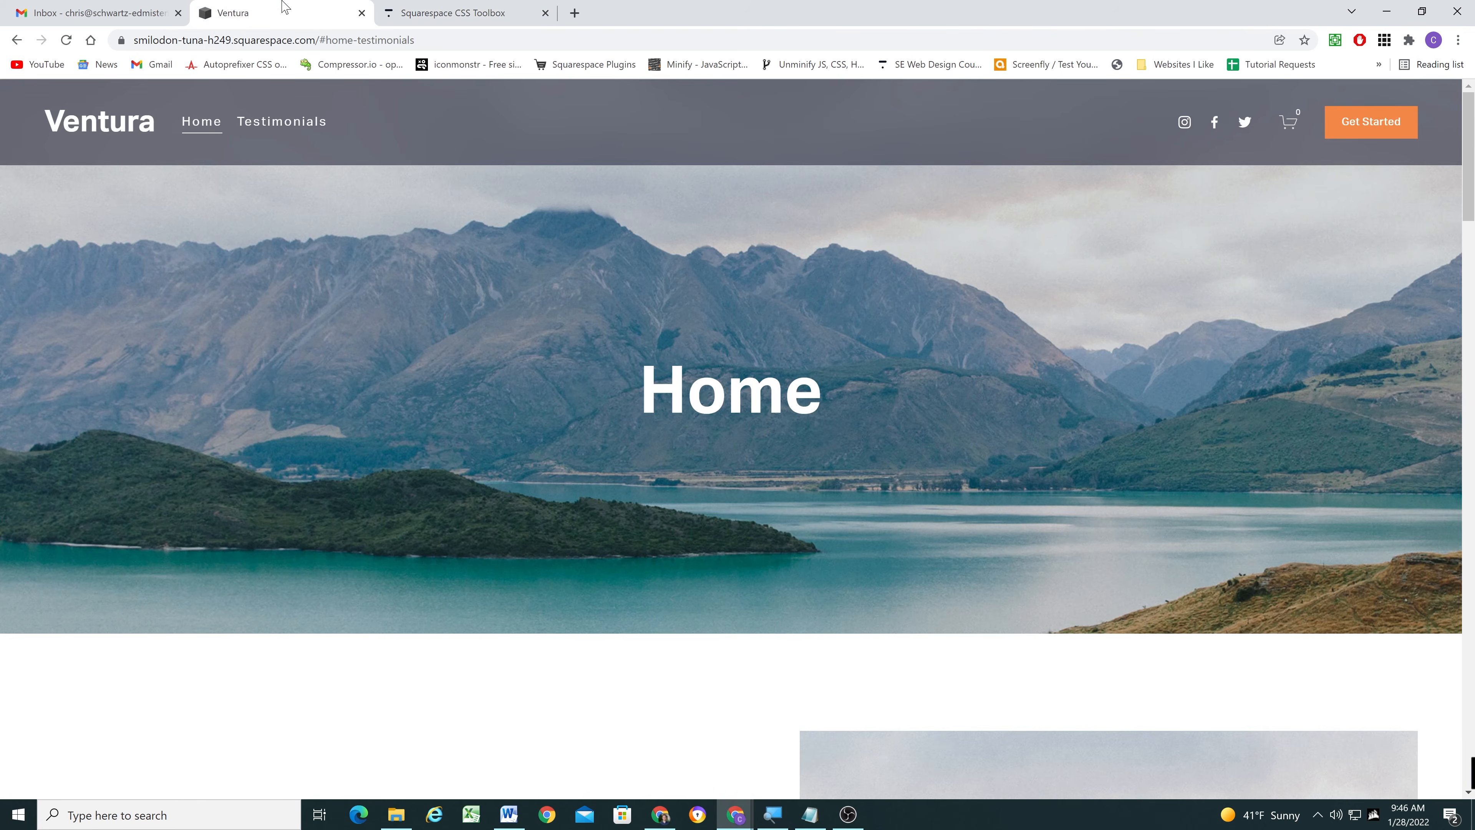
click(272, 125)
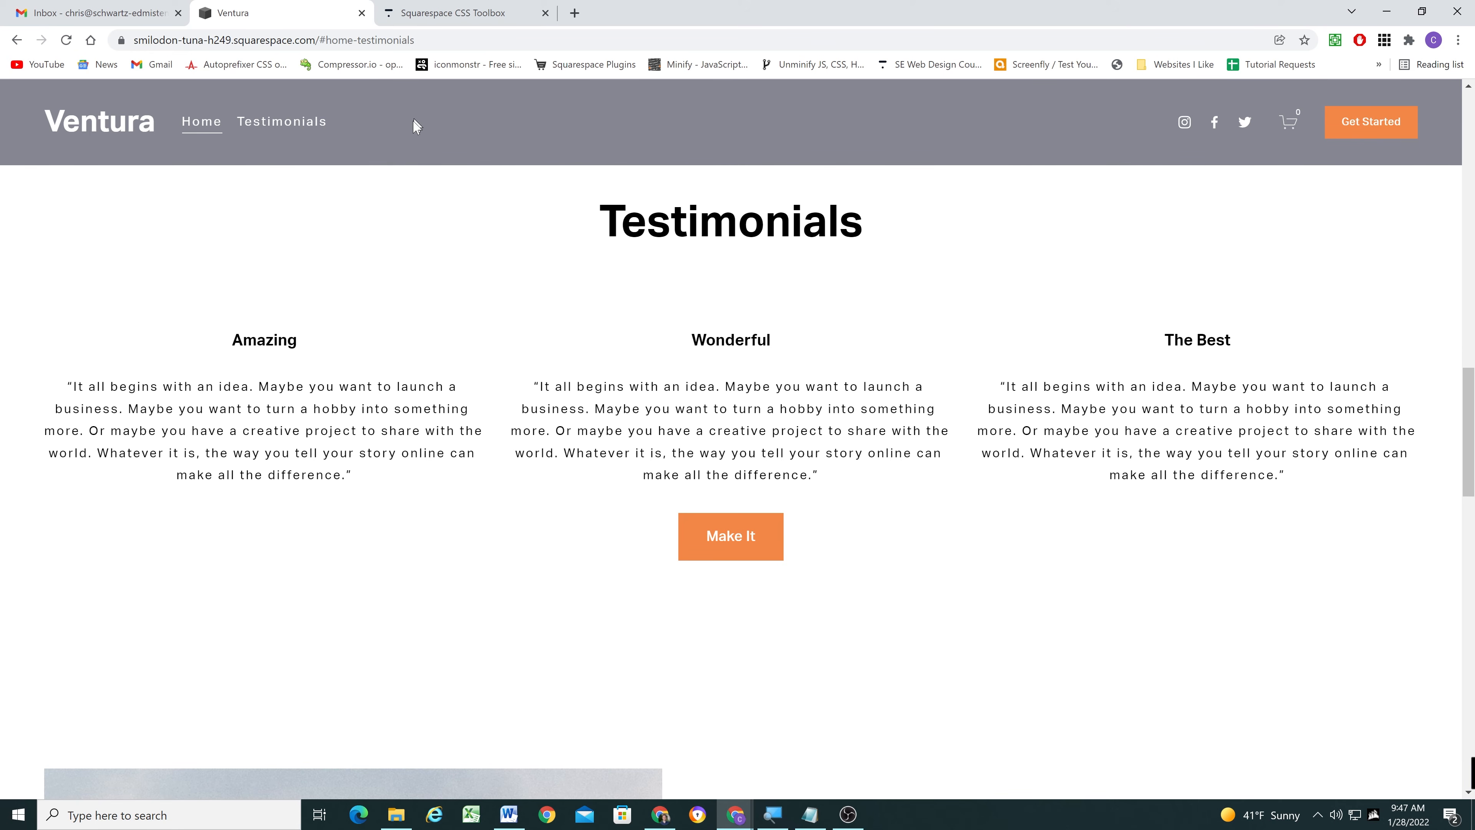
scroll(471, 445, up, 10)
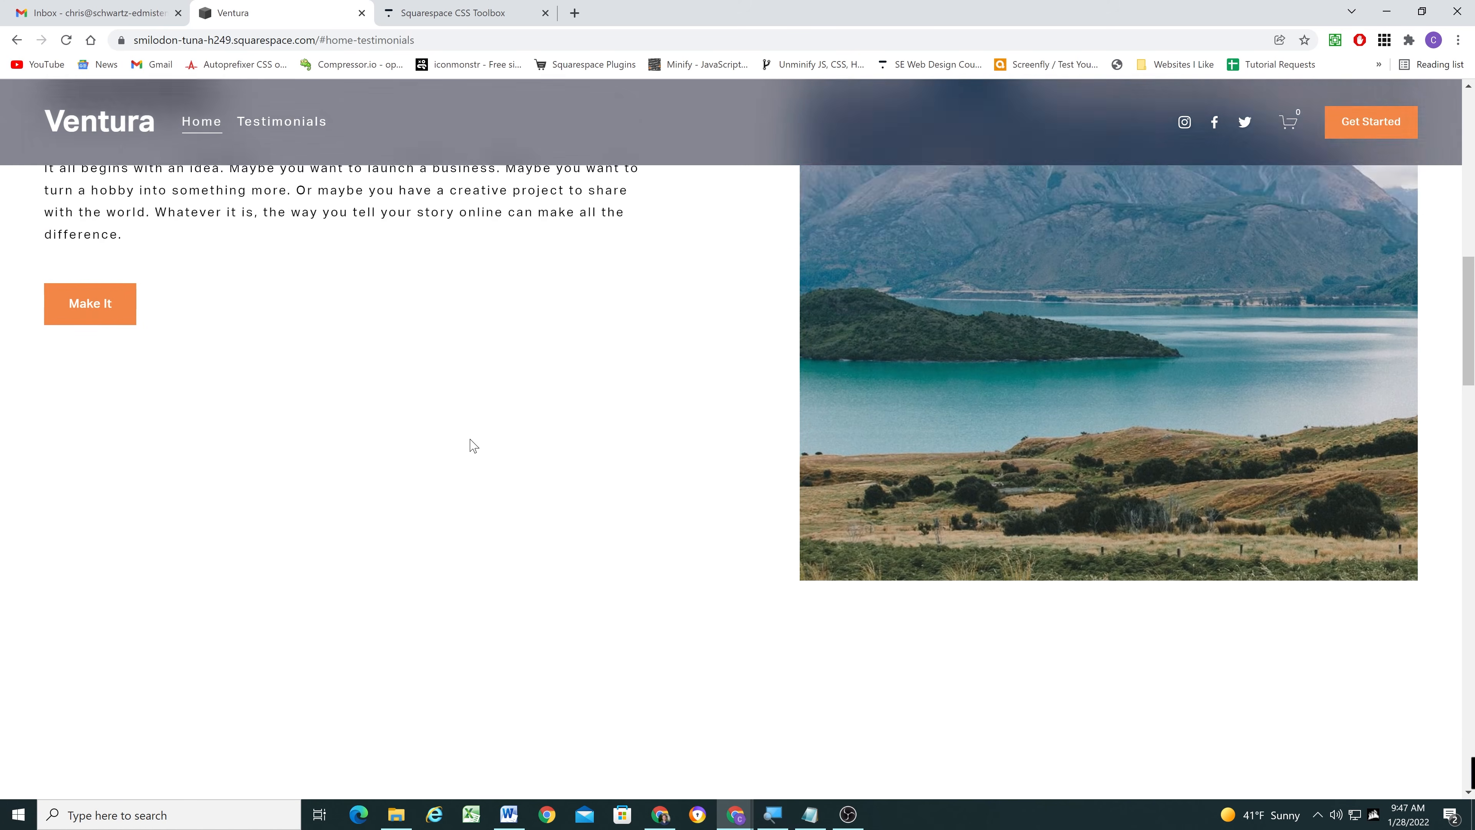
scroll(477, 296, down, 10)
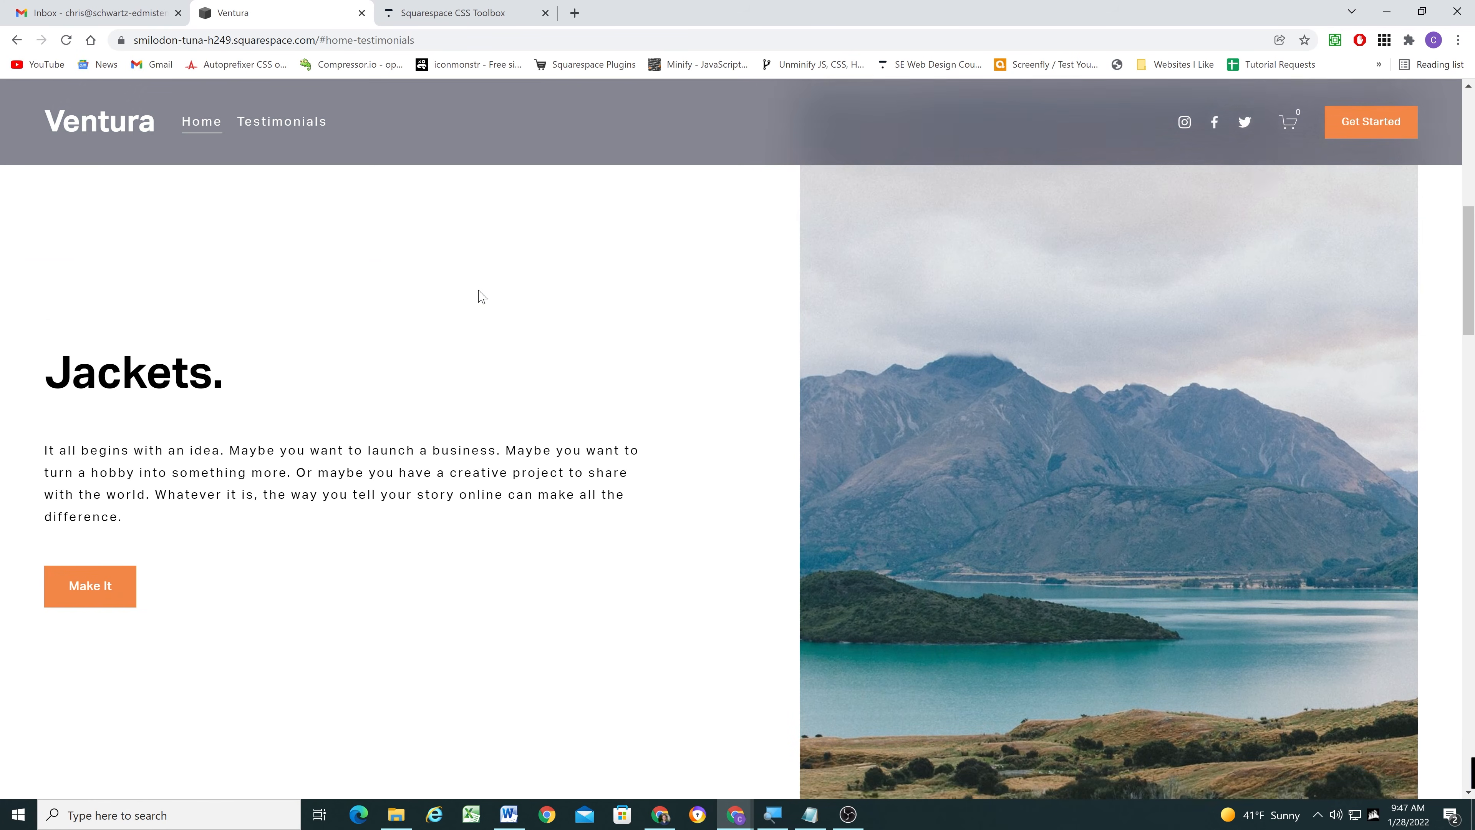
scroll(478, 296, down, 7)
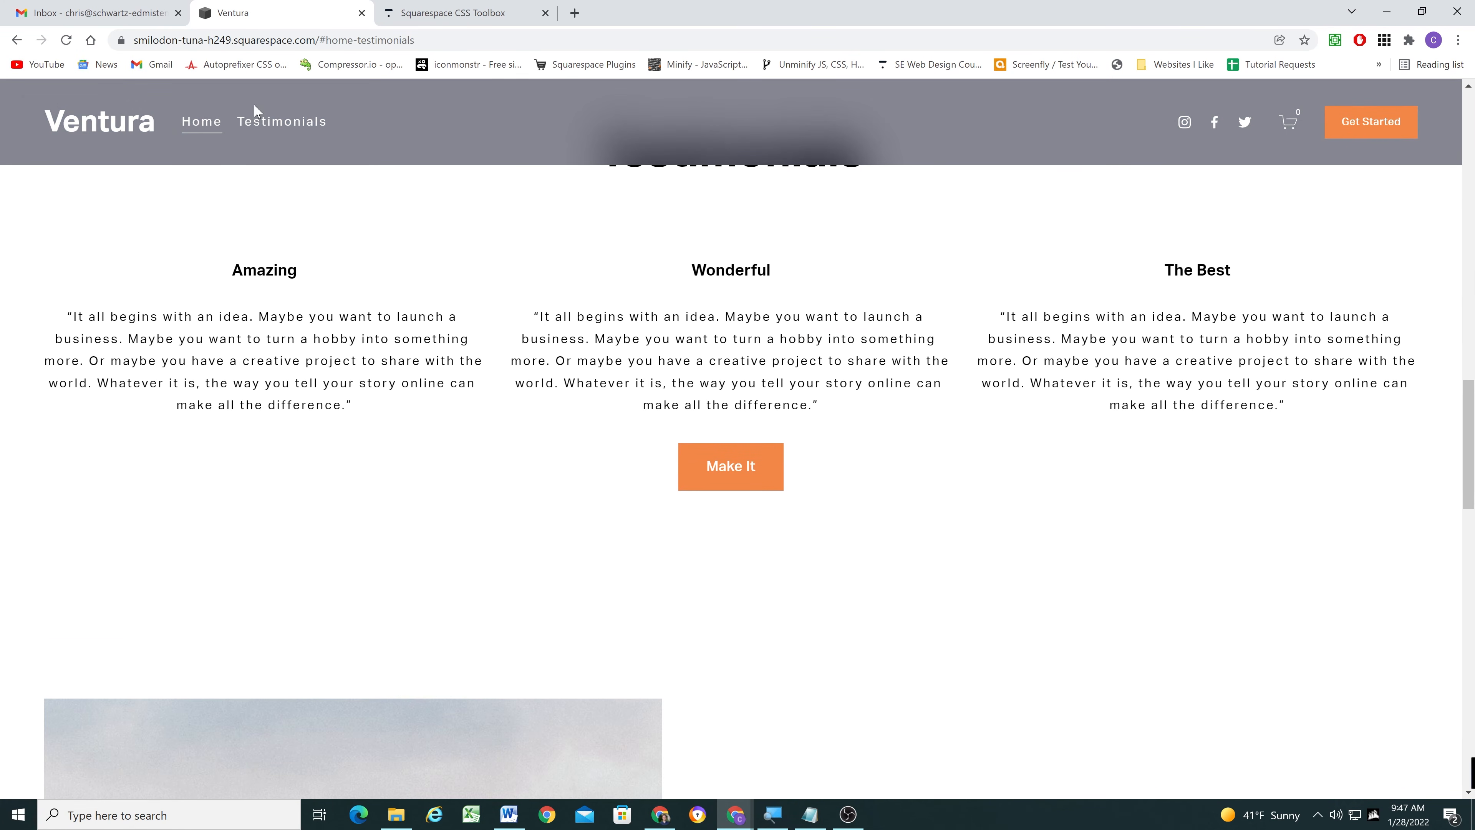
scroll(497, 270, down, 10)
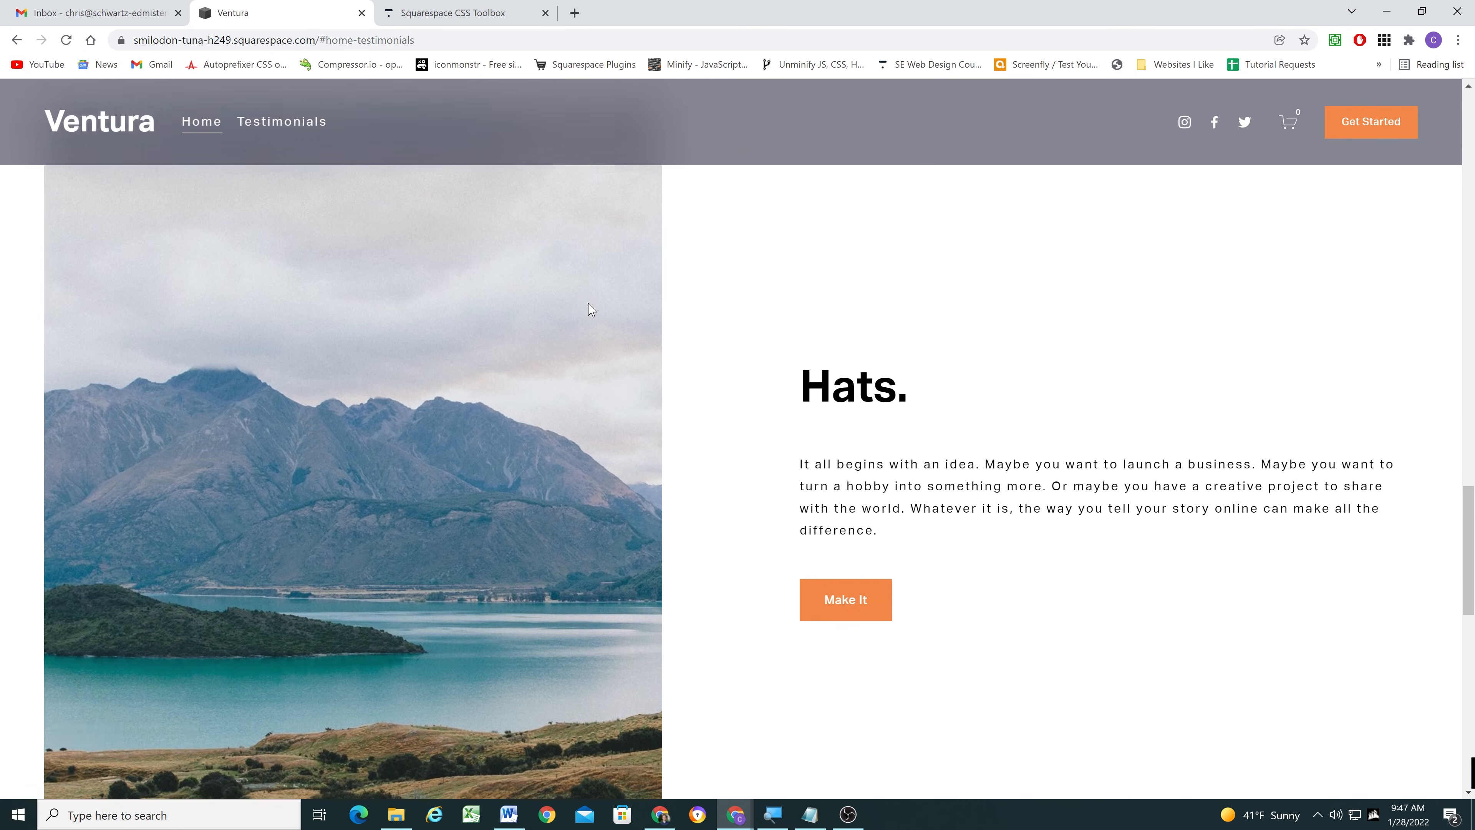
scroll(586, 311, up, 20)
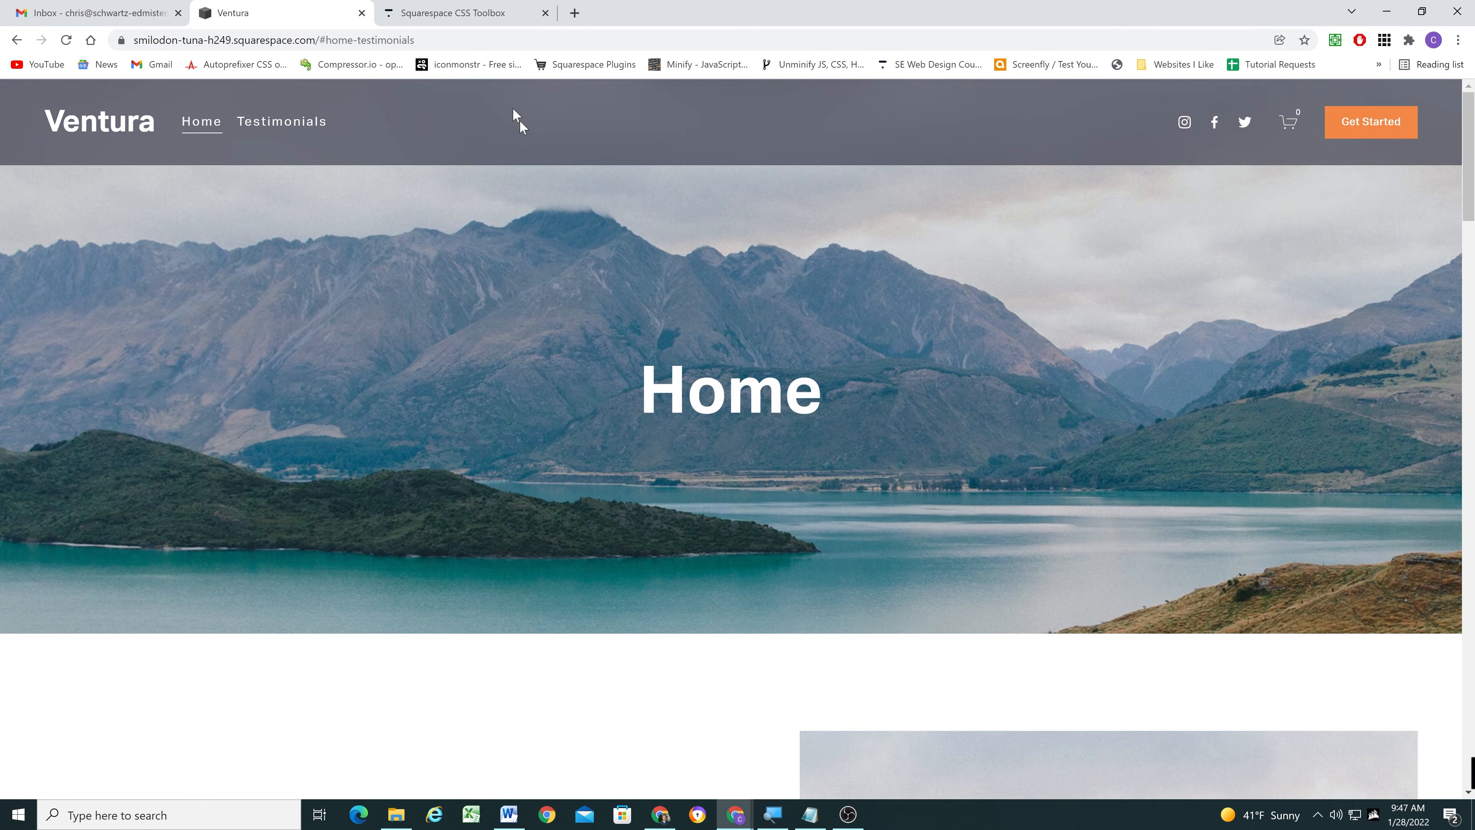
- Revisit the introduction of the Squarespace CSS Toolbox course page, and switch back to the Ventura site
click(453, 12)
scroll(592, 291, up, 10)
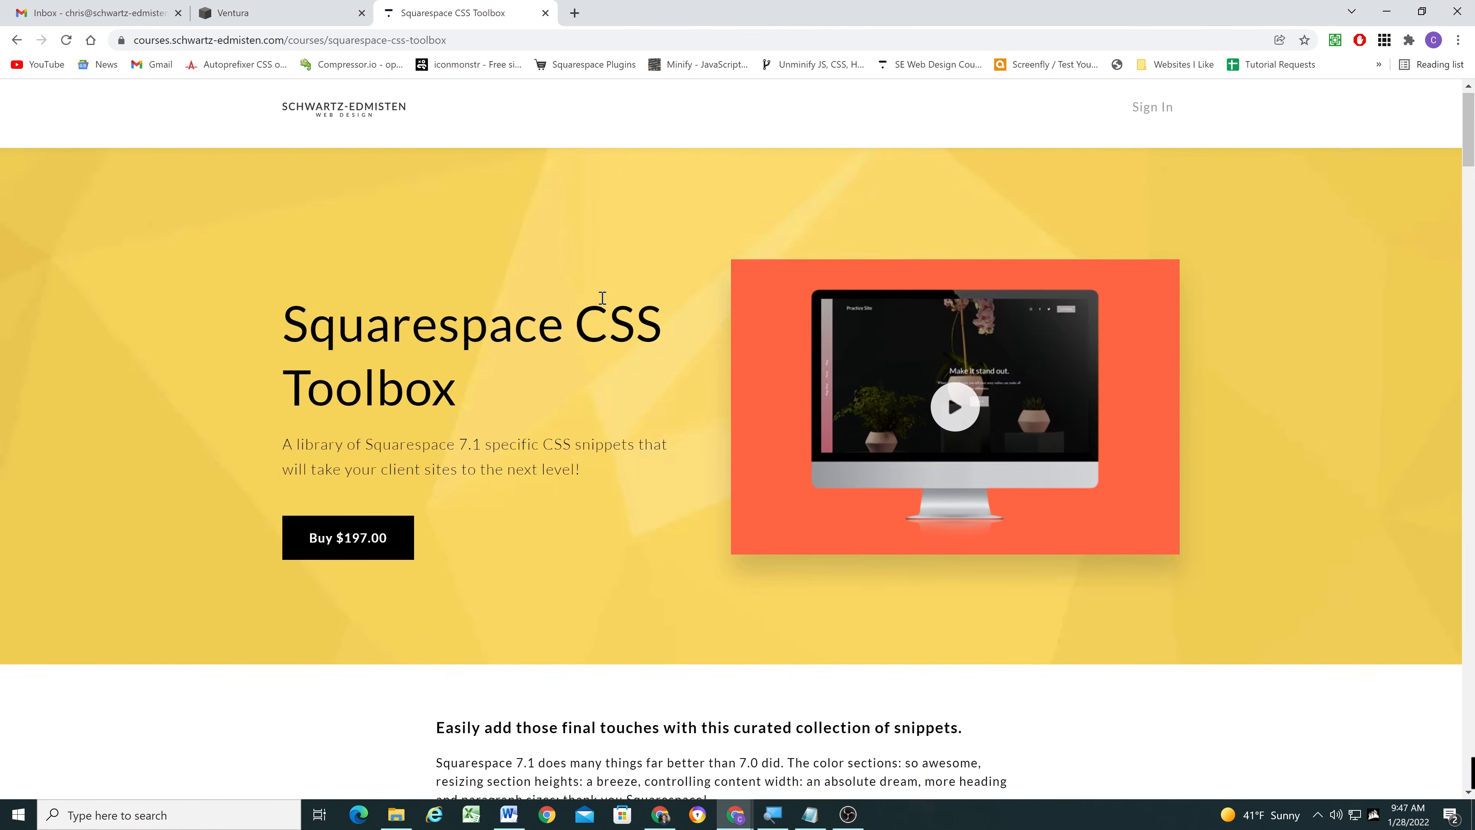
click(261, 12)
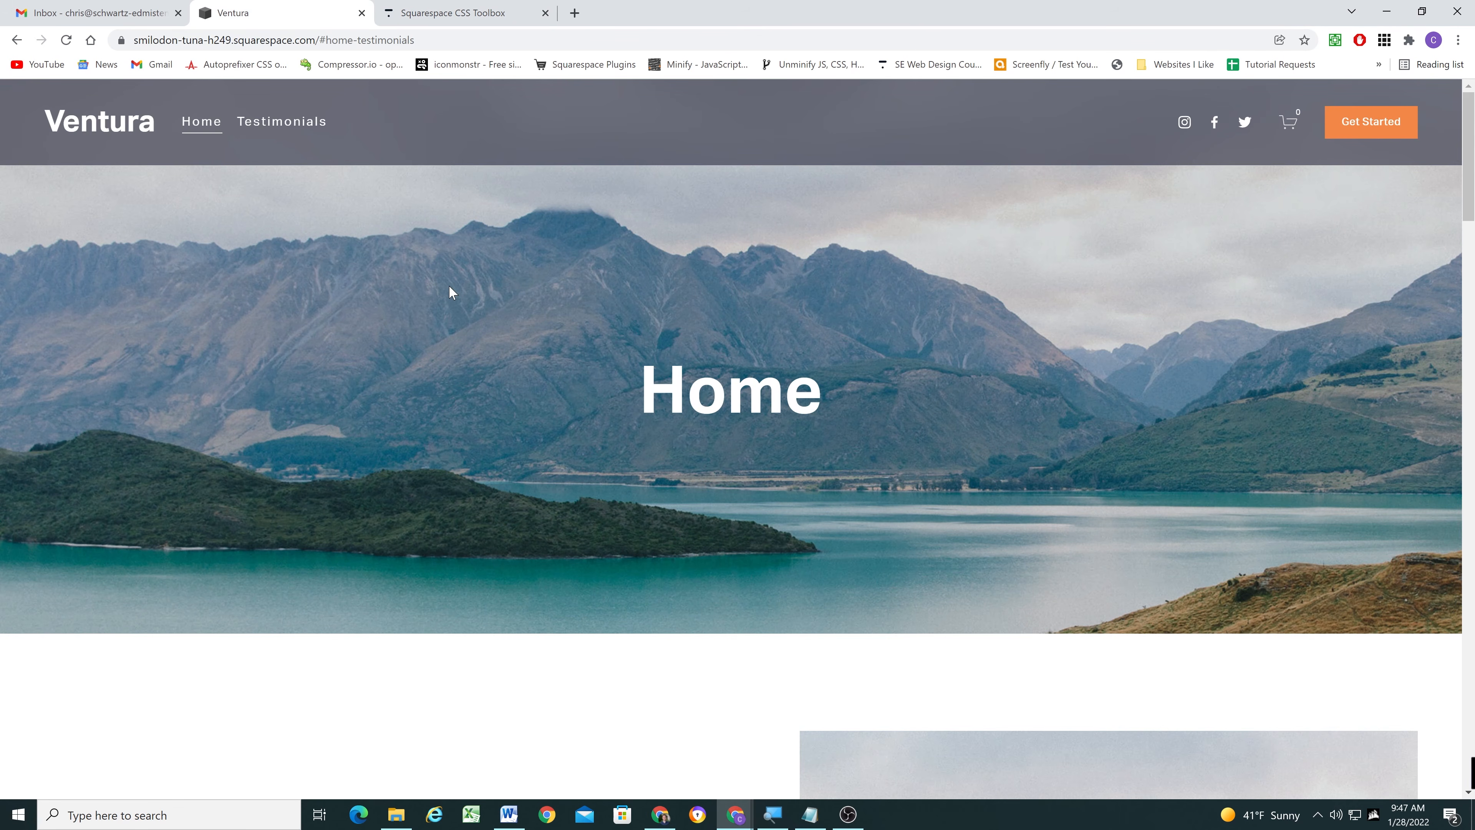